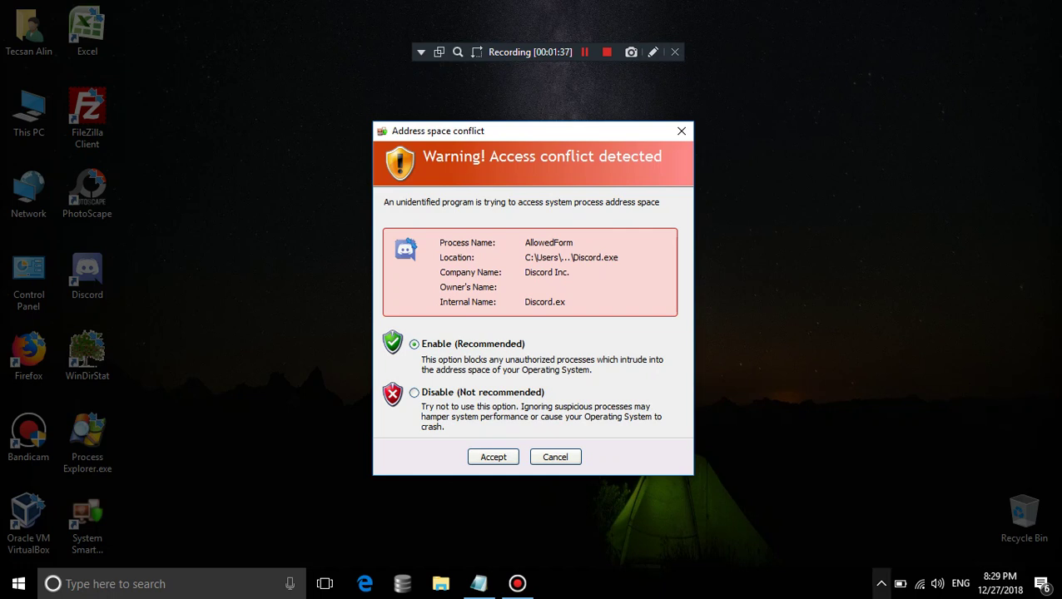
Close the Address space conflict warning with the Enable option selected, and agree to continue unprotected
left_click(881, 583)
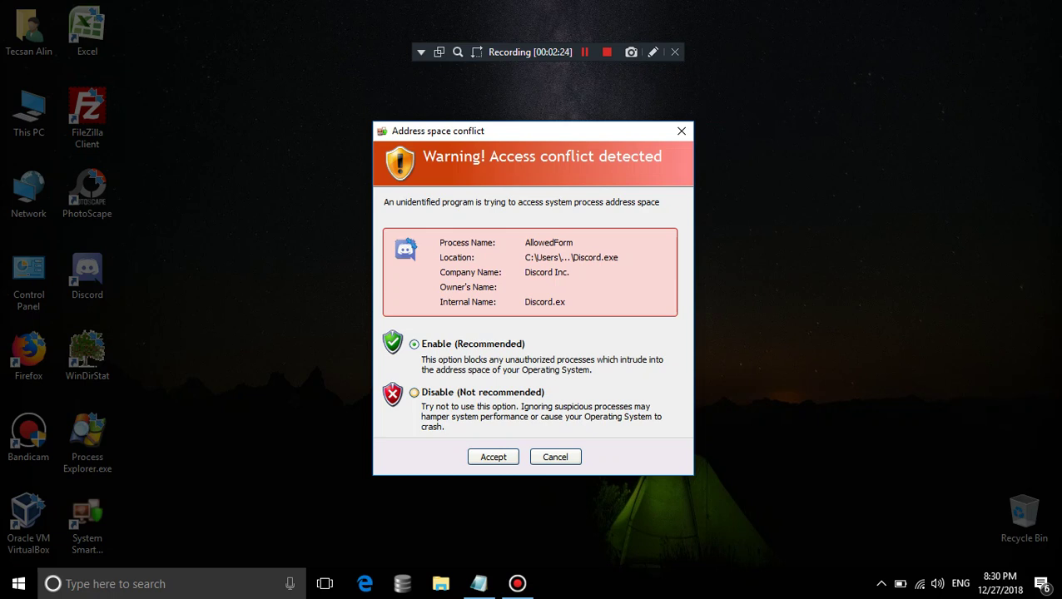
left_click(414, 393)
left_click(414, 344)
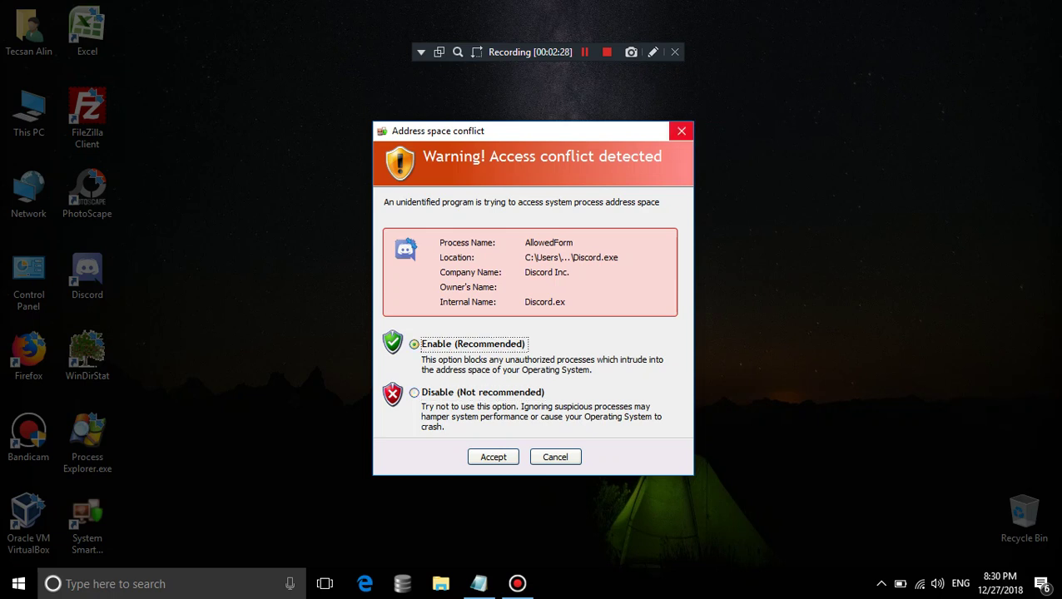
left_click(681, 130)
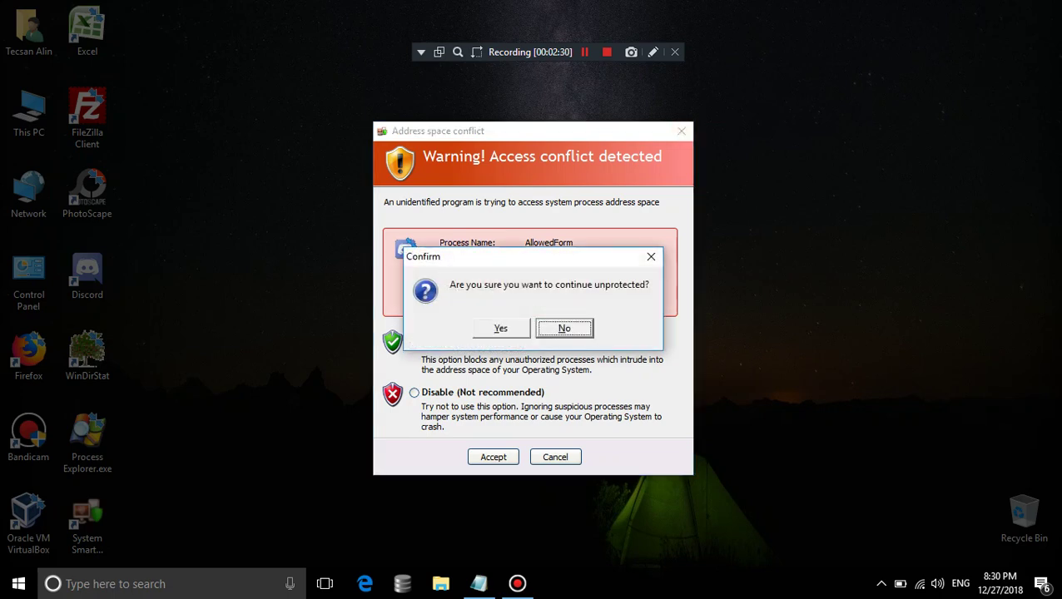
left_click(498, 327)
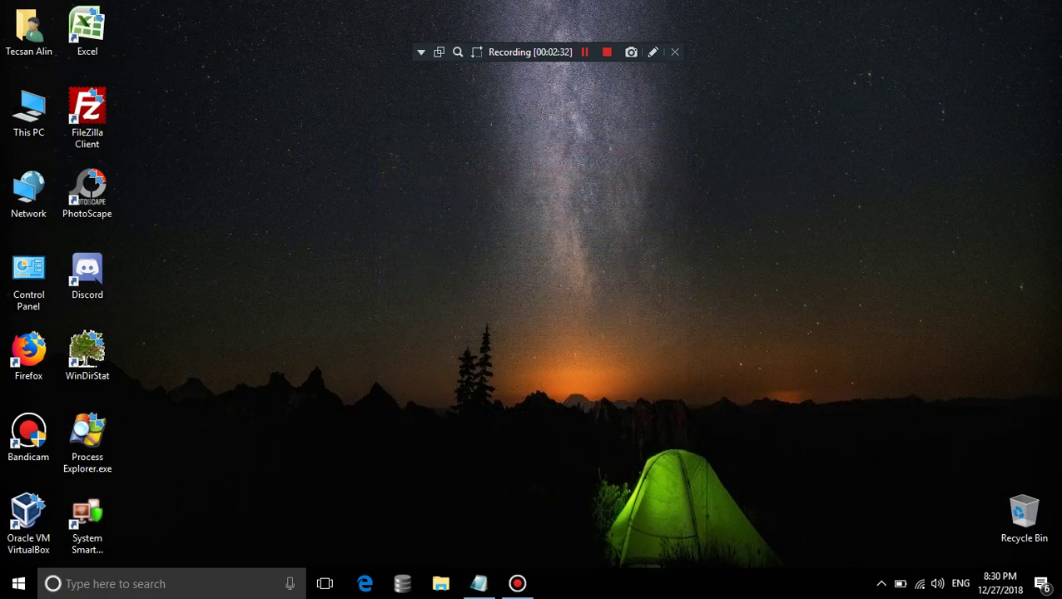
Bring up System Smart Security from the background programs, check its Security Essentials overview, and close it
left_click(882, 583)
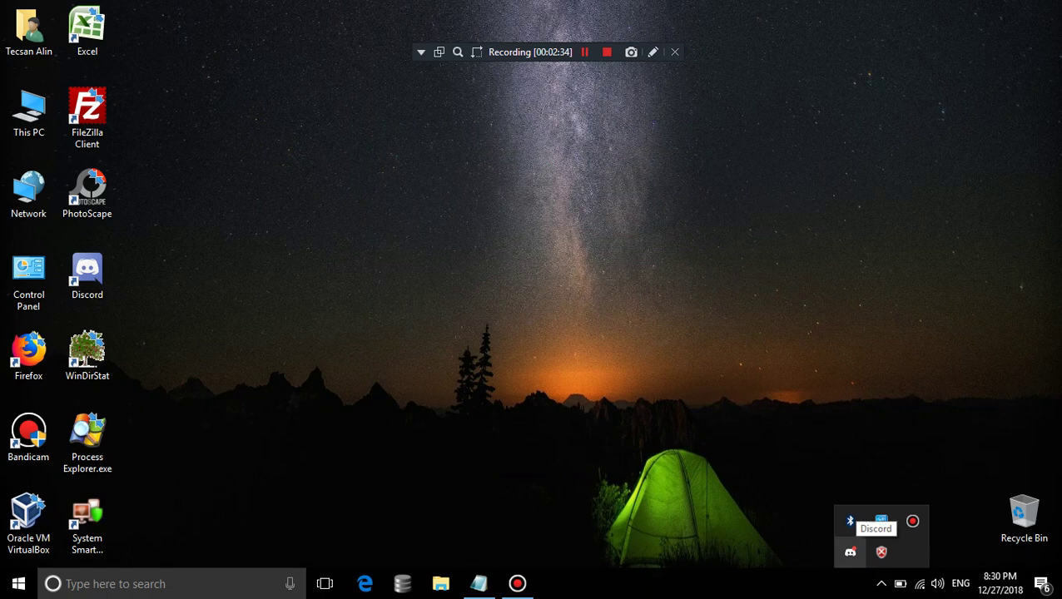
left_click(881, 521)
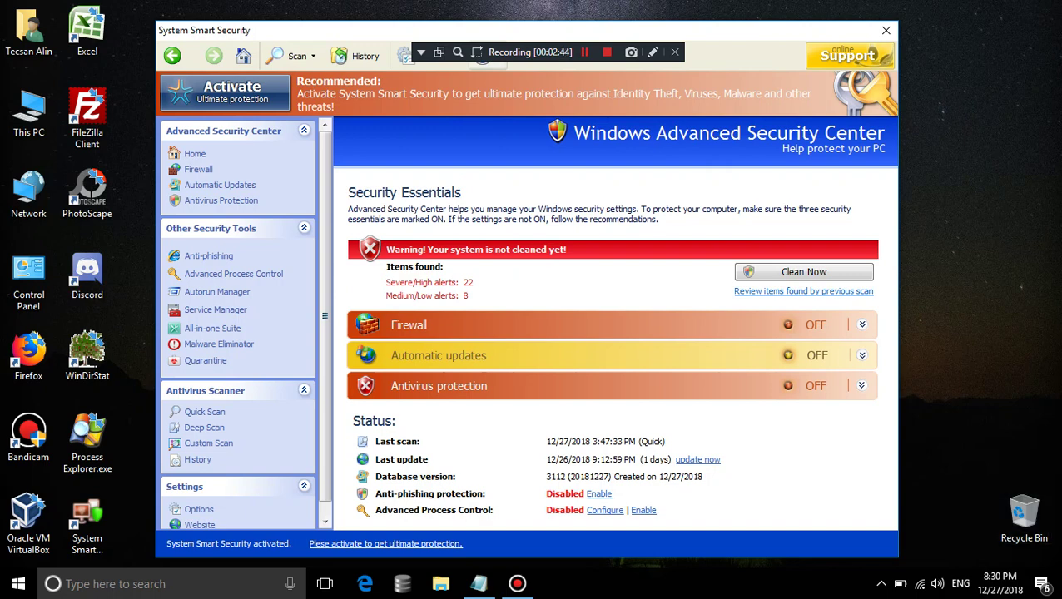
left_click(886, 30)
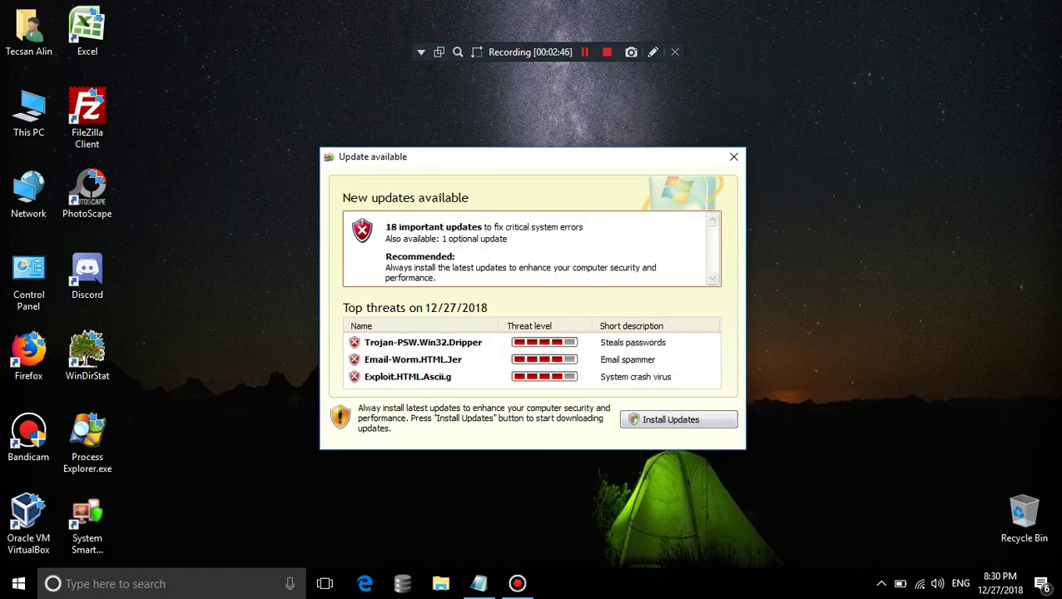
Dismiss the Update available pop-up without installing the updates
mouse_move(348, 157)
left_mouse_down()
mouse_move(403, 171)
mouse_move(356, 165)
left_mouse_up()
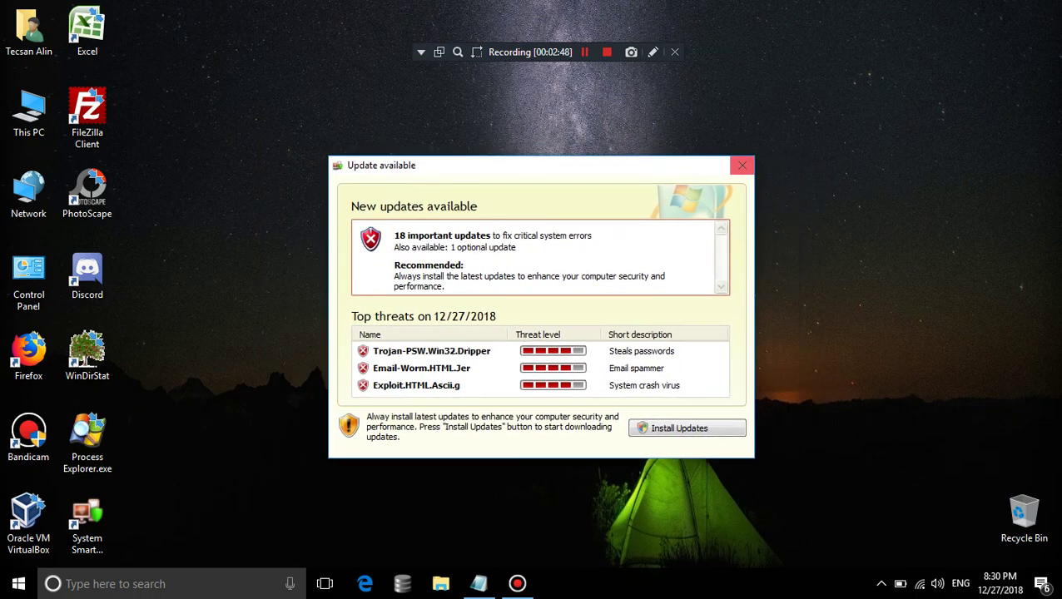
left_click(743, 165)
left_click(500, 328)
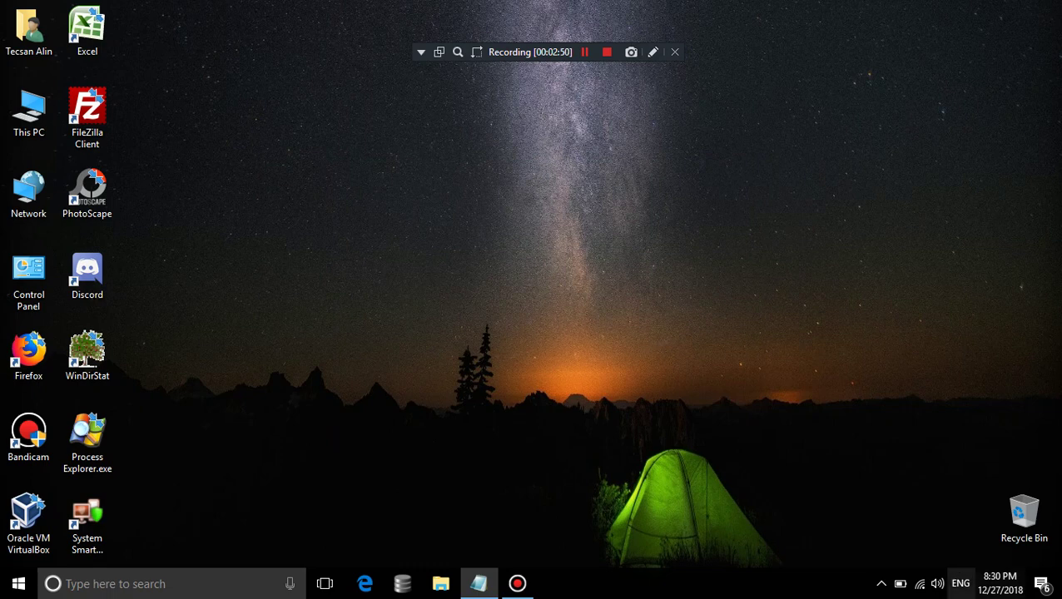
Reopen System Smart Security and look through its list of Windows services in a single suite
left_click(881, 583)
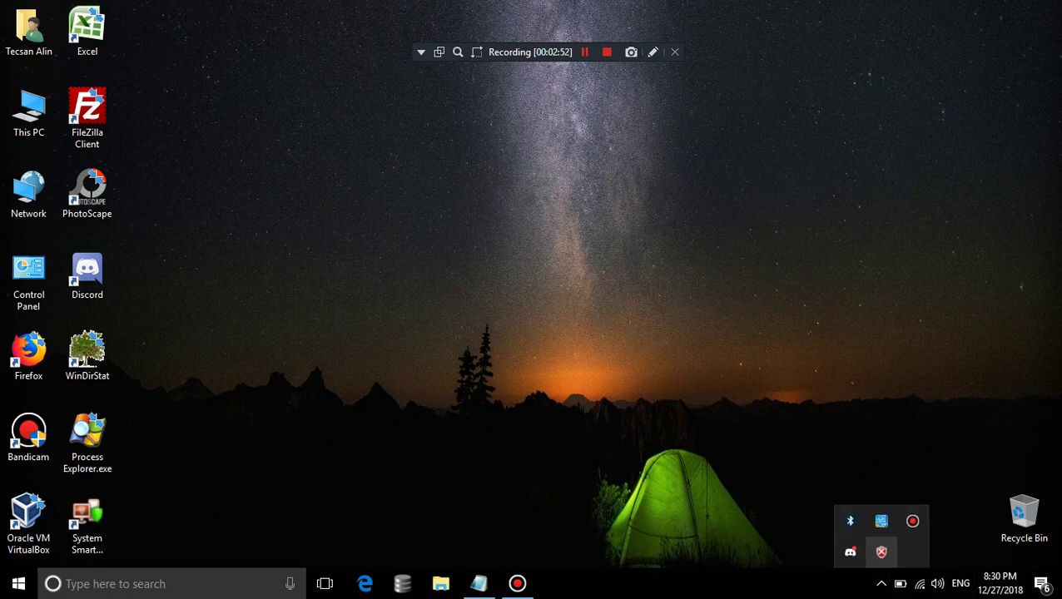
left_click(881, 521)
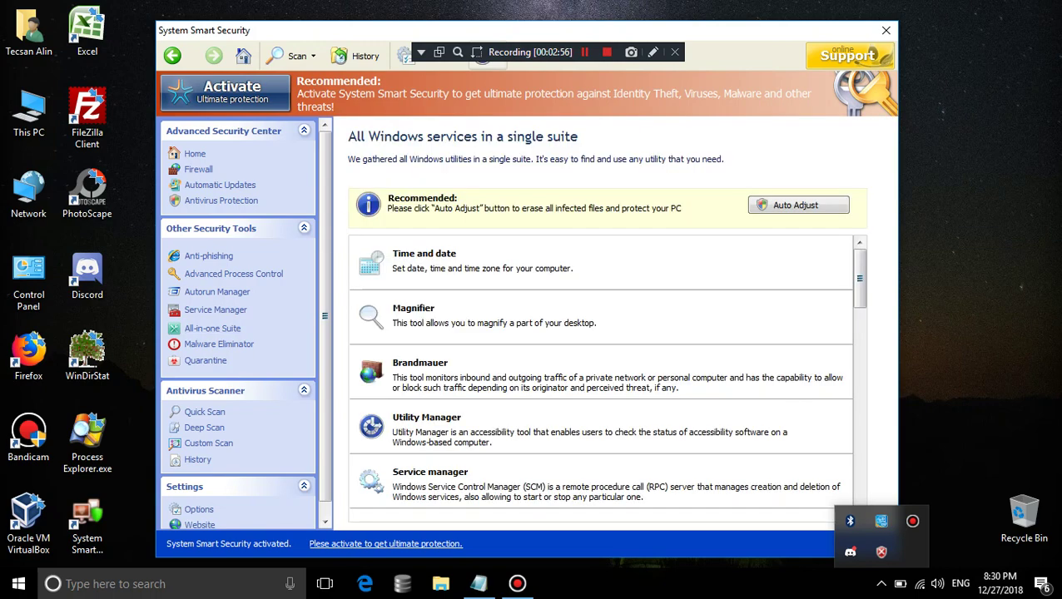
scroll(600, 379, "down", 8)
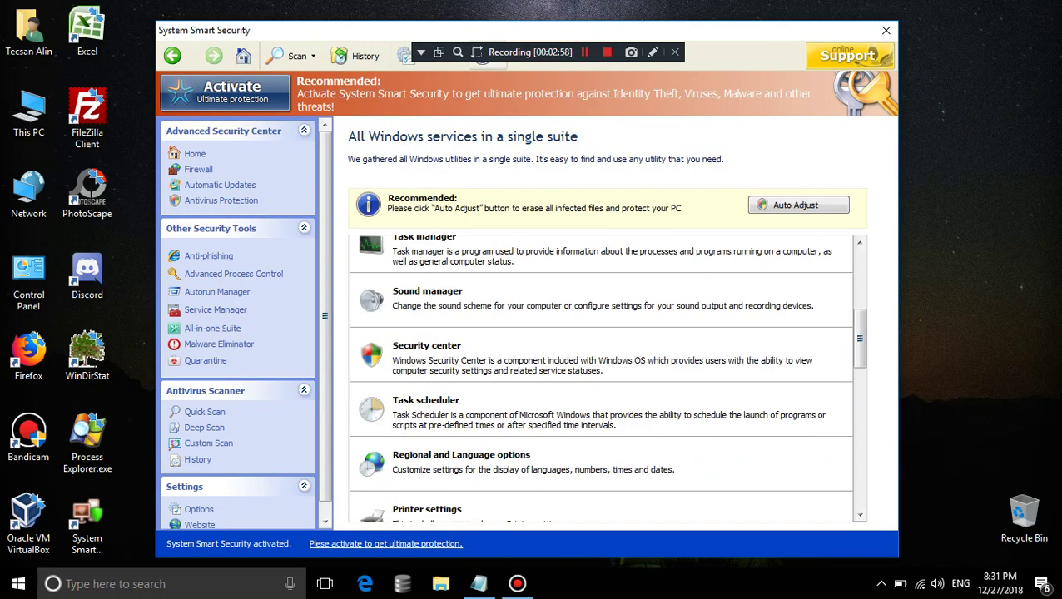
Open the file location of the running SSd66_2357.exe process from Task Manager, and close Task Manager
key("ctrl+shift+Escape")
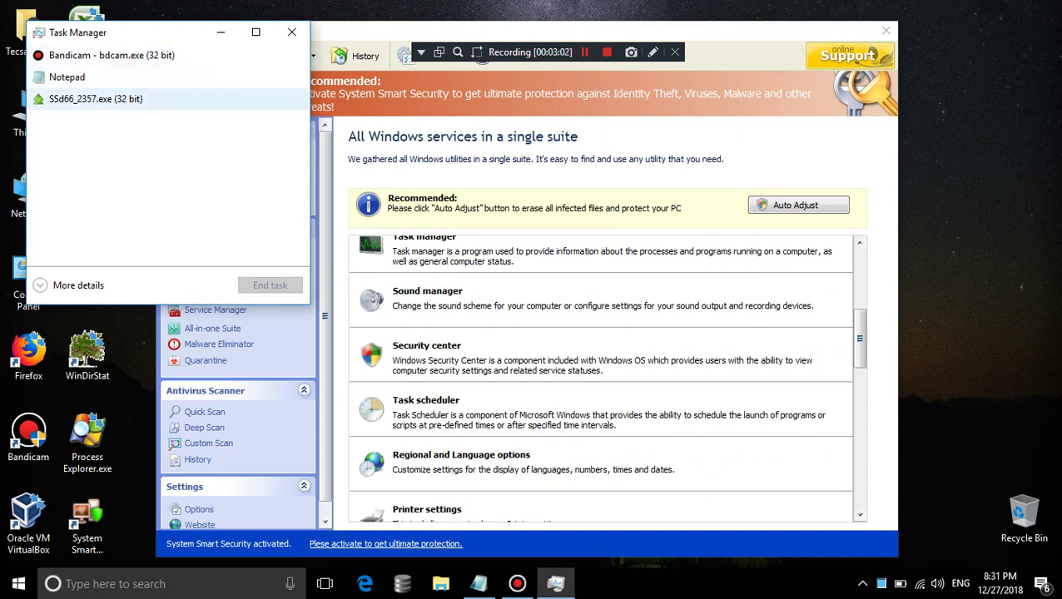
right_click(99, 100)
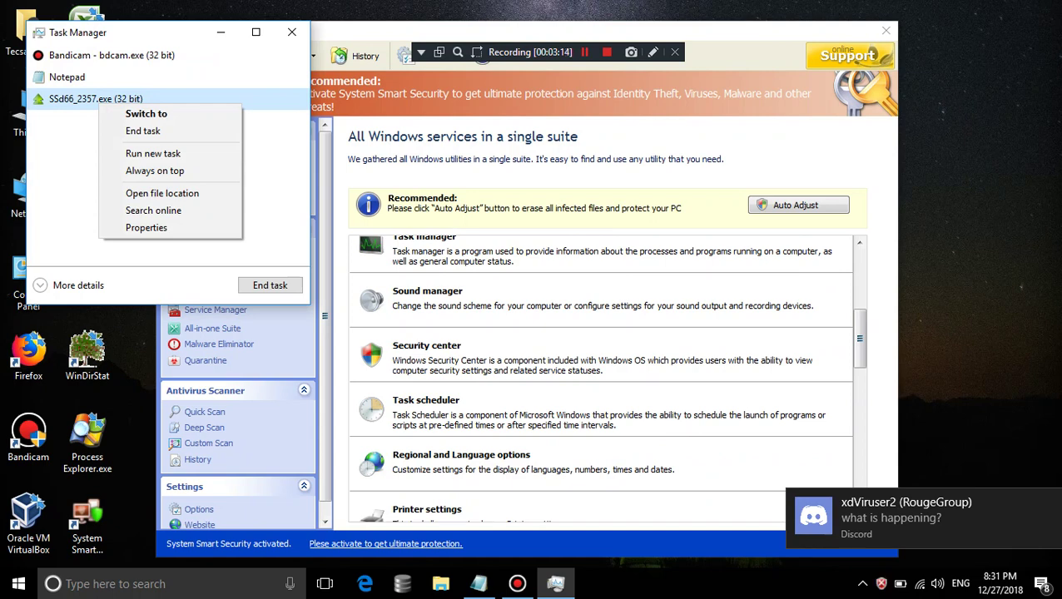
left_click(88, 531)
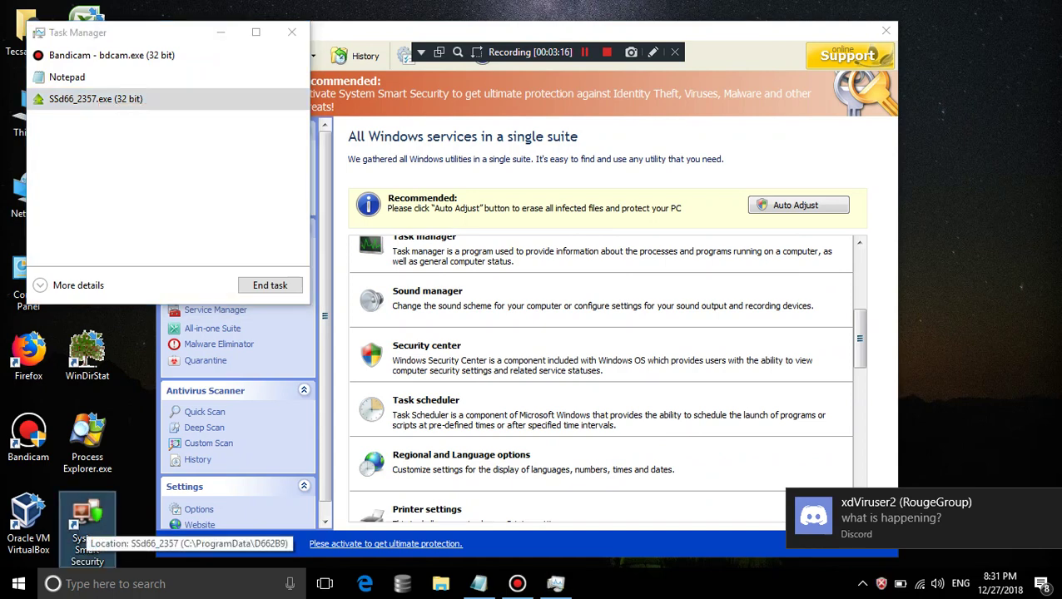
right_click(73, 97)
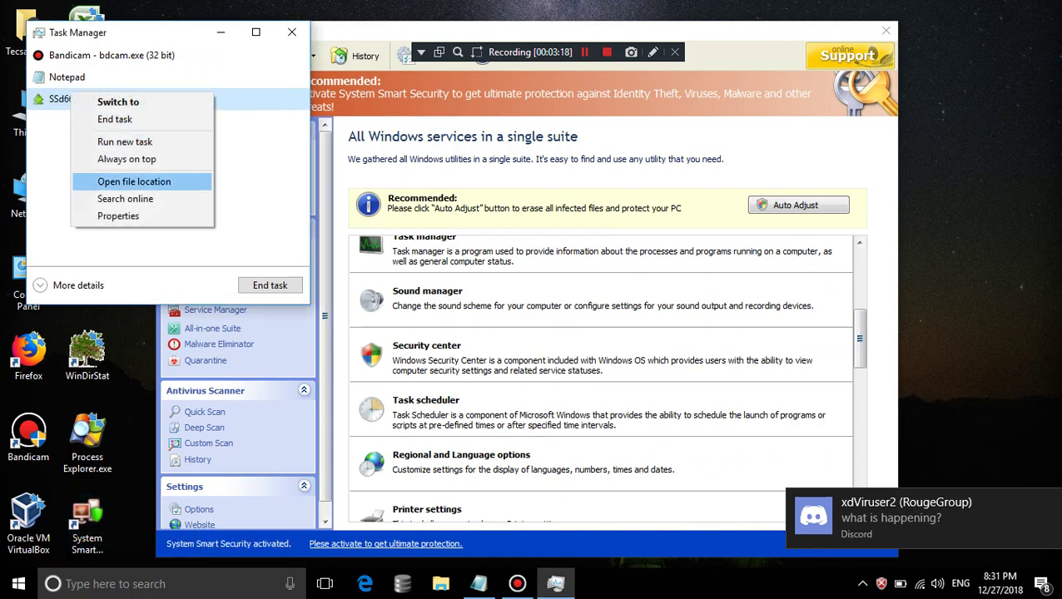
left_click(134, 181)
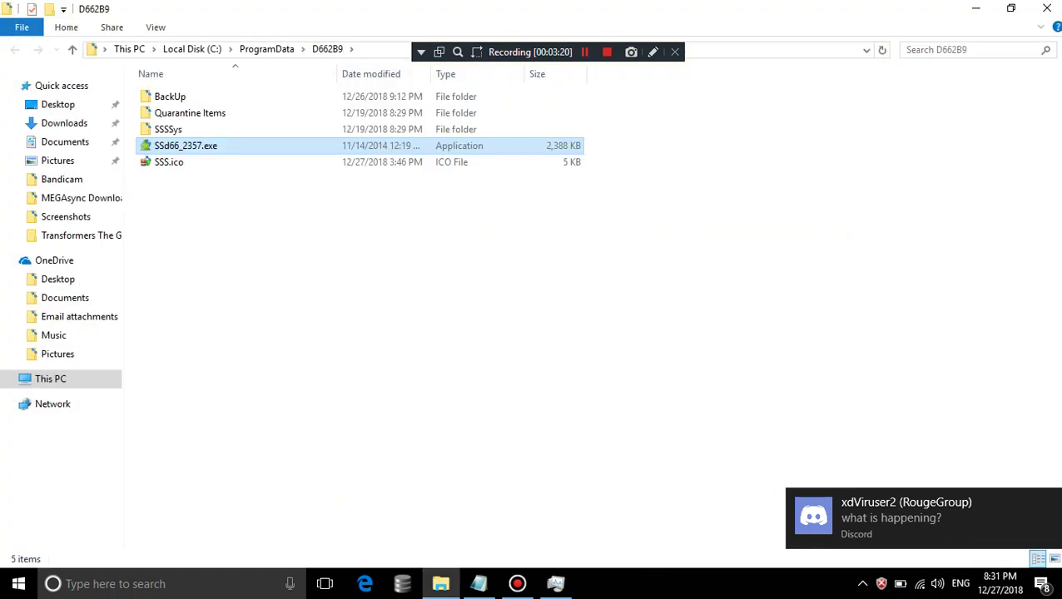
key("super+Down")
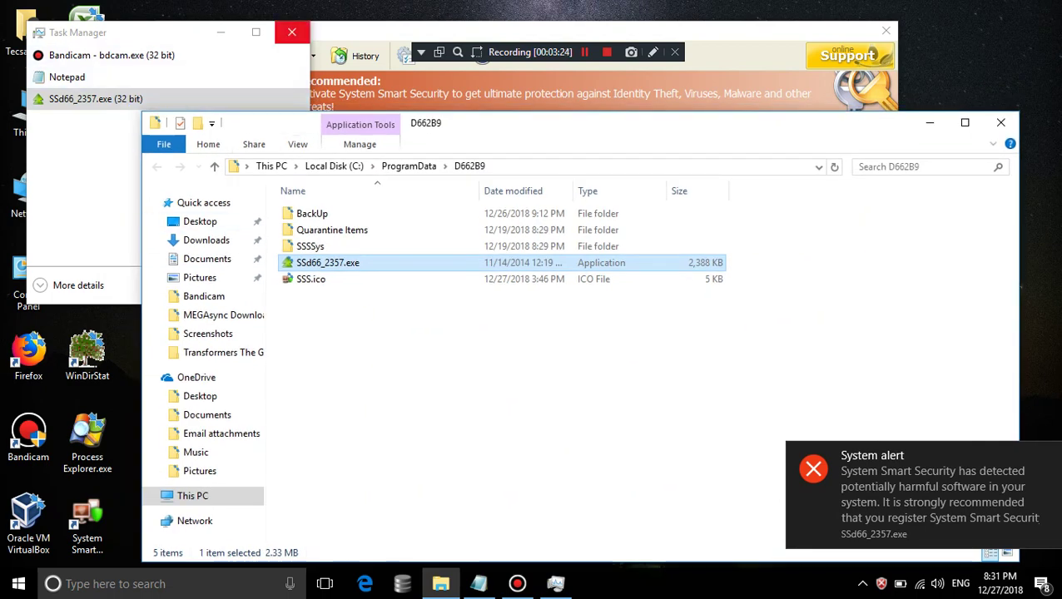
left_click(291, 32)
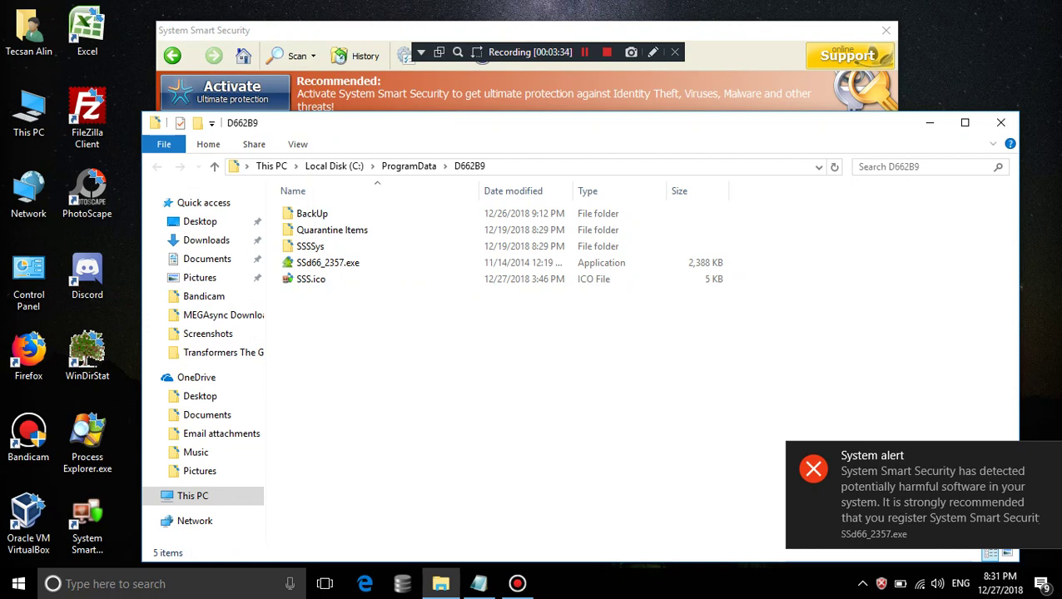
Show the contents of the D662B9 folder as medium icons
left_click(311, 279)
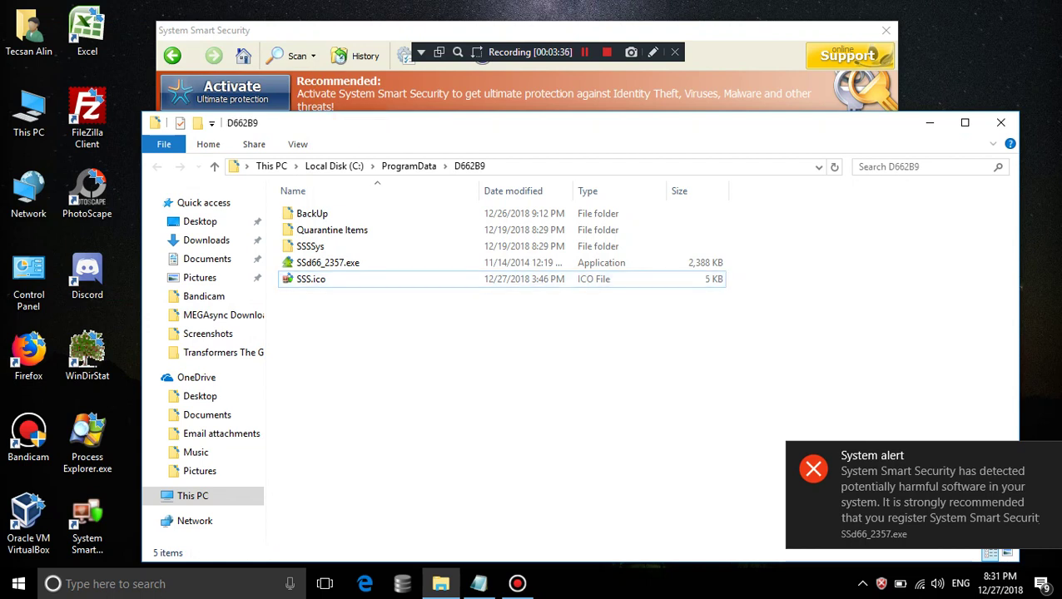
left_click(297, 144)
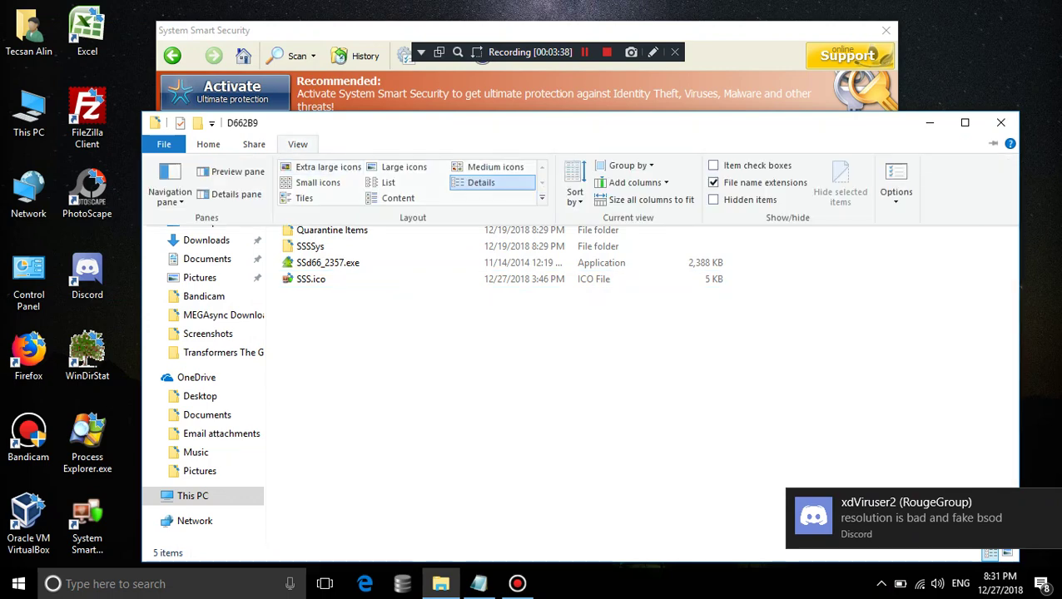
left_click(491, 167)
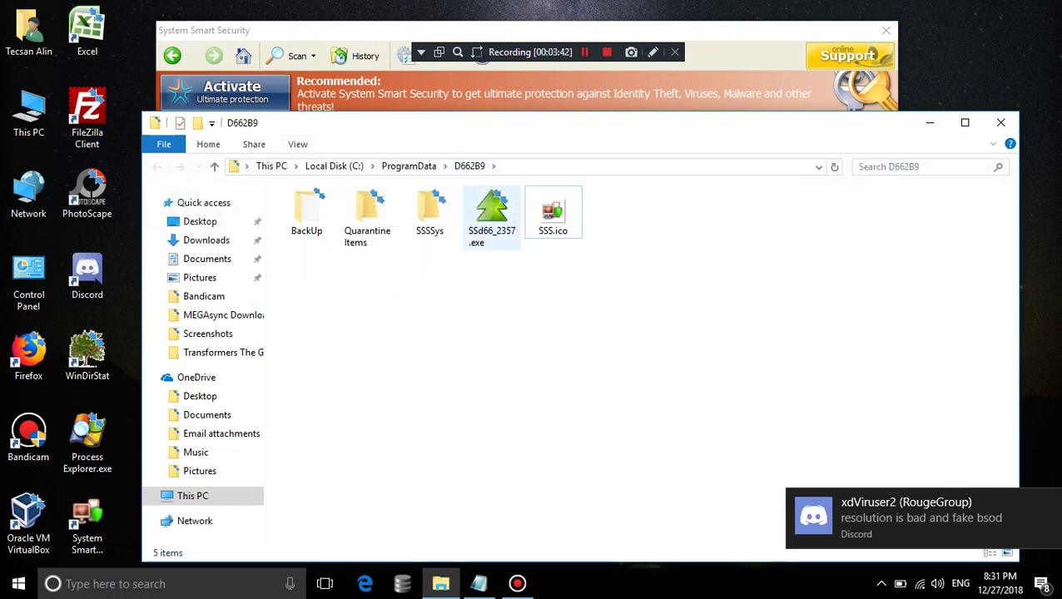
Check the contents of the BackUp, Quarantine Items and SSSSys folders, returning to D662B9
left_click(306, 212)
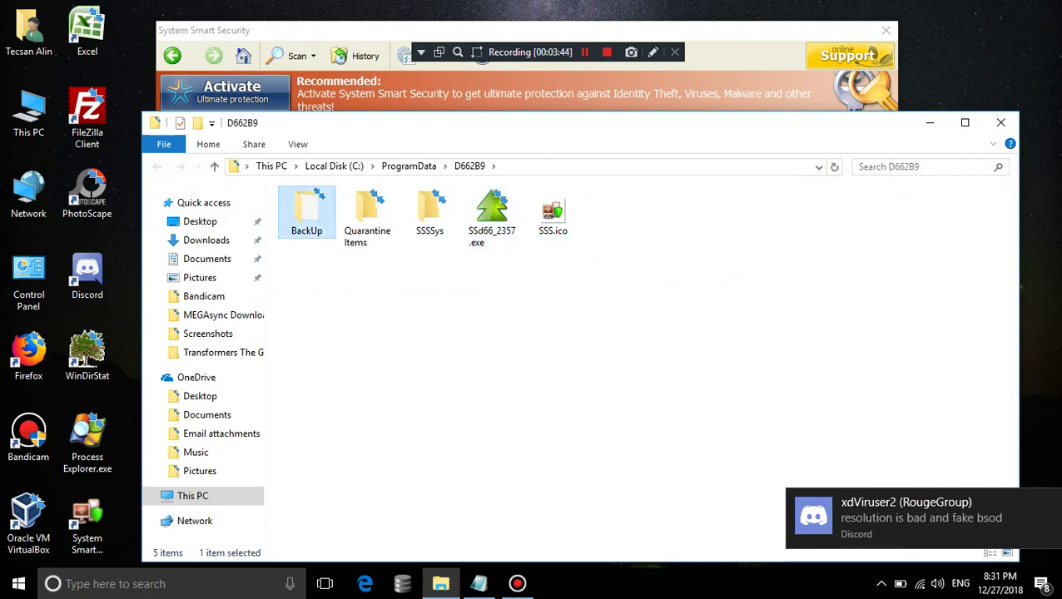
double_click(306, 213)
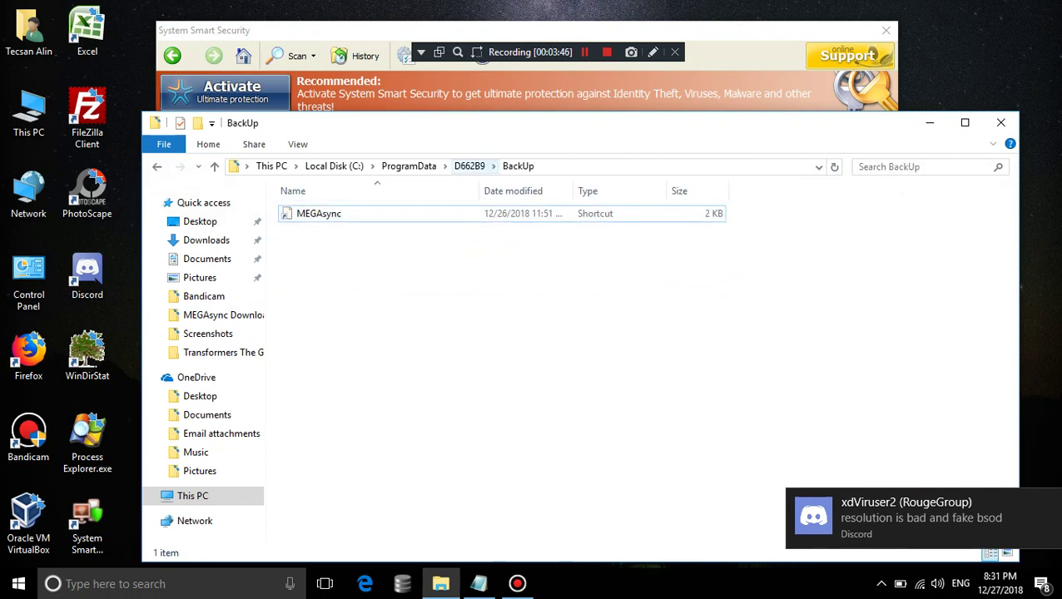
key("alt+Left")
double_click(367, 218)
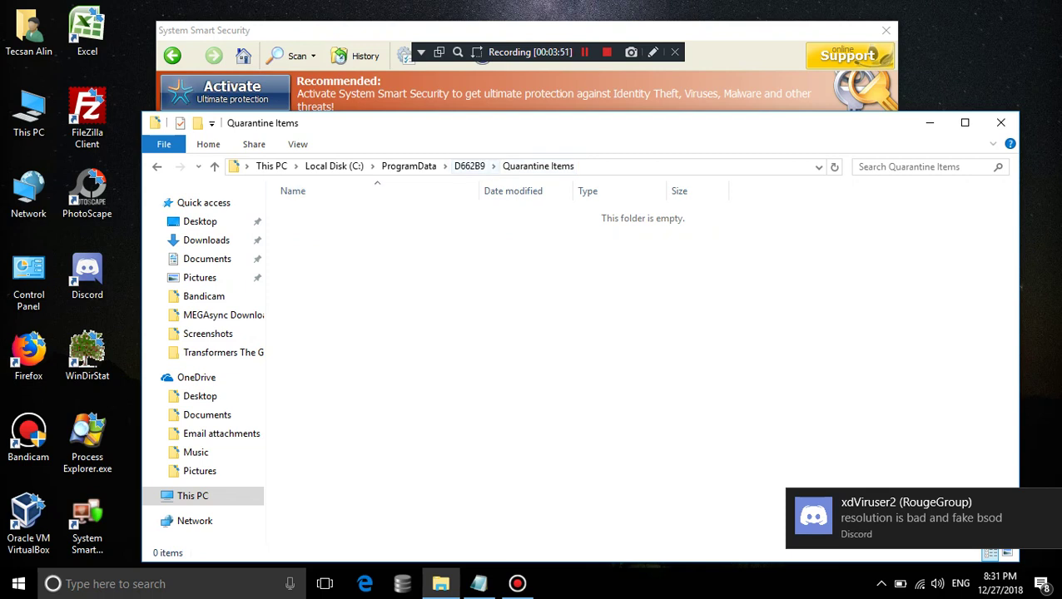
left_click(469, 166)
double_click(429, 211)
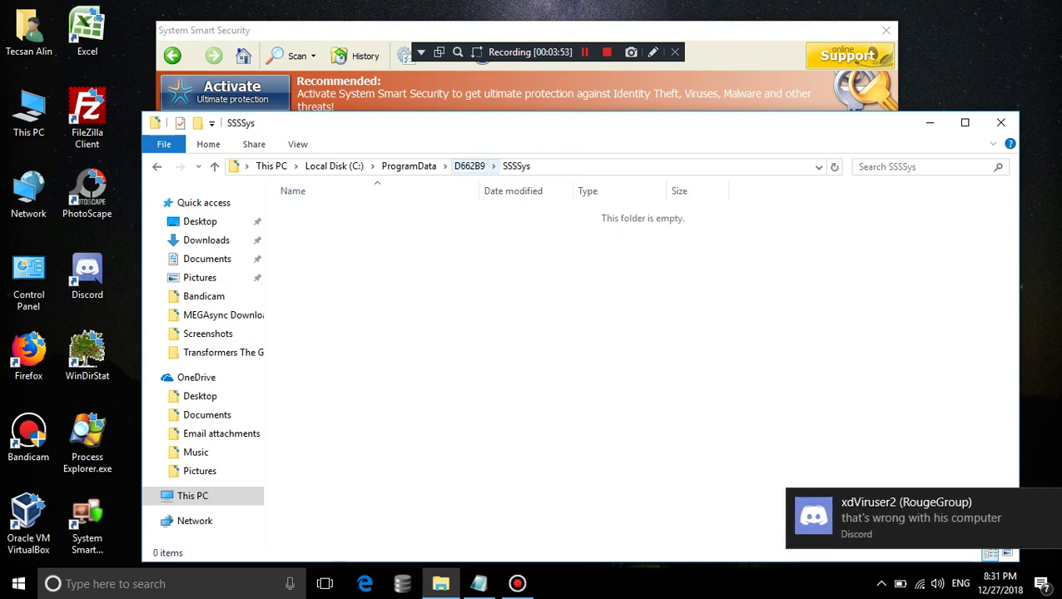
left_click(469, 166)
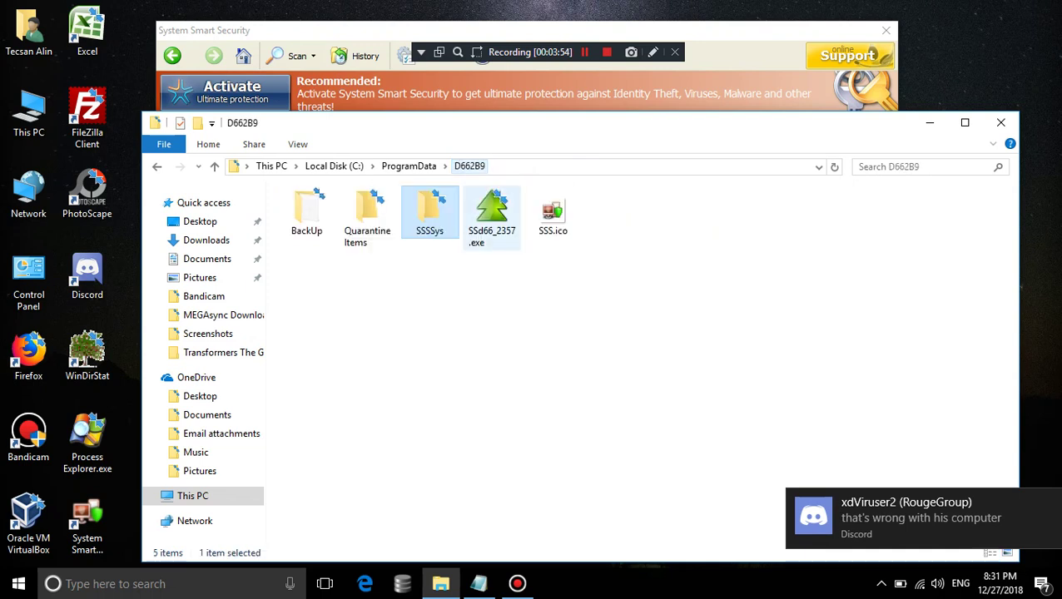
View SSS.ico in Photos at maximum magnification, and close the viewer
double_click(553, 215)
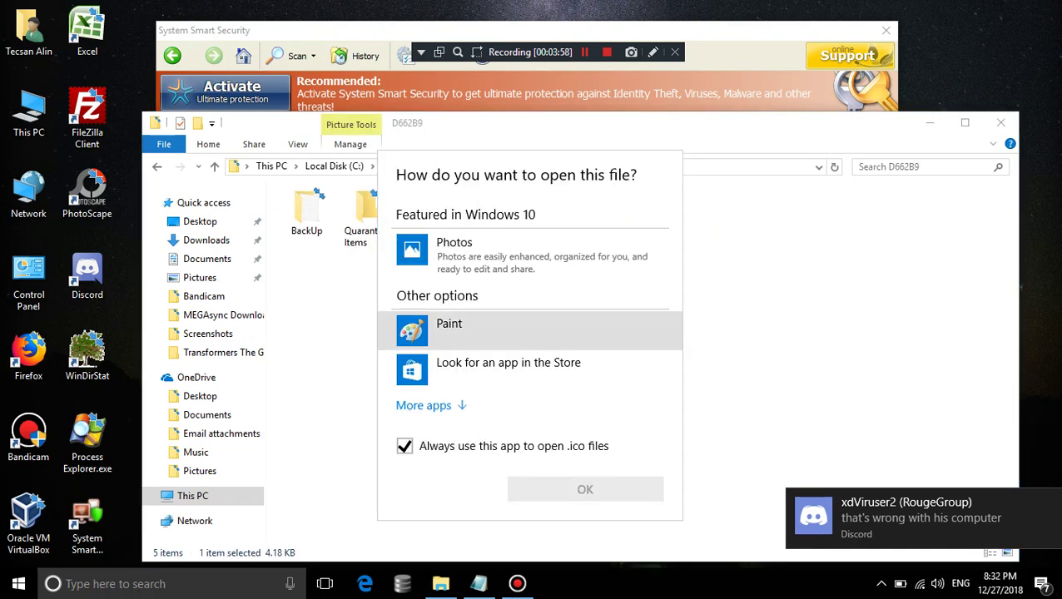
key("space")
key("Escape")
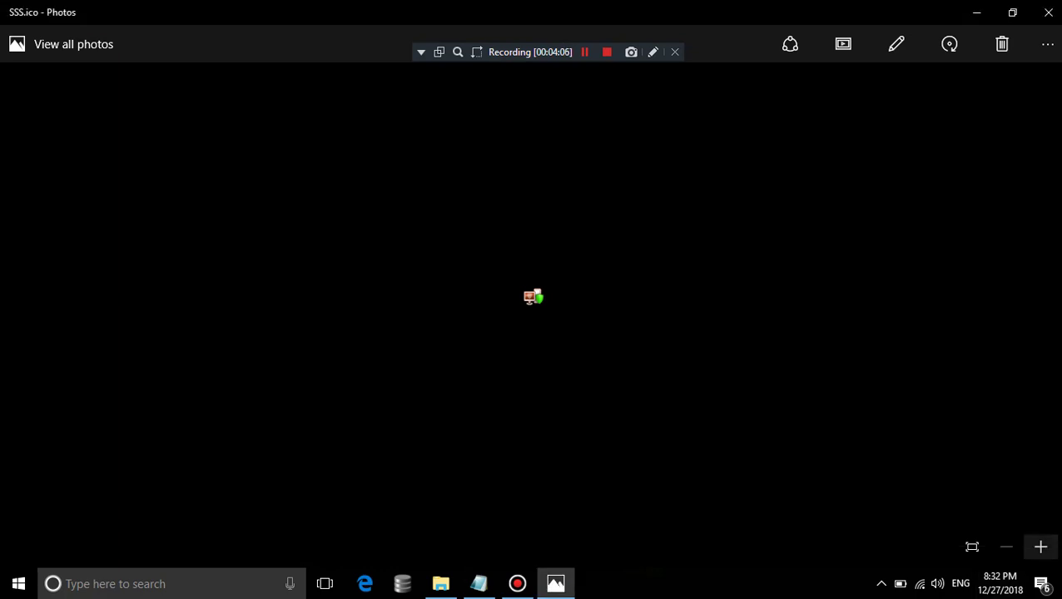
left_click(1041, 547)
left_click(1041, 547)
left_click(1041, 547)
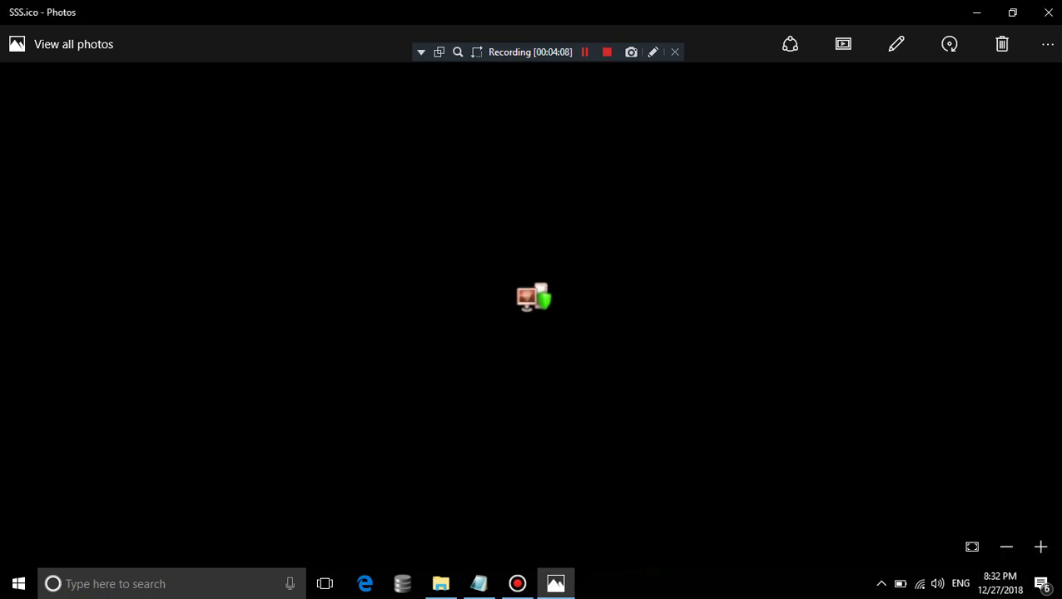
left_click(1041, 547)
left_click(1041, 547)
left_click(1041, 547)
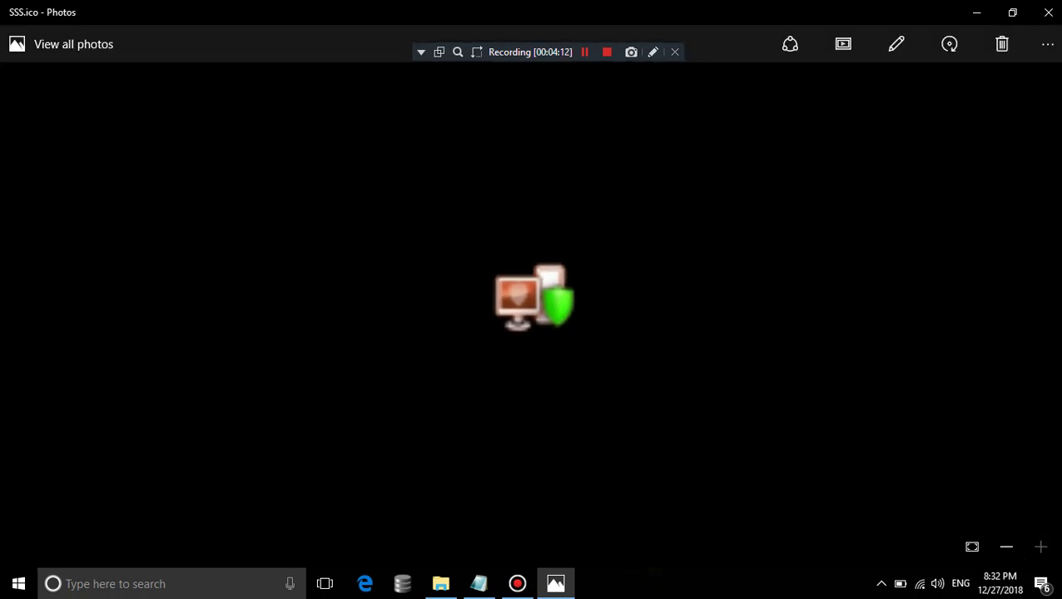
left_click(1048, 13)
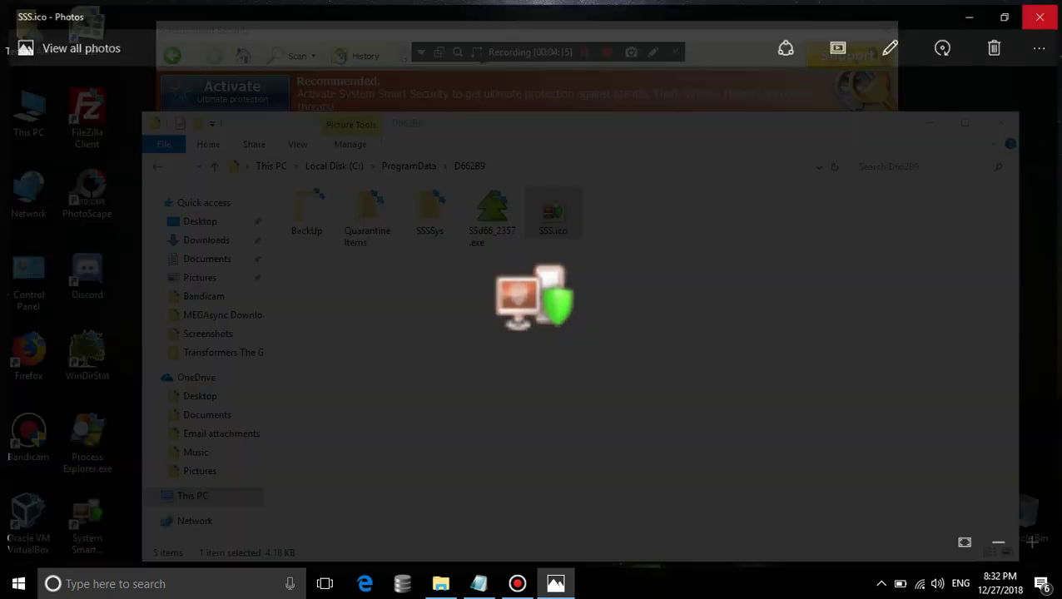
Close the D662B9 folder window to return to System Smart Security
left_click(492, 214)
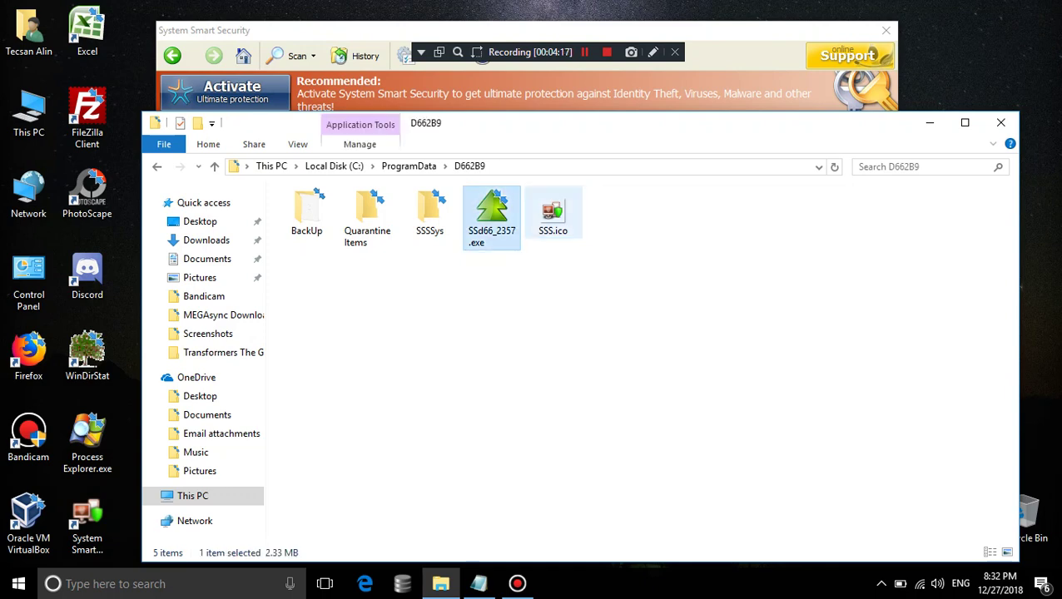
left_click(552, 214)
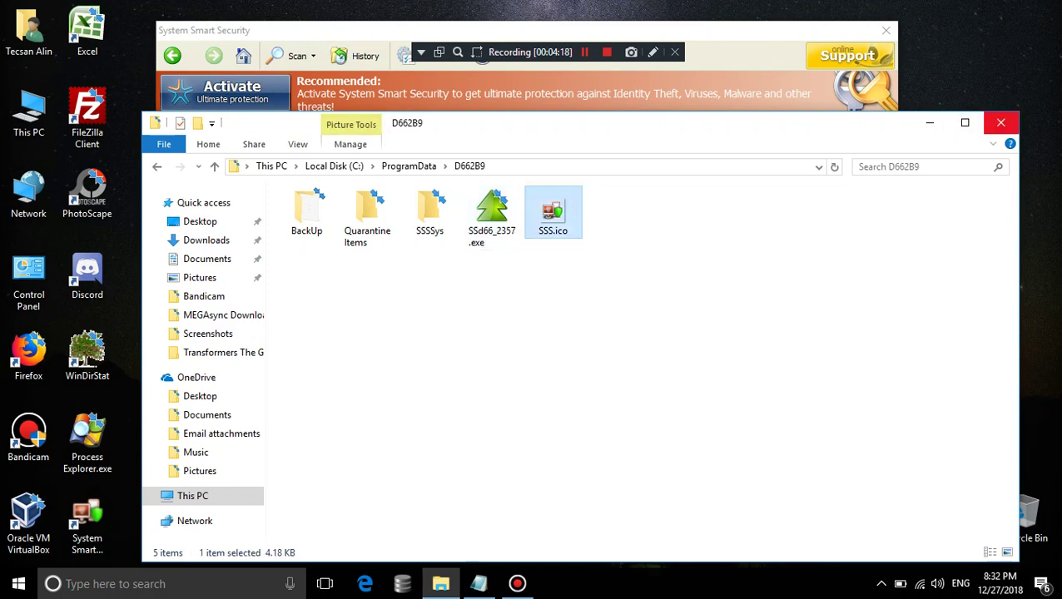
left_click(1001, 122)
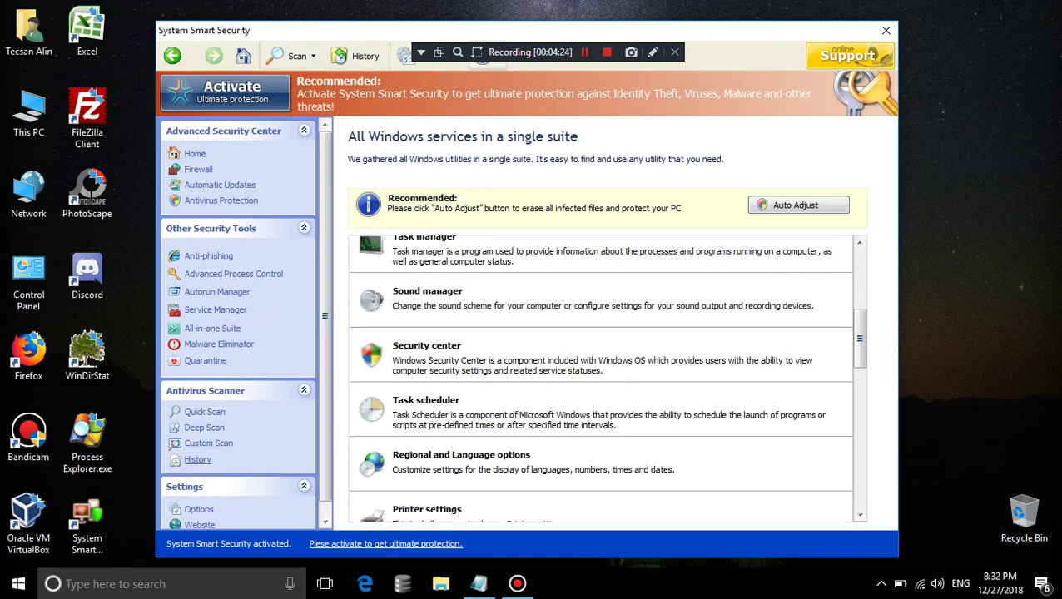
Show the scan history in System Smart Security, and open the properties of the SSd66_2357.exe process in Process Explorer
left_click(197, 460)
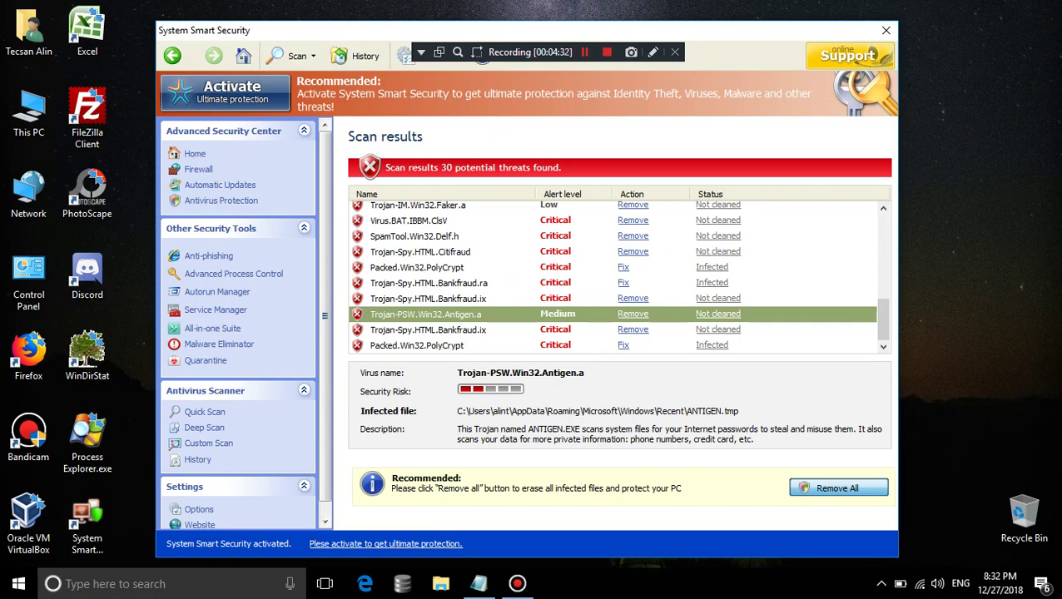
left_click(87, 441)
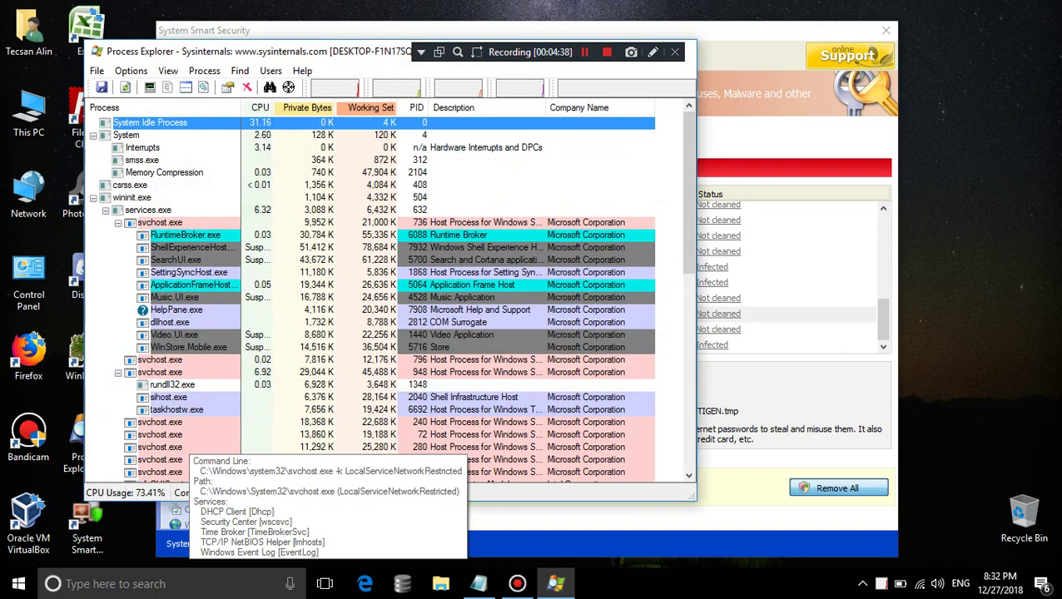
scroll(374, 299, "down", 7)
scroll(179, 467, "down", 4)
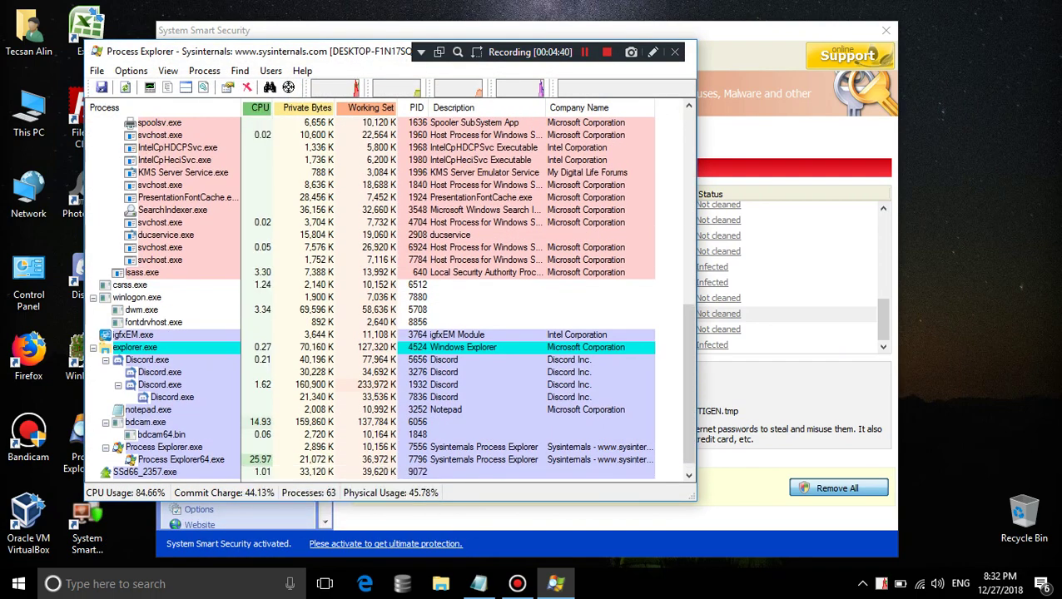
left_click(171, 472)
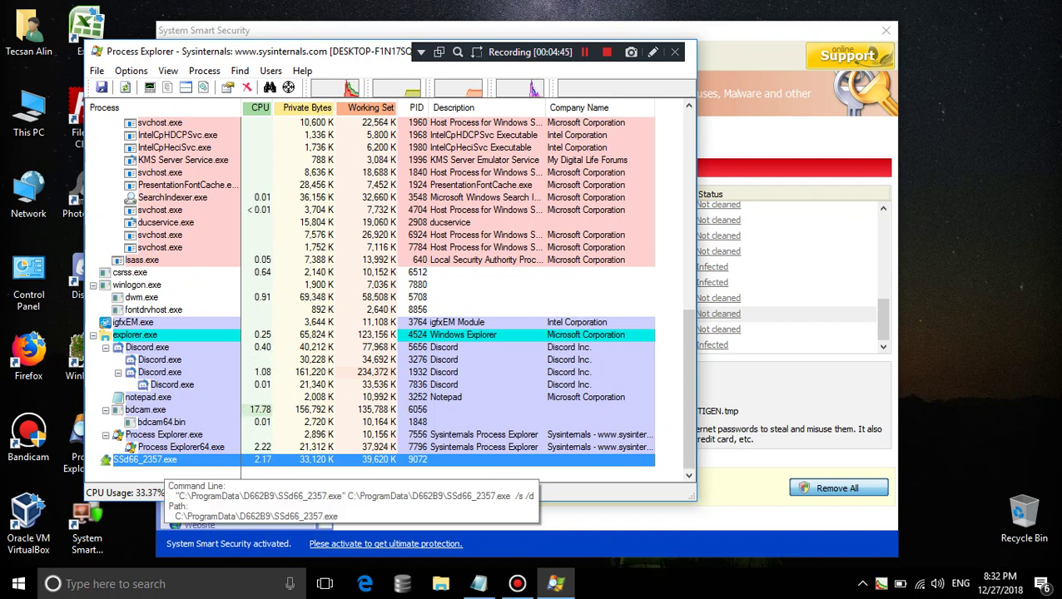
right_click(117, 461)
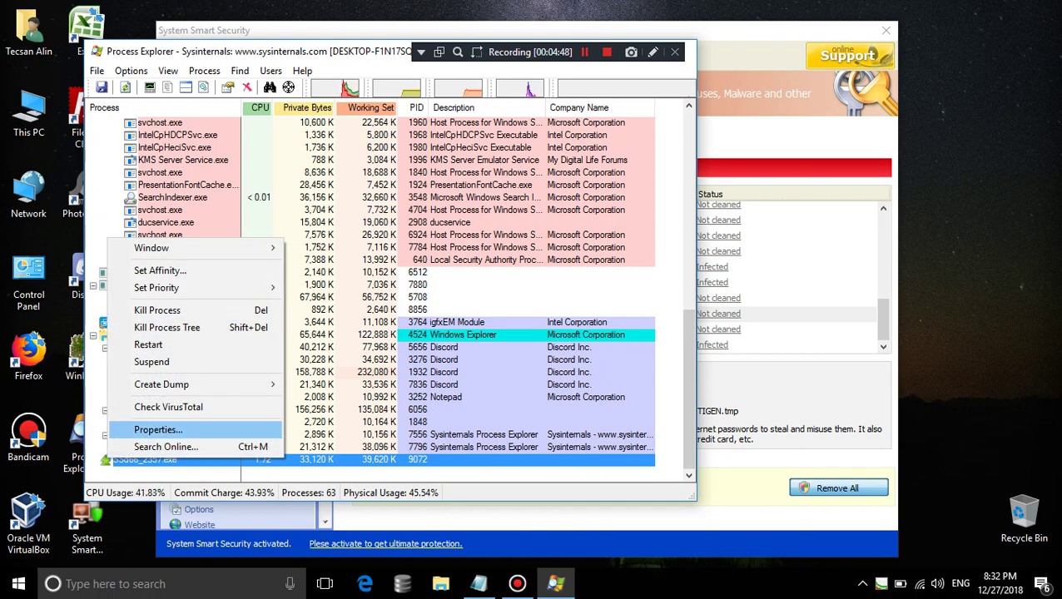
left_click(150, 427)
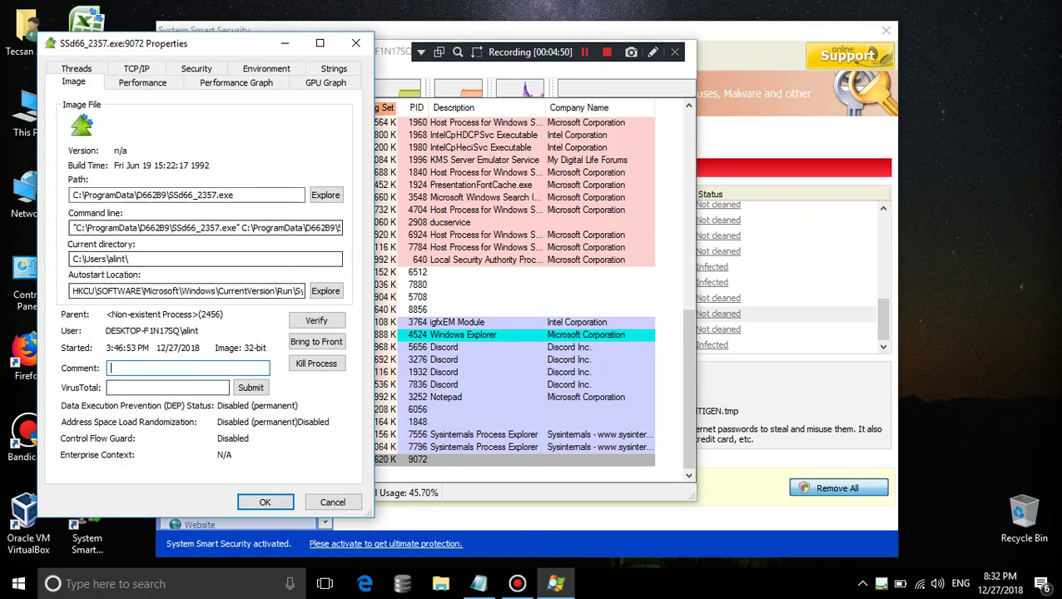
Inspect the full command line and autostart location of the SSd66_2357.exe process
left_click_drag(242, 228, 341, 228)
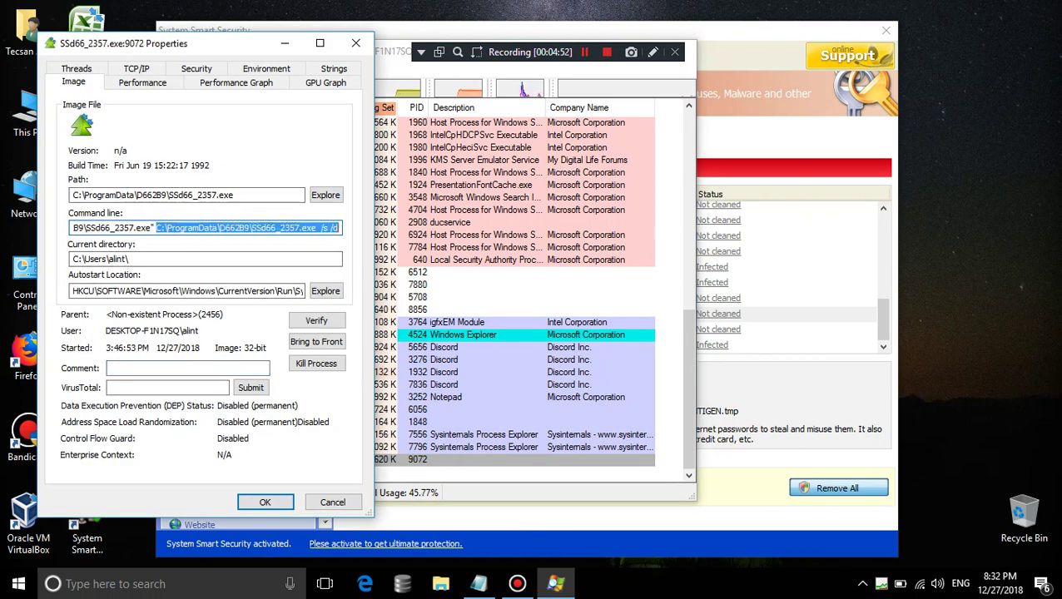
left_click(307, 227)
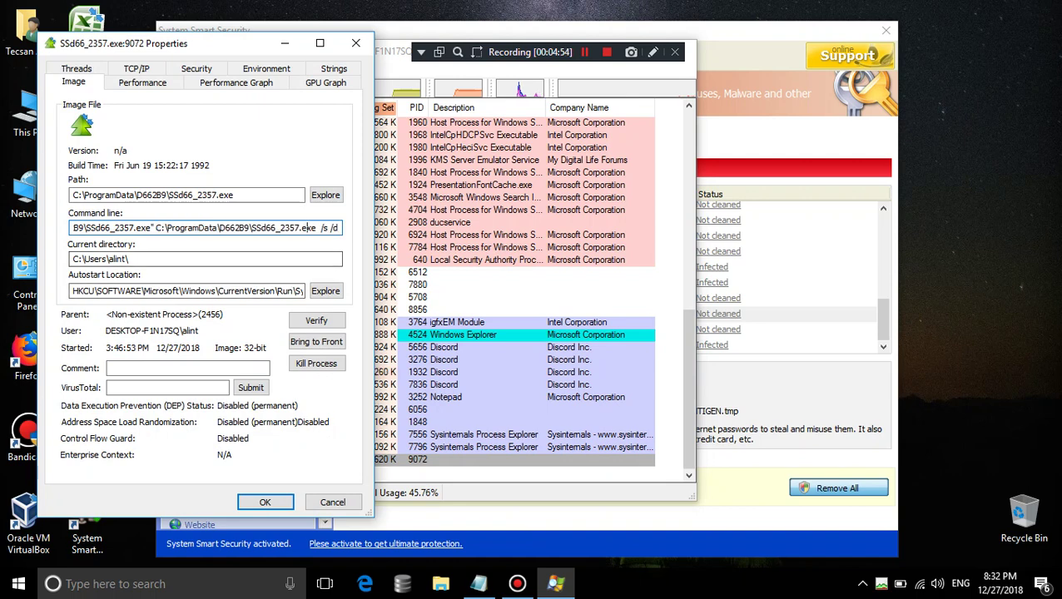
left_click_drag(277, 290, 305, 290)
left_click(279, 291)
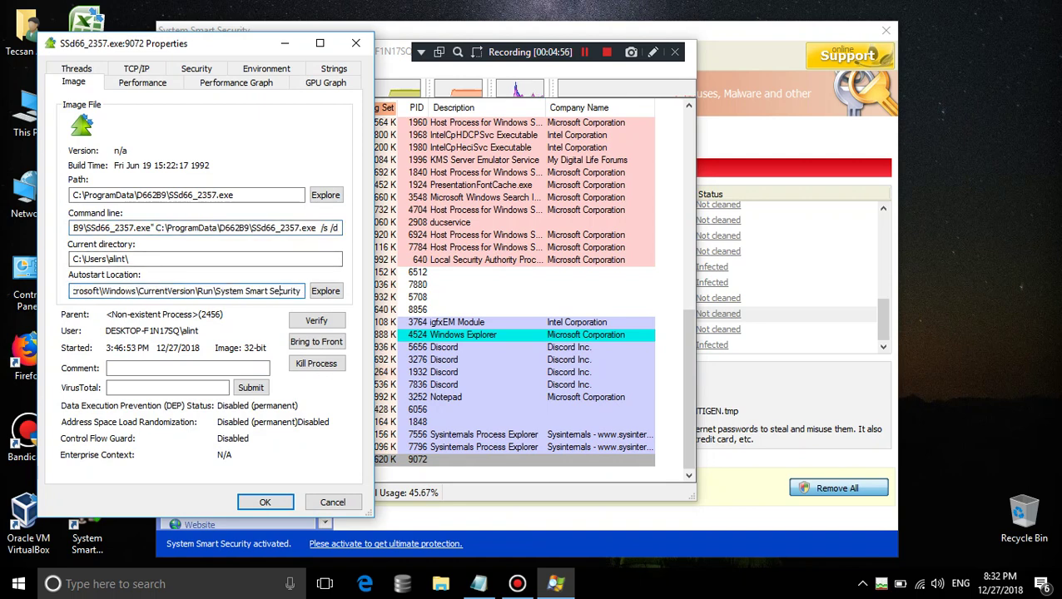
Try to open the process's autostart registry location in Regedit, and dismiss the resulting message
left_click(326, 291)
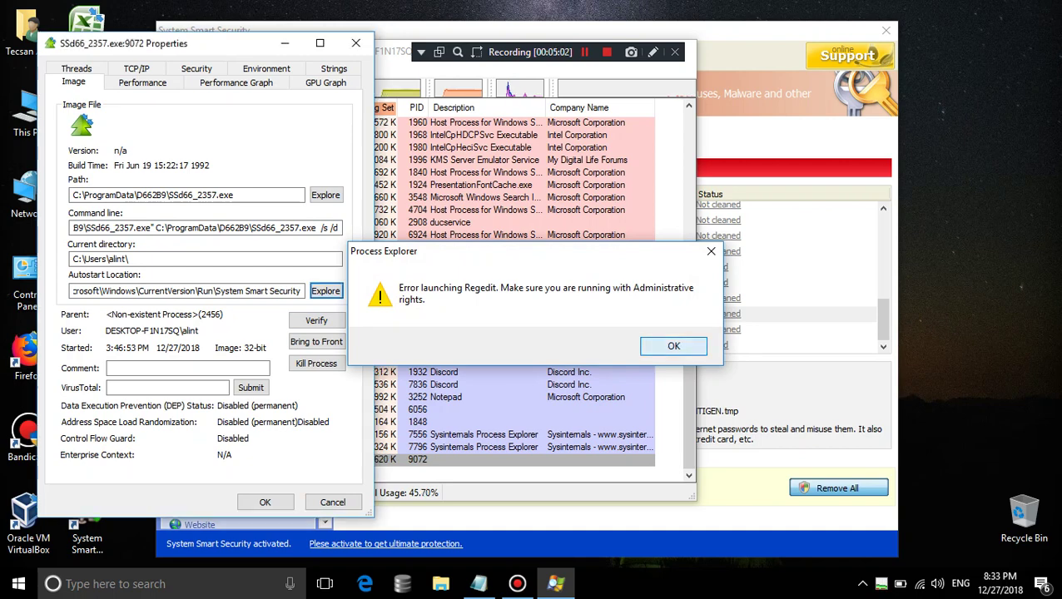
key("Return")
key("Return")
key("Return")
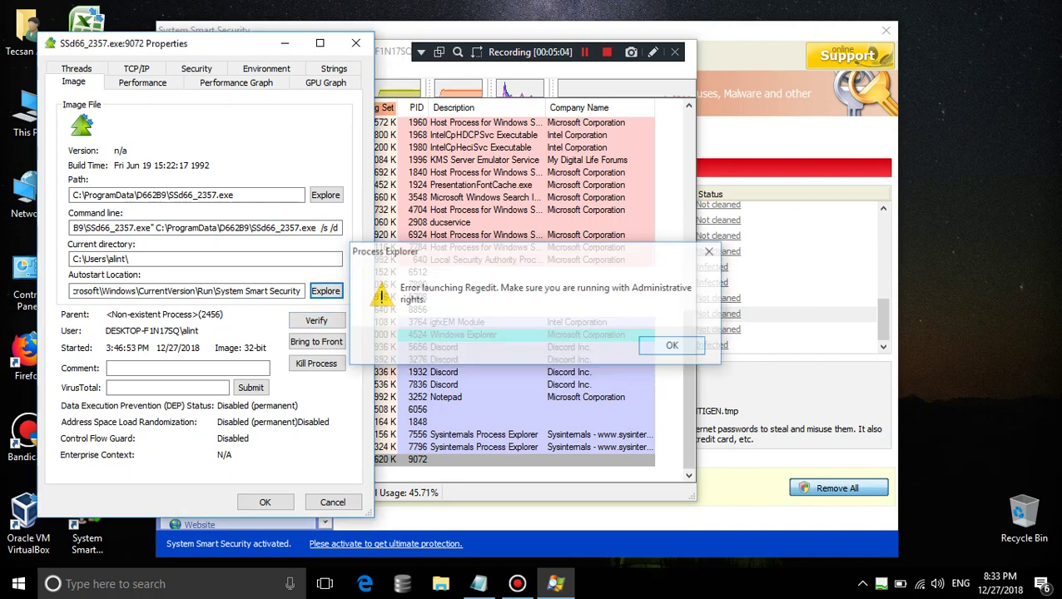
View the folder containing the process's executable, and close both the folder and the process properties
key("shift+Tab")
key("shift+Tab")
key("shift+Tab")
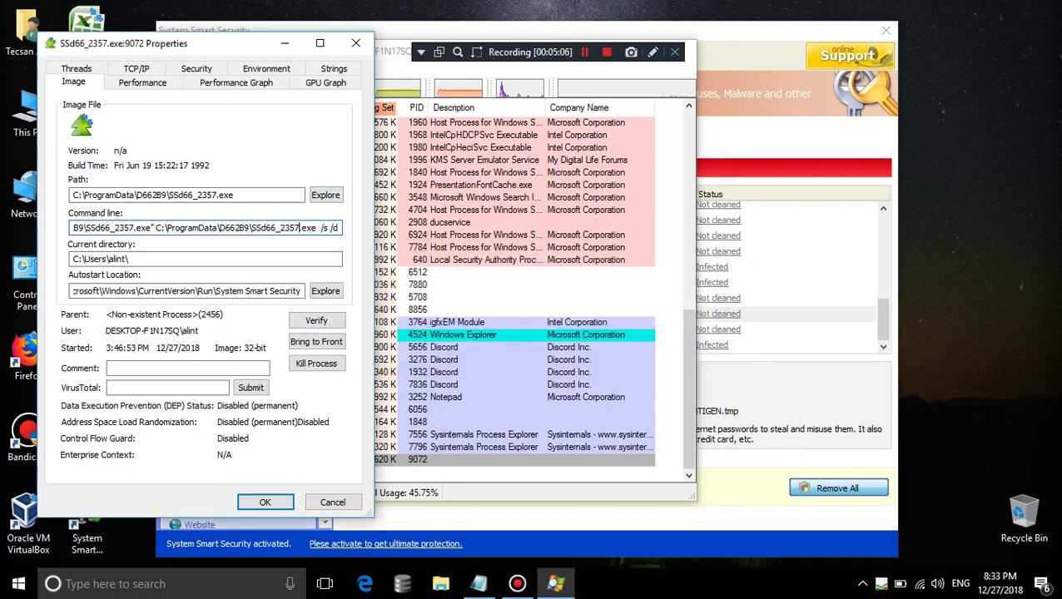
key("shift+Tab")
key("Return")
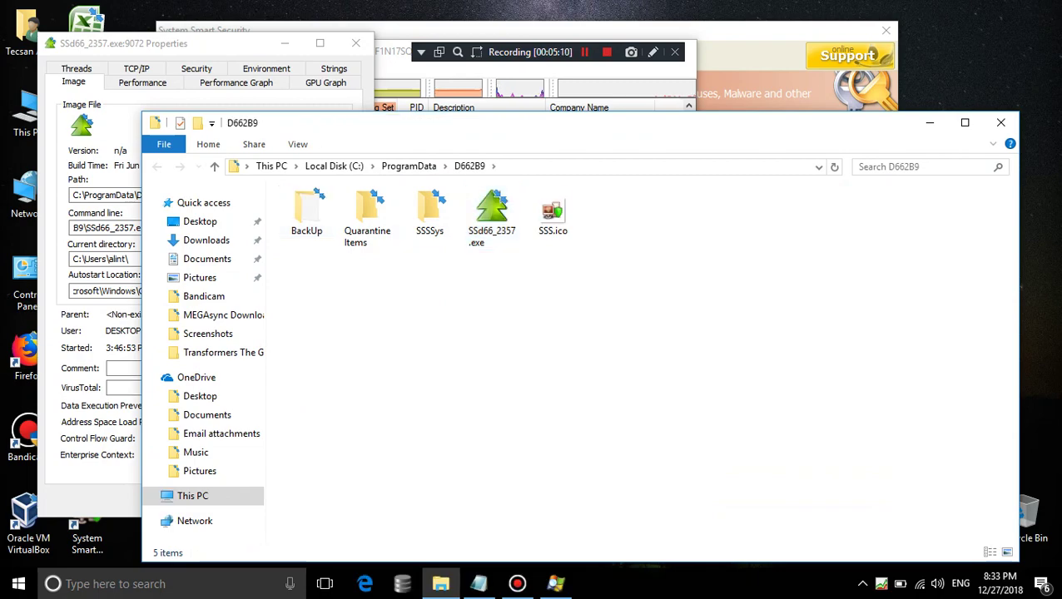
left_click(1000, 122)
left_click(356, 43)
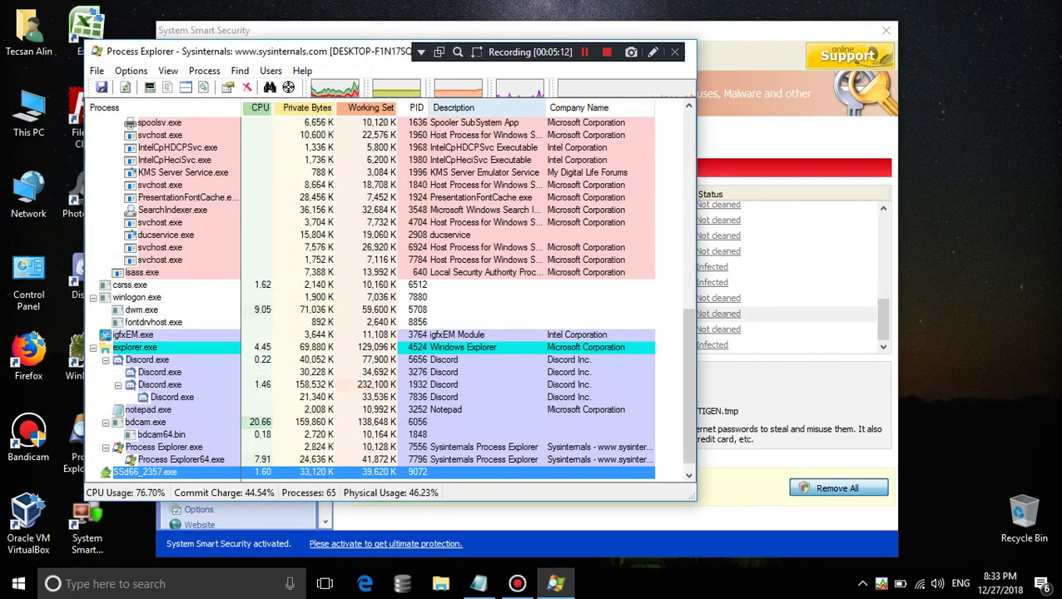
Return from Process Explorer to System Smart Security, show its scan history, and try to close its window
left_click_drag(358, 51, 401, 62)
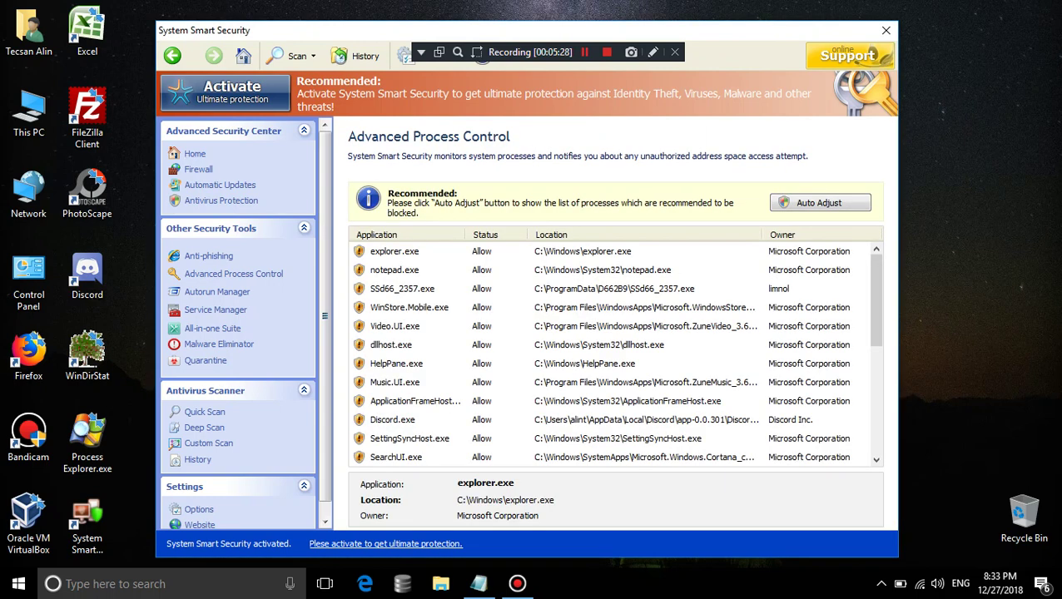
left_click(197, 459)
left_click(886, 30)
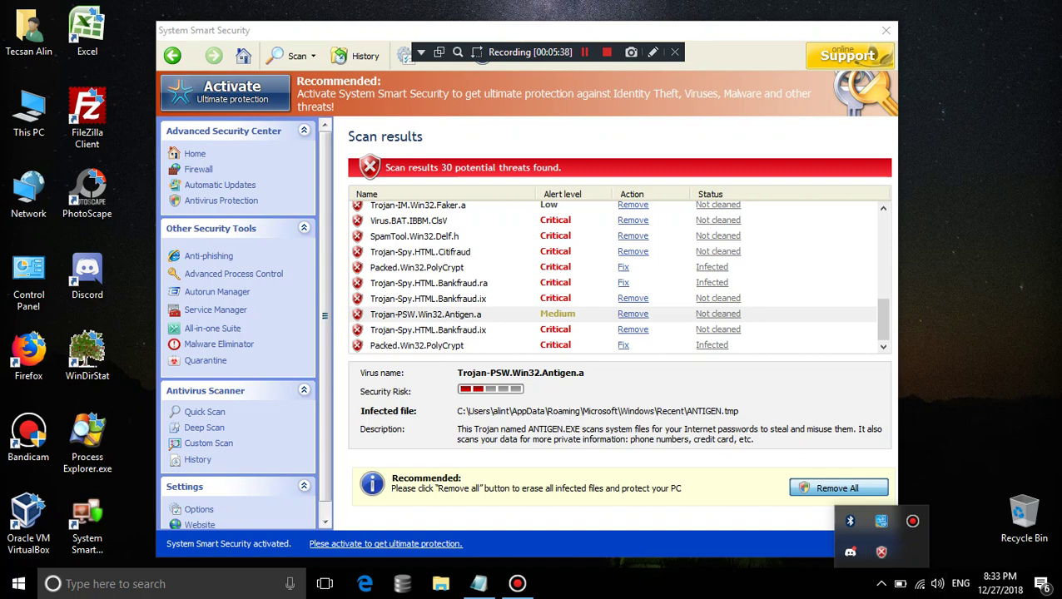
Launch Internet Explorer by running iexplore
key("super+r")
type("iex")
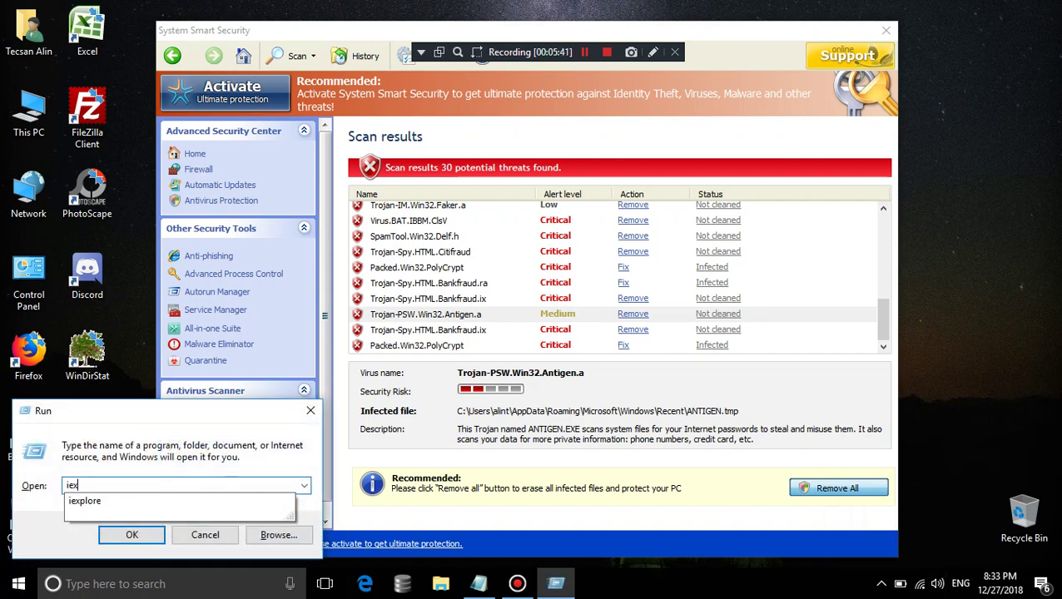
type("plore")
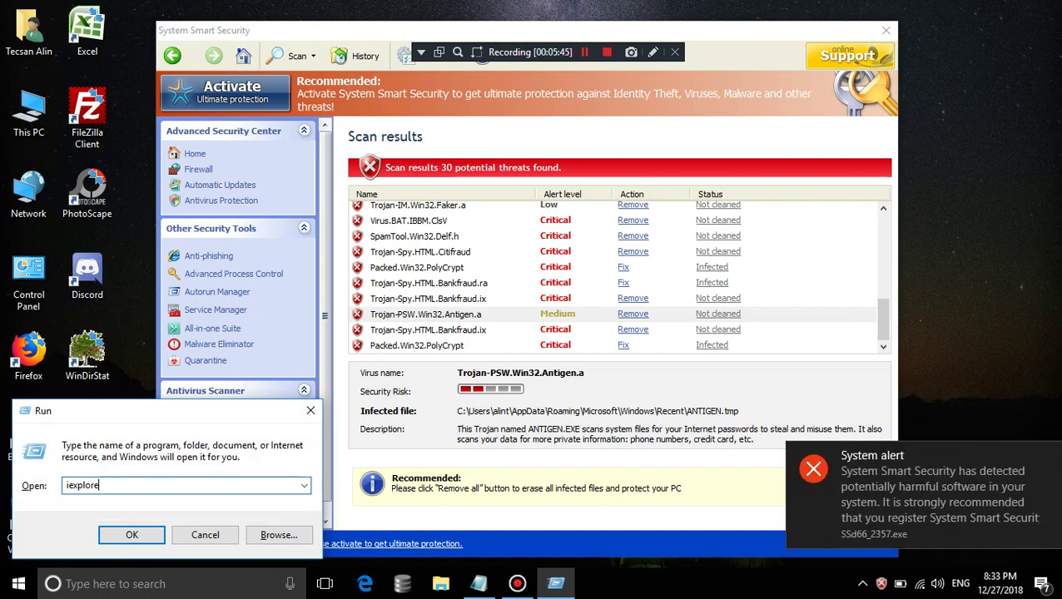
key("Return")
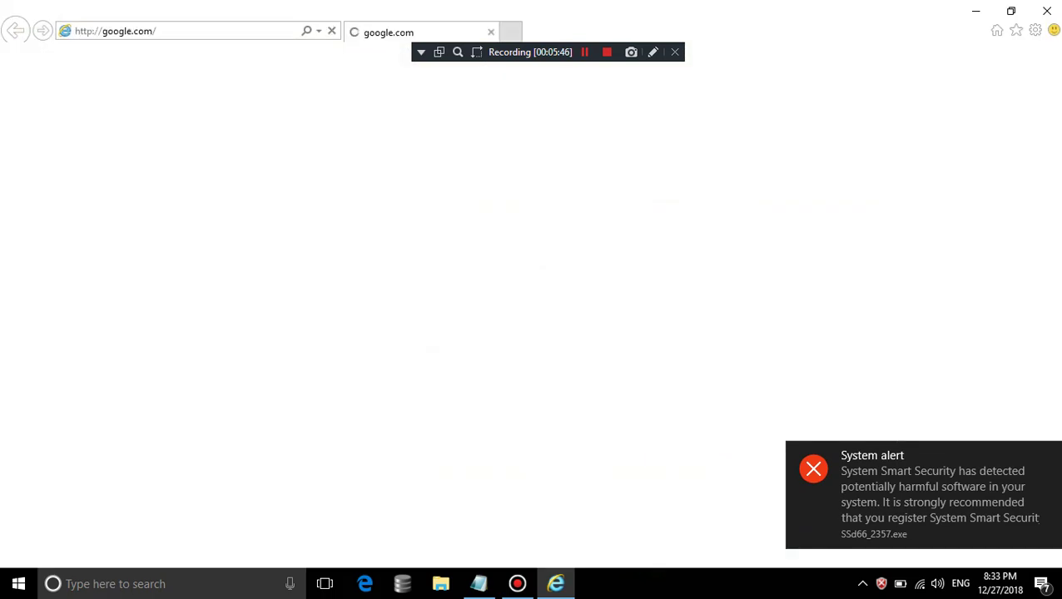
Try to open the cartoon-blogger blog on wallinside.com in Internet Explorer, and close the browser
key("alt+d")
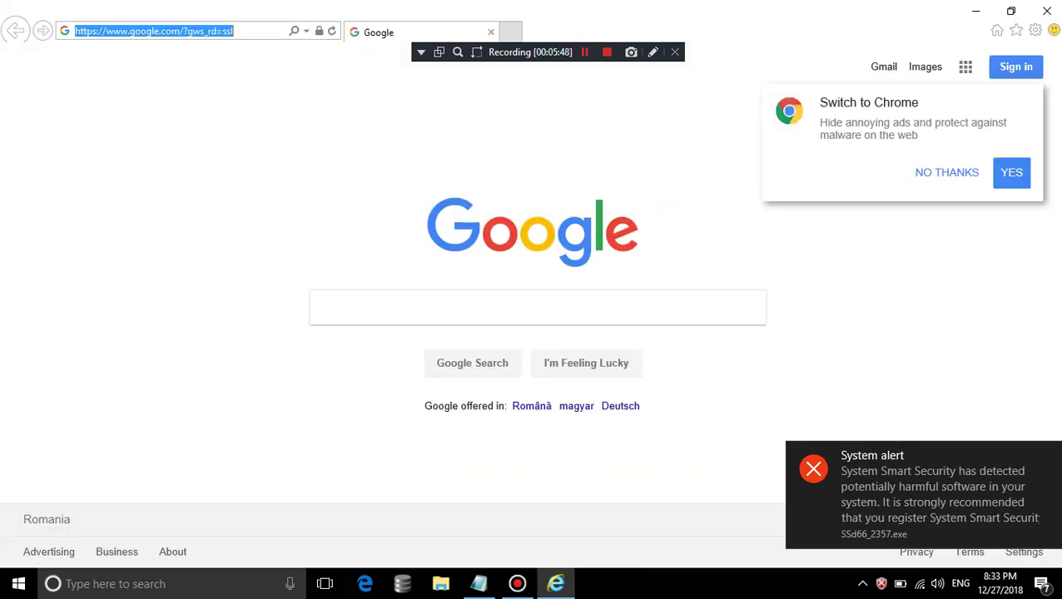
type("ssl")
key("Return")
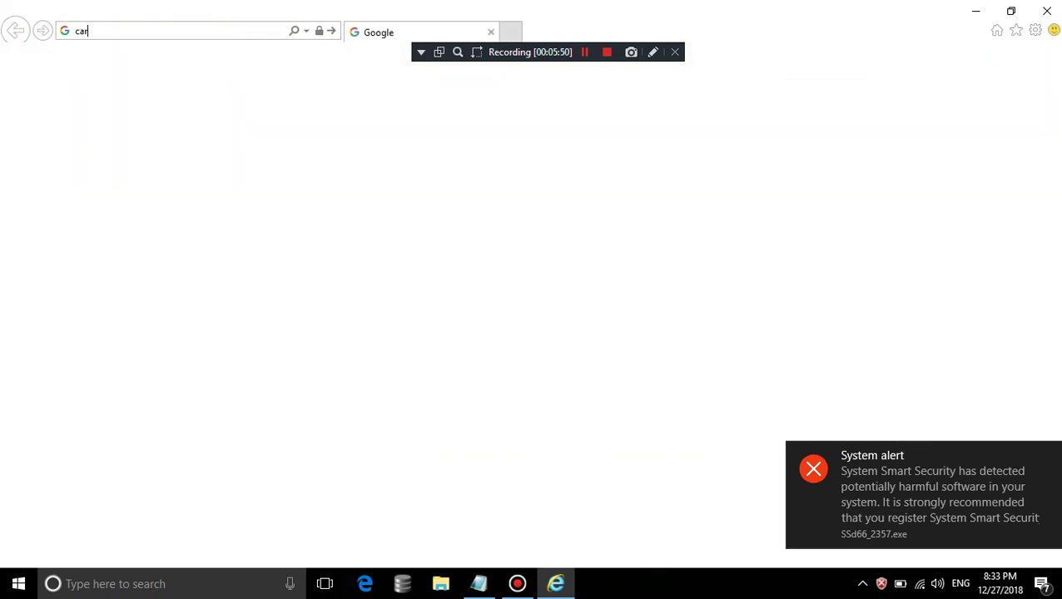
key("alt+d")
type("cart")
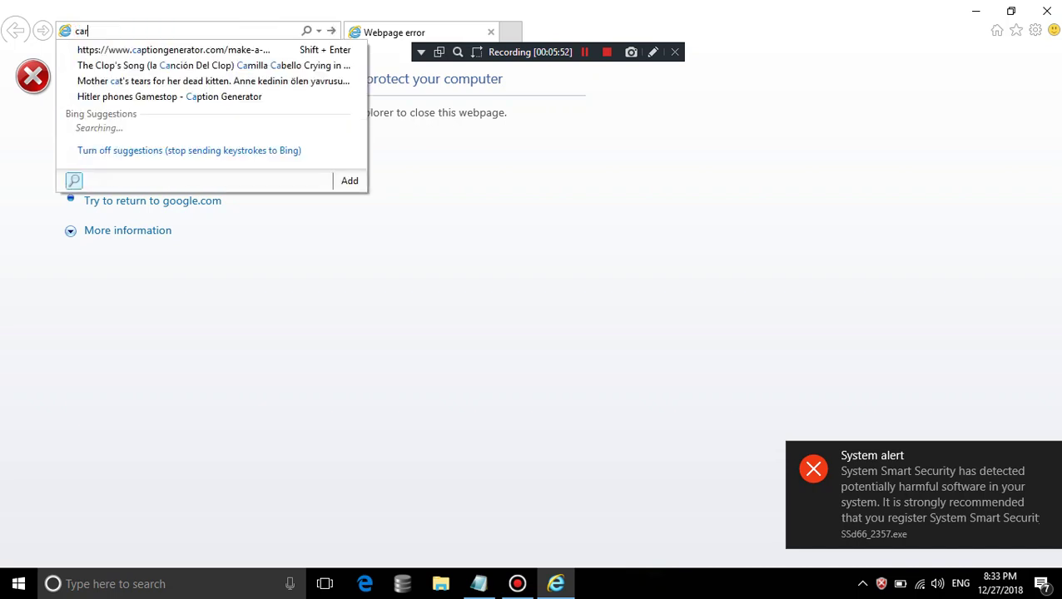
type("oon")
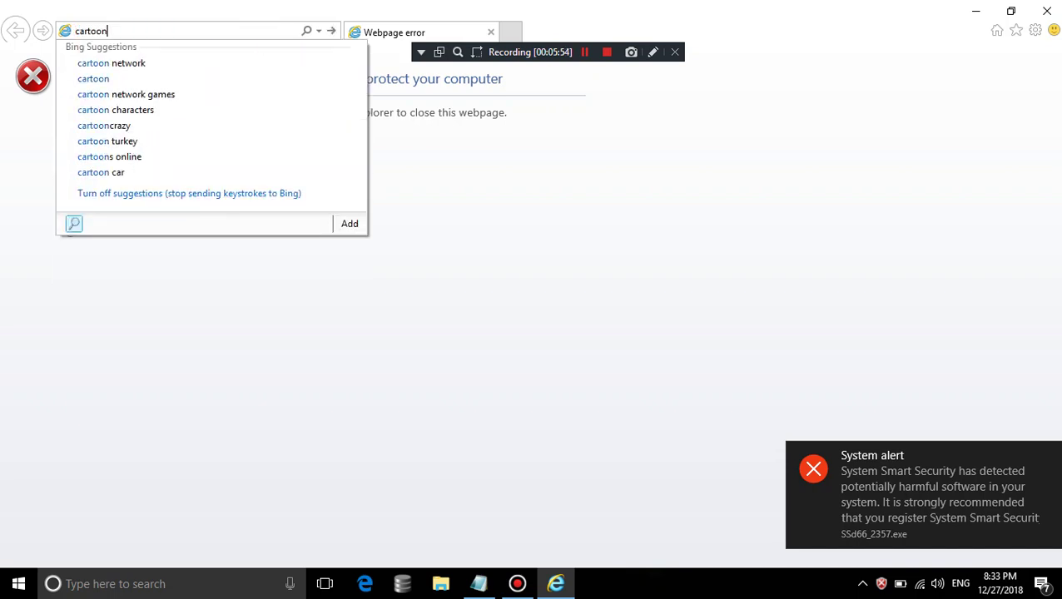
type("-blogg")
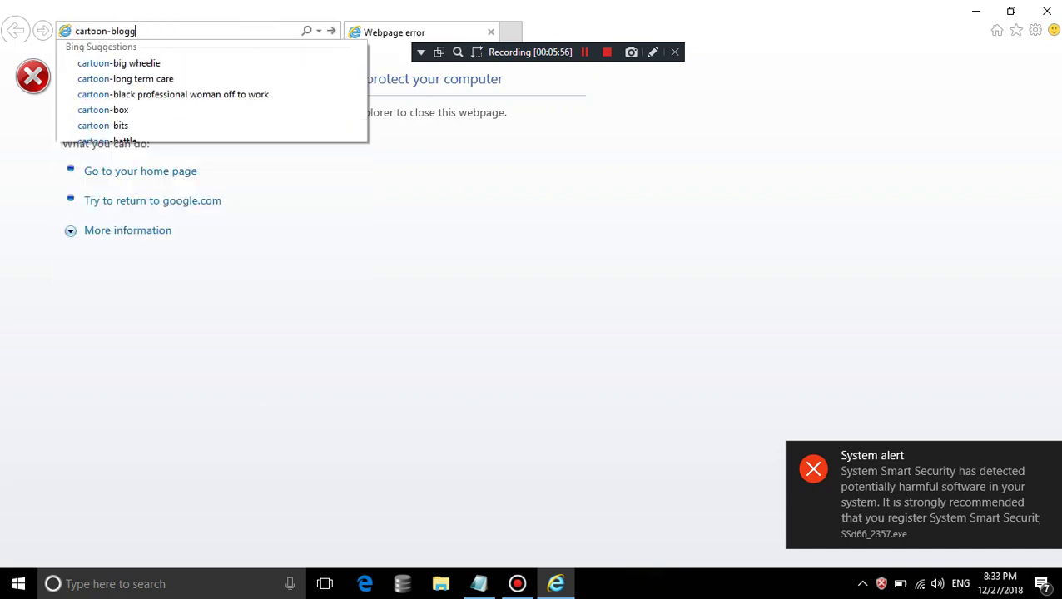
type("er-rafaell.wall")
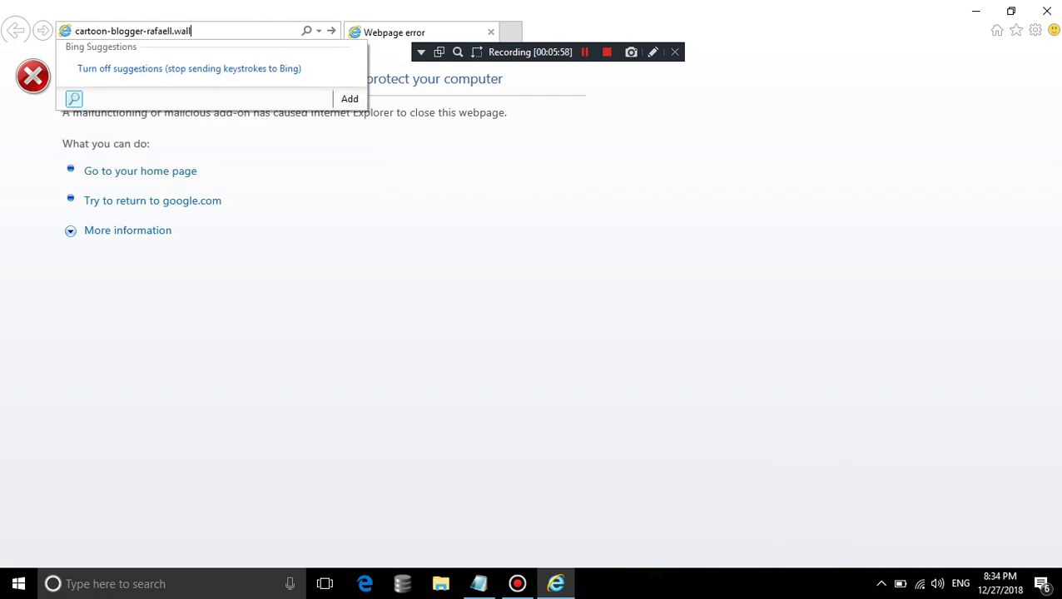
type("inside")
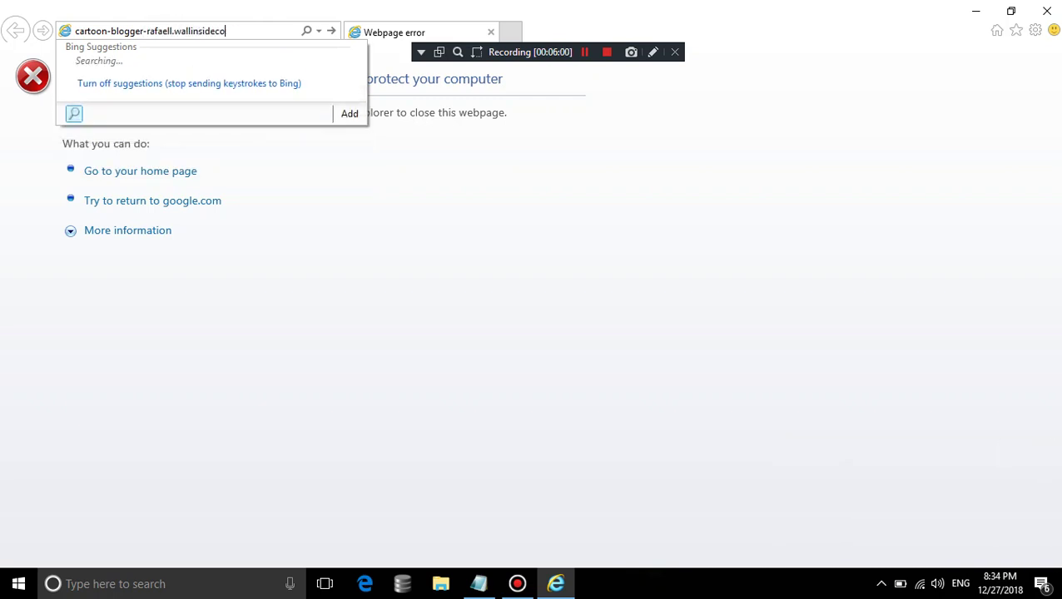
type(".com")
key("Return")
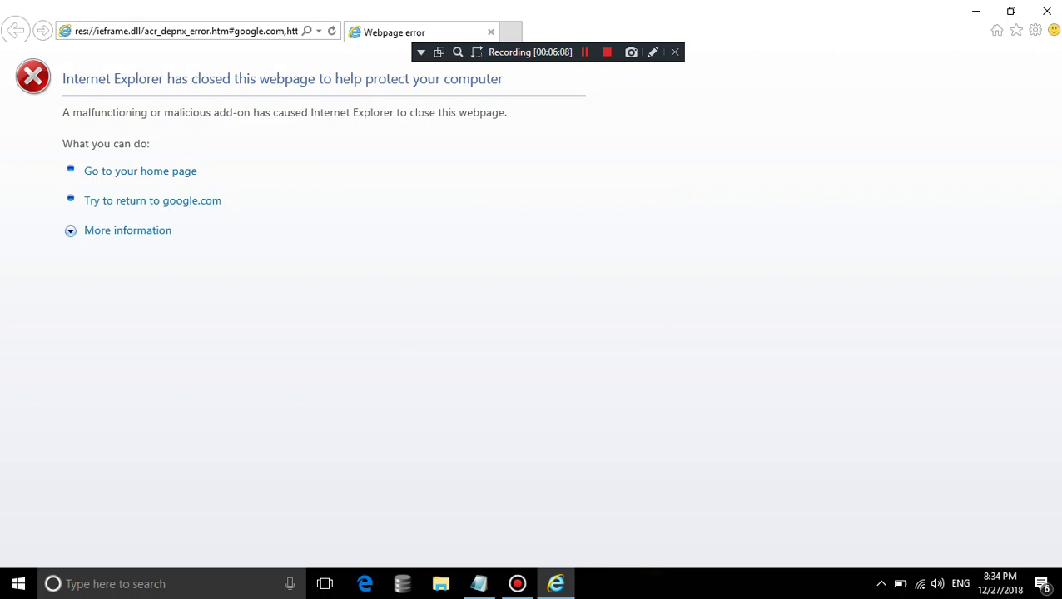
left_click(1046, 11)
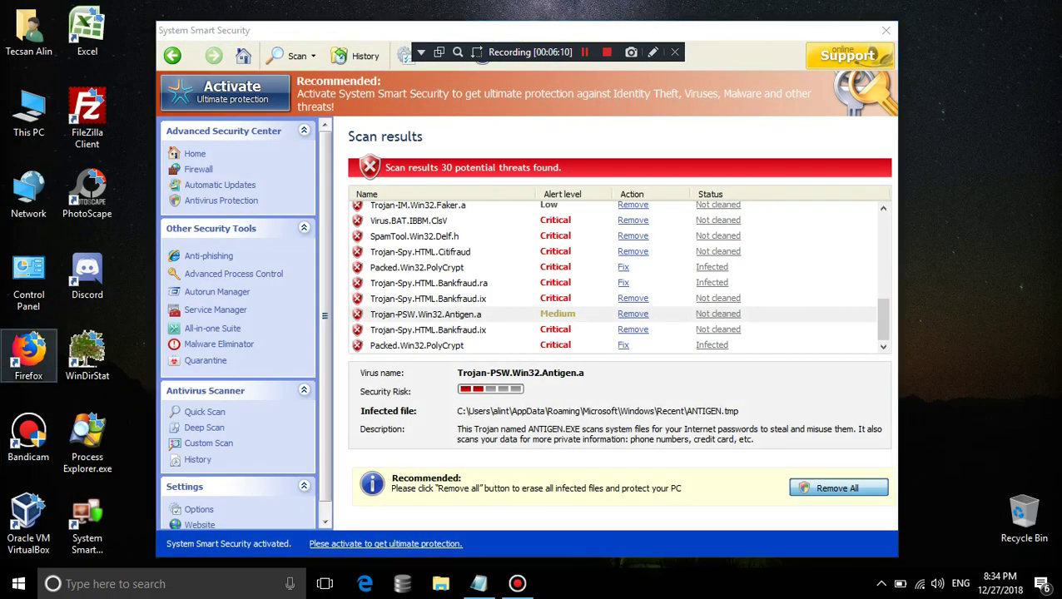
Launch Firefox without making it the default browser, and open the cartoon-blogger blog from the top sites
double_click(29, 354)
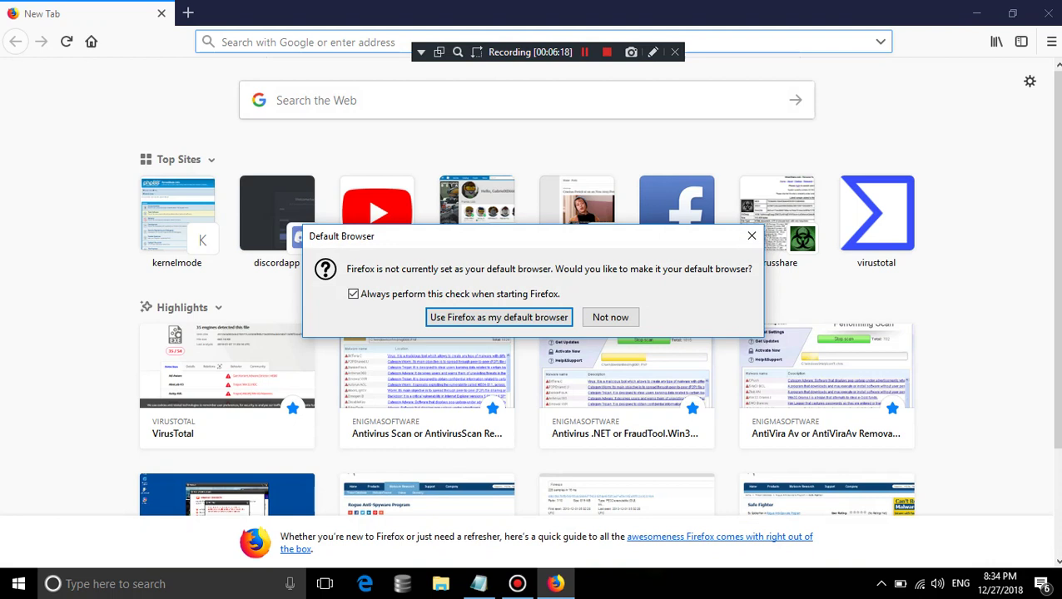
left_click(610, 317)
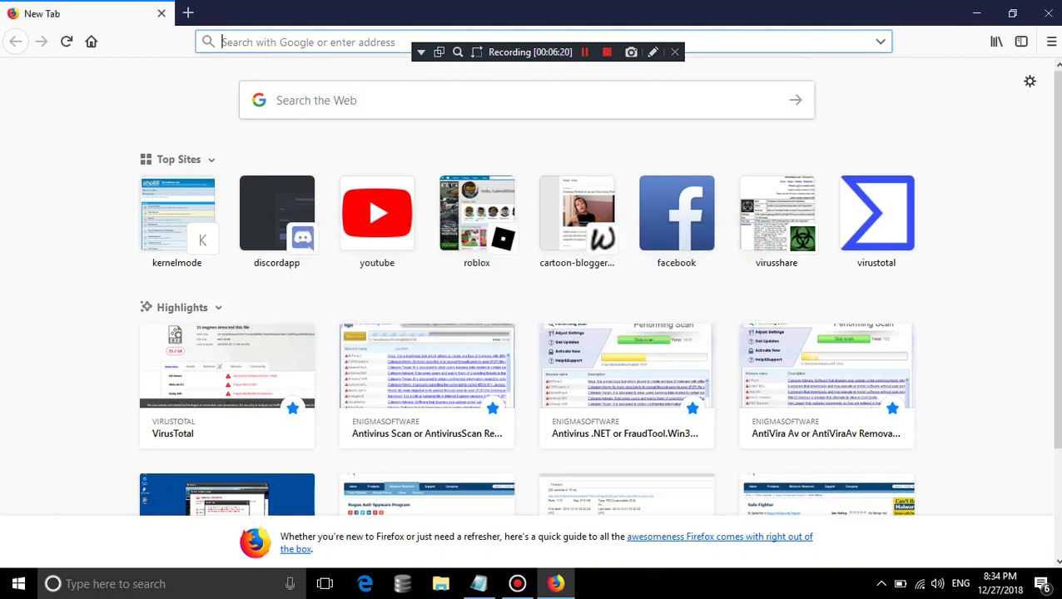
left_click(577, 215)
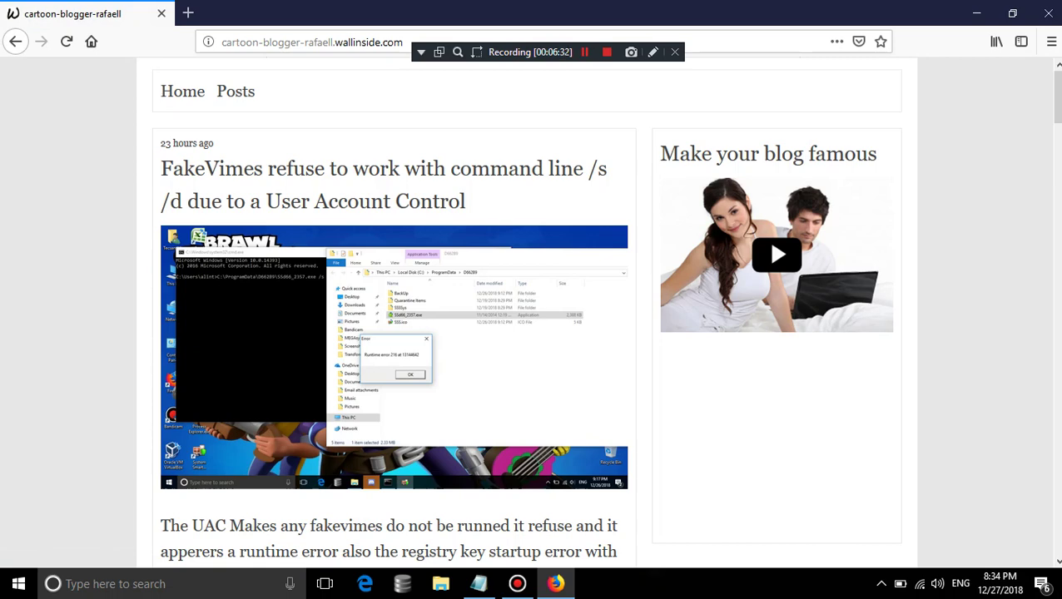
Find the Rogue:Win32/Defmid post on the blog and open its full text
scroll(533, 333, "down", 20)
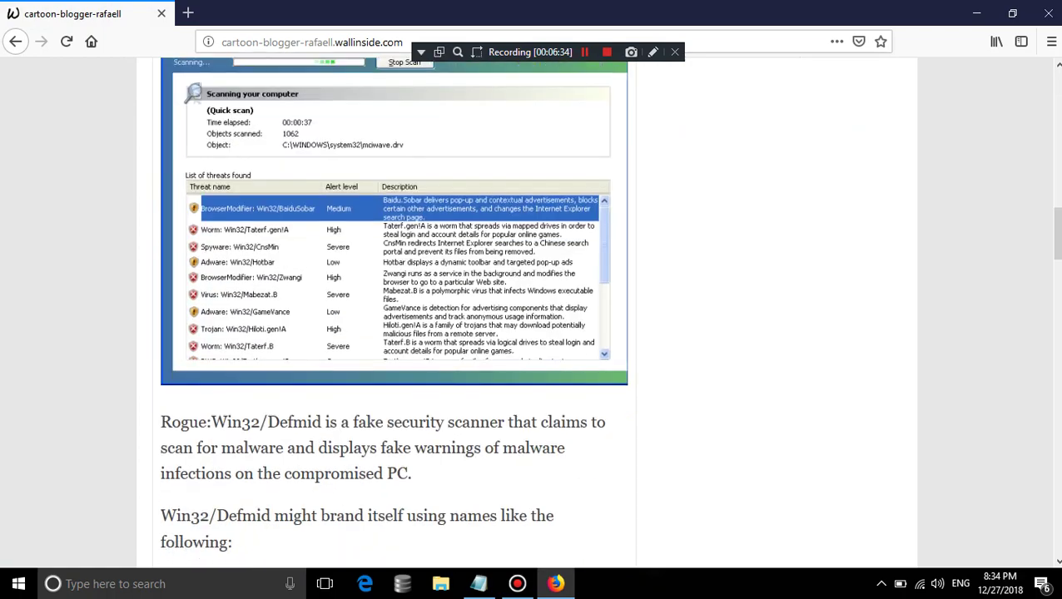
scroll(533, 333, "down", 15)
scroll(533, 333, "up", 10)
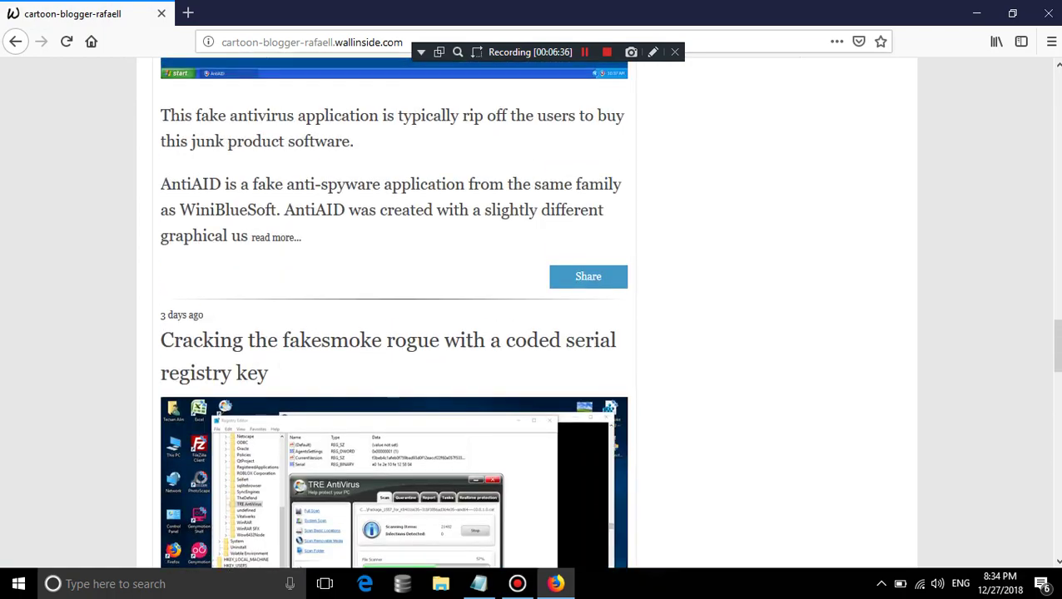
scroll(393, 312, "down", 15)
scroll(393, 312, "up", 4)
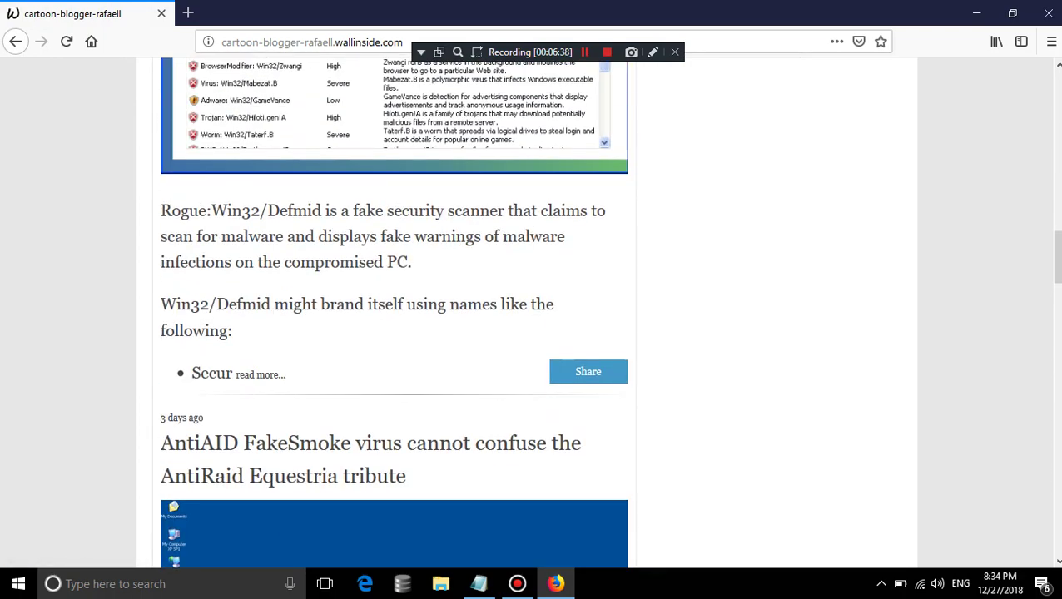
left_click(261, 375)
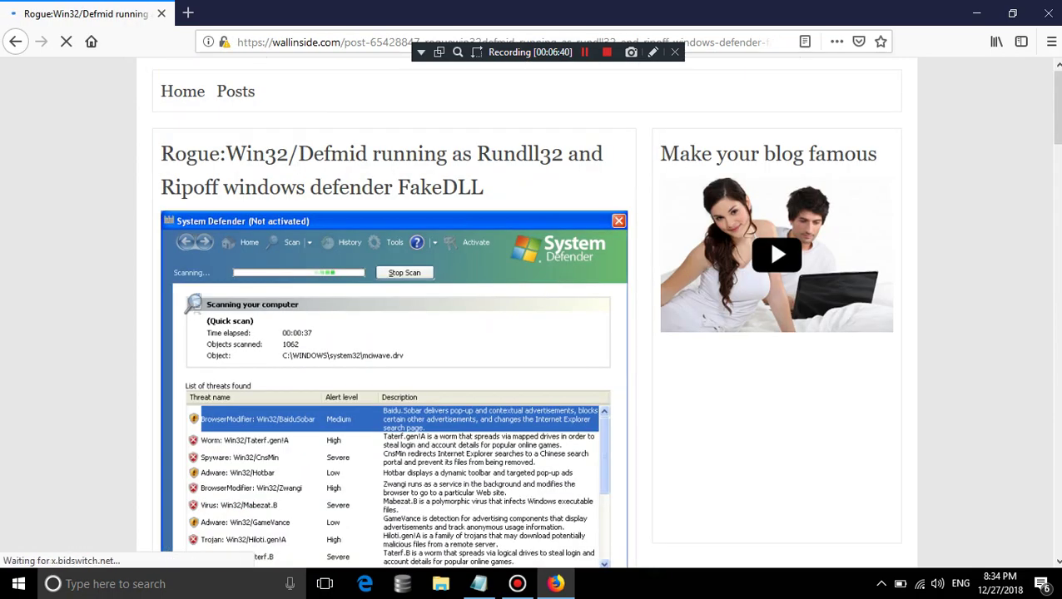
Skim the Rogue:Win32/Defmid post's sections on dropped files, registry changes and PC settings, and minimize Firefox
scroll(393, 312, "down", 20)
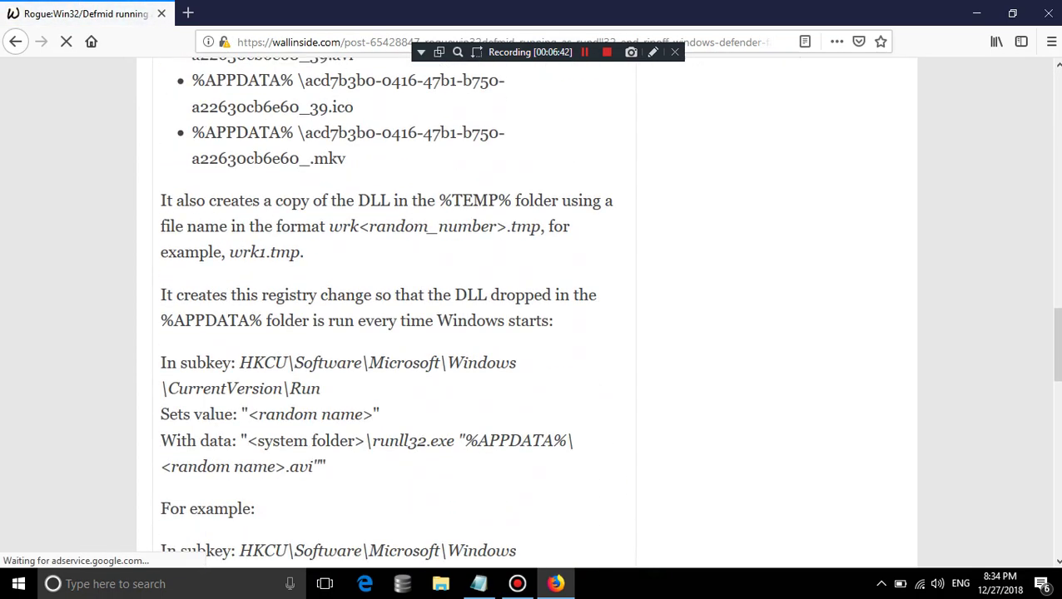
scroll(394, 313, "down", 6)
scroll(394, 312, "up", 8)
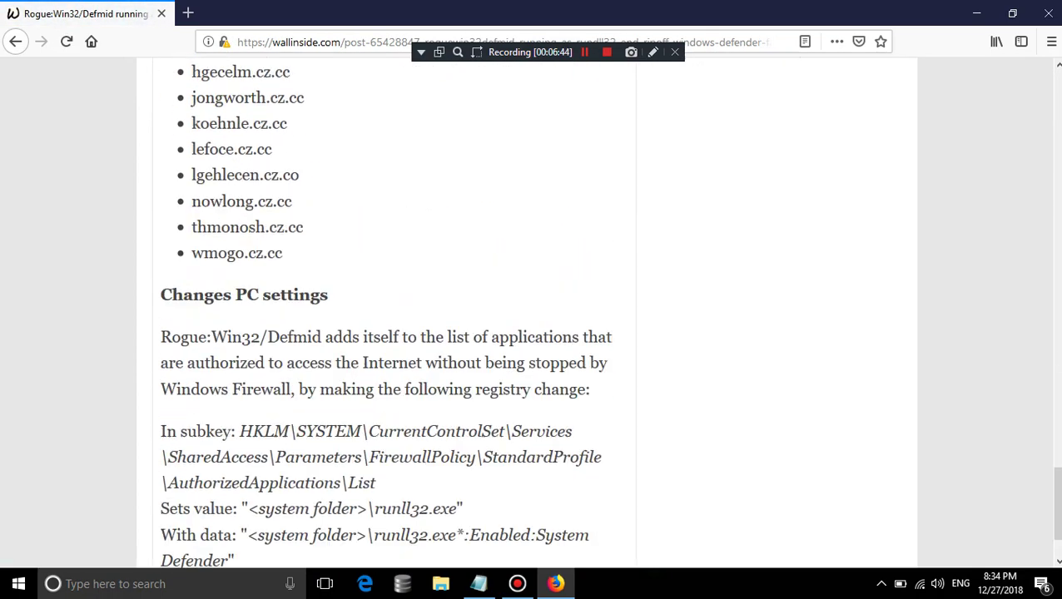
left_click(977, 13)
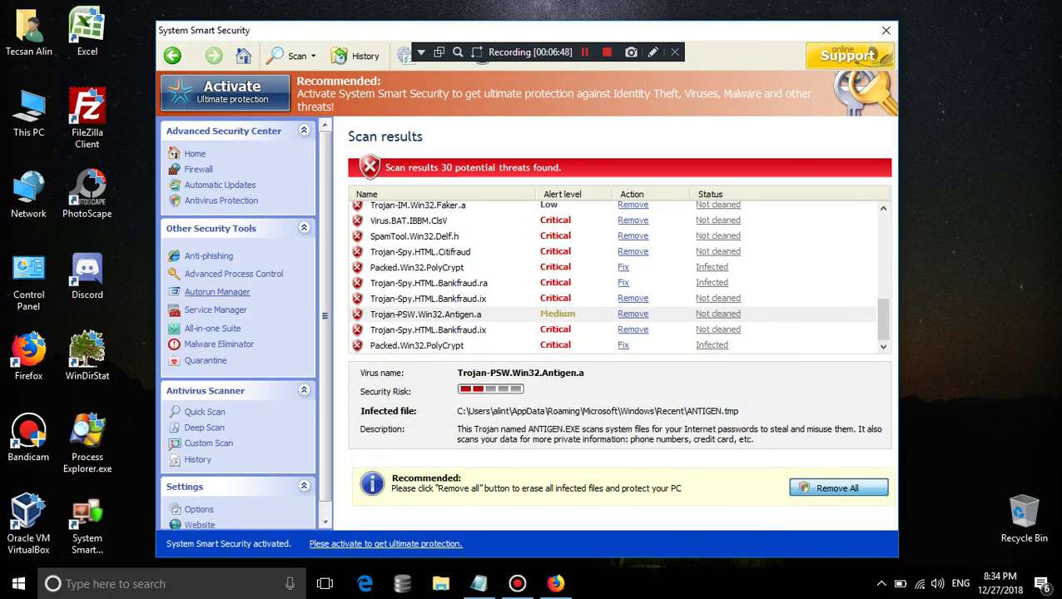
Open the Autorun Manager in System Smart Security and inspect the startup entry owned by limnol
key("Return")
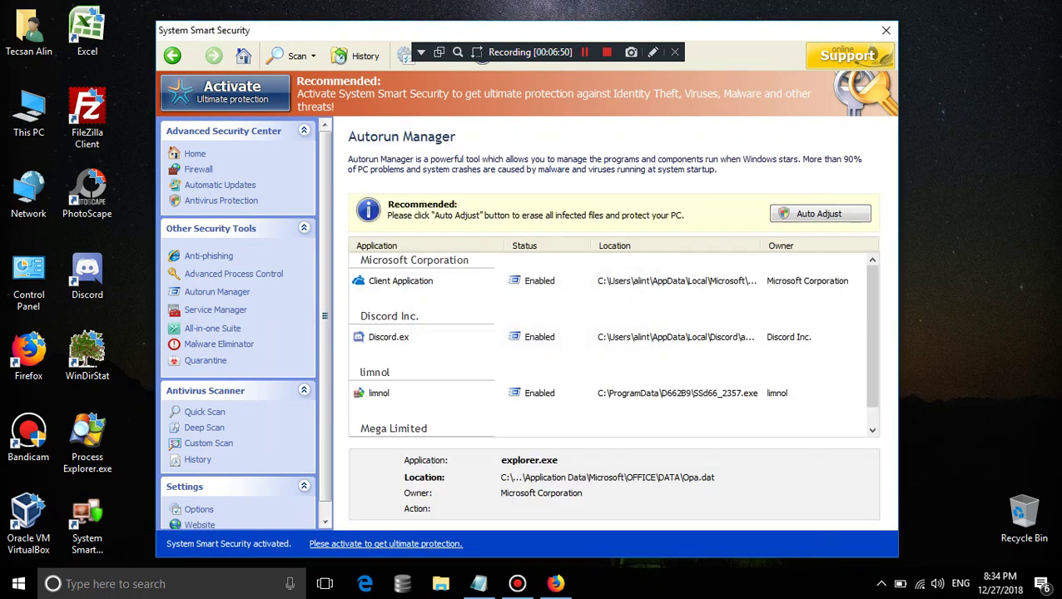
left_click(379, 393)
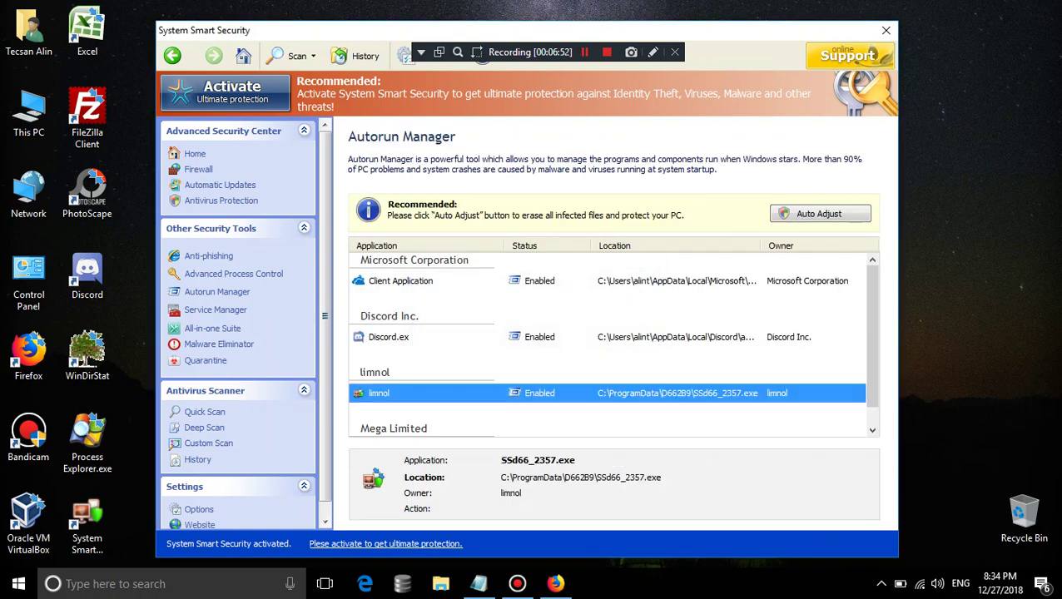
scroll(612, 344, "down", 1)
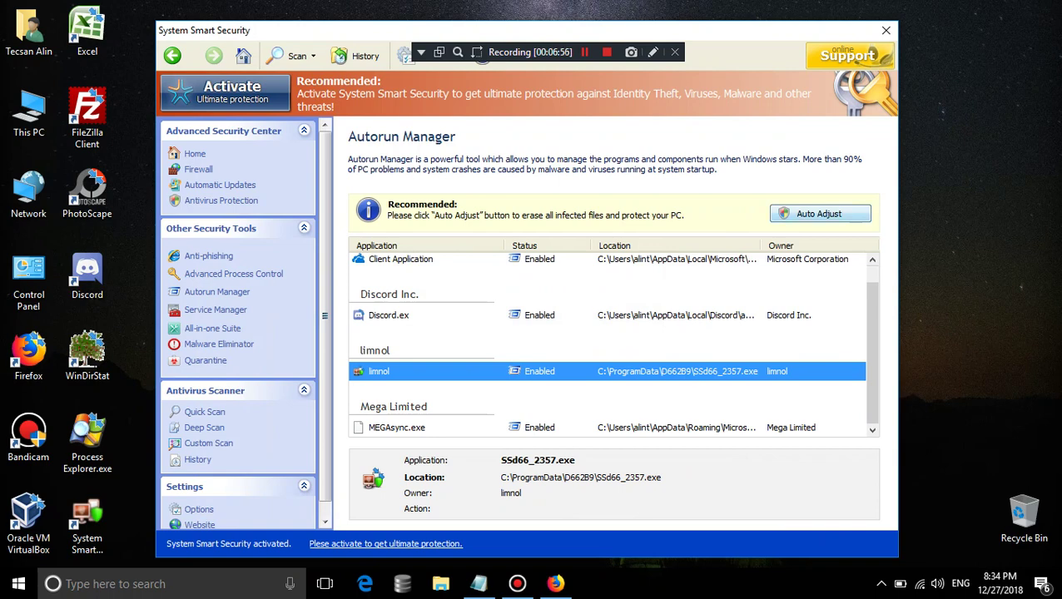
scroll(612, 344, "up", 1)
Try Auto Adjust on the autorun entries, dismiss the trial version prompt and close the Internet Explorer window
left_click(821, 213)
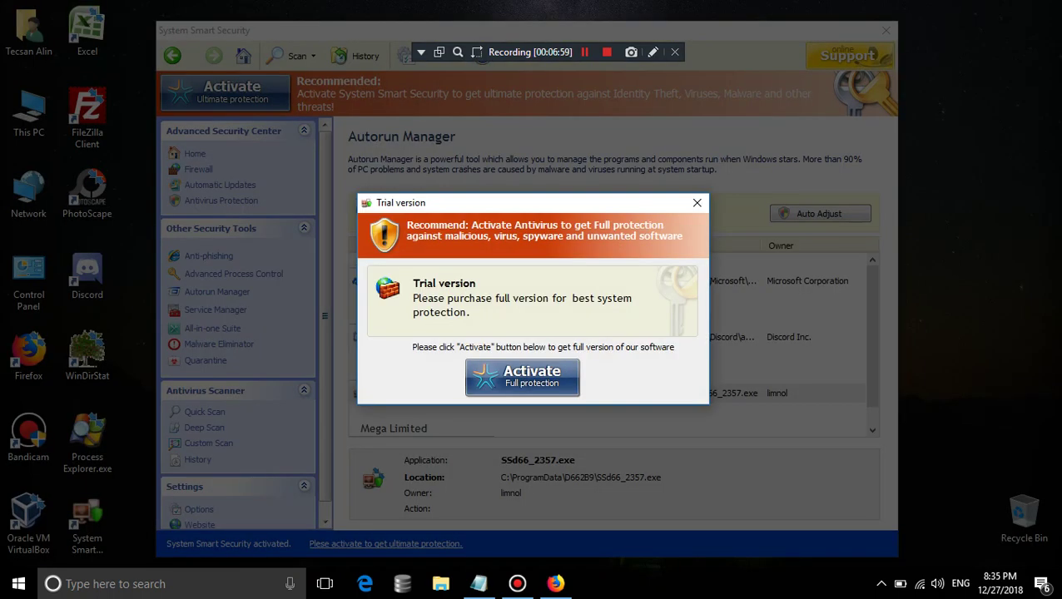
left_click(697, 203)
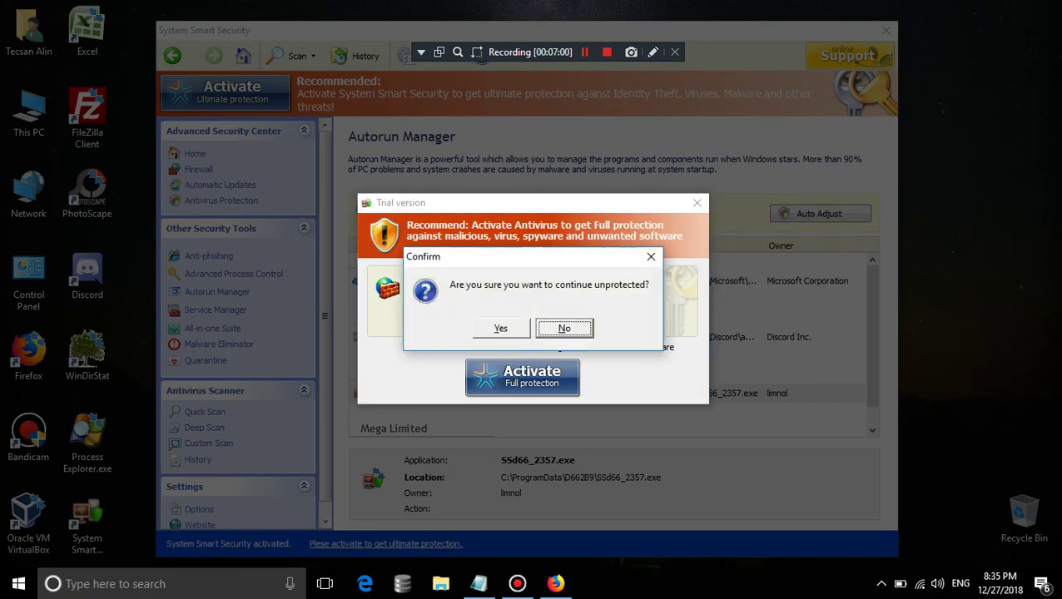
key("Return")
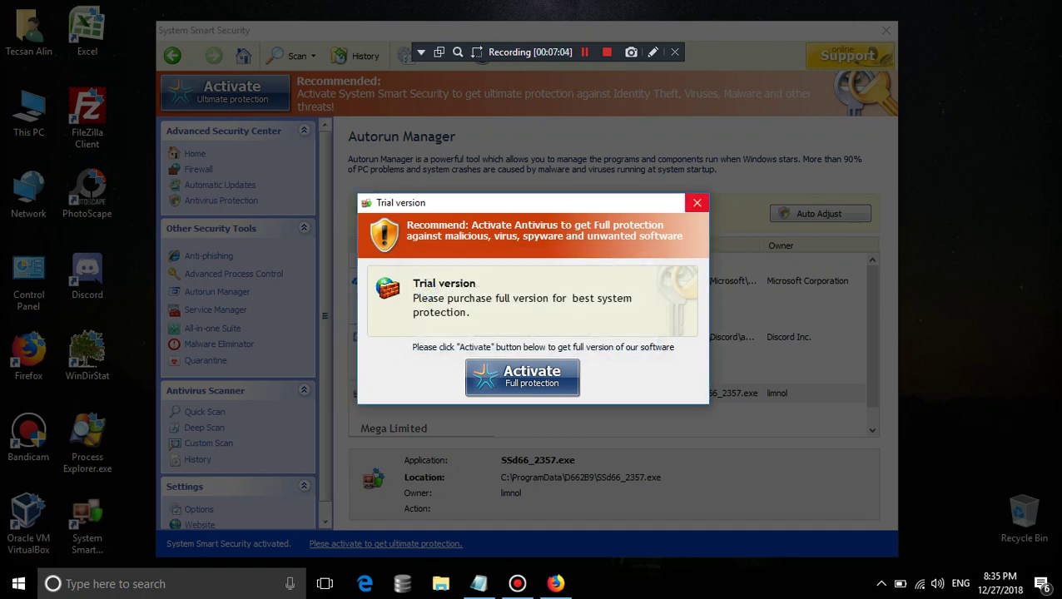
left_click(697, 203)
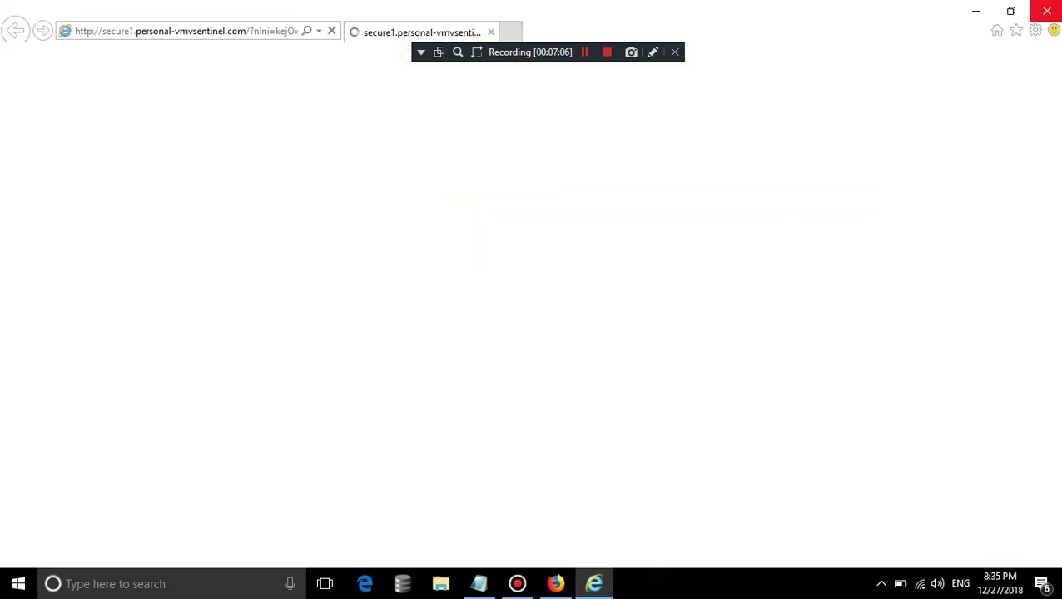
left_click(1047, 10)
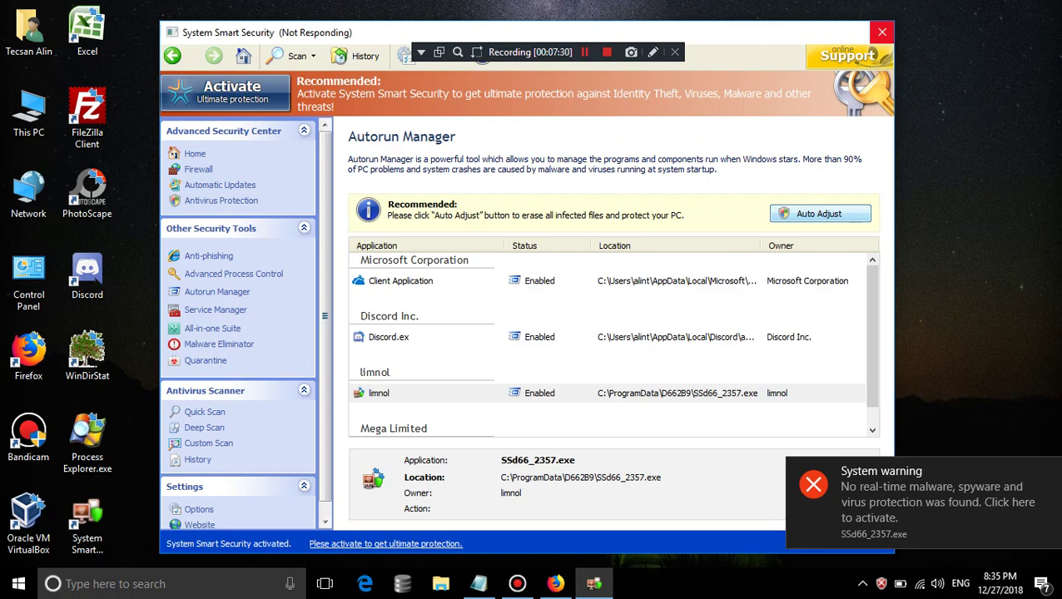
Check the blog post in Firefox, return to System Smart Security and shift its window across the desktop
left_click(556, 584)
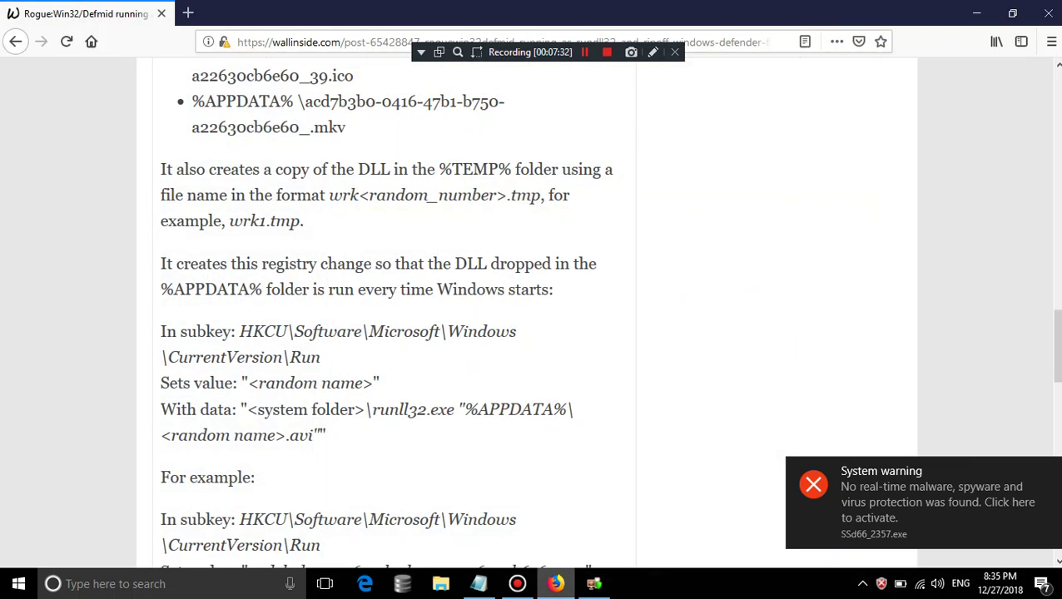
left_click(555, 584)
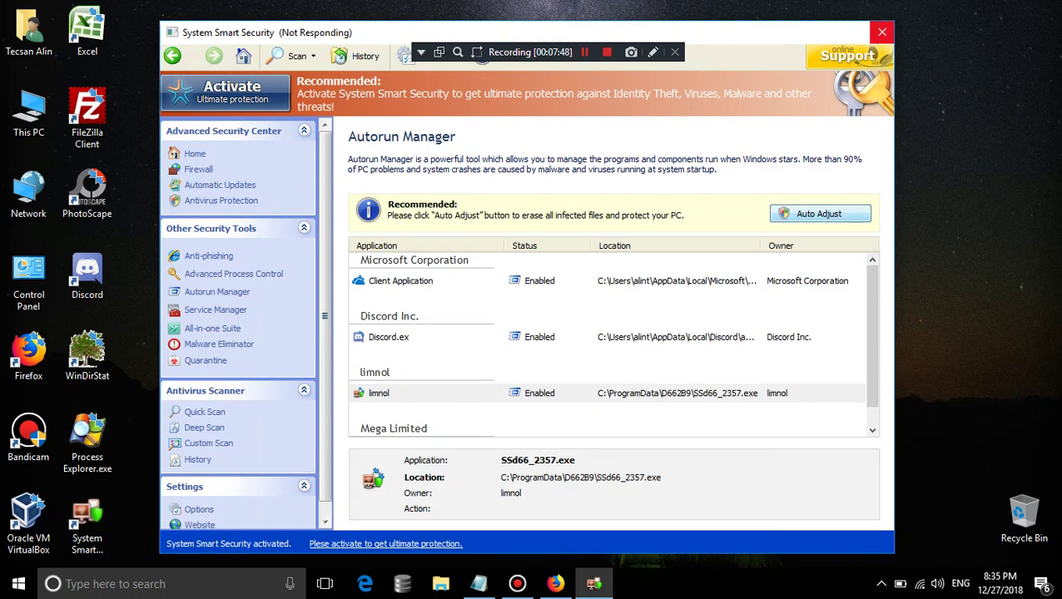
key("alt+Tab")
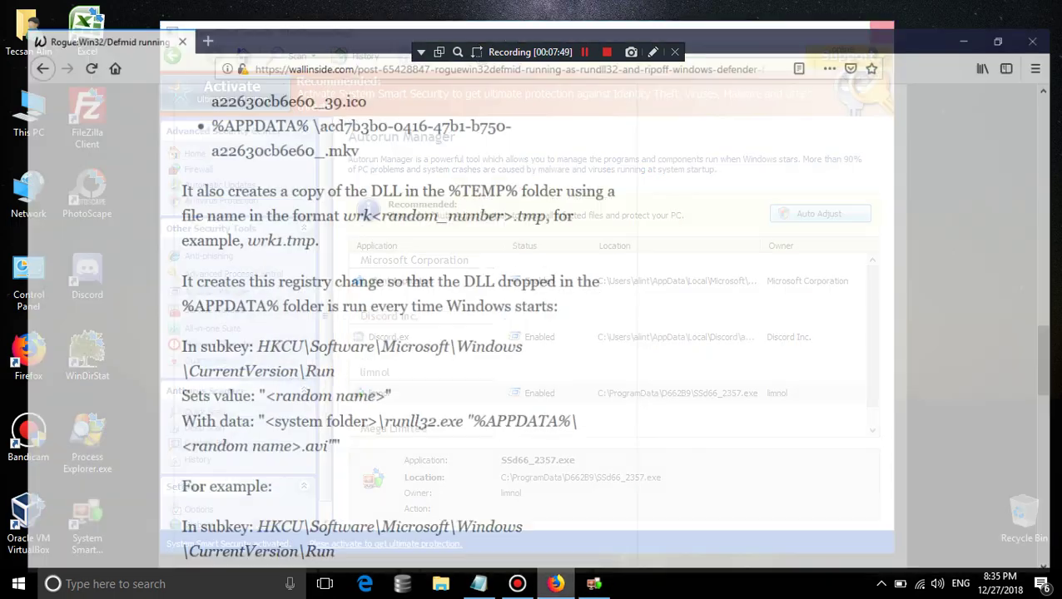
key("alt+Tab")
left_click_drag(305, 34, 257, 34)
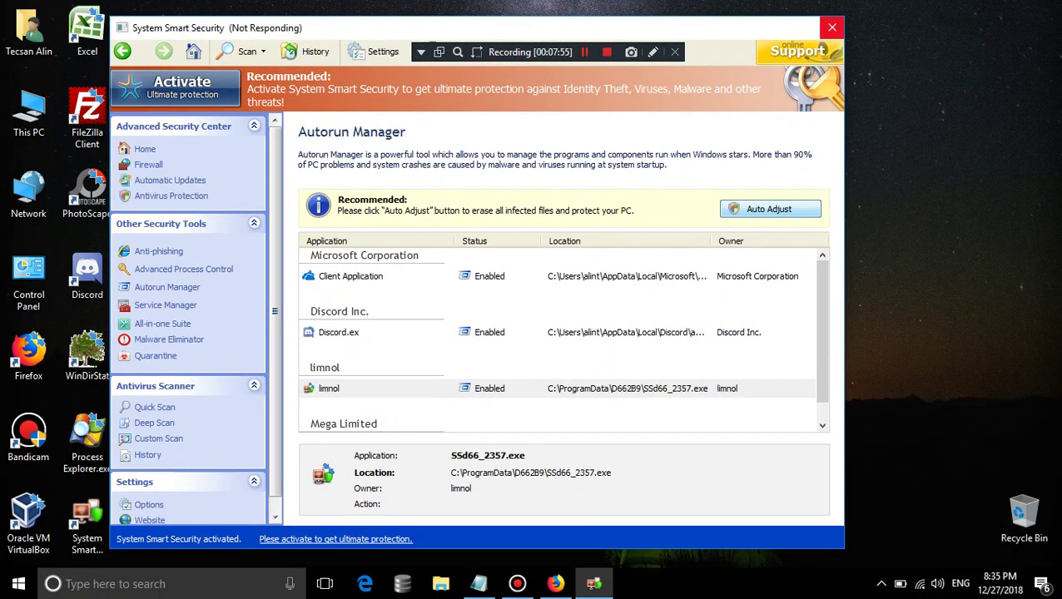
Try to exit System Smart Security from its notification area icon, and open its Malware Eliminator page
left_click(881, 583)
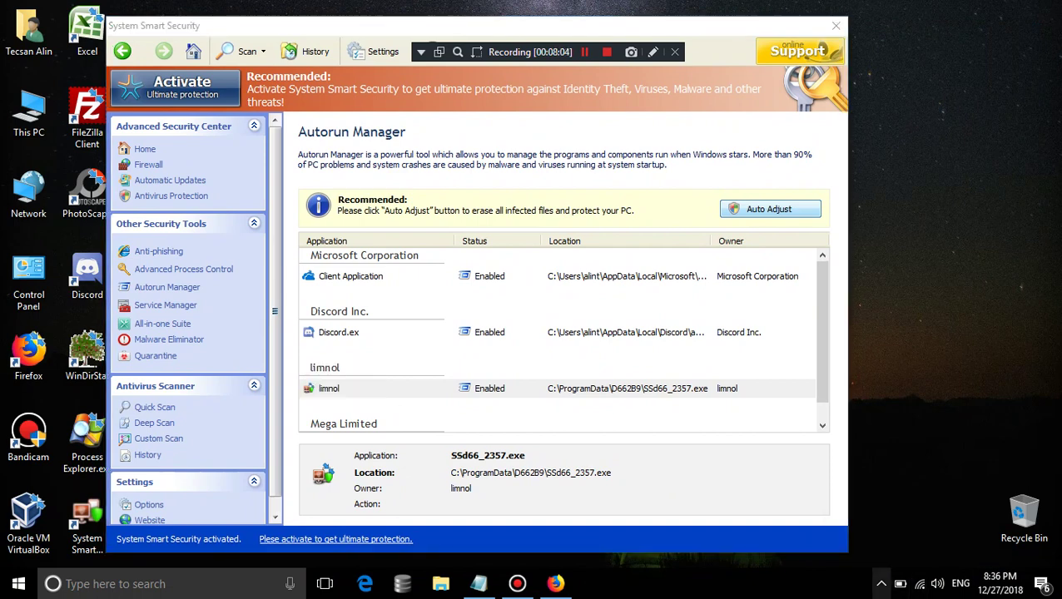
left_click(882, 583)
right_click(882, 552)
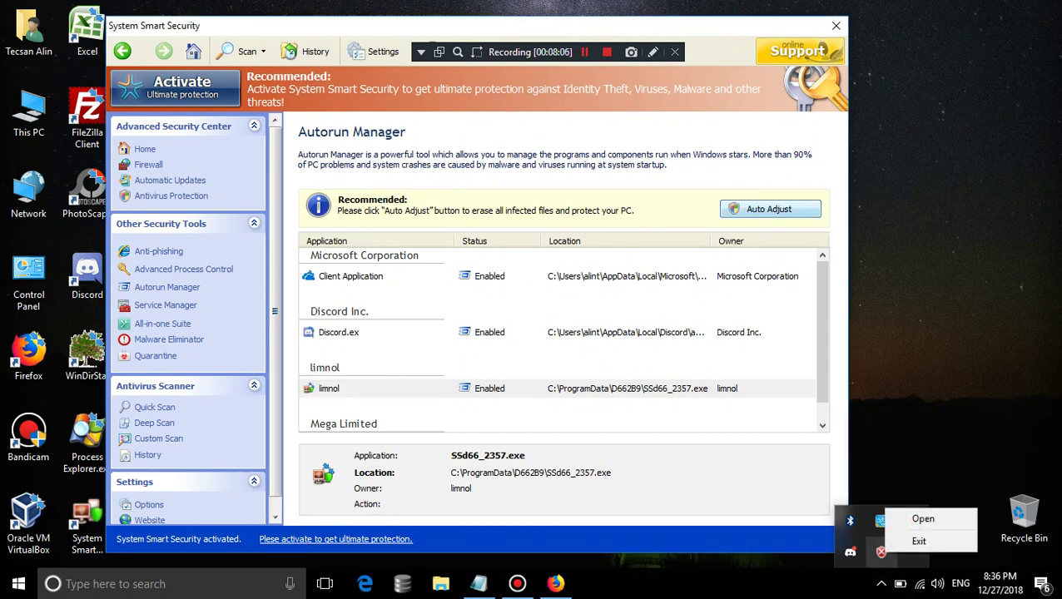
left_click(920, 540)
left_click(882, 583)
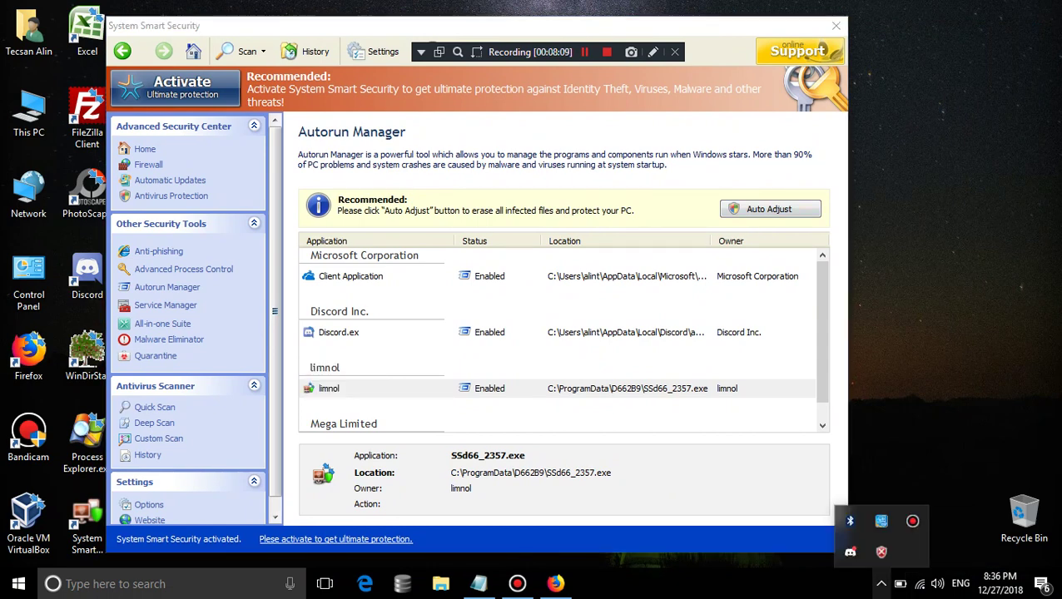
right_click(882, 552)
left_click(919, 526)
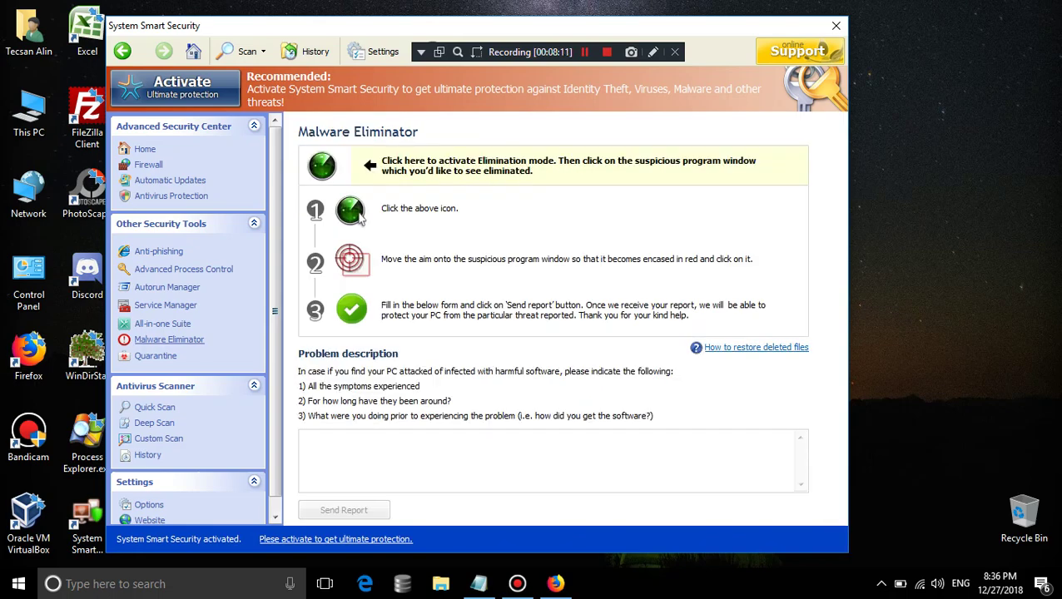
Return the Defmid post in Firefox to its beginning, and bring System Smart Security up over the browser
left_click(555, 584)
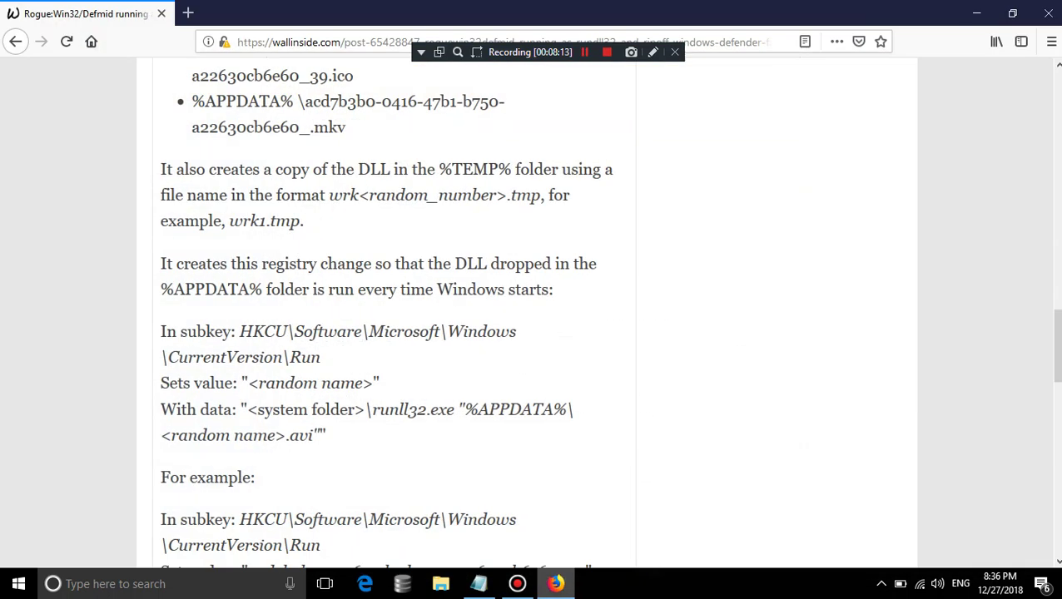
scroll(391, 316, "up", 10)
scroll(391, 317, "up", 5)
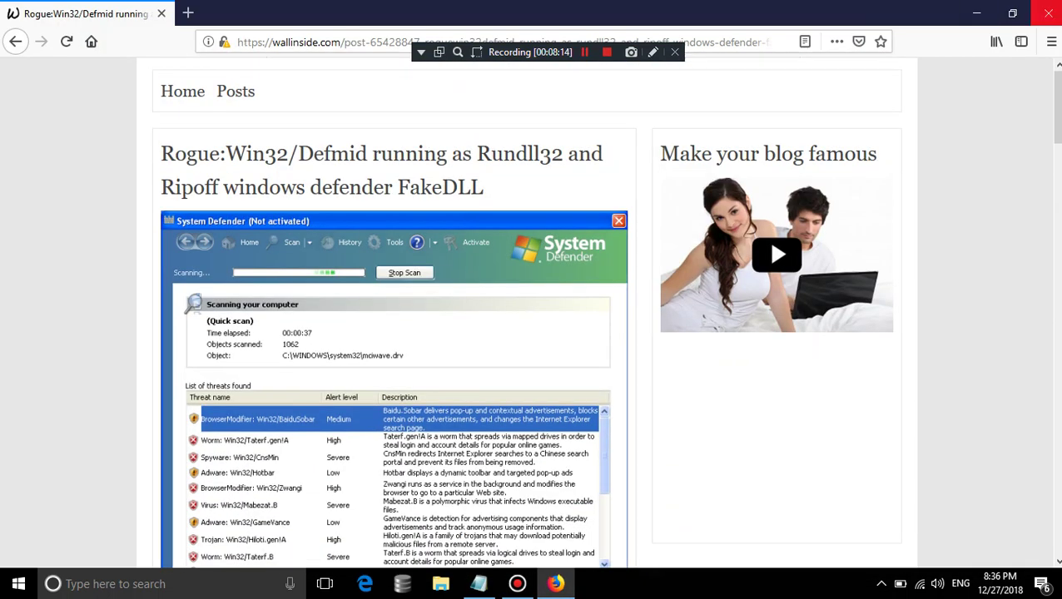
left_click(977, 13)
left_click(555, 584)
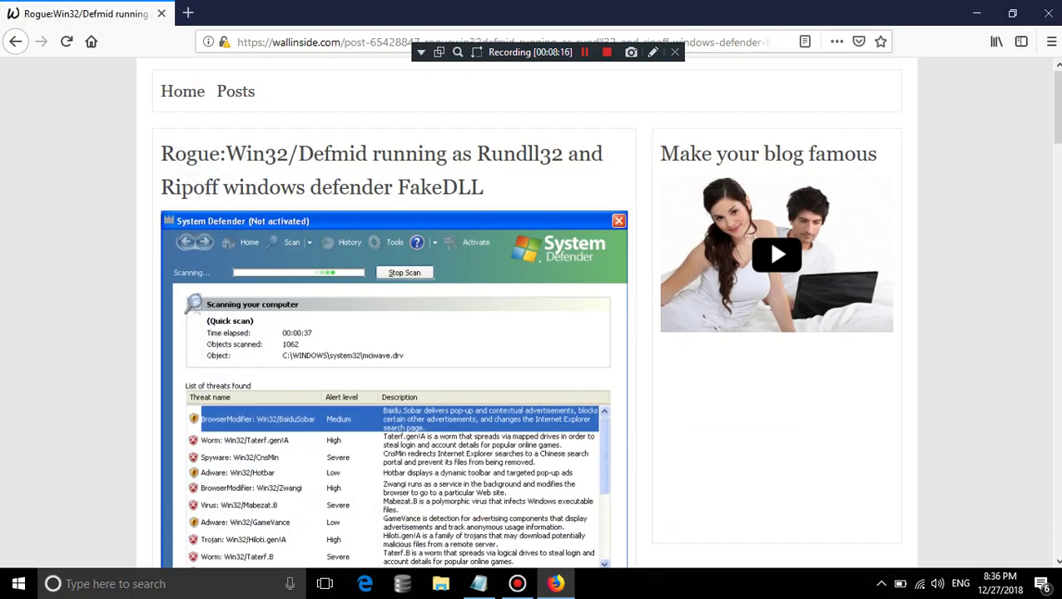
left_click(882, 584)
left_click(882, 552)
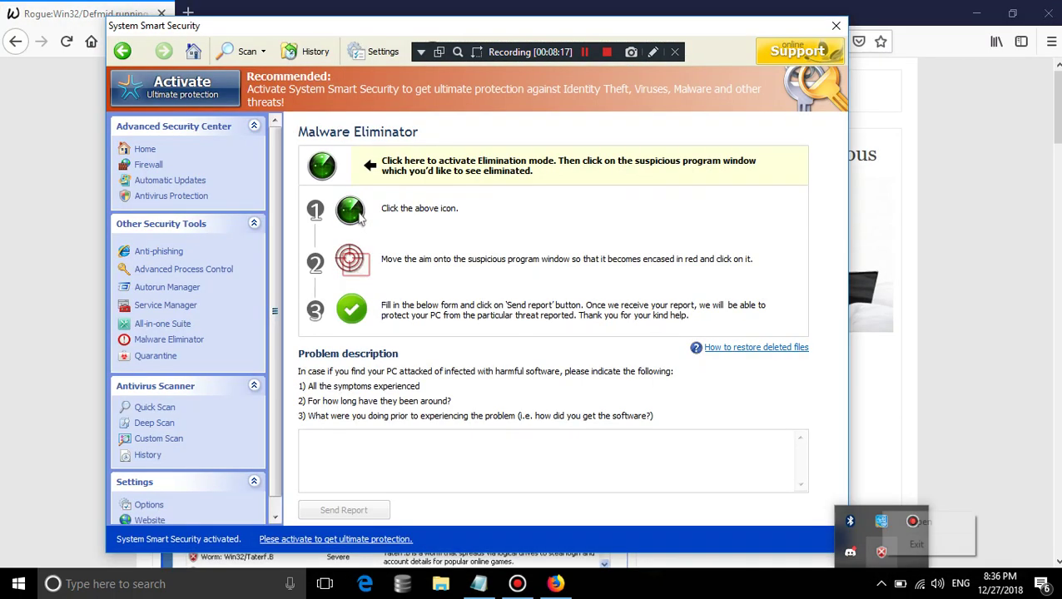
Try the Malware Eliminator's elimination mode on the Firefox window, and select the post's heading text
left_click(353, 211)
left_click_drag(255, 92, 486, 187)
left_click(161, 91)
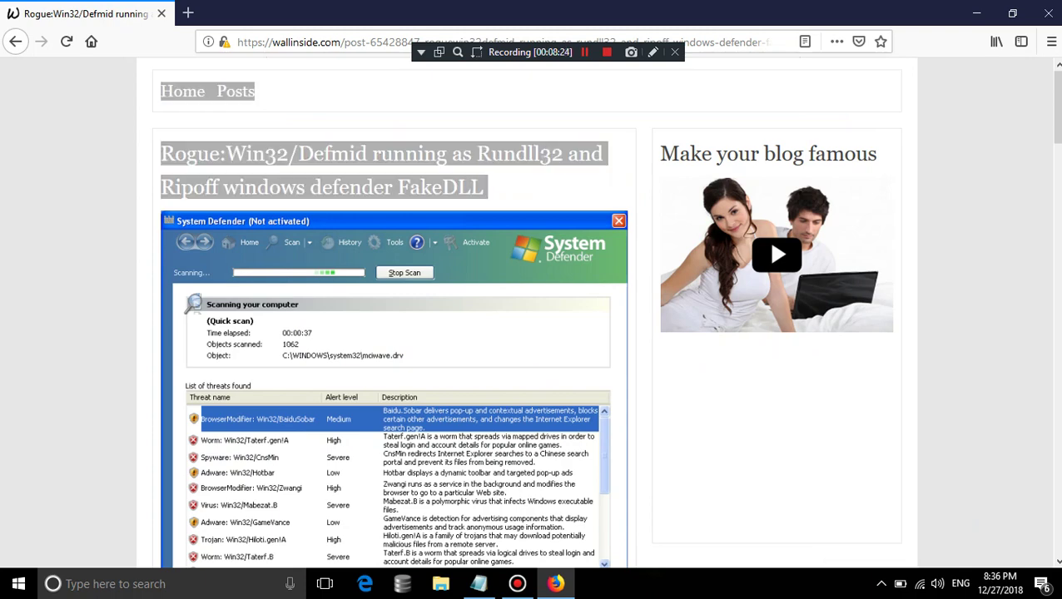
Skim the Defmid post's description of its DLL files, and go back to the blog's home page
scroll(391, 333, "down", 15)
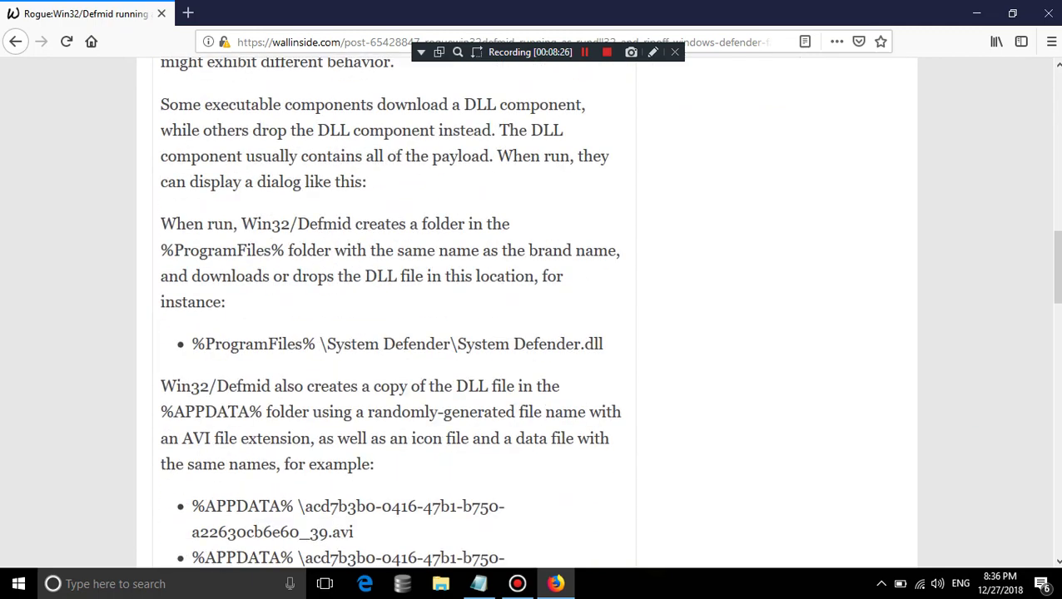
left_click_drag(271, 386, 260, 387)
scroll(768, 221, "up", 15)
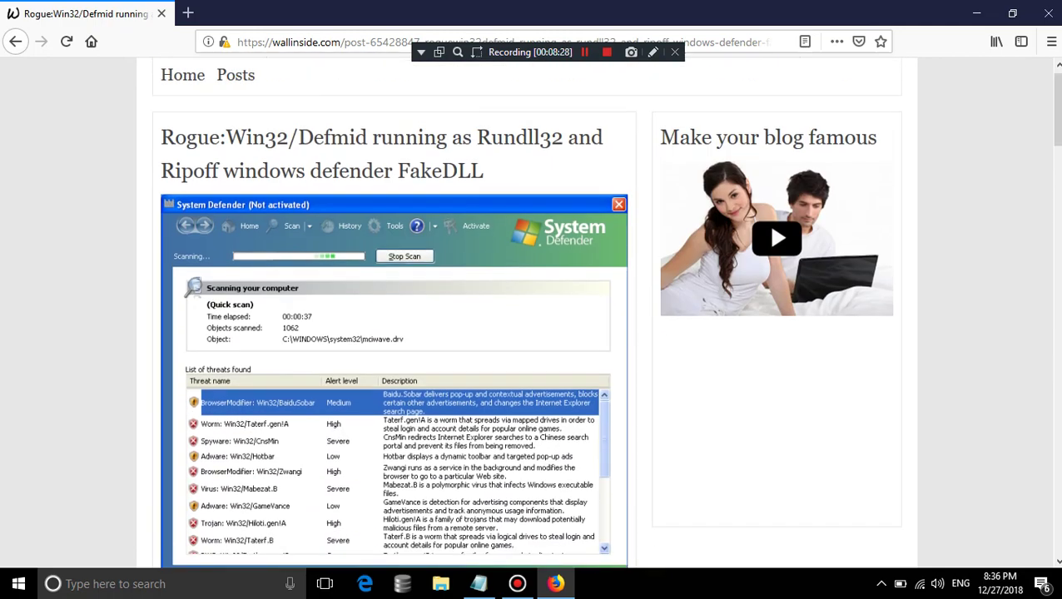
left_click(769, 238)
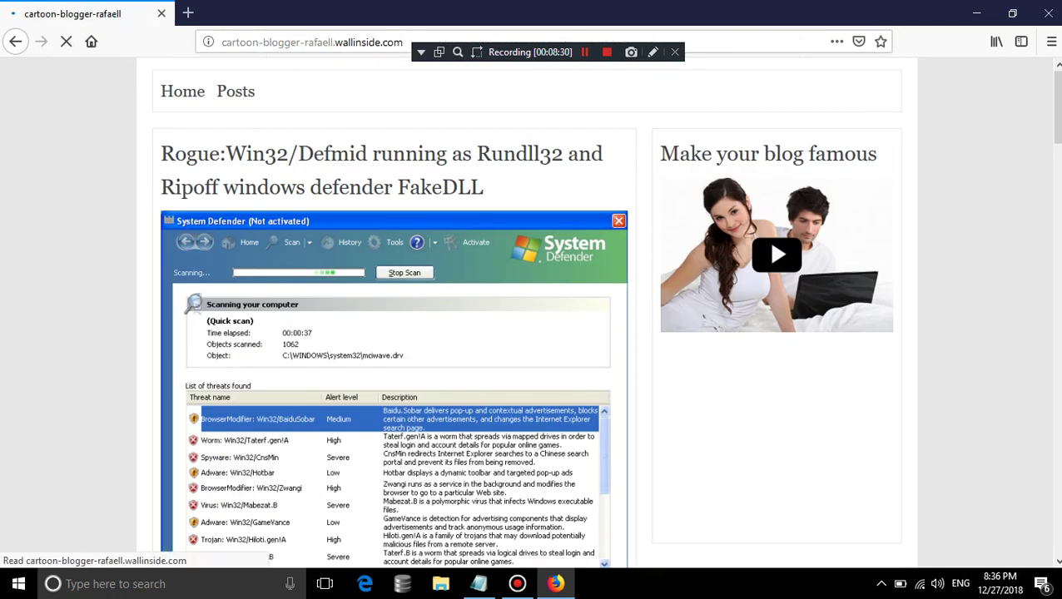
Launch the Registry Editor by running regedit, look through the keys around IniFileMapping, and return to Firefox
key("super+r")
type("regedit")
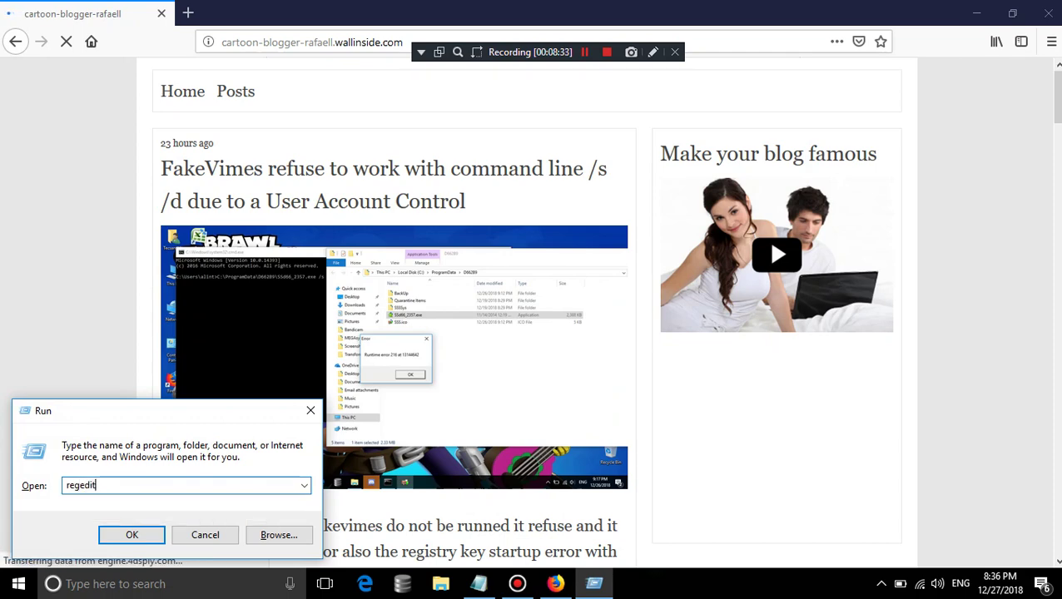
key("Return")
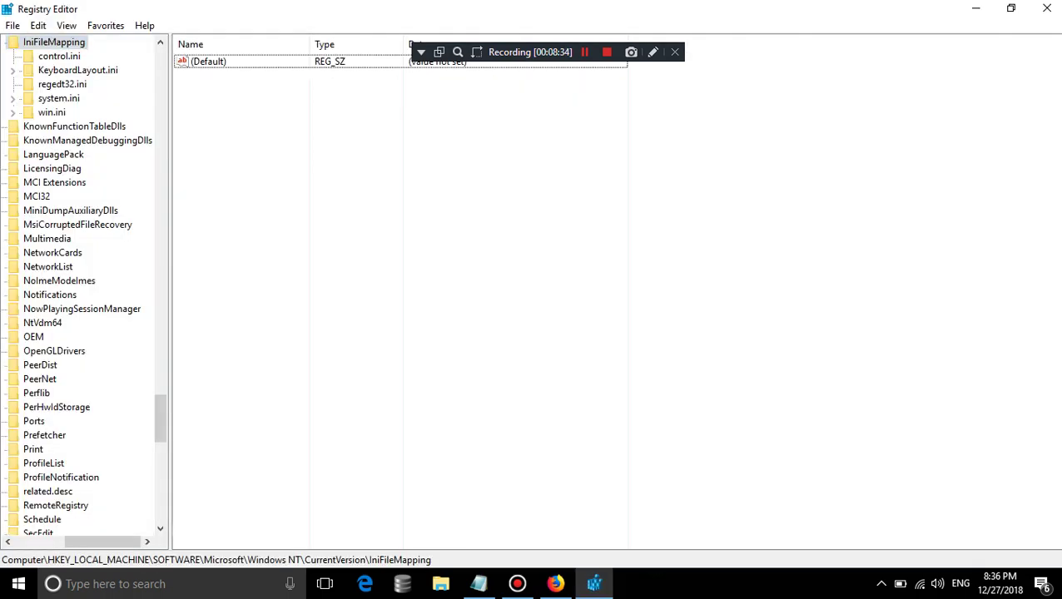
scroll(83, 283, "up", 3)
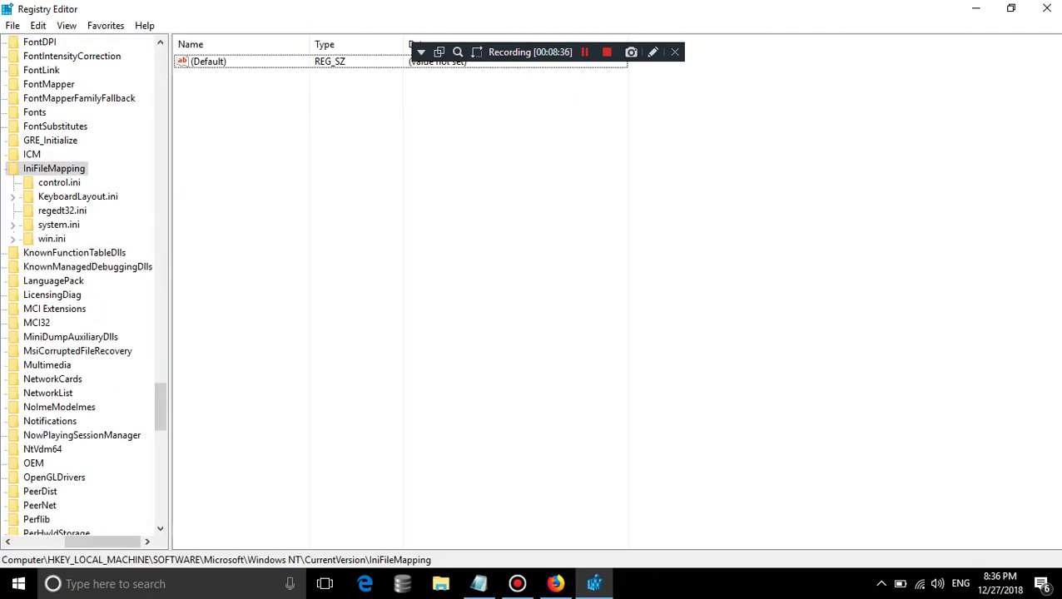
key("alt+Tab")
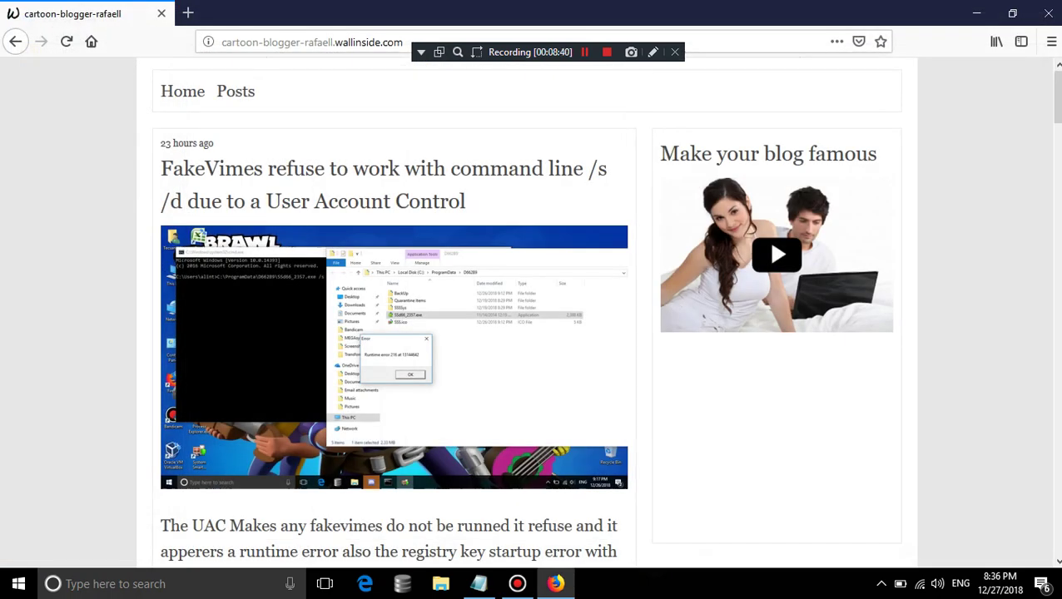
Minimize Firefox, launch Microsoft Edge to see whether it opens, and close it
left_click(977, 13)
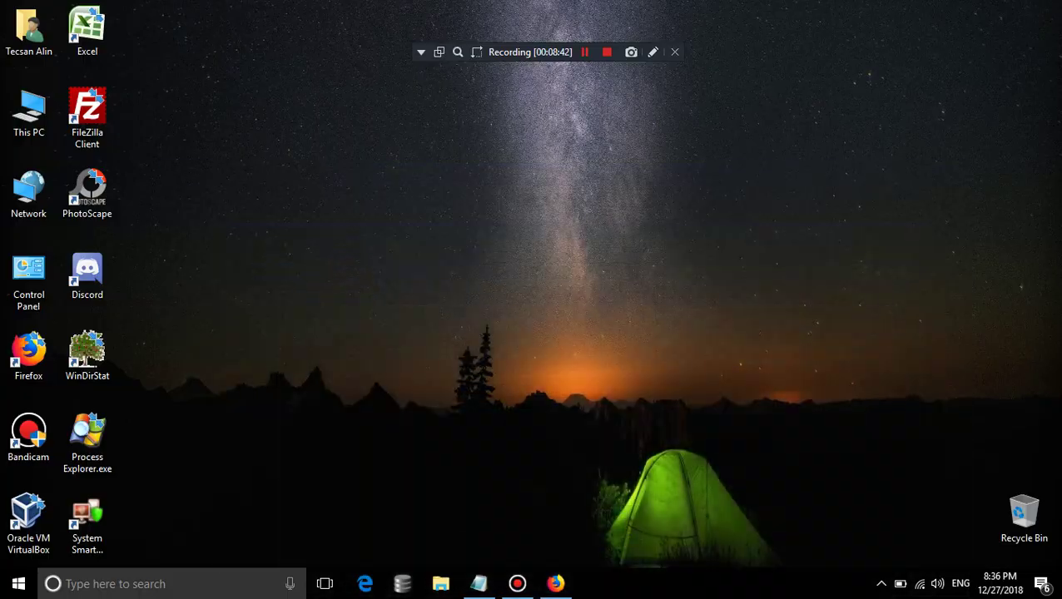
key("super+1")
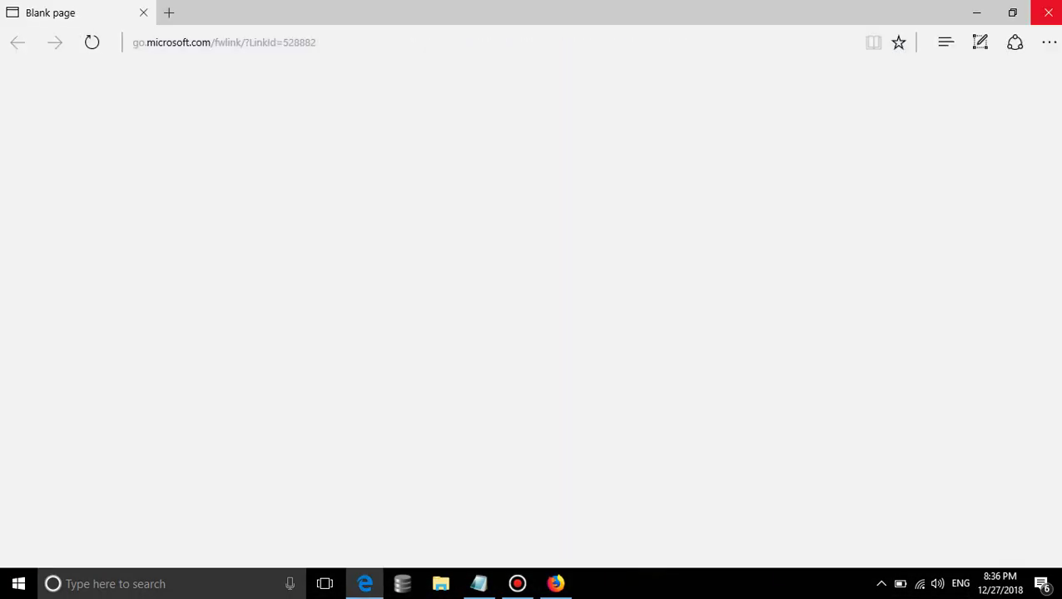
left_click(1048, 12)
Open the Start menu and expand the list of recently added programs
key("super")
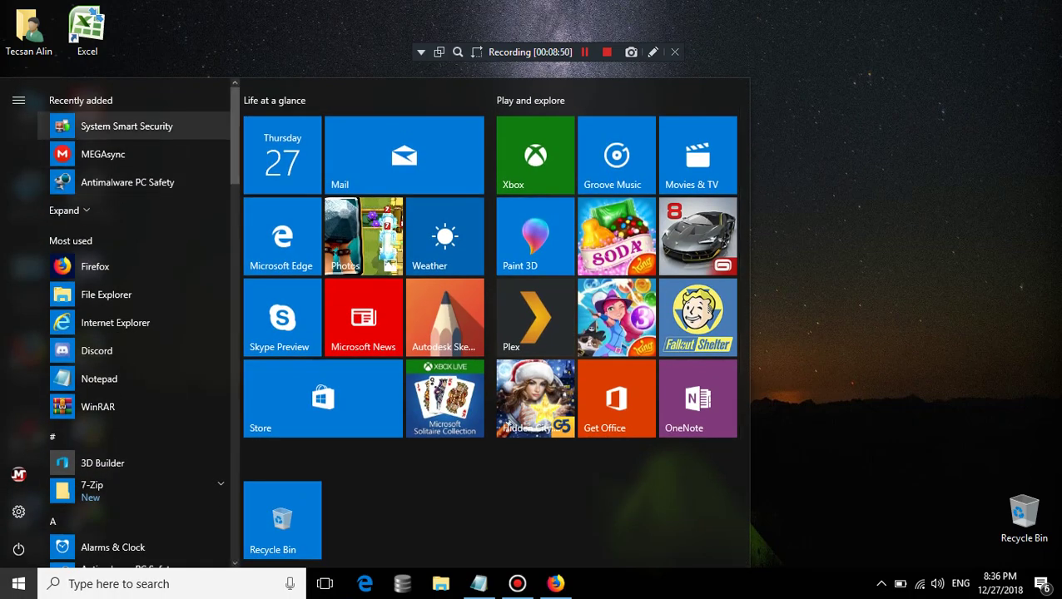
left_click(64, 210)
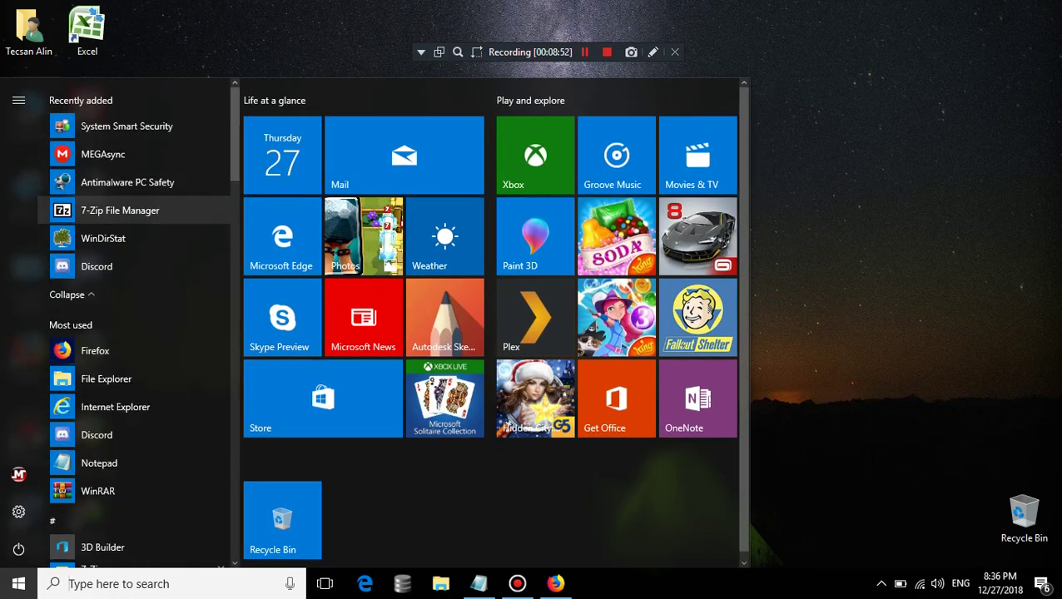
Launch System Smart Security and bring up its Malware Eliminator page
left_click(125, 126)
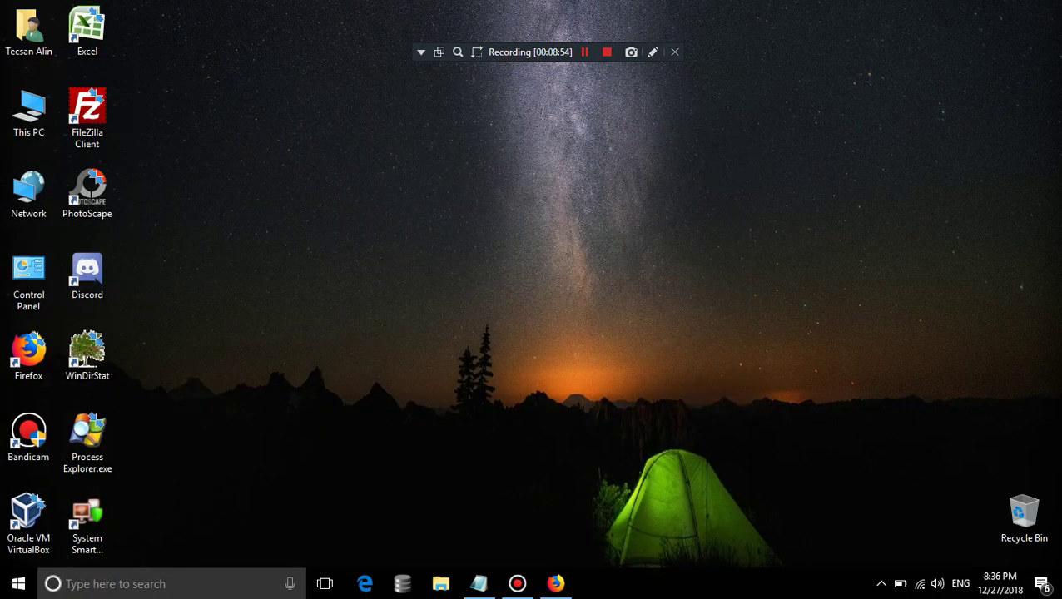
left_click(882, 584)
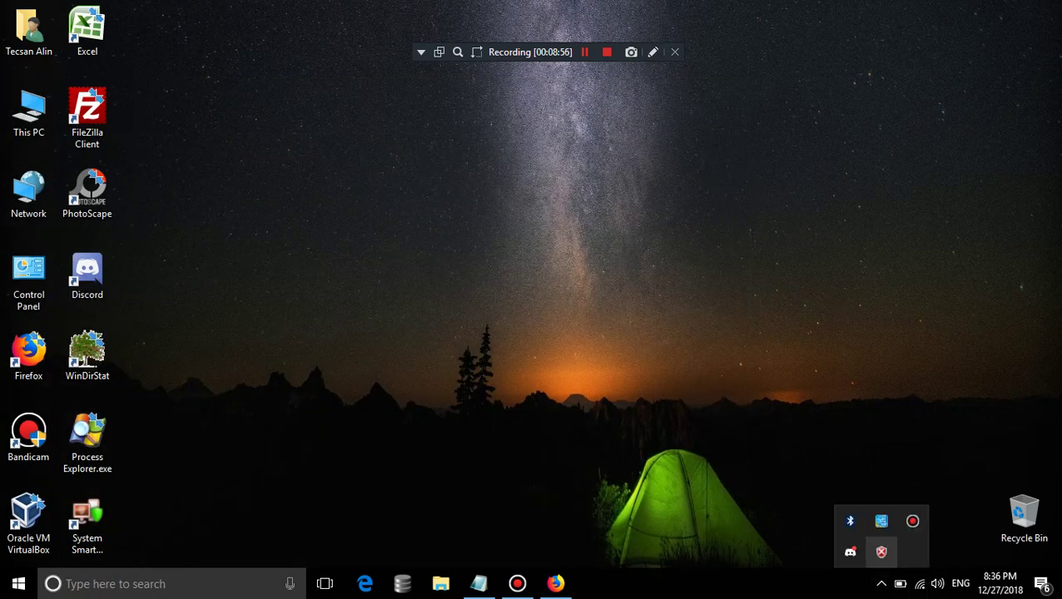
left_click(851, 552)
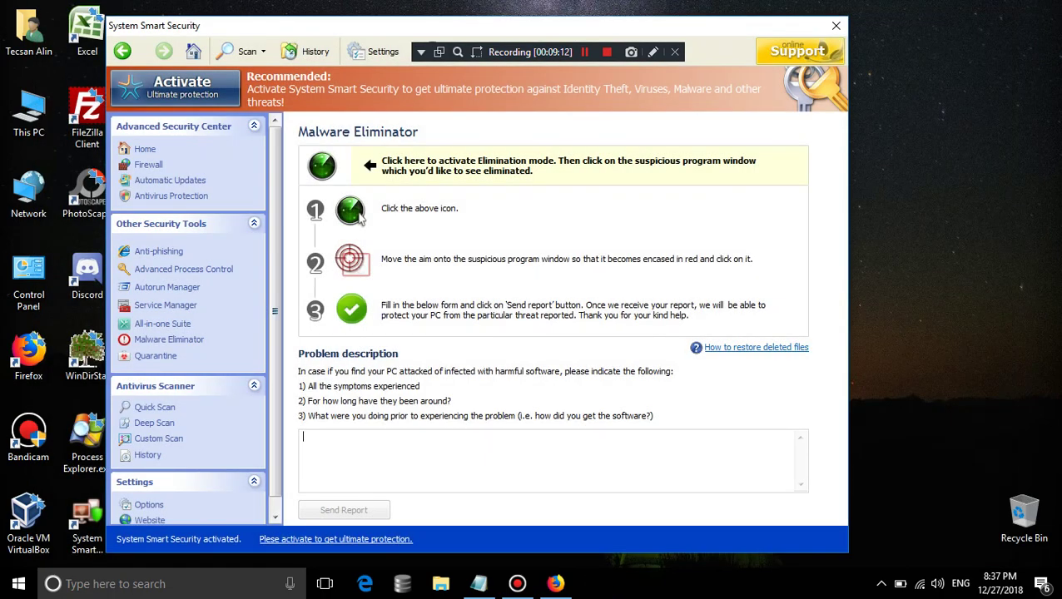
type("S")
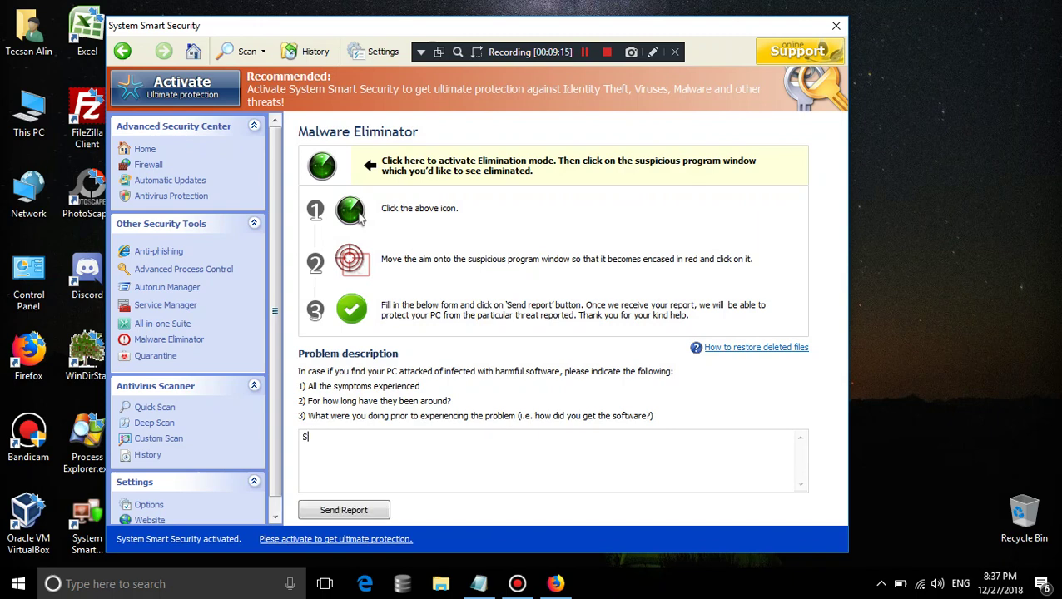
type("ys")
key("BackSpace")
key("BackSpace")
key("BackSpace")
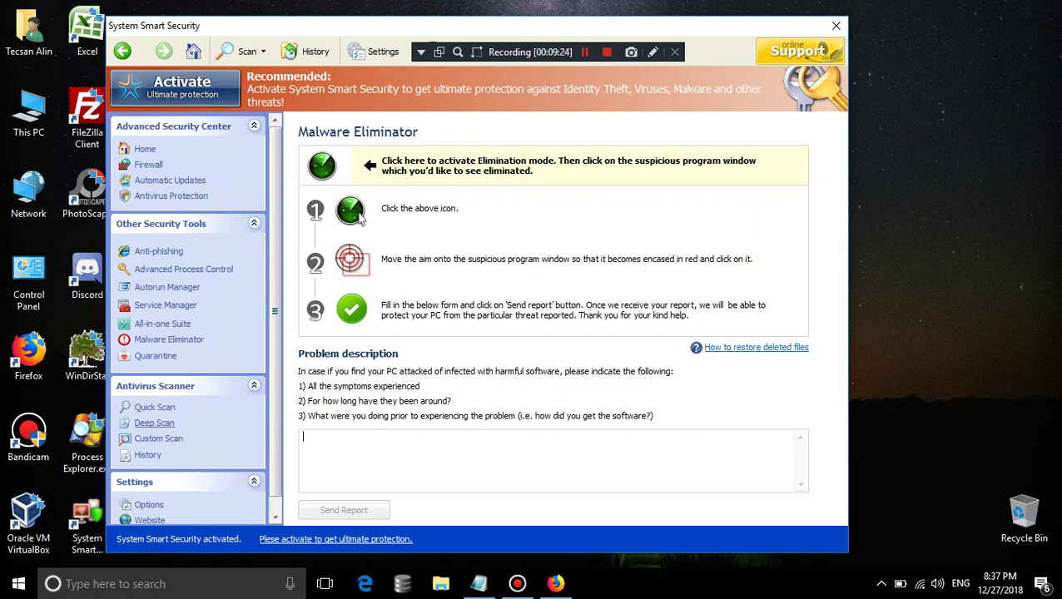
Start a Quick Scan in System Smart Security, shift its window slightly sideways, and show the desktop
key("Return")
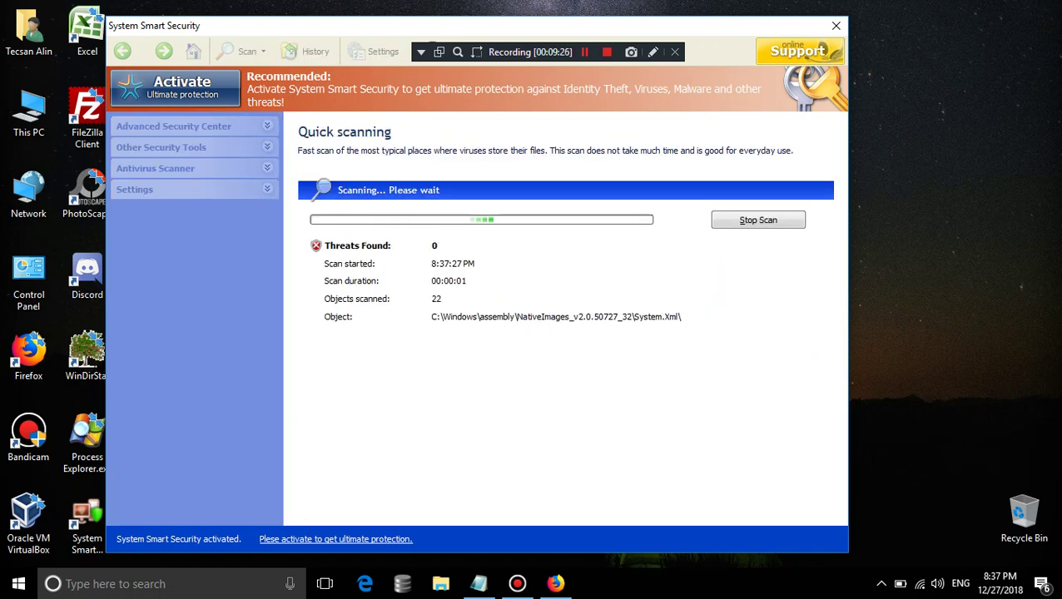
left_click_drag(164, 29, 193, 29)
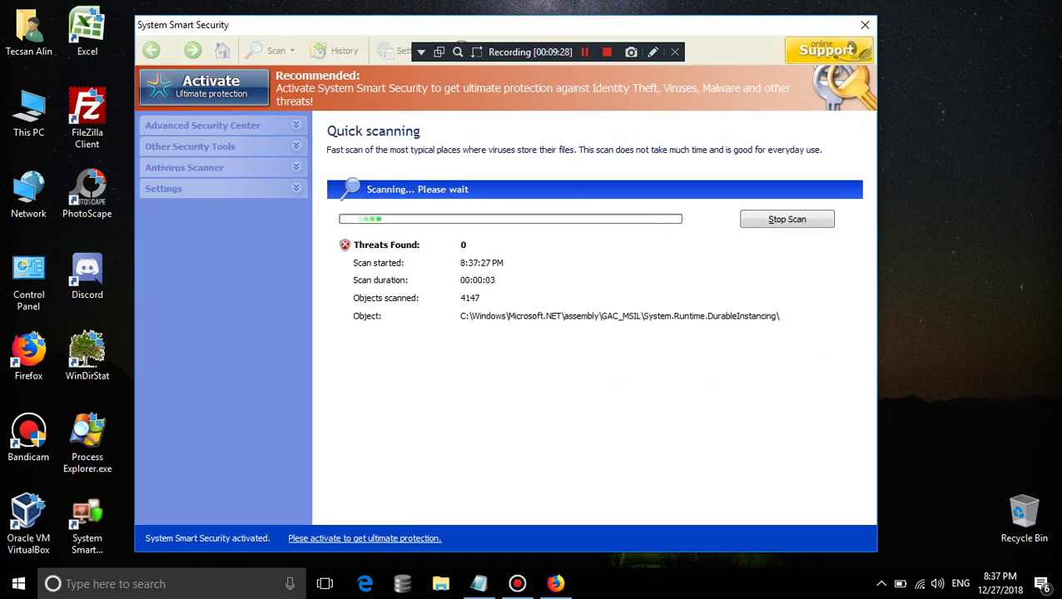
key("super+d")
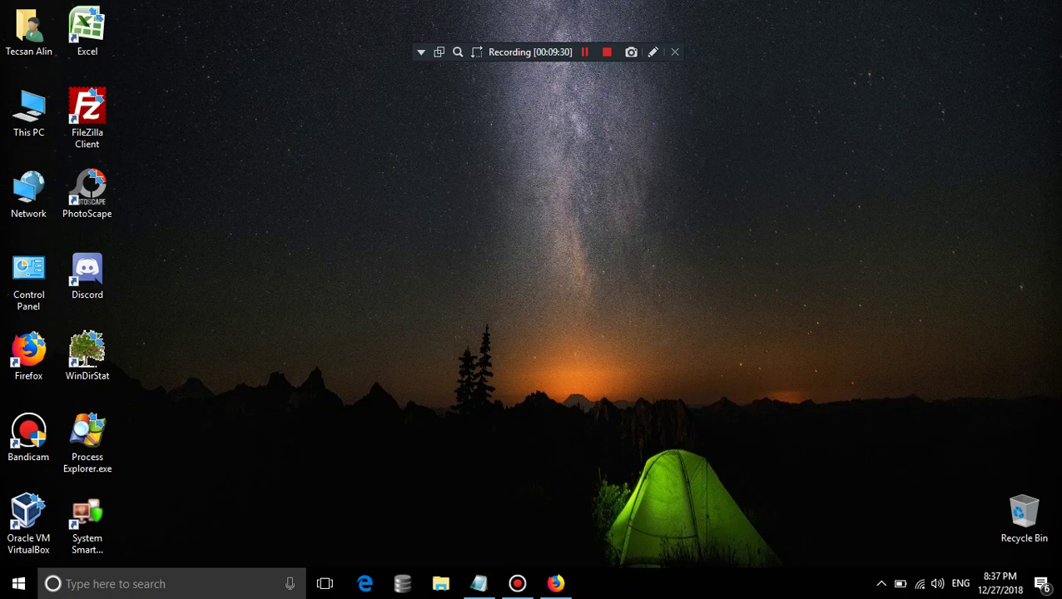
Launch Internet Explorer by running iexplore, and open the blog at cartoon-blogger-rafaell.wallinside.com
key("super+r")
type("iexplore")
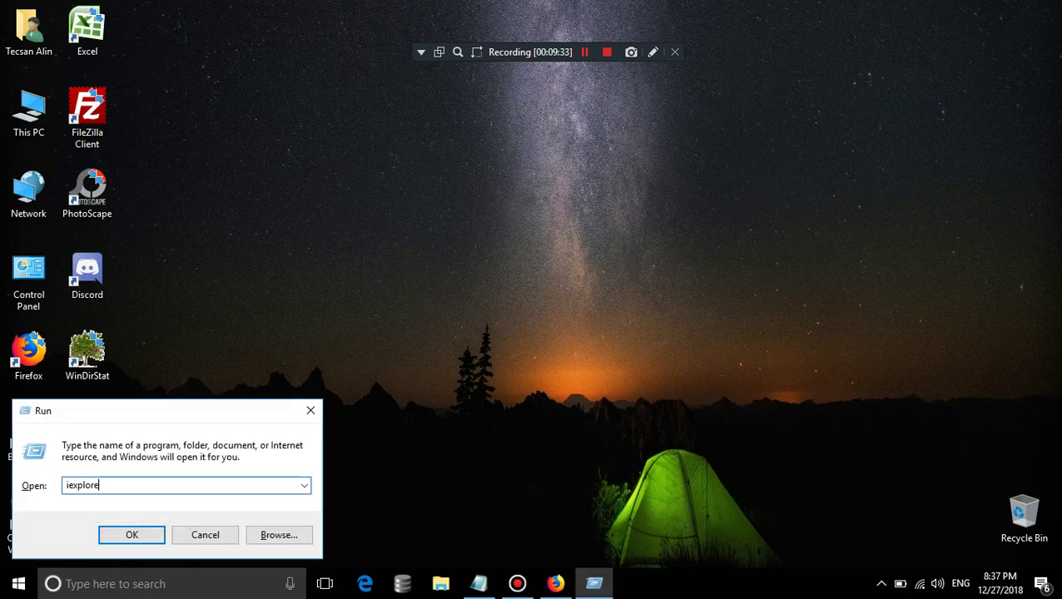
key("Return")
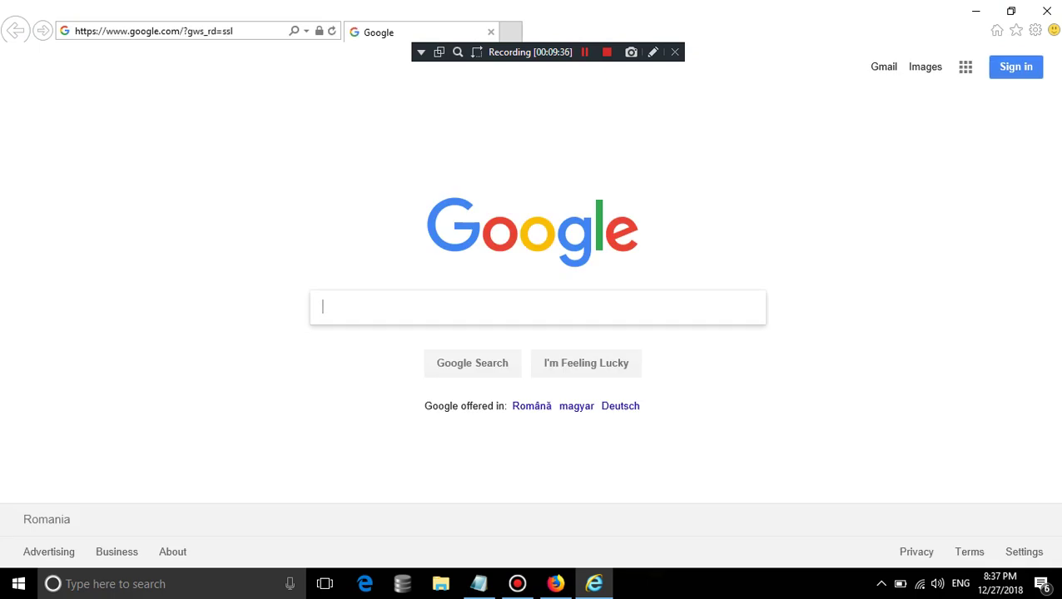
type("CAR")
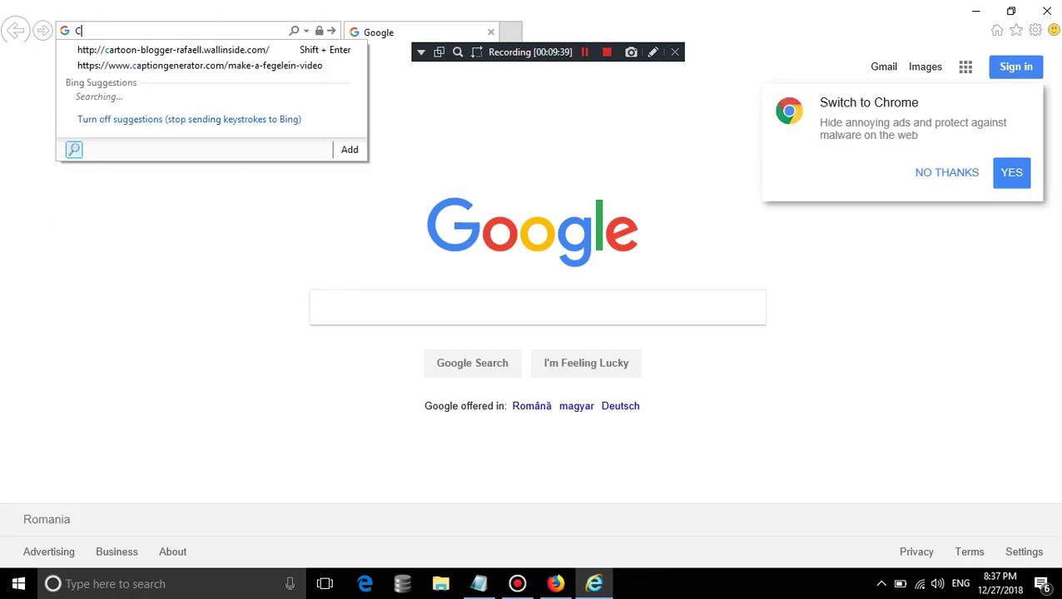
key("Return")
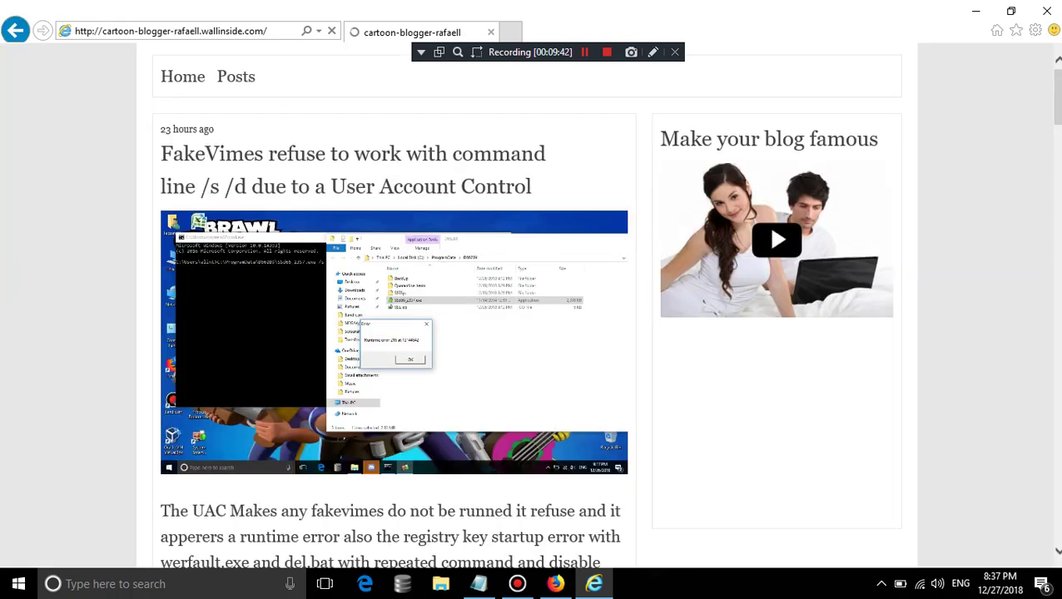
Skim the blog's posts in Internet Explorer and dismiss the firewall System Alert with its confirmation
scroll(533, 304, "down", 20)
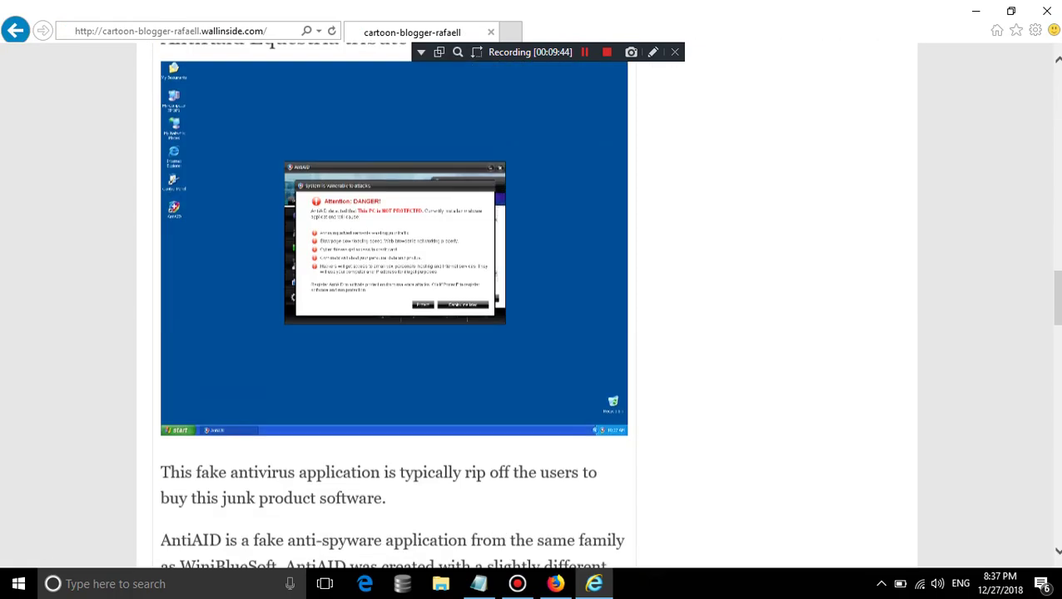
scroll(532, 304, "down", 15)
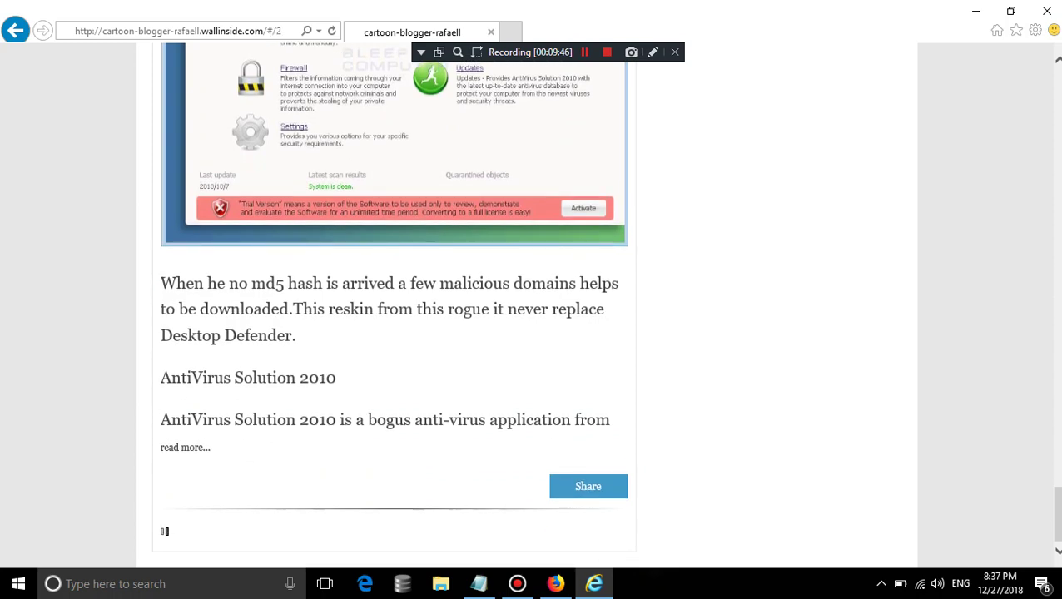
scroll(533, 303, "down", 5)
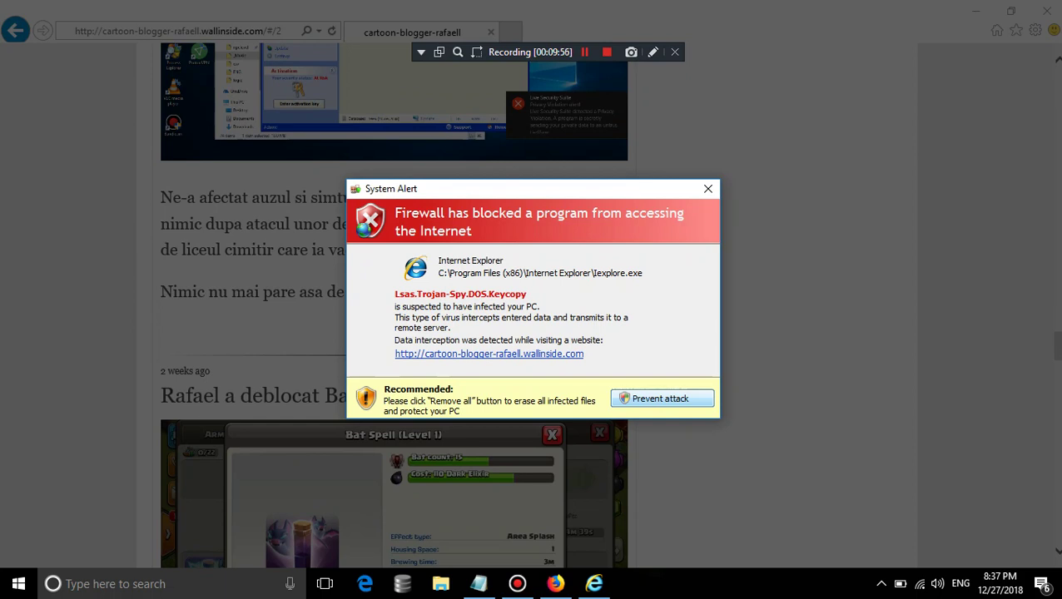
left_click(707, 188)
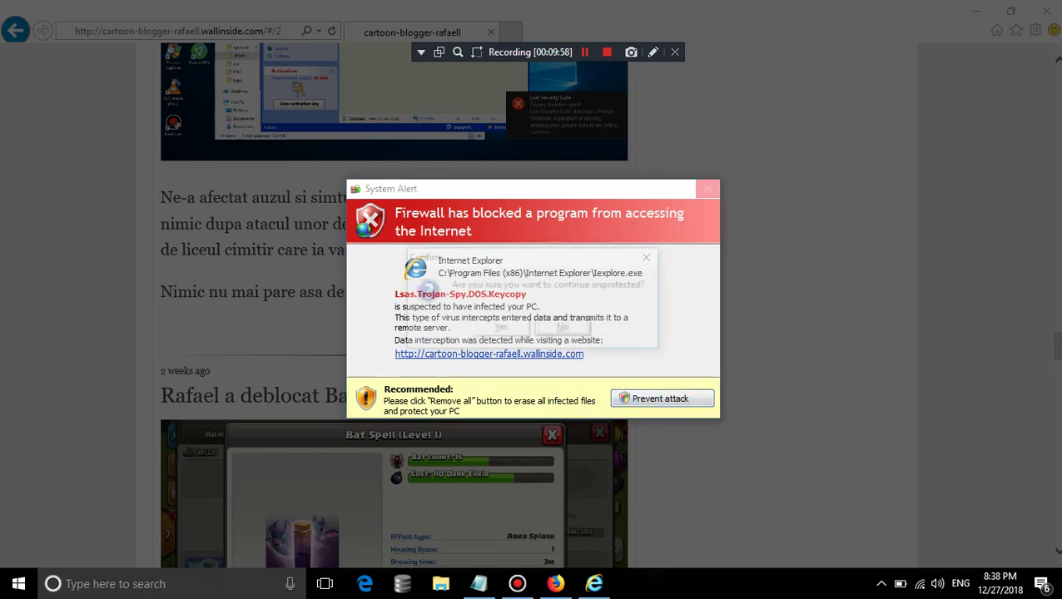
key("Return")
left_click(166, 31)
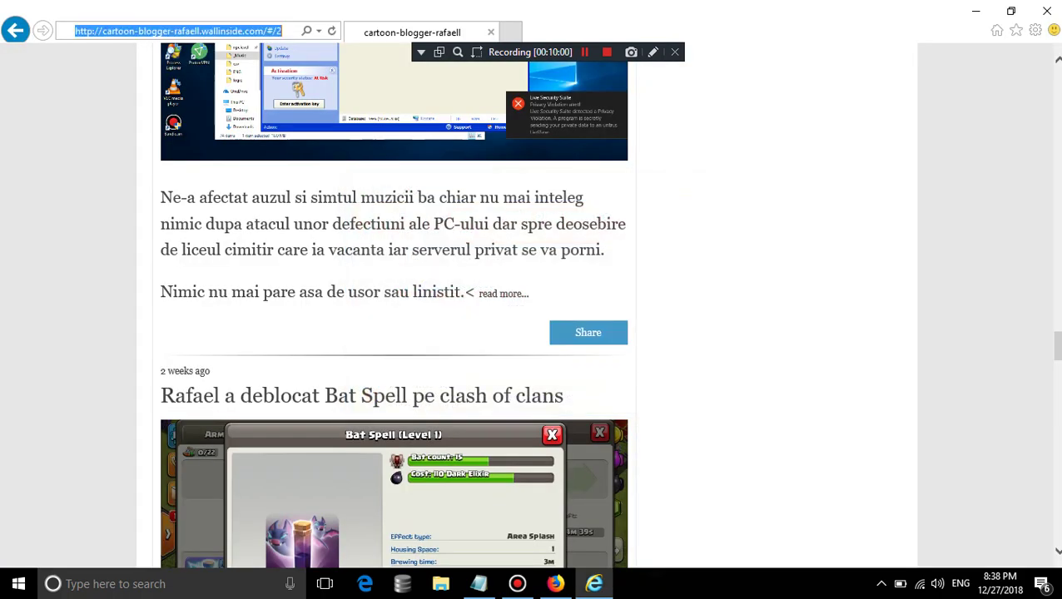
type("derpibooru.org/")
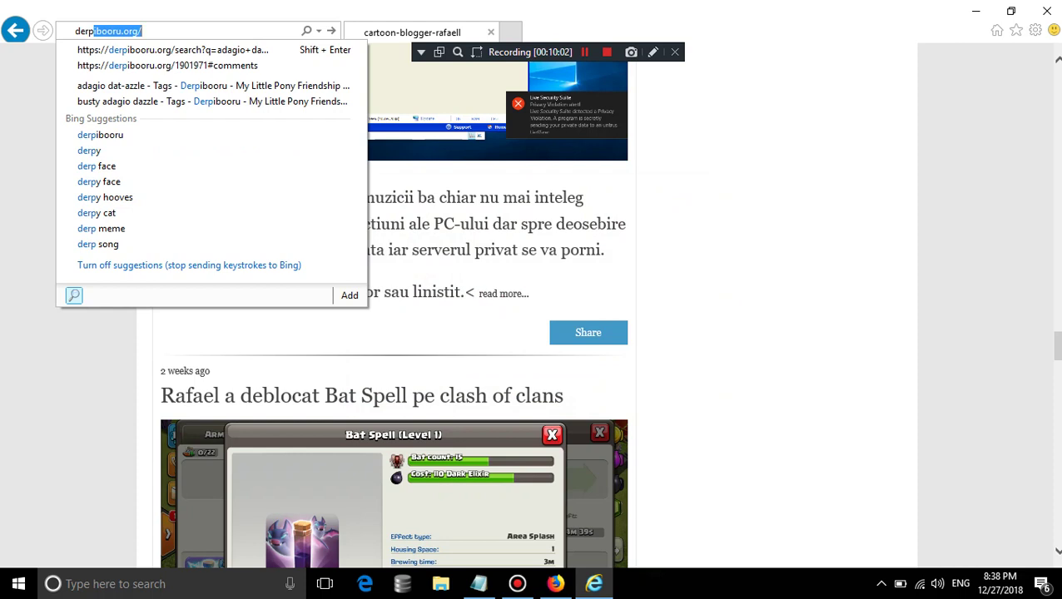
key("Down")
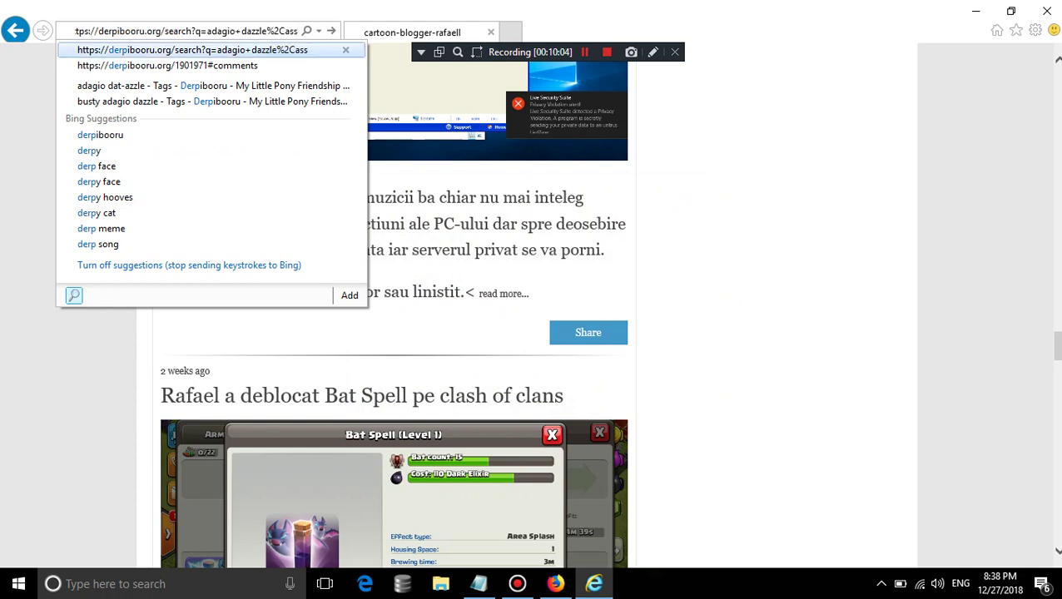
key("BackSpace")
key("BackSpace")
key("BackSpace")
key("BackSpace")
key("BackSpace")
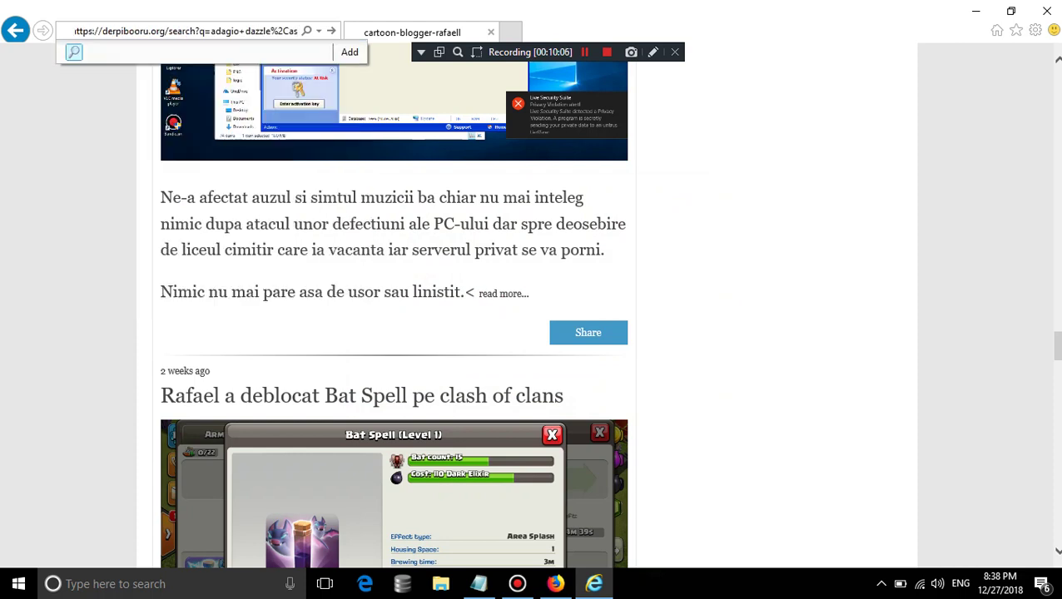
key("BackSpace")
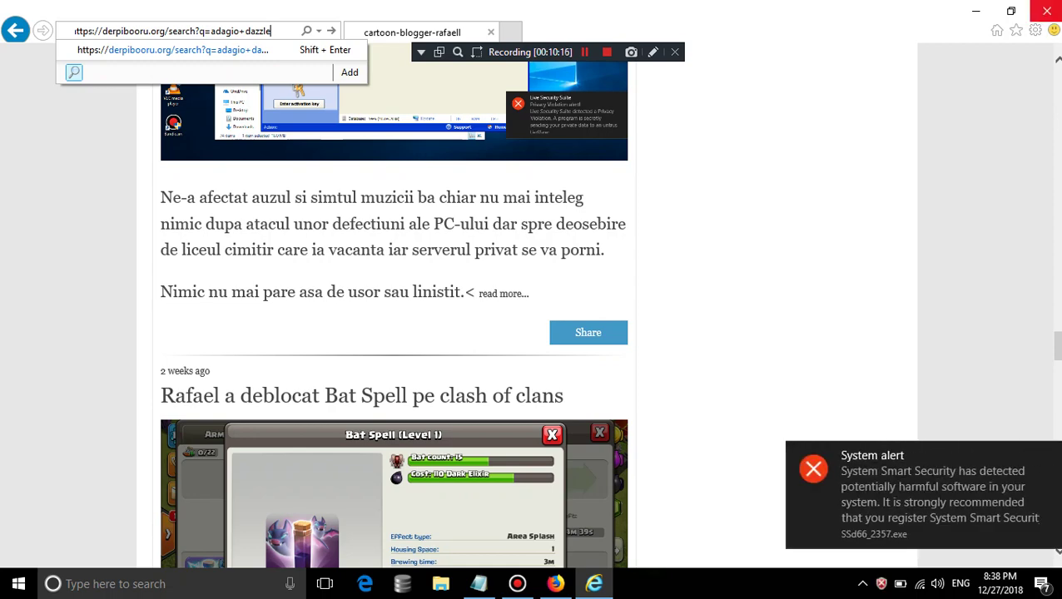
Minimize Internet Explorer and dismiss the System alert notification
left_click(976, 11)
left_click(1050, 454)
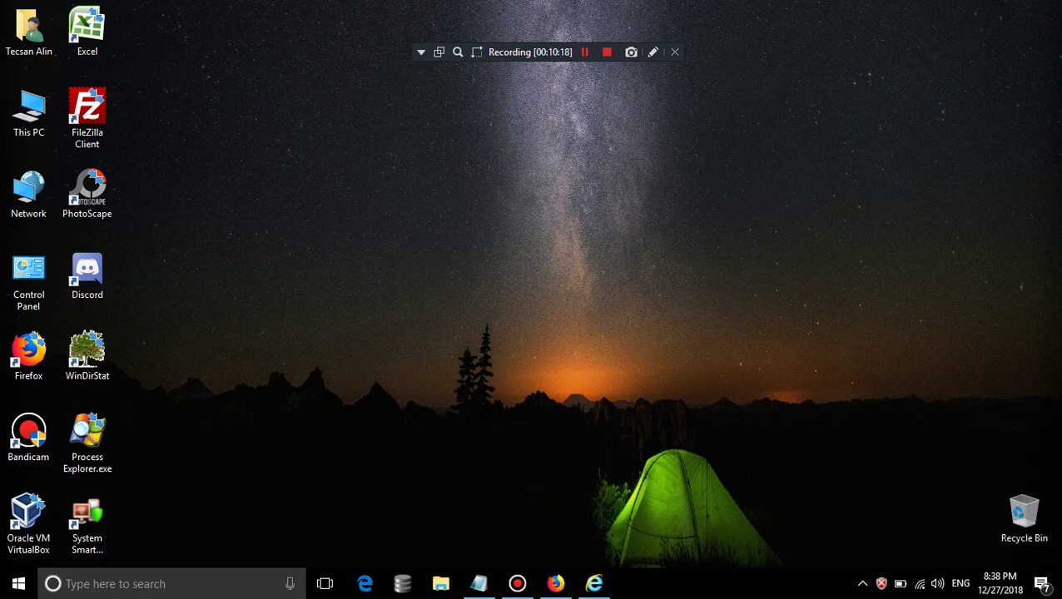
left_click(881, 584)
left_click(881, 552)
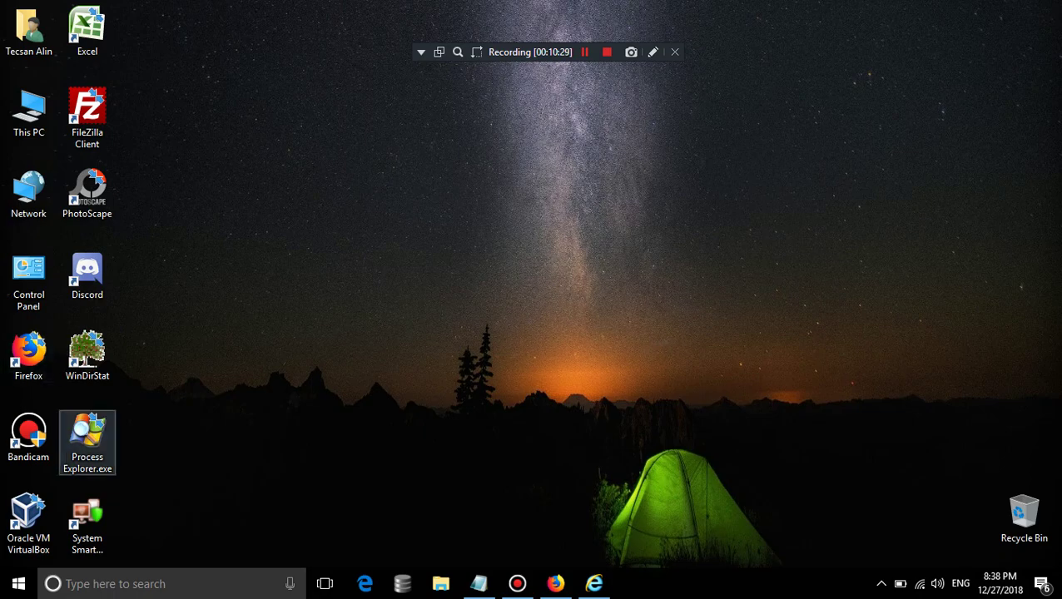
Launch Process Explorer and inspect the command lines and paths of the SSd66_2357.exe and iexplore.exe processes
left_click(88, 439)
double_click(88, 439)
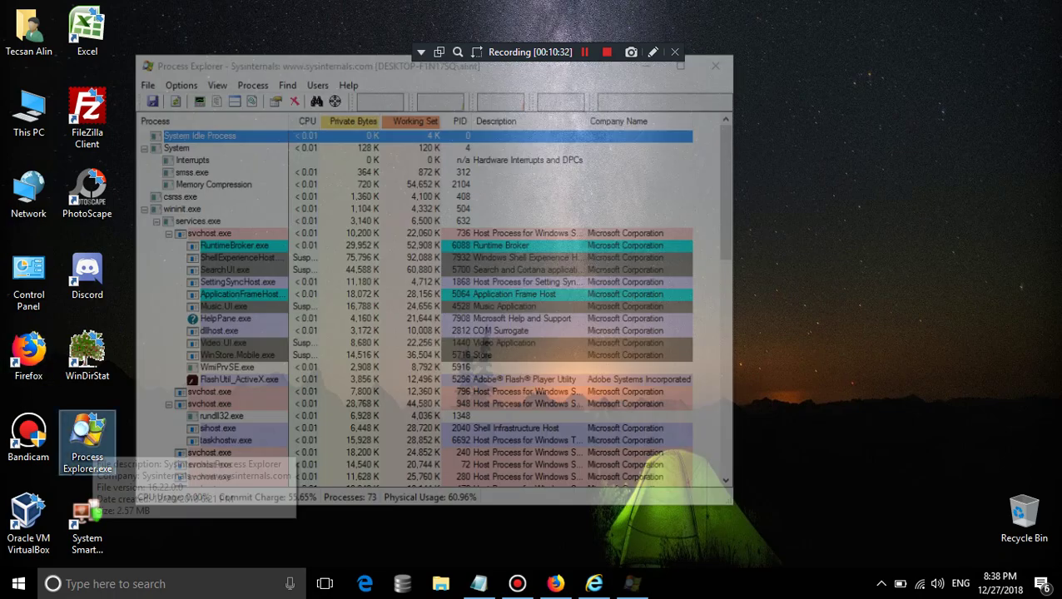
scroll(209, 392, "down", 15)
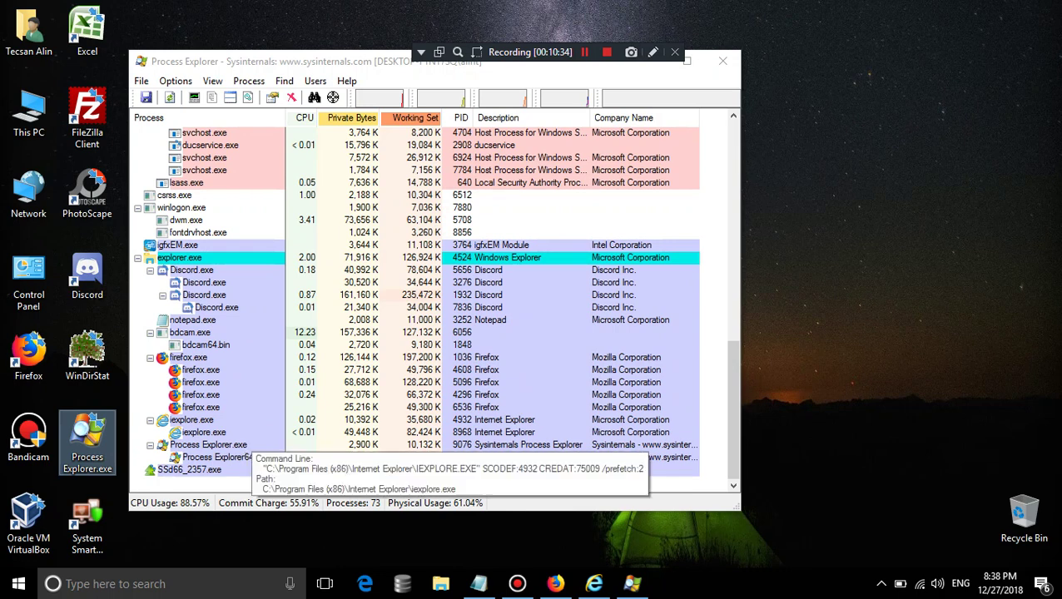
mouse_move(204, 472)
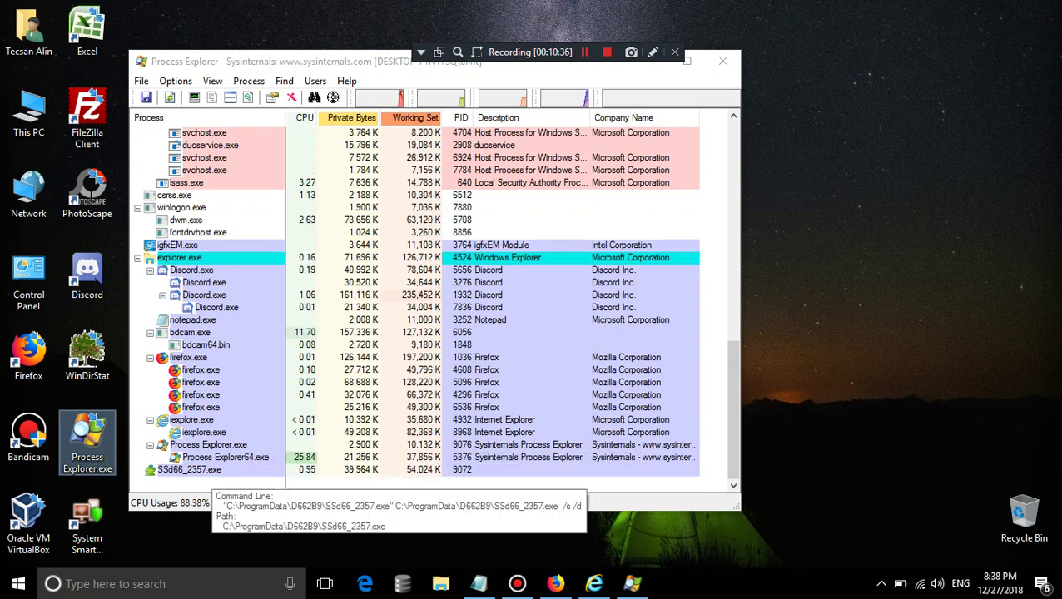
mouse_move(212, 434)
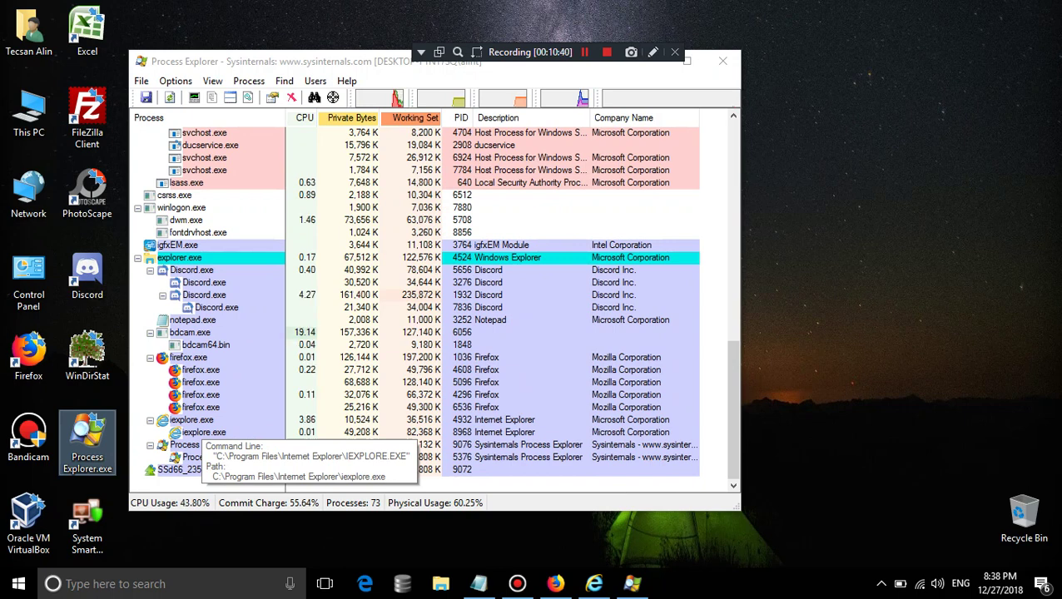
right_click(209, 421)
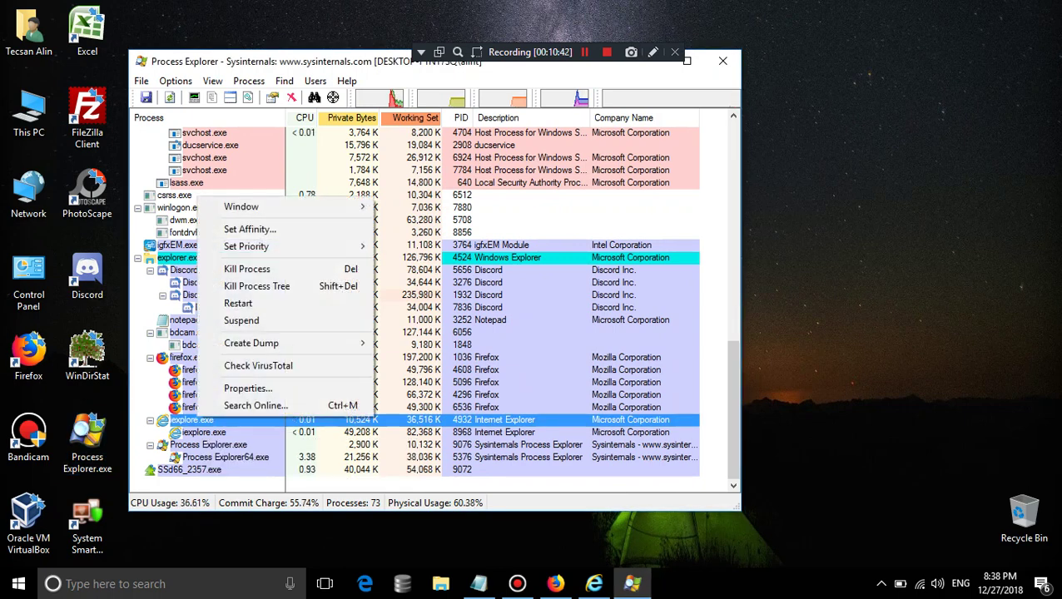
key("Escape")
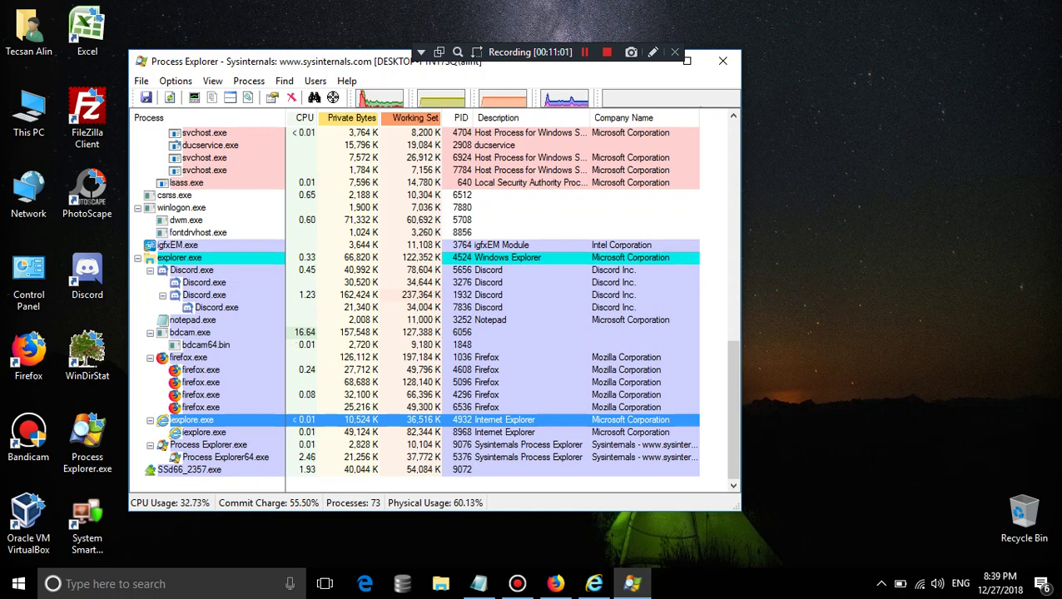
mouse_move(200, 407)
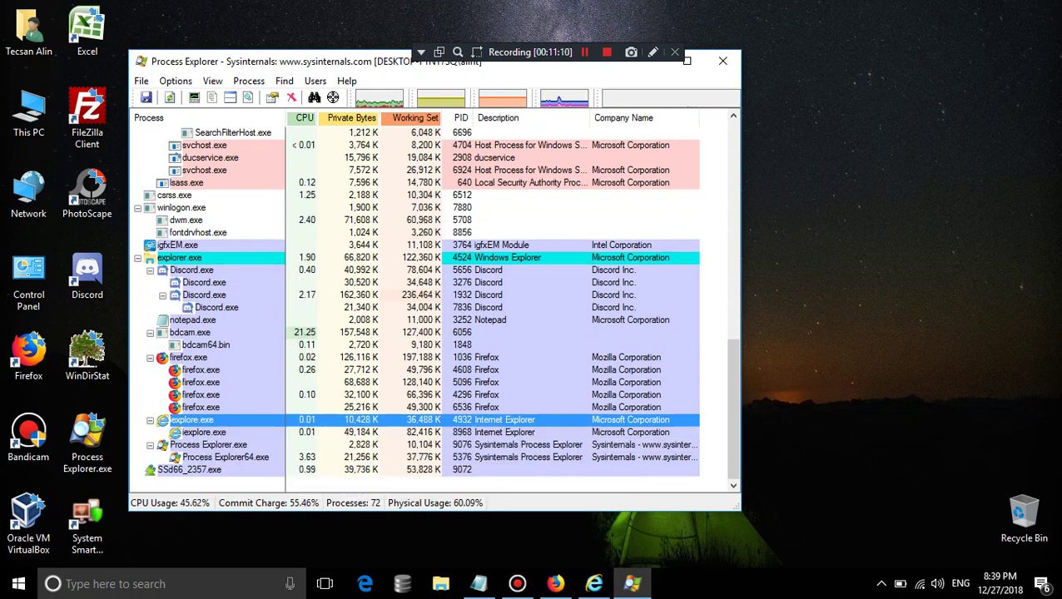
Bring up System Smart Security's scan results, view the details of Trojan-IM.Win32.Faker.a, and start another Quick Scan
left_click(881, 583)
left_click(912, 552)
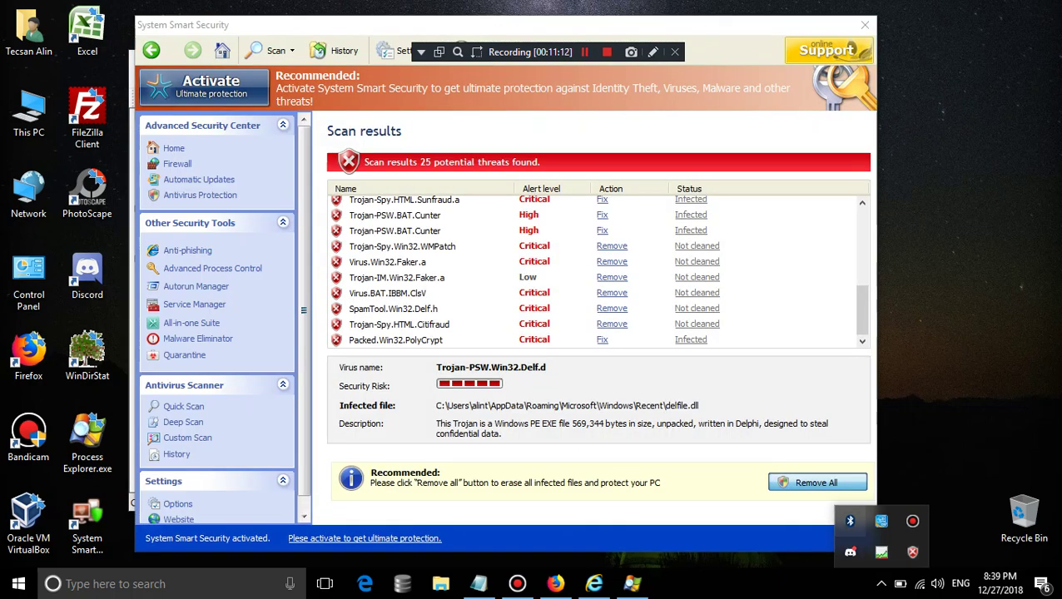
left_click(396, 277)
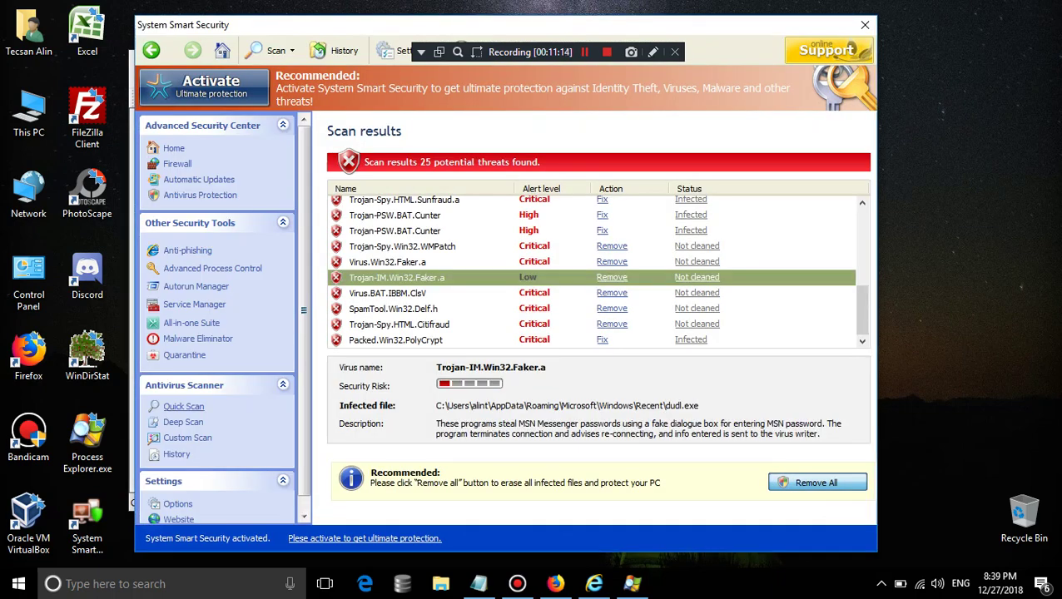
left_click(183, 406)
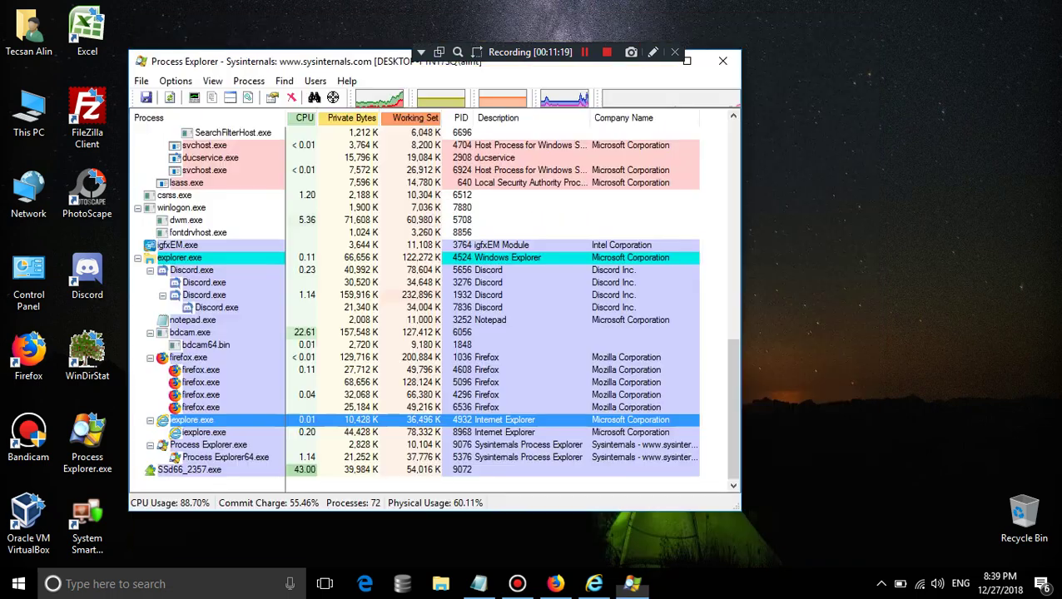
Close the System Smart Security window and select the child iexplore.exe process in Process Explorer
left_click(865, 25)
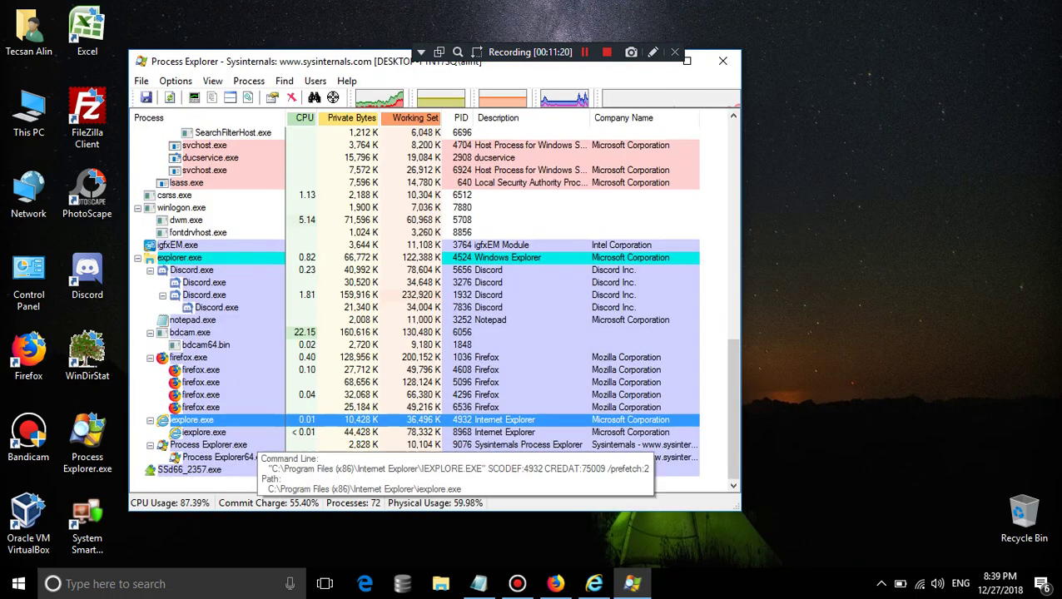
left_click(249, 432)
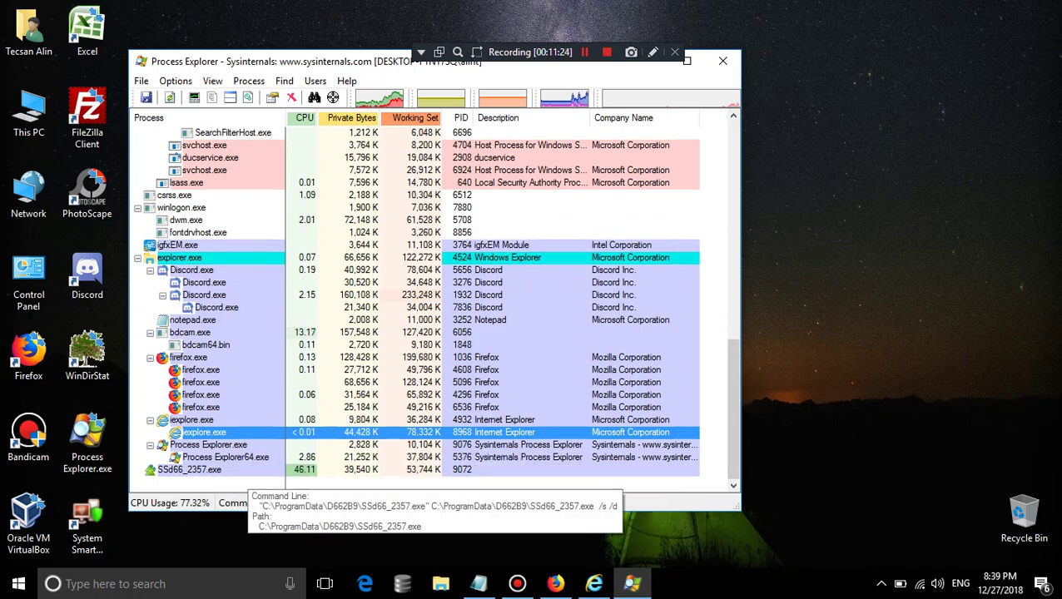
left_click(249, 470)
key("super")
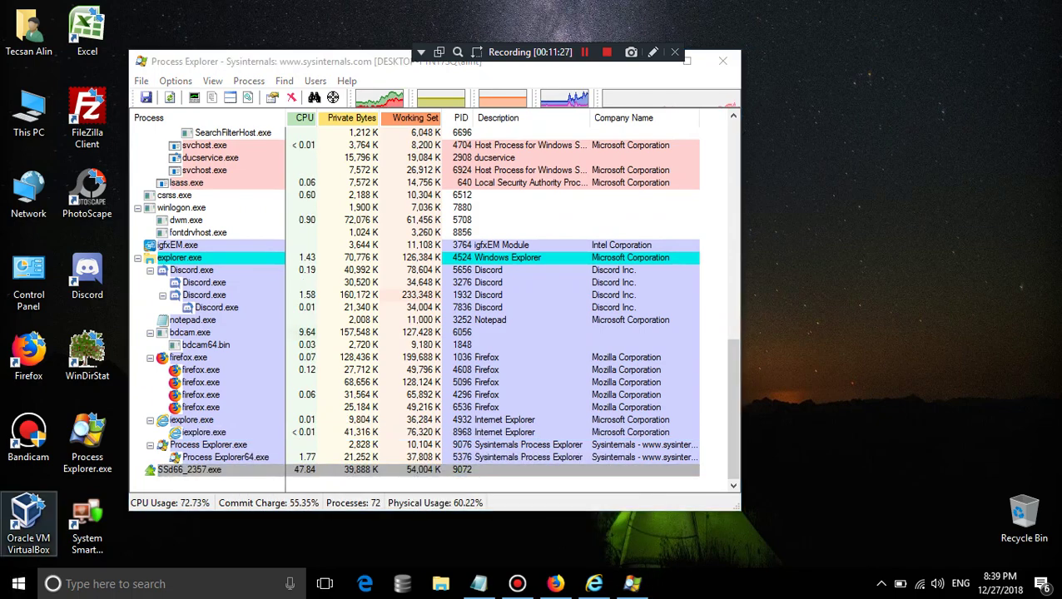
left_click(64, 209)
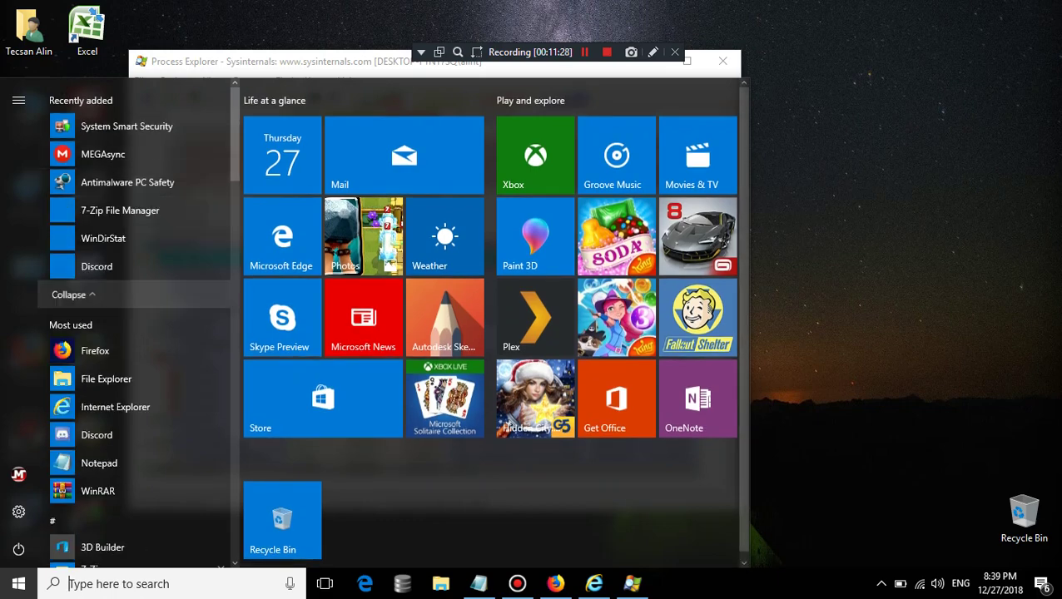
scroll(133, 320, "down", 5)
scroll(133, 254, "down", 15)
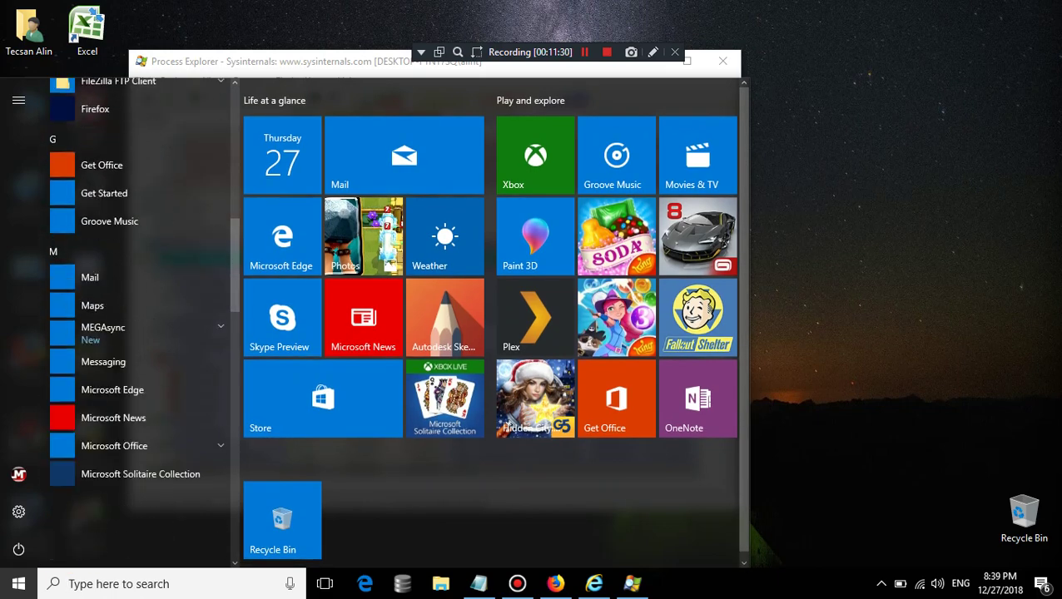
key("Escape")
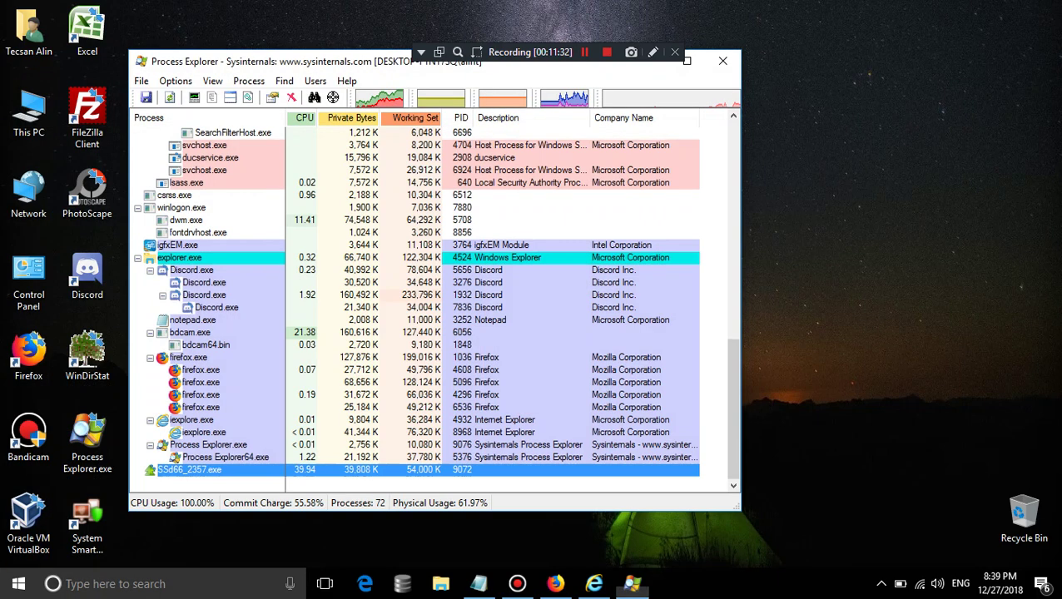
Kill the parent iexplore.exe process in Process Explorer and confirm the termination
right_click(208, 419)
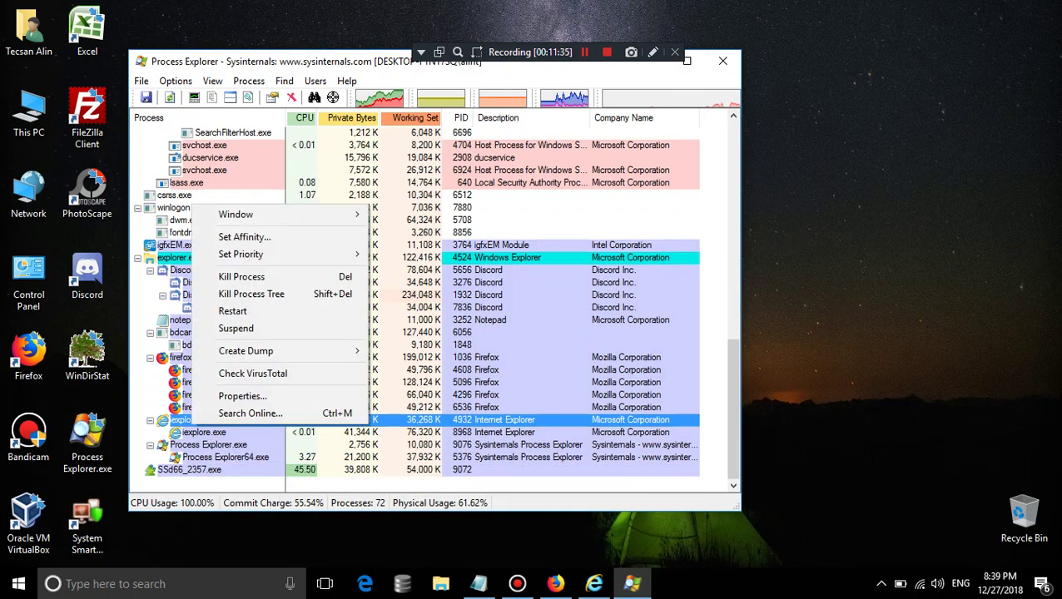
left_click(242, 276)
key("Return")
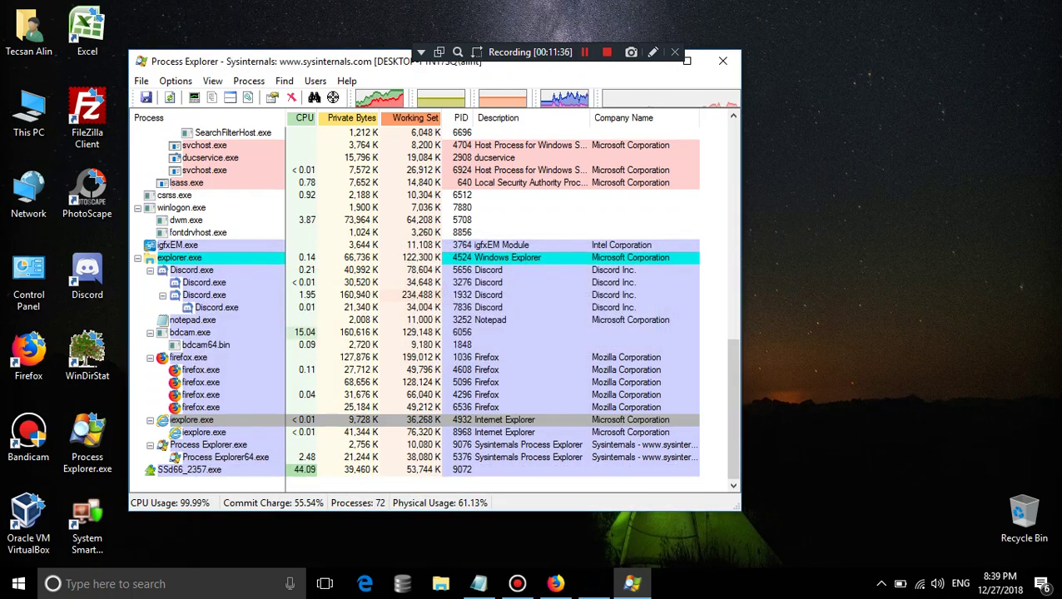
Request a VirusTotal check of the SSd66_2357.exe process
left_click(246, 469)
right_click(205, 471)
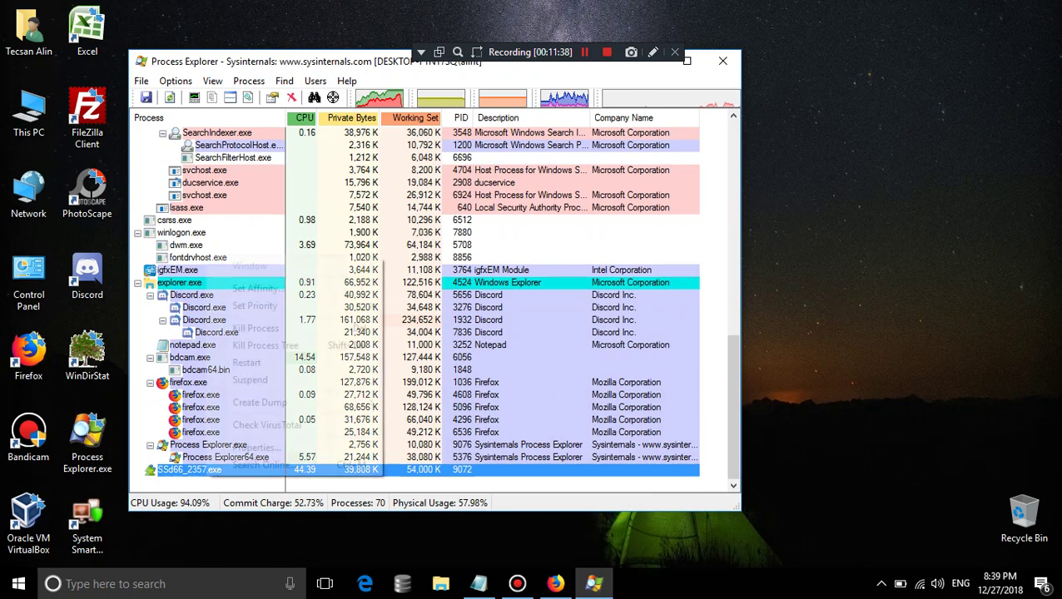
left_click(266, 424)
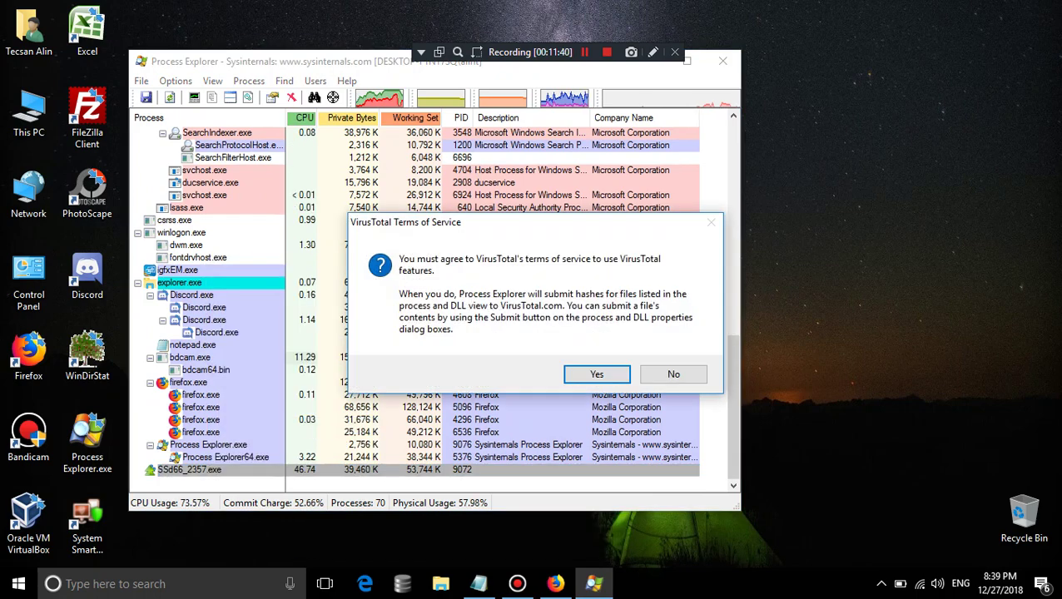
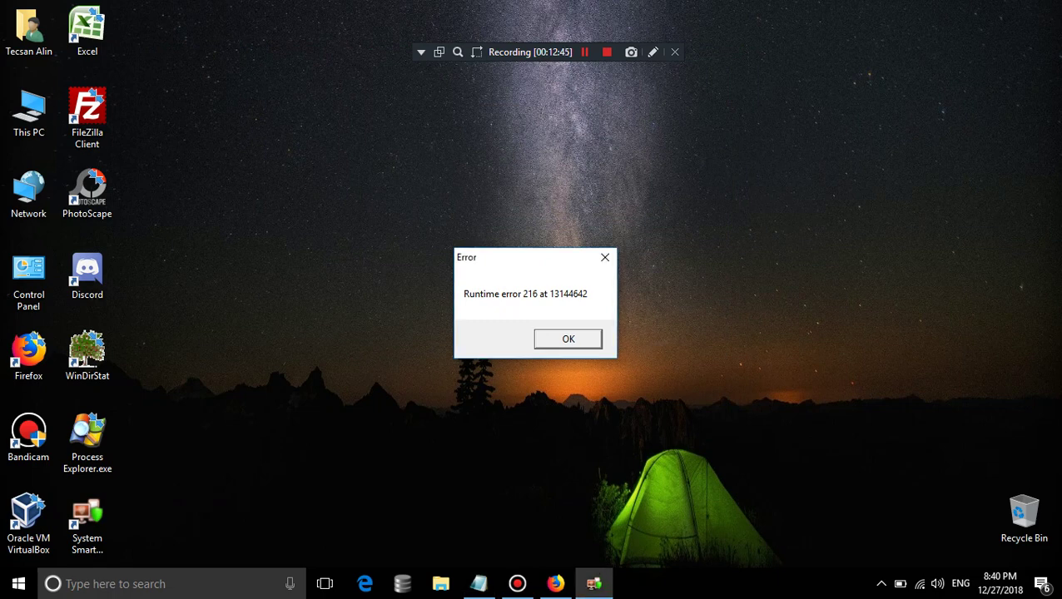
Dismiss the runtime error and bring System Smart Security's scan results back up
key("Return")
left_click(882, 583)
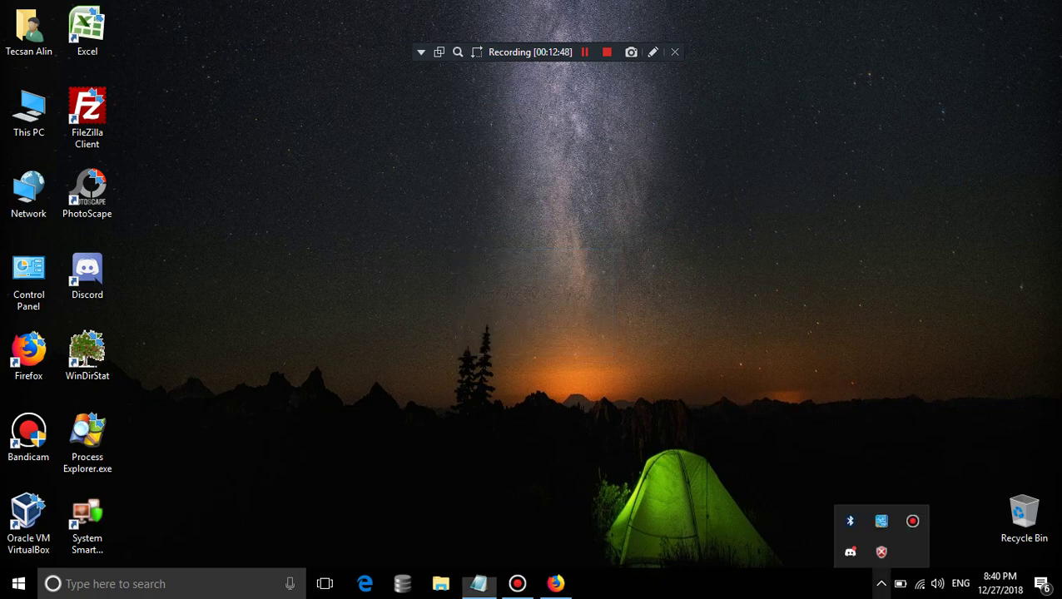
left_click(881, 521)
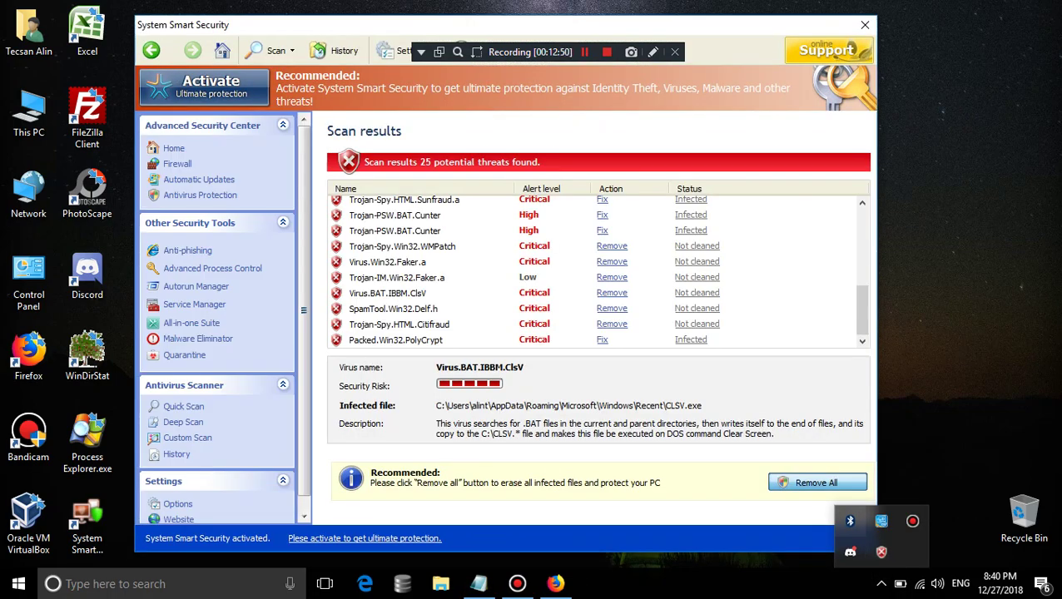
left_click(183, 407)
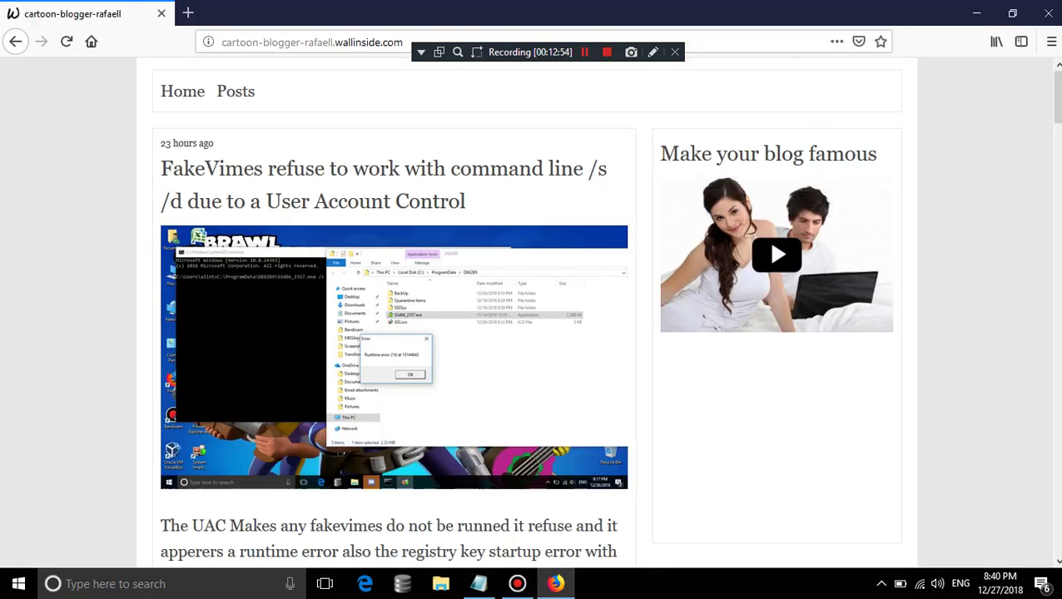
Open the full blog post about FakeVimes refusing to work with command line /s /d in Firefox
scroll(528, 312, "down", 8)
scroll(529, 312, "up", 4)
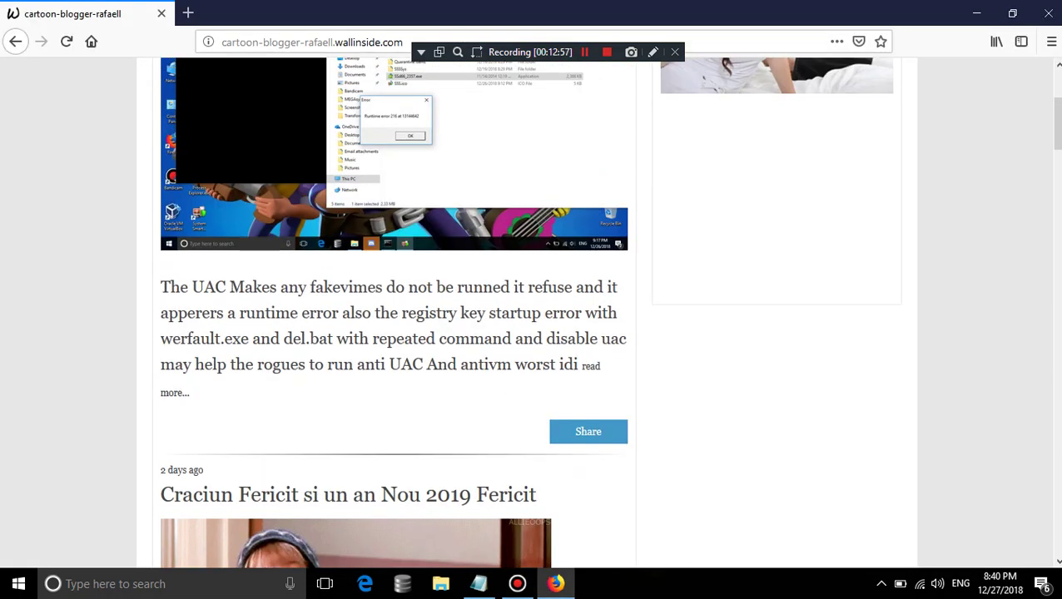
left_click(174, 392)
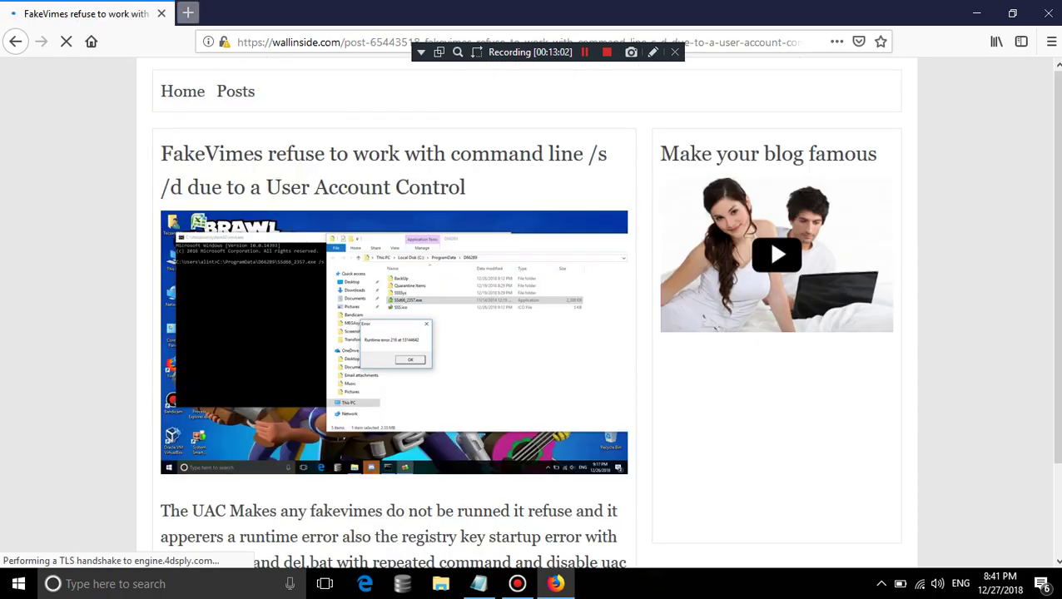
Search the web for "brawl stars" in a new Firefox tab
key("ctrl+t")
type("brawl sta")
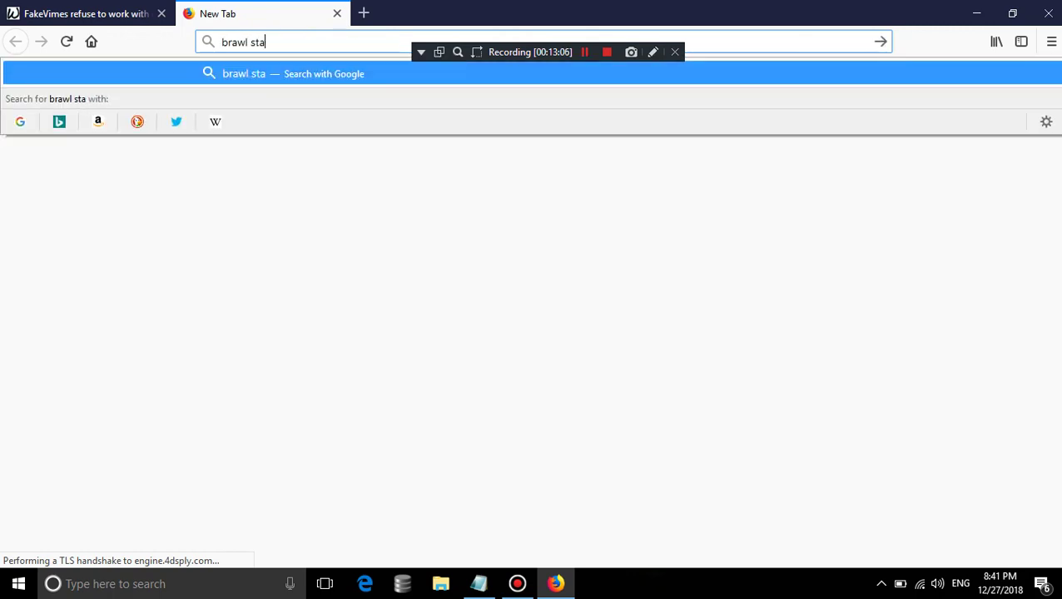
type("rs")
key("Return")
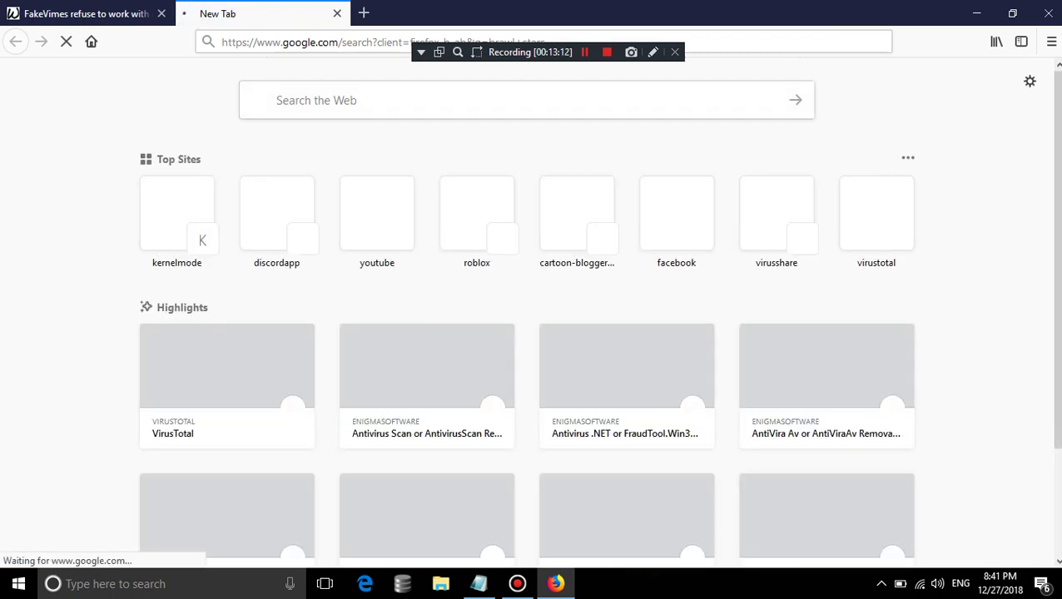
Read the rest of the FakeVimes blog post and close its tab
key("ctrl+Tab")
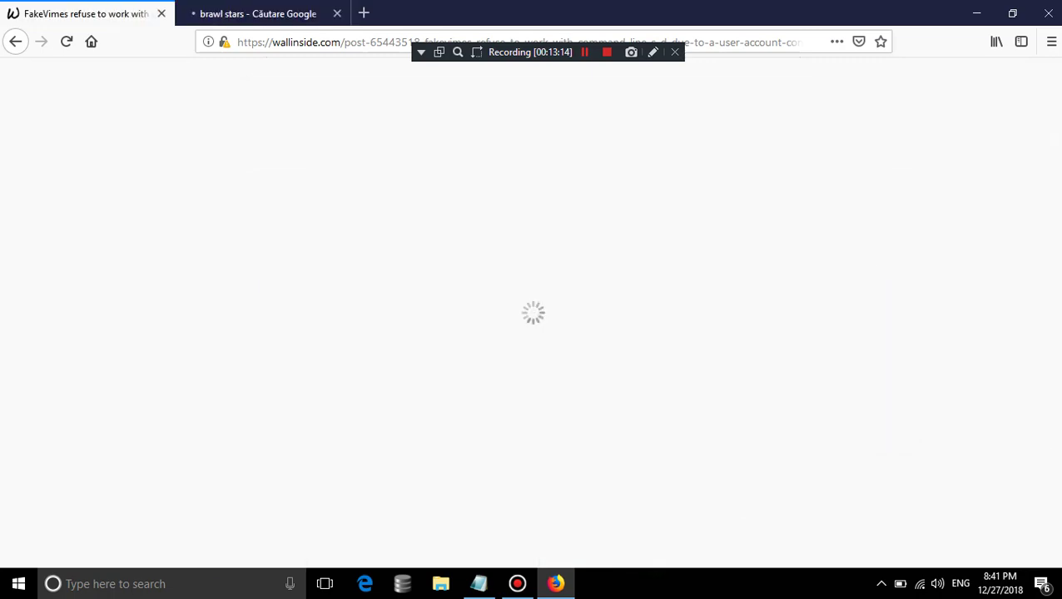
scroll(533, 308, "down", 2)
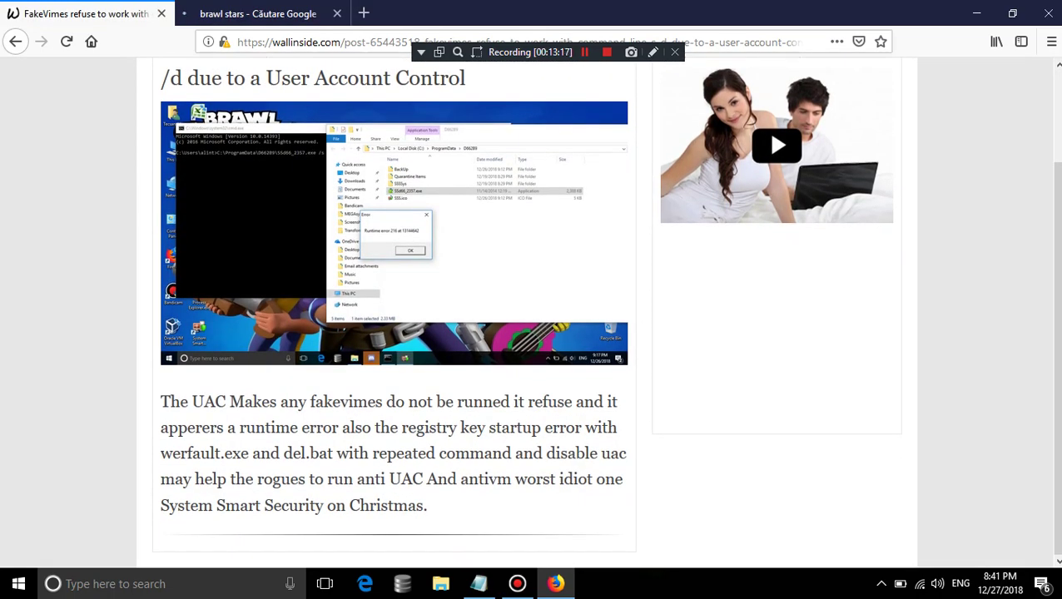
key("ctrl+w")
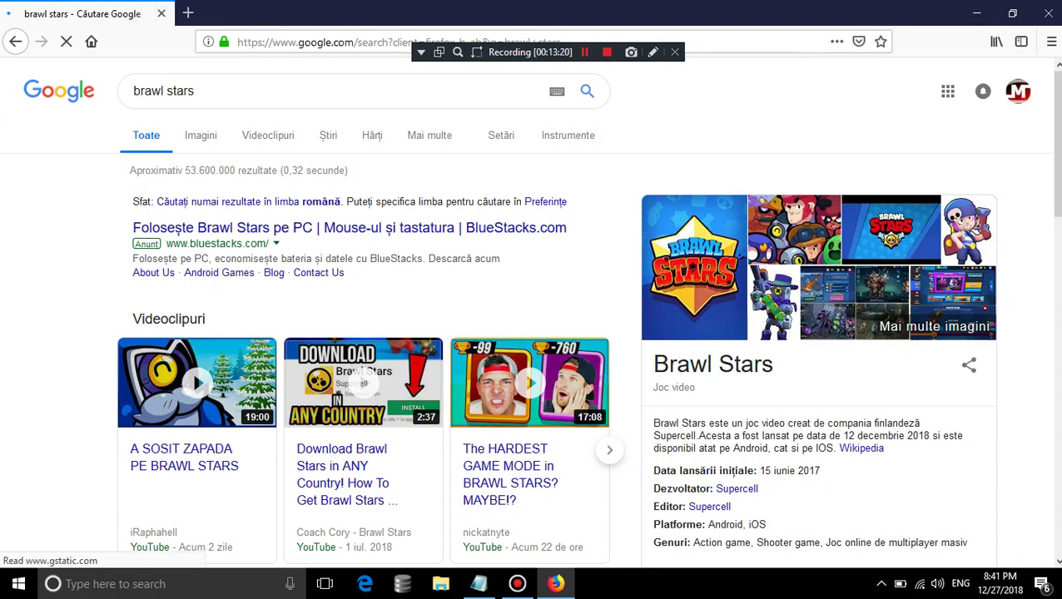
Reload the Brawl Stars search page, switch it to image results and minimize Firefox
scroll(533, 308, "down", 5)
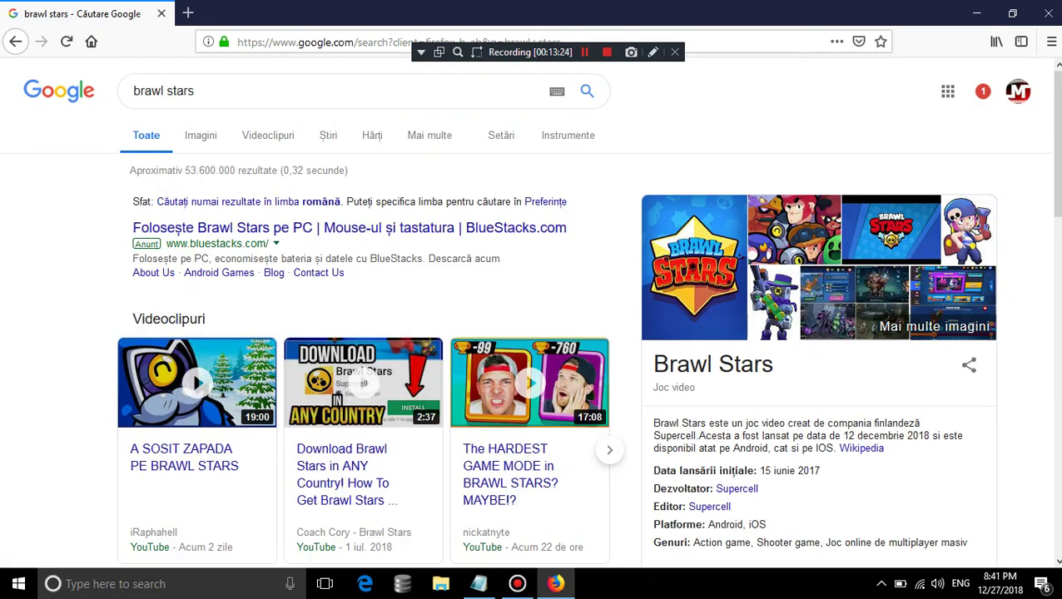
key("F5")
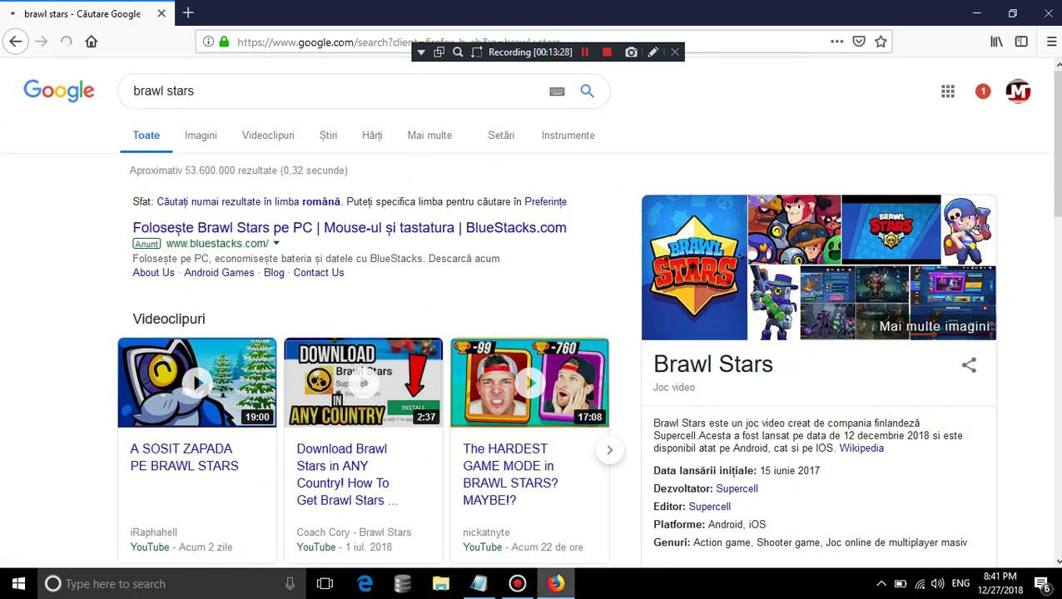
left_click(201, 135)
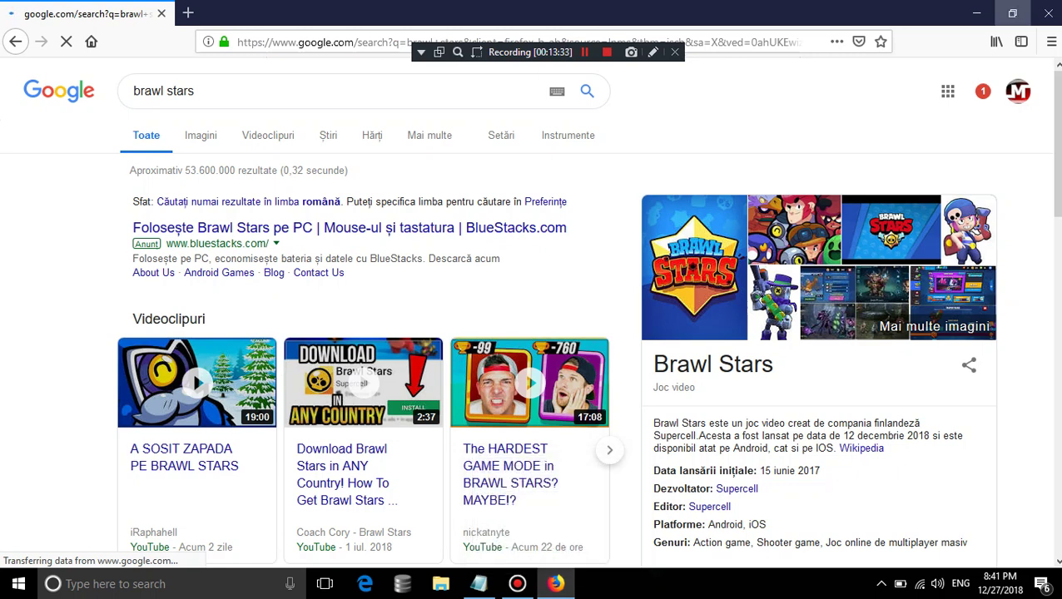
left_click(976, 13)
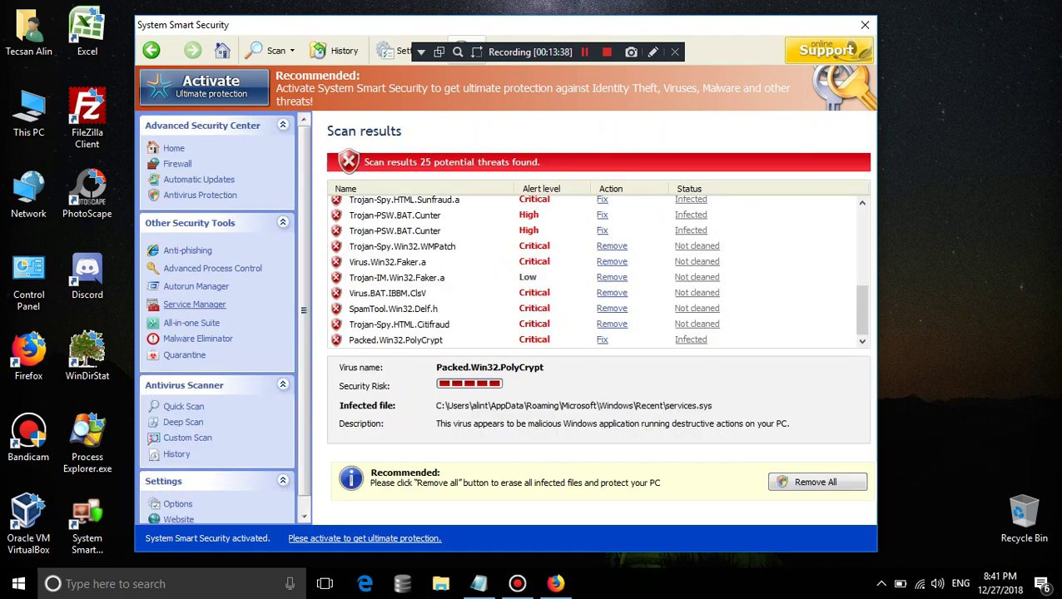
Examine the services listed in Service Manager, viewing the details of Link-Layer Topology Discovery Mapper and Peer Networking Identity Manager
left_click(194, 304)
left_click(562, 327)
scroll(433, 322, "down", 15)
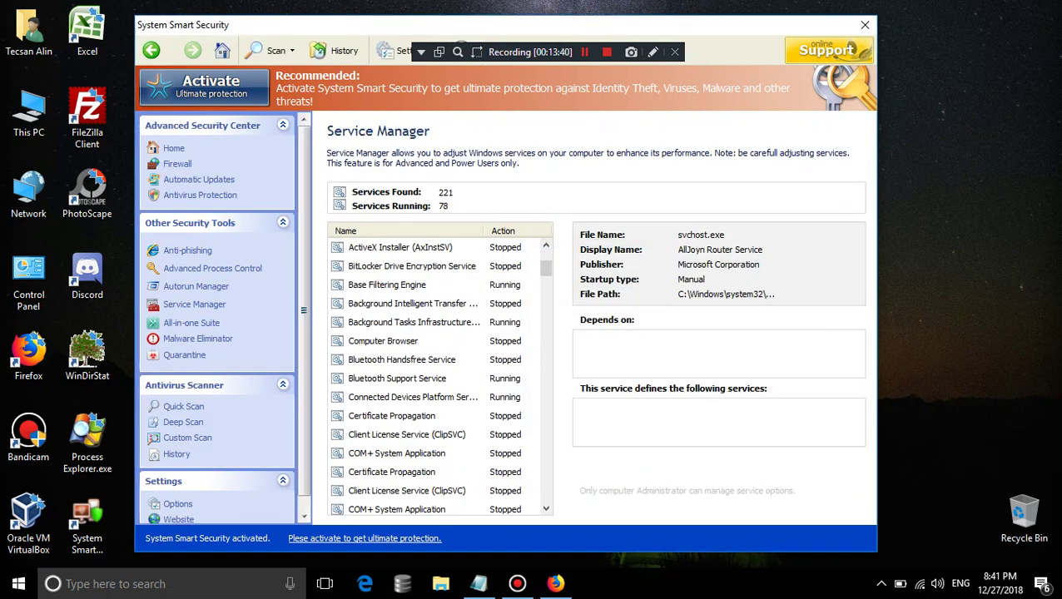
scroll(440, 378, "down", 5)
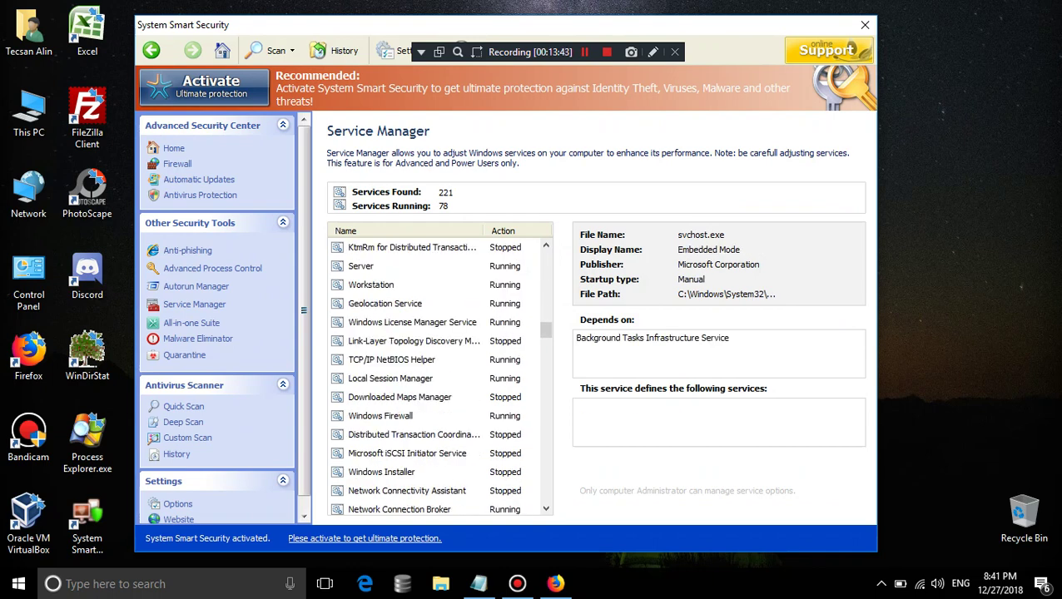
left_click(414, 341)
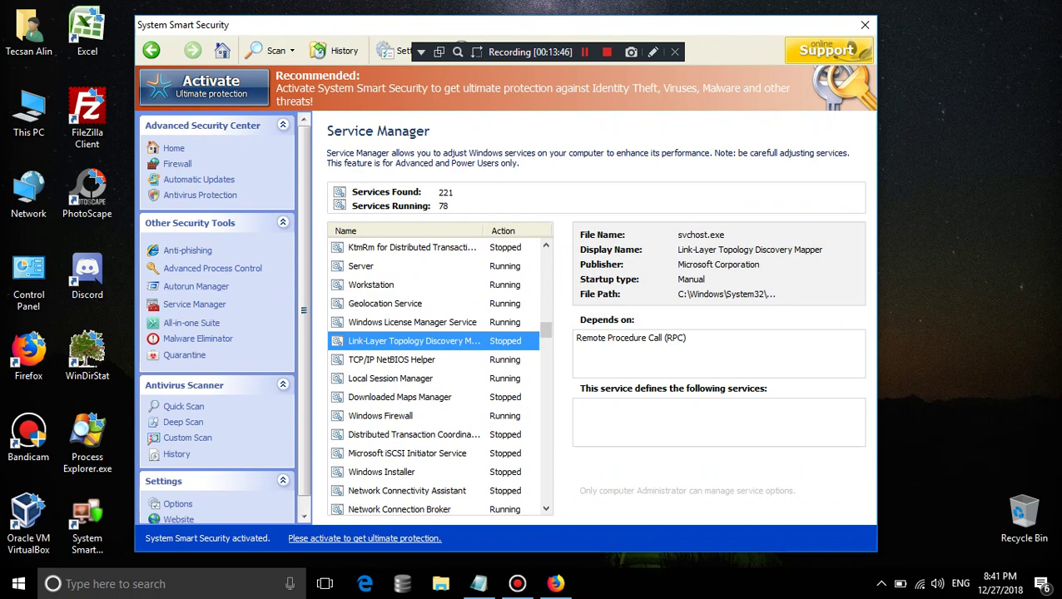
key("Up")
key("Up")
key("p")
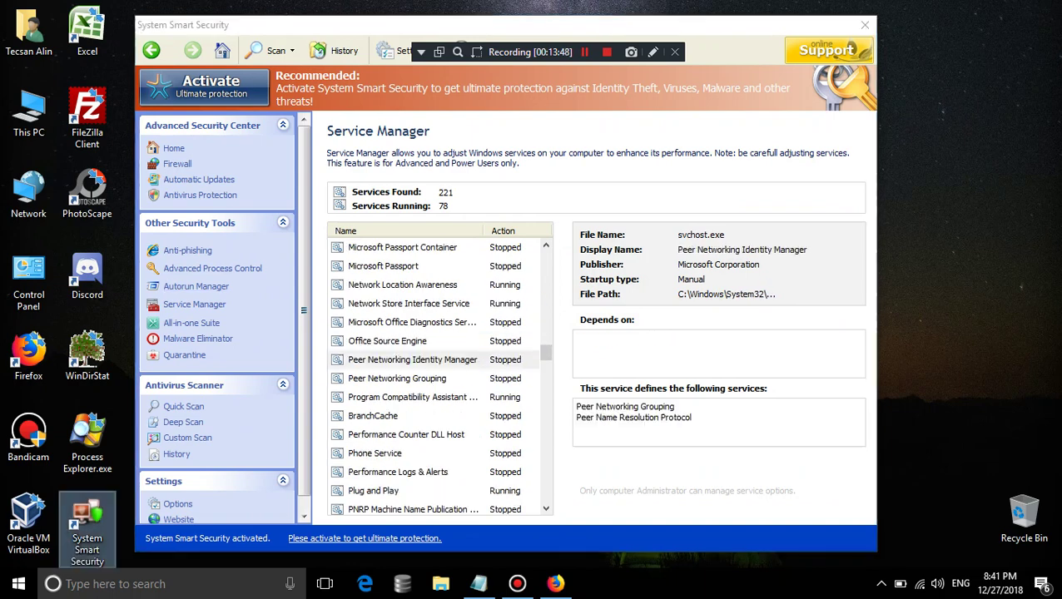
Try to enable and apply Anti-phishing protection, and close the Trial version prompt
left_click(197, 339)
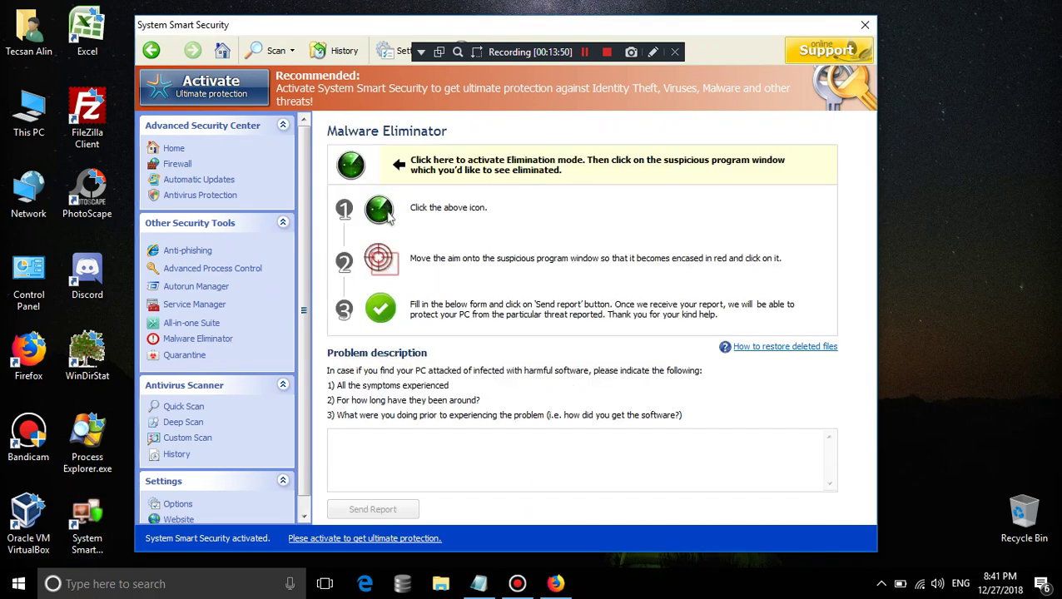
left_click(188, 251)
left_click(426, 241)
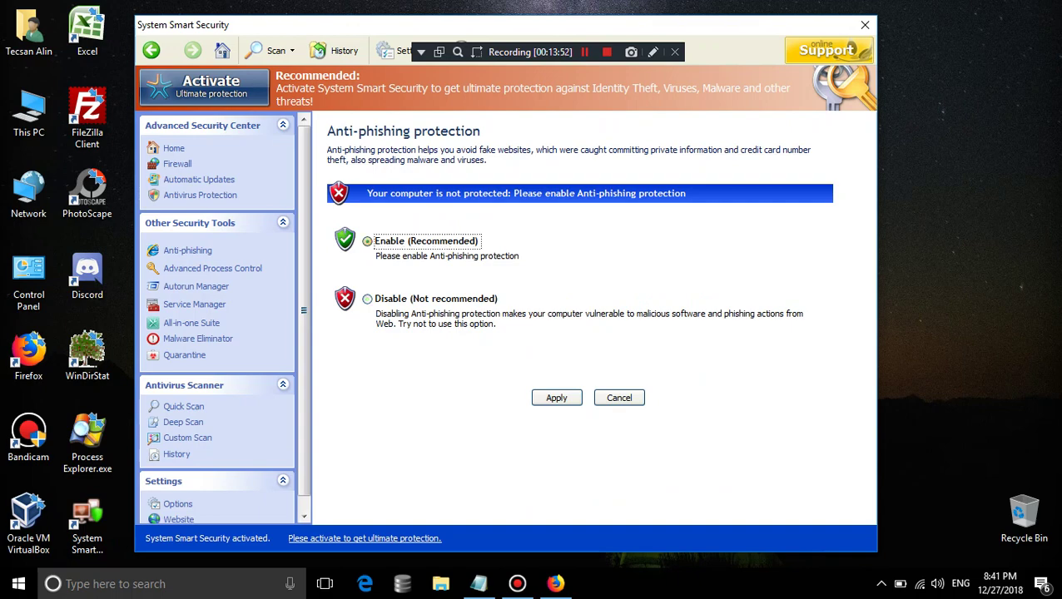
left_click(557, 398)
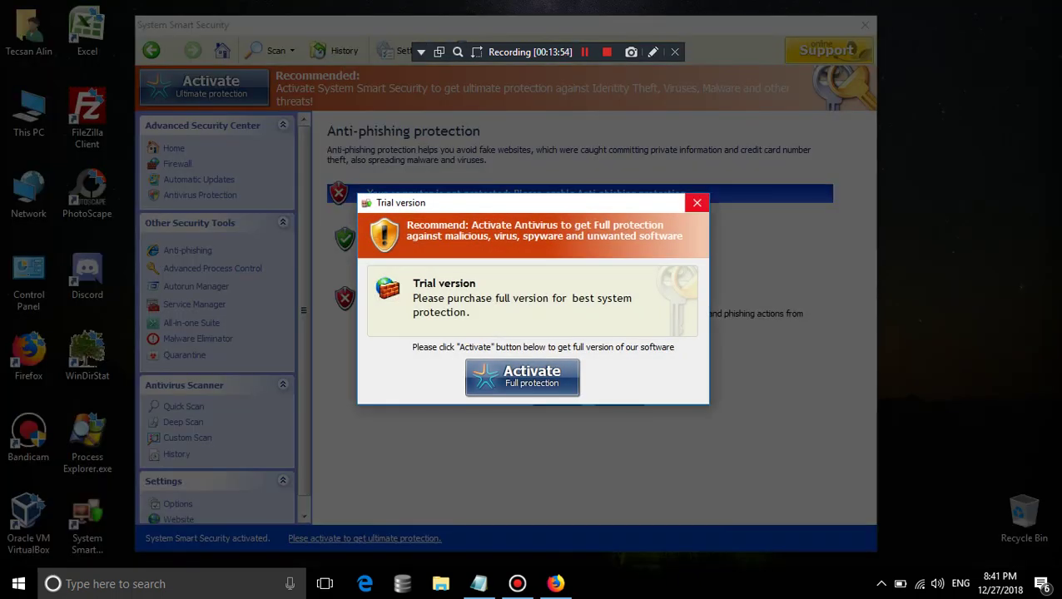
left_click(697, 203)
left_click(501, 327)
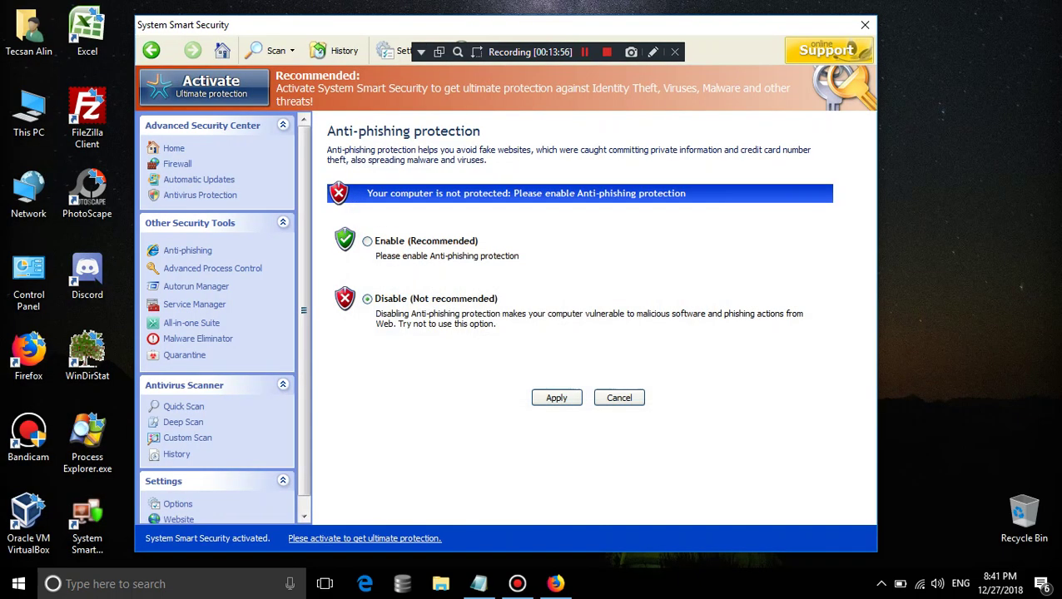
Look through the Malware Eliminator, Quarantine, All-in-one Suite, Service Manager and Autorun Manager tools, and switch back to Firefox
left_click(197, 338)
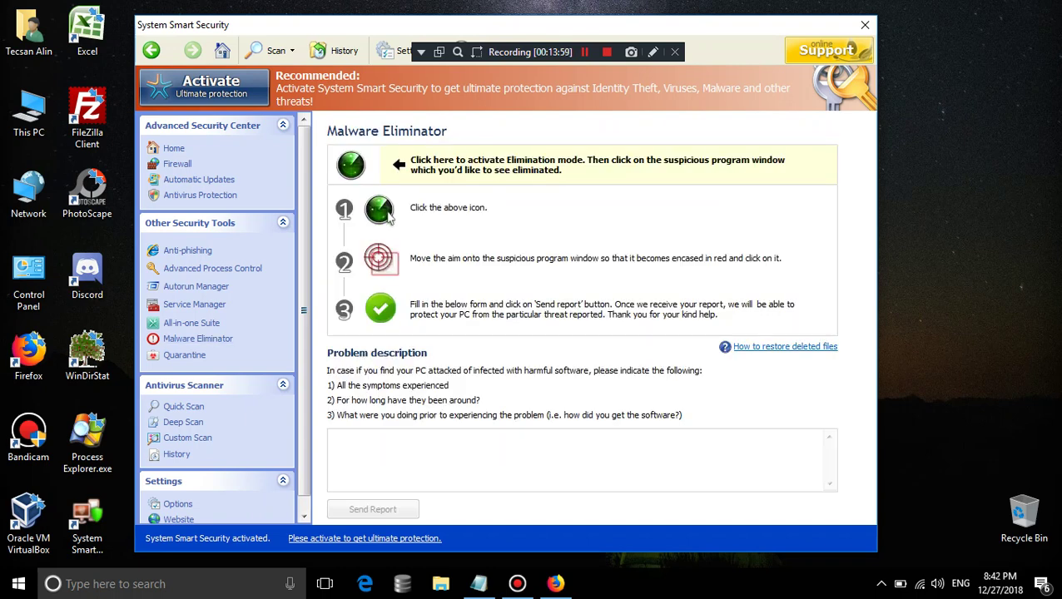
left_click(184, 355)
left_click(191, 322)
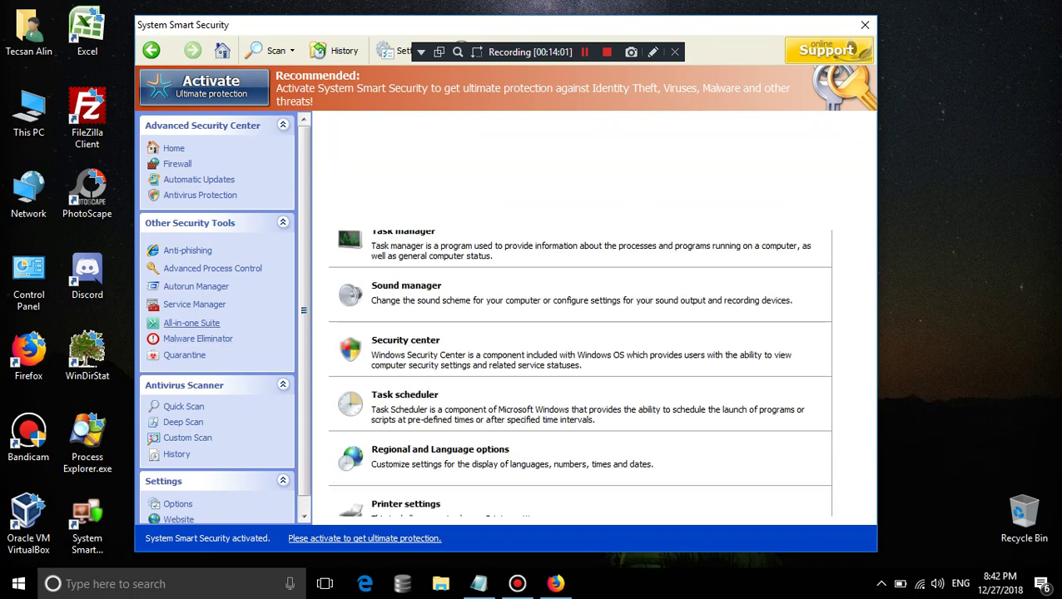
left_click(194, 304)
left_click(191, 322)
left_click(196, 285)
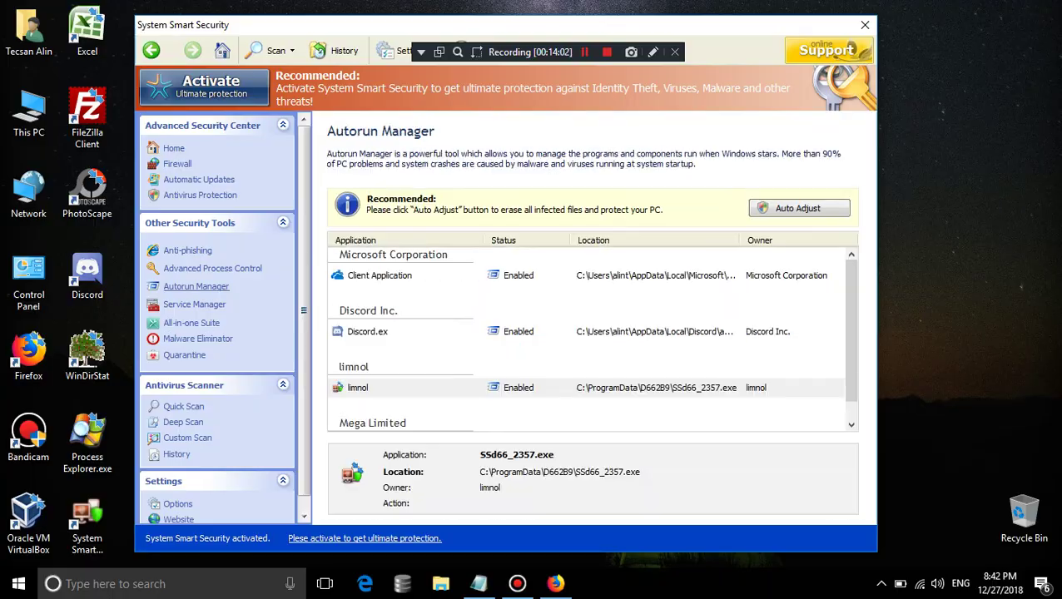
left_click(556, 584)
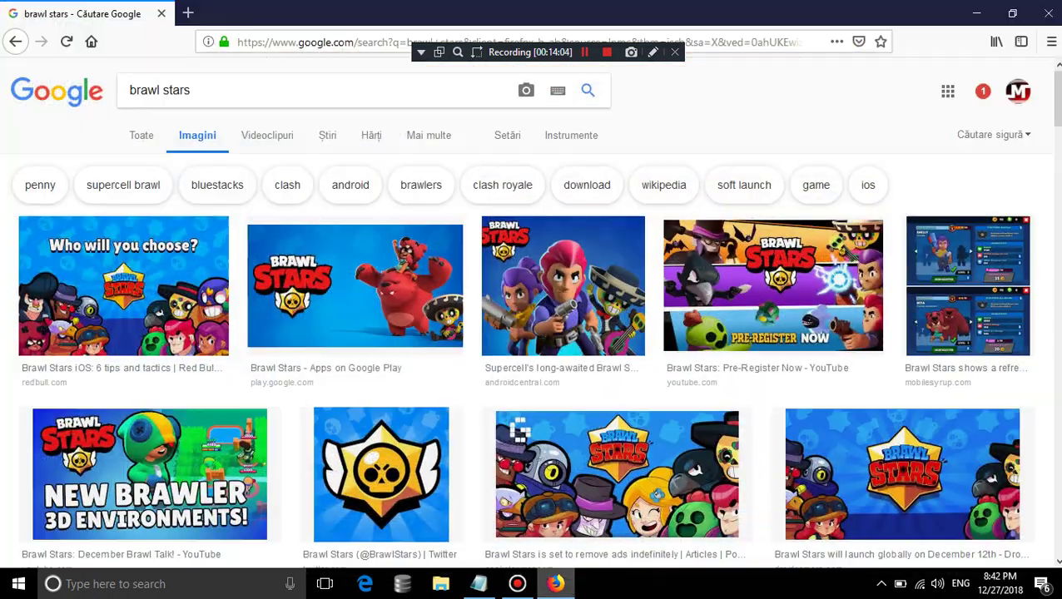
Look through the Brawl Stars image results and dismiss the Trial version prompt, agreeing to continue unprotected
scroll(392, 274, "down", 5)
scroll(45, 389, "down", 3)
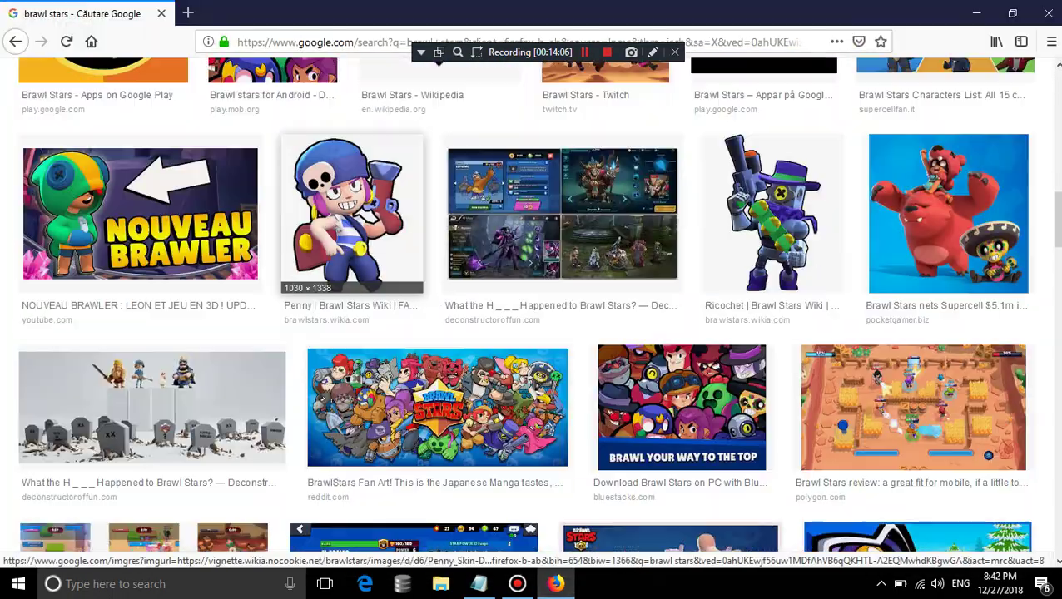
scroll(519, 429, "up", 10)
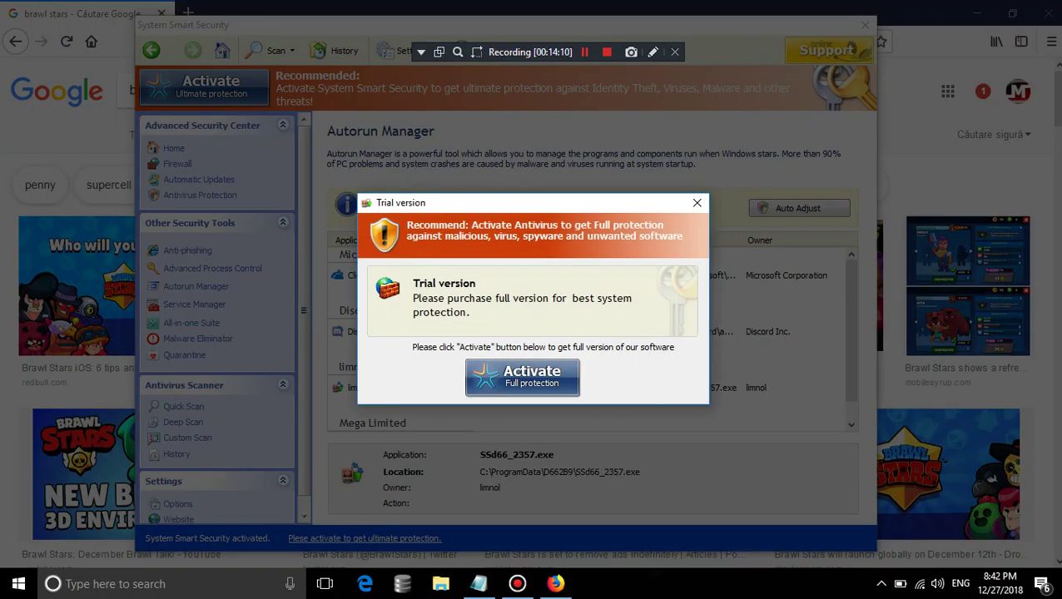
left_click(697, 202)
left_click(501, 329)
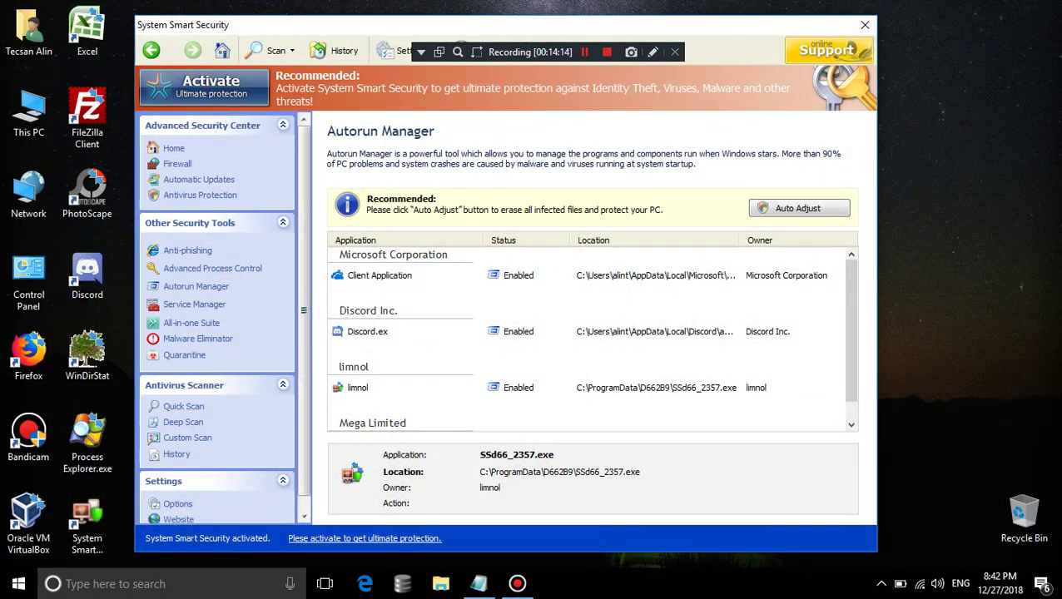
View the Service Manager and All-in-one Suite tools and open the Options page
left_click(194, 304)
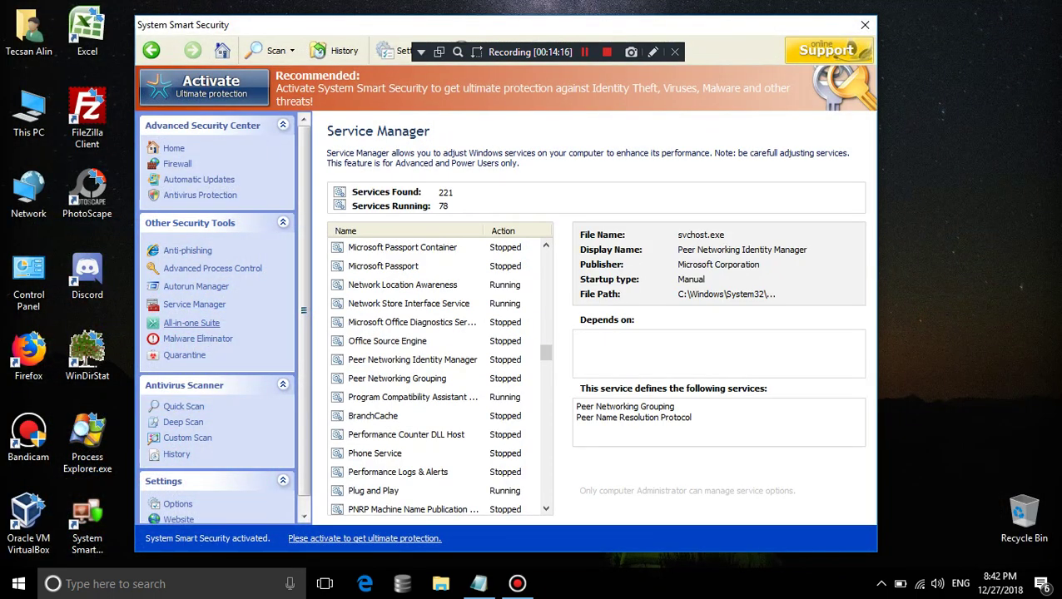
left_click(192, 323)
scroll(580, 373, "down", 3)
left_click(177, 503)
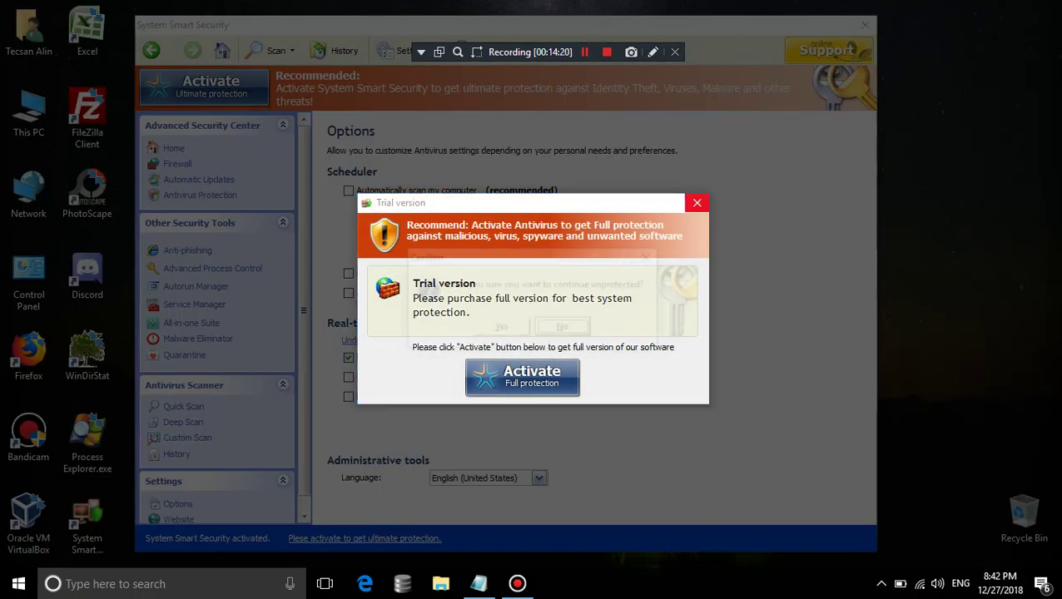
Try to enable the "Automatically scan my computer" option, dismissing the Trial version prompts and continuing unprotected
left_click(696, 202)
left_click(502, 327)
left_click(349, 191)
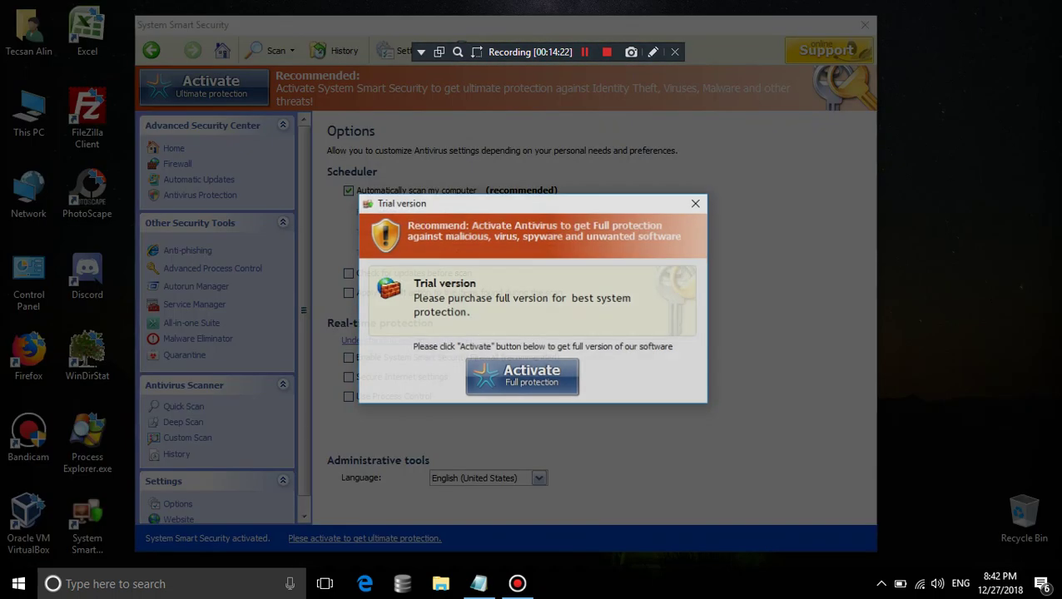
left_click(696, 202)
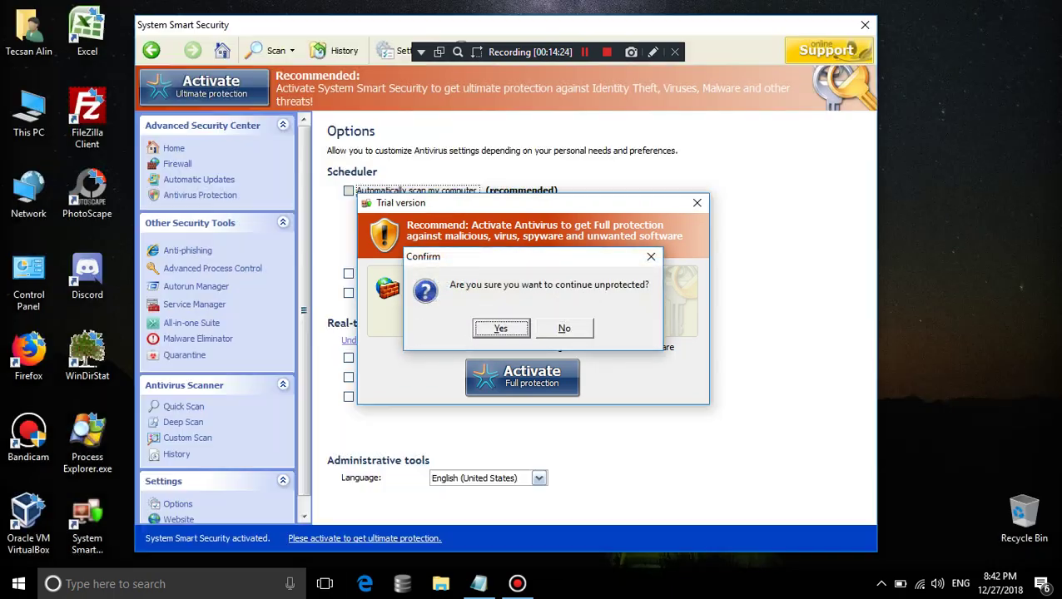
left_click(500, 328)
Launch the Registry Editor by running regedit
key("super")
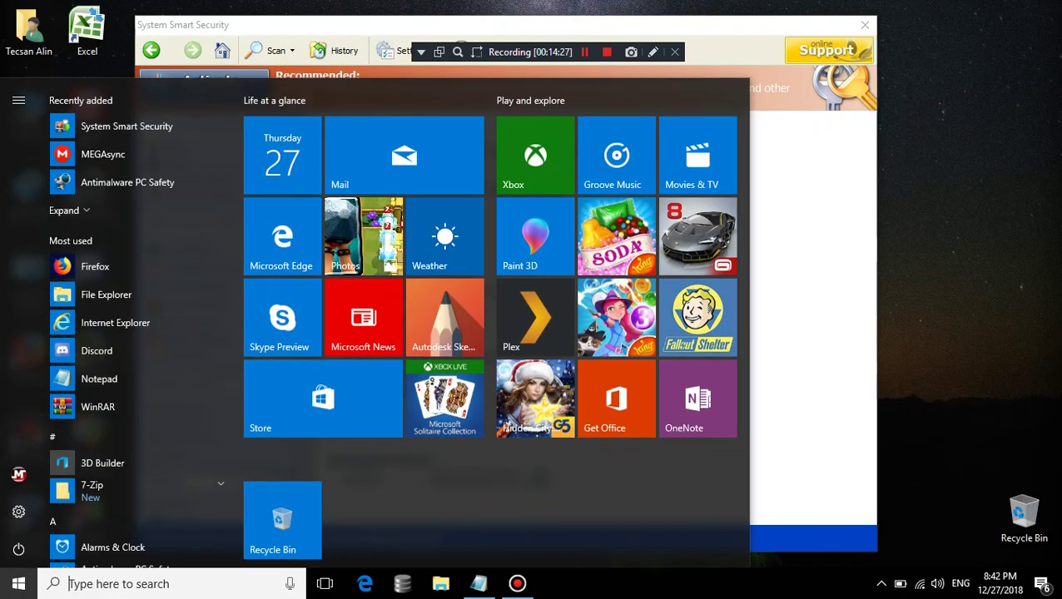
key("super+r")
type("regedit")
key("Return")
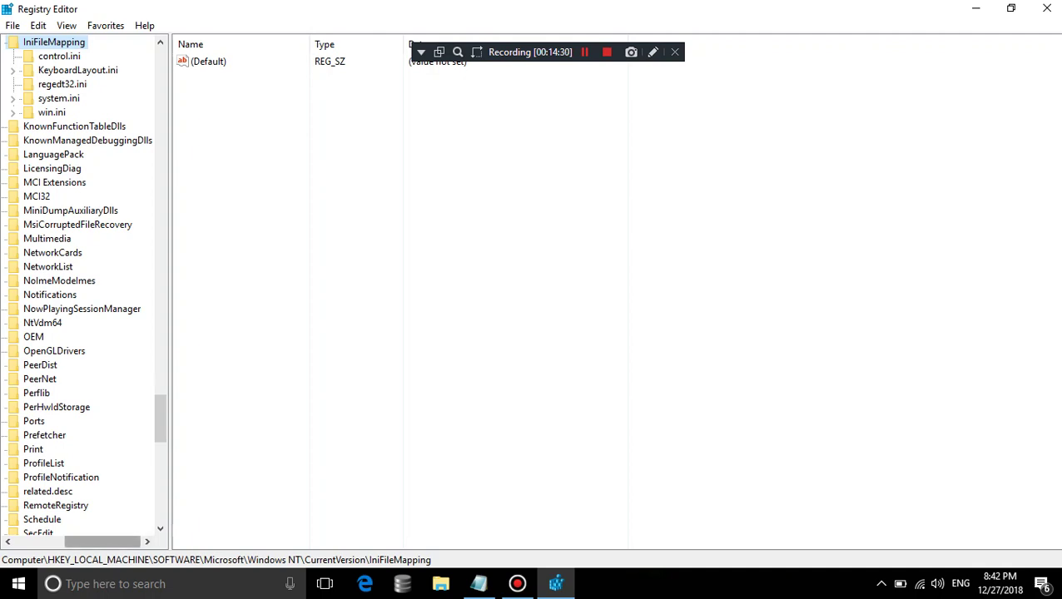
Examine the subkeys under HKEY_CURRENT_USER\SOFTWARE and close the Registry Editor
scroll(79, 292, "up", 15)
double_click(51, 70)
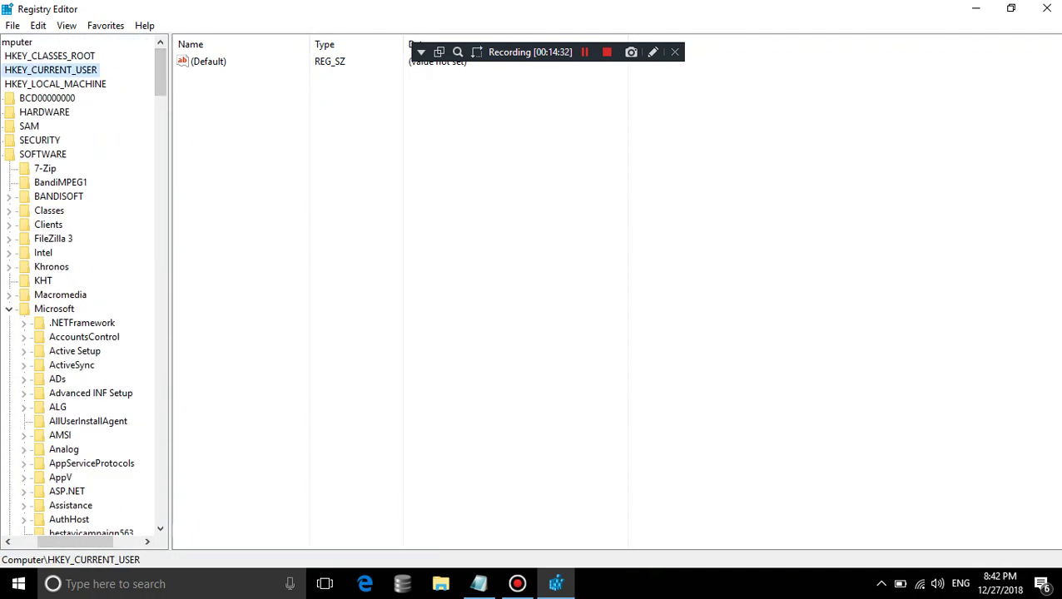
double_click(43, 209)
scroll(83, 287, "down", 3)
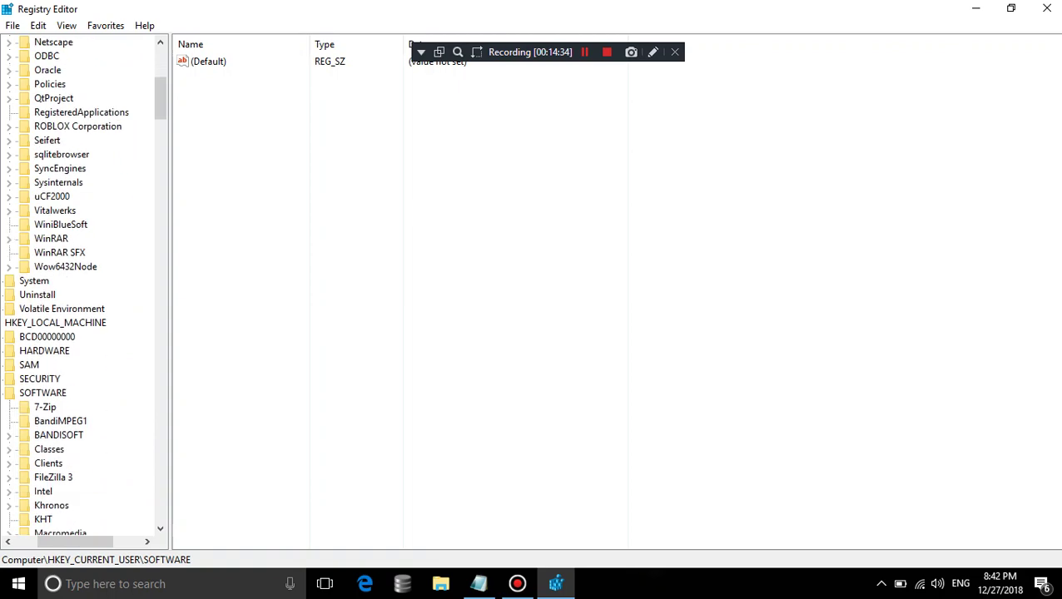
scroll(83, 287, "up", 3)
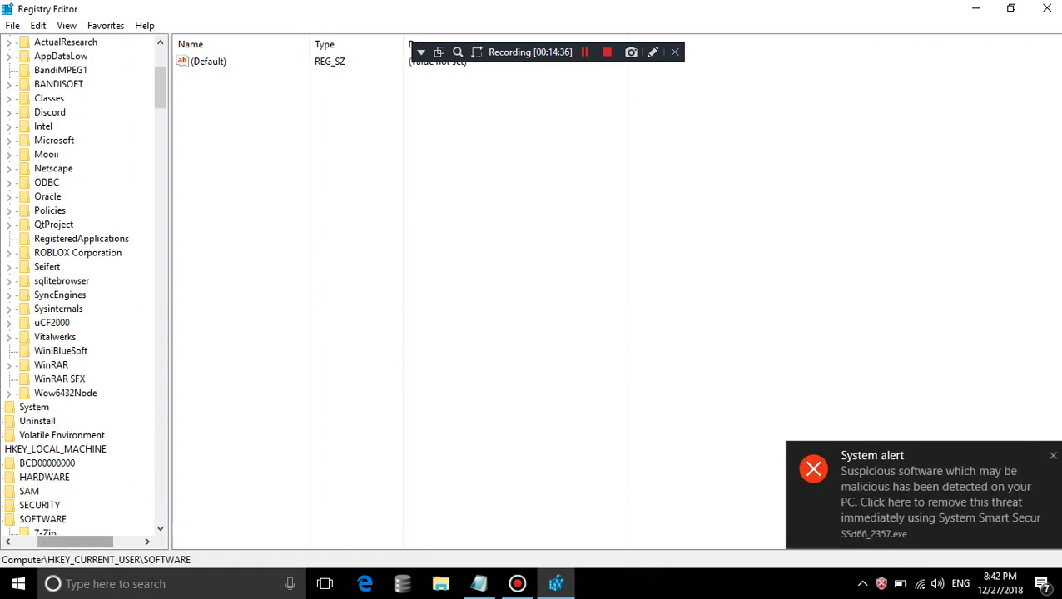
left_click_drag(66, 542, 42, 542)
scroll(125, 450, "up", 5)
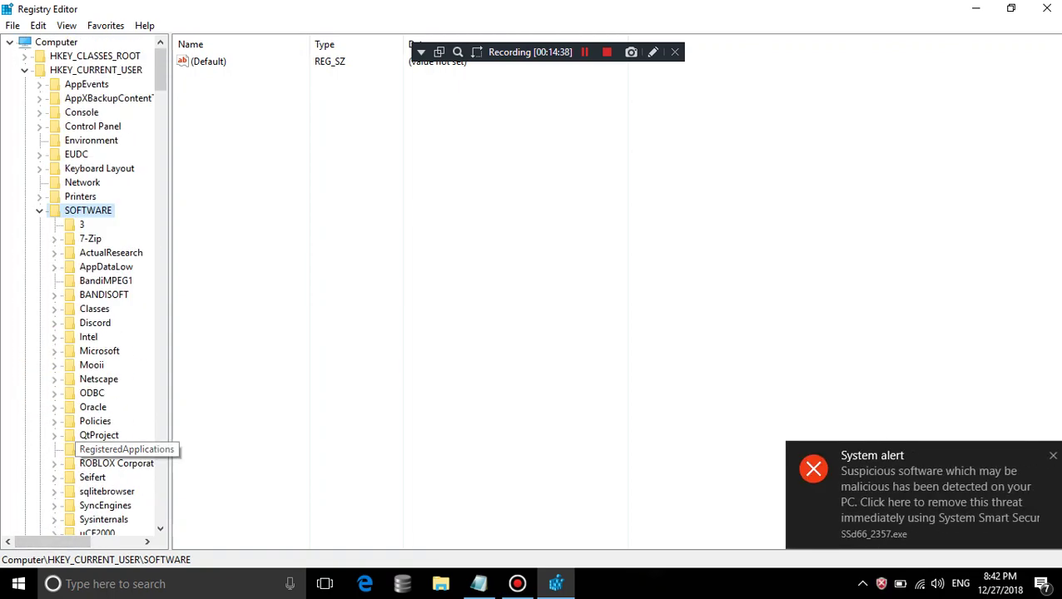
left_click(1047, 9)
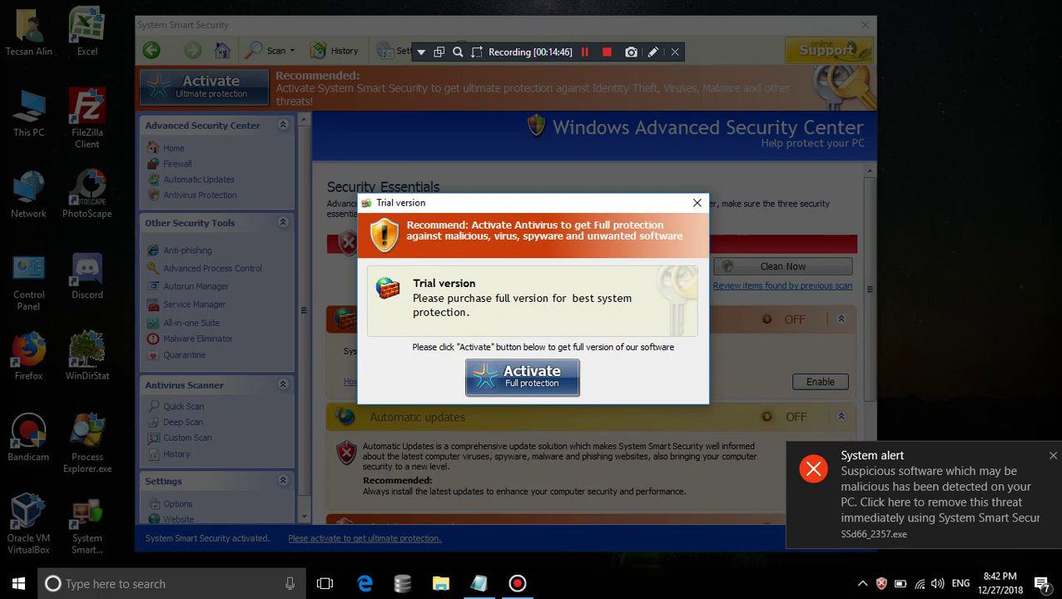
Dismiss the Trial version prompt and close the untitled Notepad document without saving it
left_click(698, 203)
left_click(500, 327)
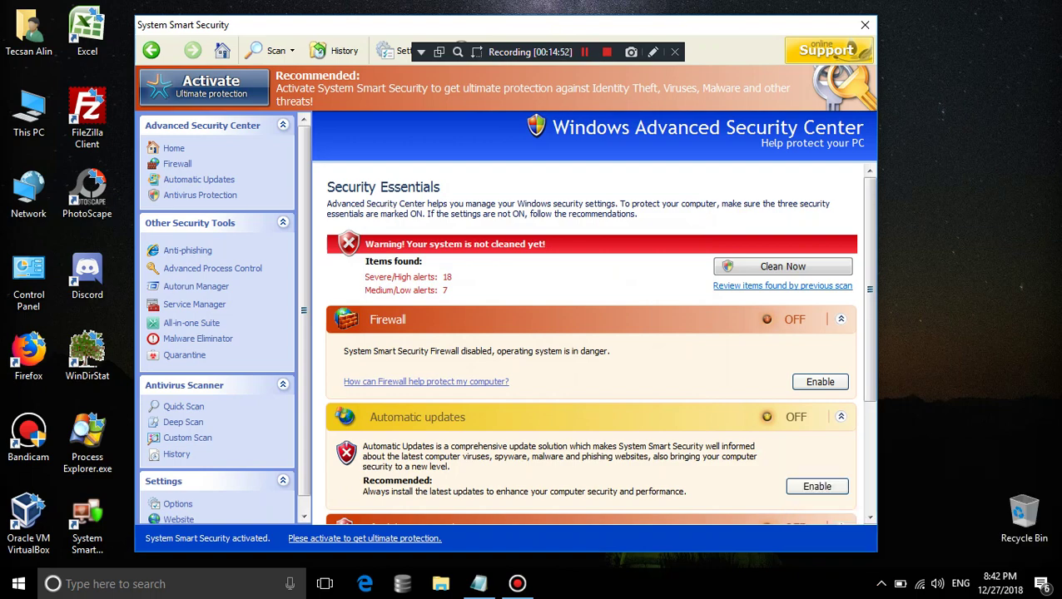
mouse_move(479, 583)
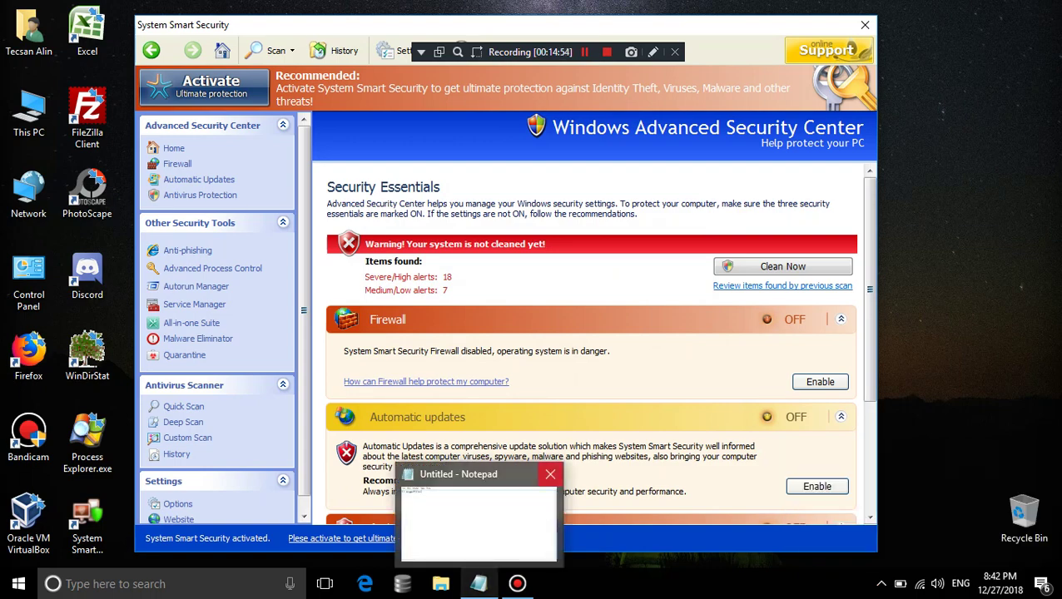
mouse_move(478, 521)
left_click(550, 473)
left_click(558, 291)
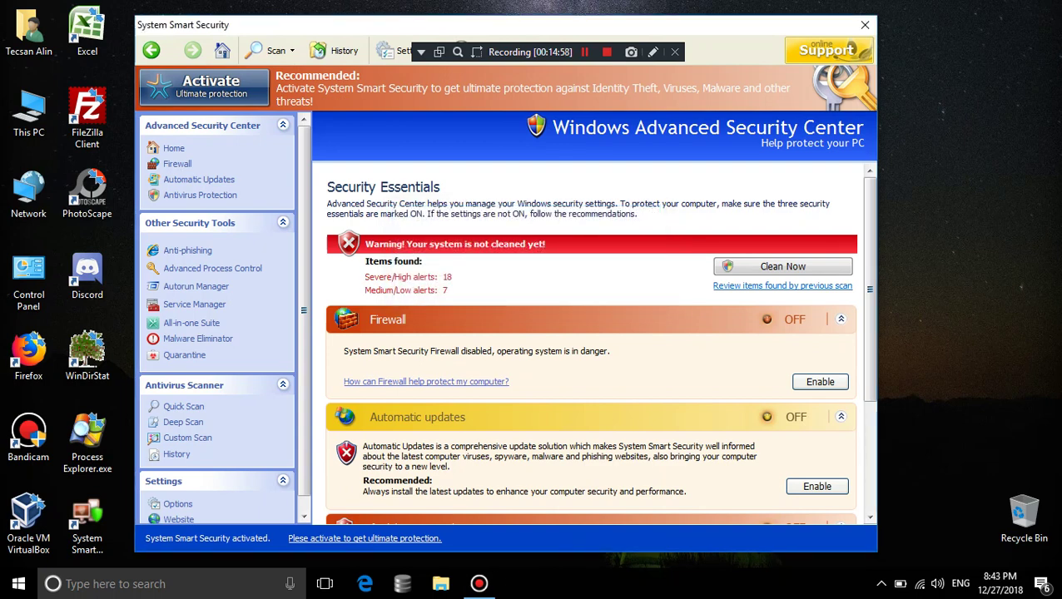
Start a Custom Scan and cancel its folder selection
left_click(187, 438)
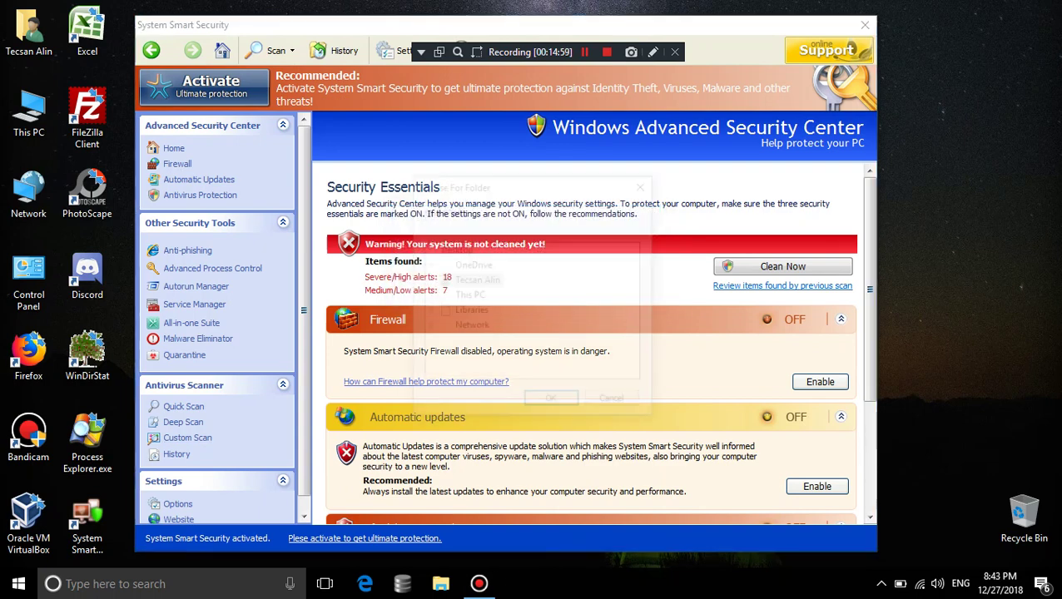
left_click(615, 401)
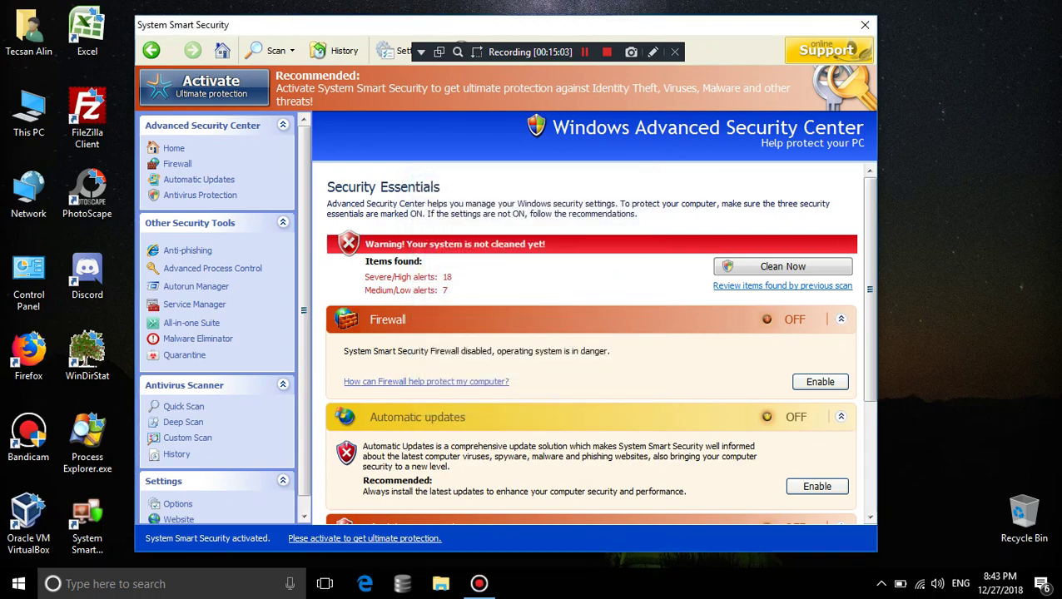
Collapse the Antivirus protection section on the Home page and dismiss the Trial version prompt
scroll(600, 342, "down", 2)
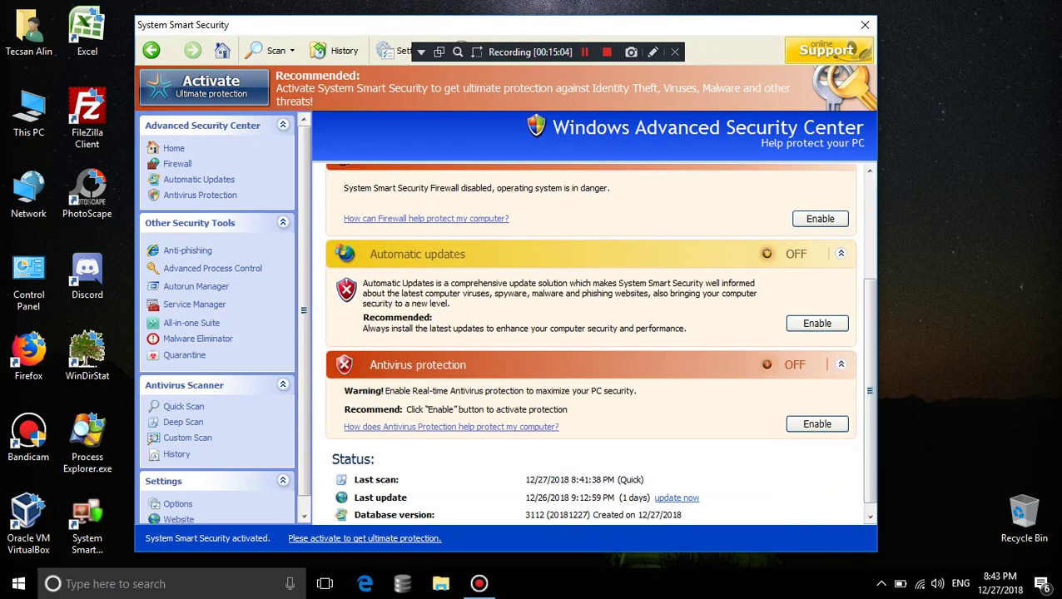
scroll(601, 342, "down", 1)
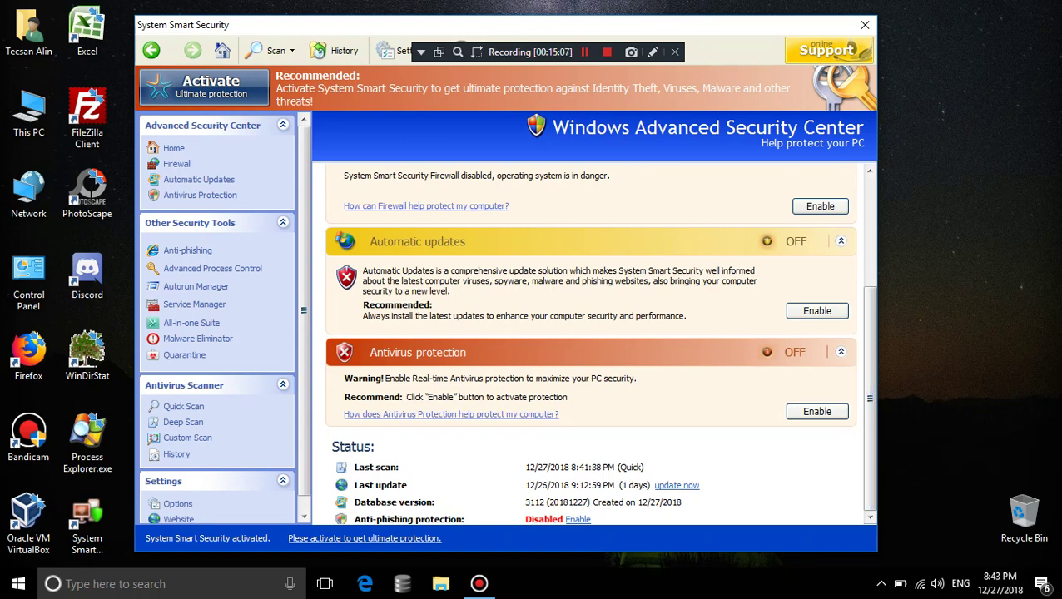
left_click(417, 352)
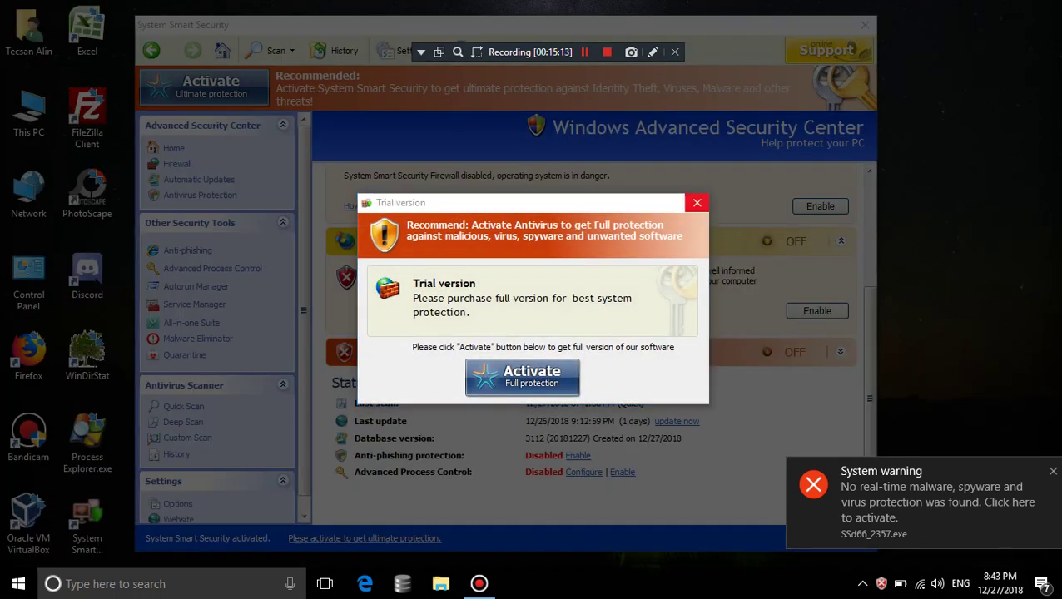
left_click(697, 203)
key("Left")
key("Return")
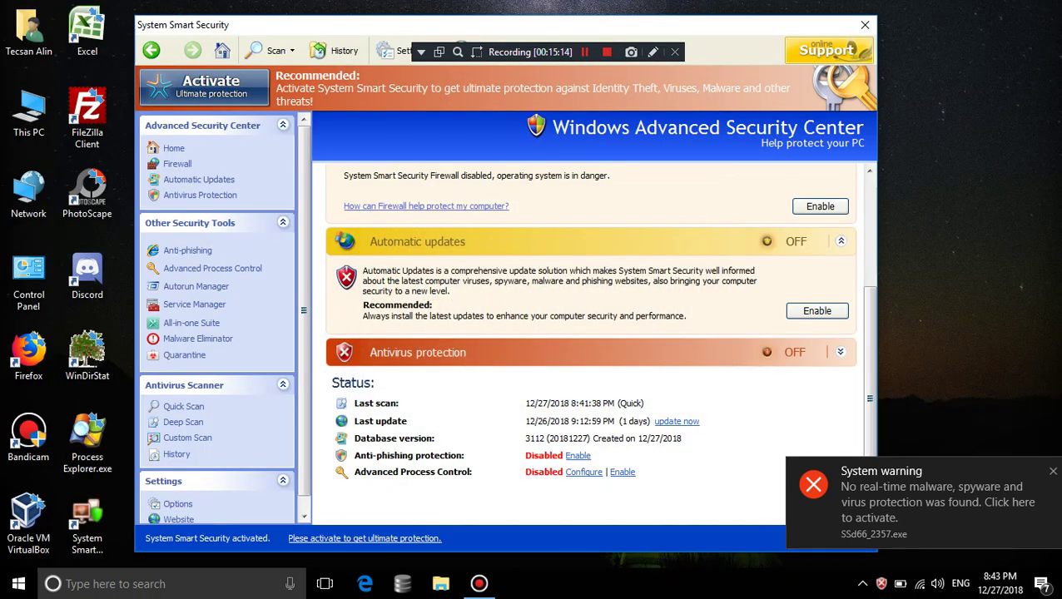
Try to change the status of SSd66_2357.exe in Advanced Process Control and dismiss the Trial version prompts
left_click(475, 283)
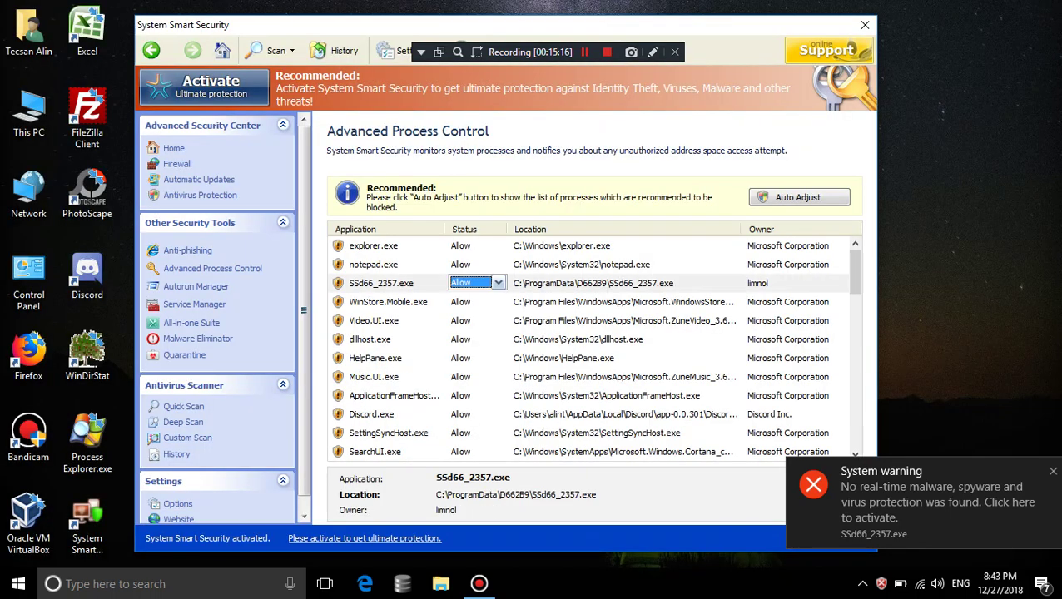
key("alt+Down")
key("Down")
key("Return")
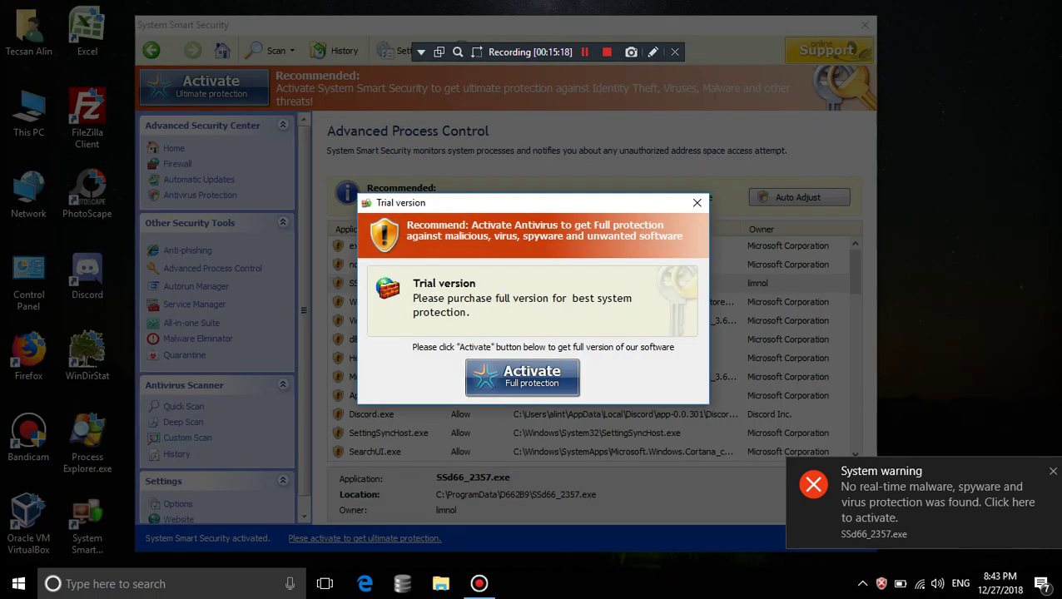
key("Escape")
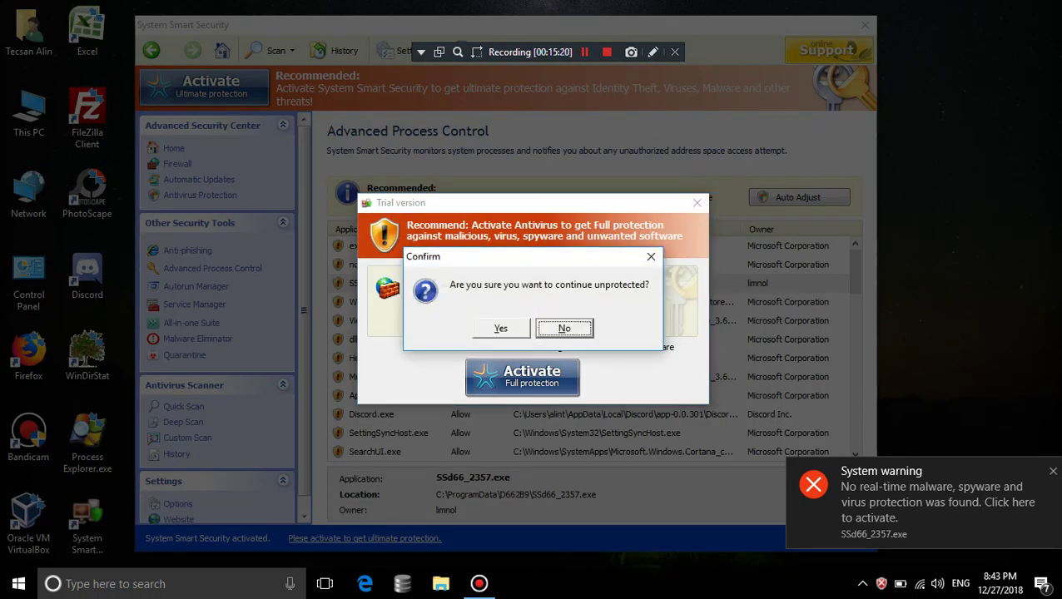
key("Return")
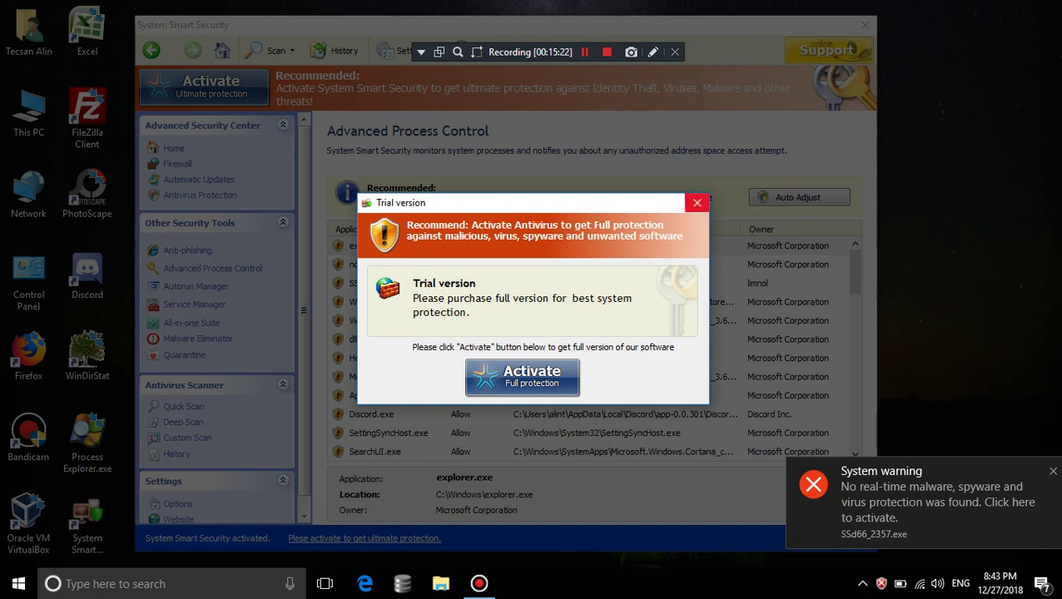
key("Escape")
key("Return")
Try to set the status of ucs.exe to Protect in the process list and dismiss the Trial version prompt
key("Down")
key("Down")
key("Down")
key("Down")
key("Down")
scroll(592, 350, "down", 3)
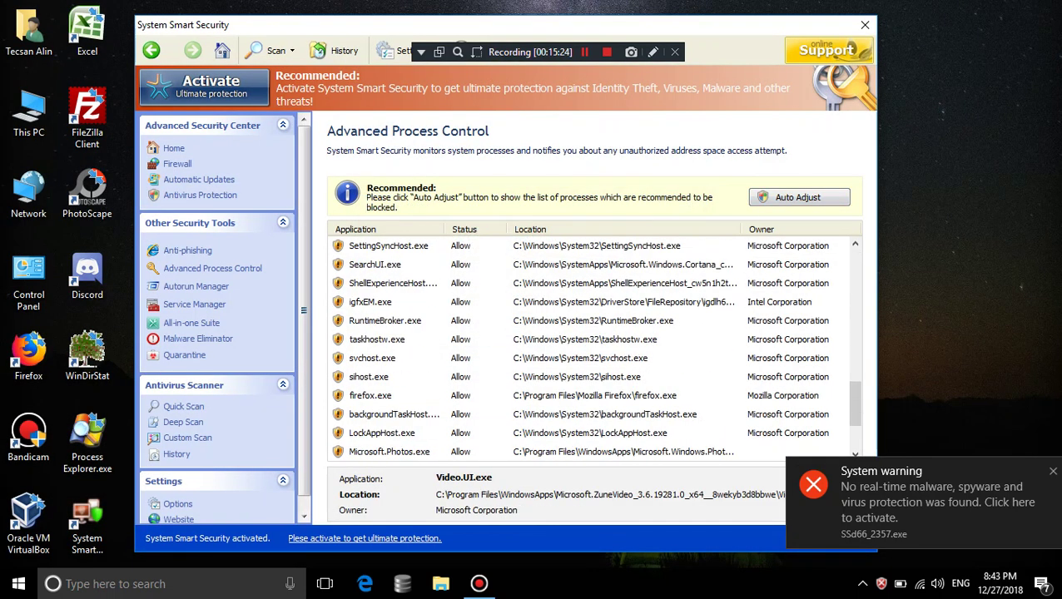
scroll(591, 350, "down", 3)
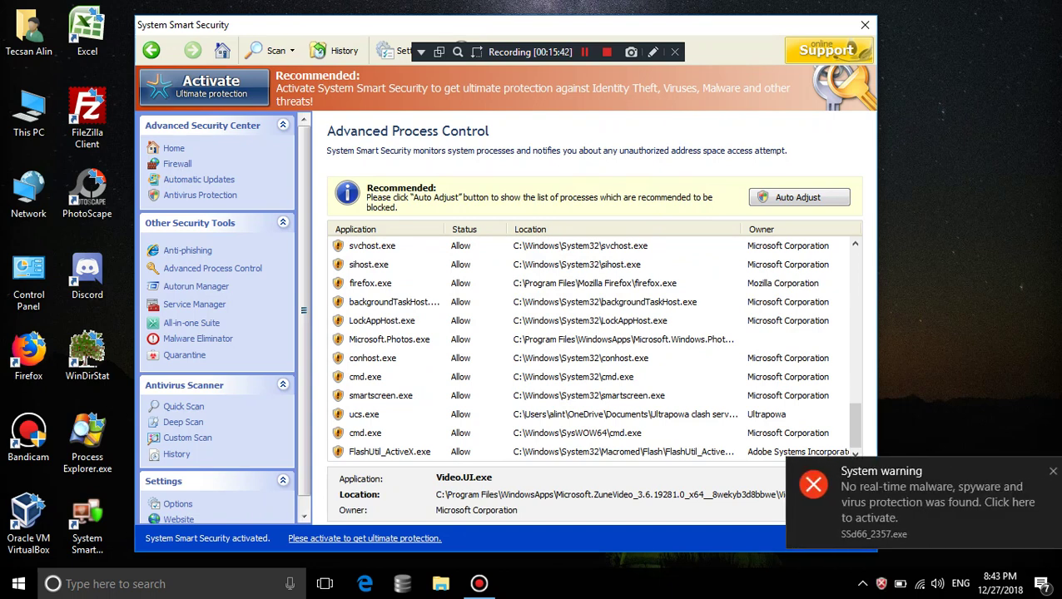
left_click(466, 414)
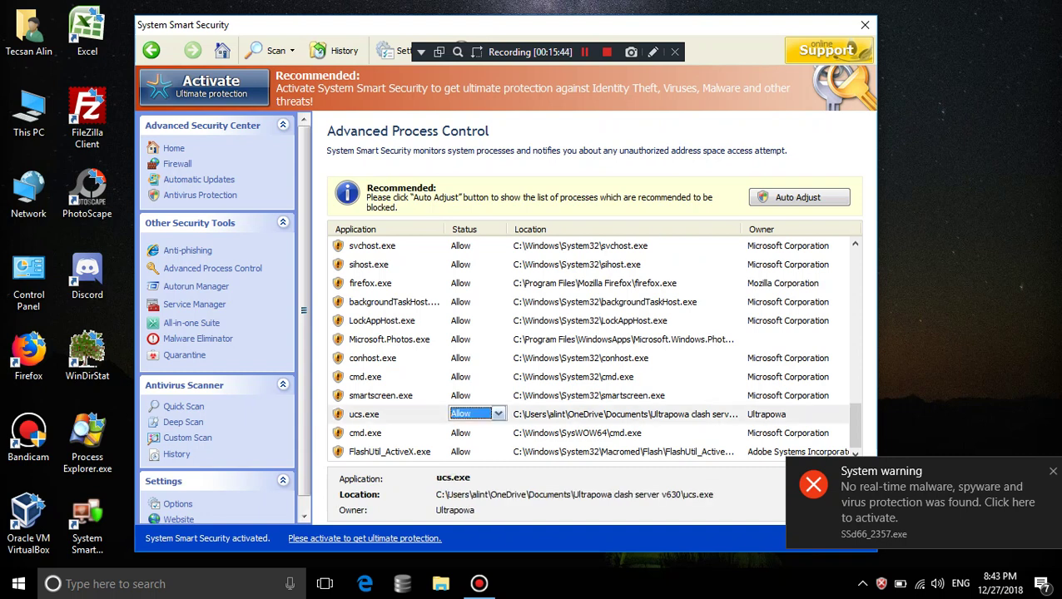
left_click(470, 413)
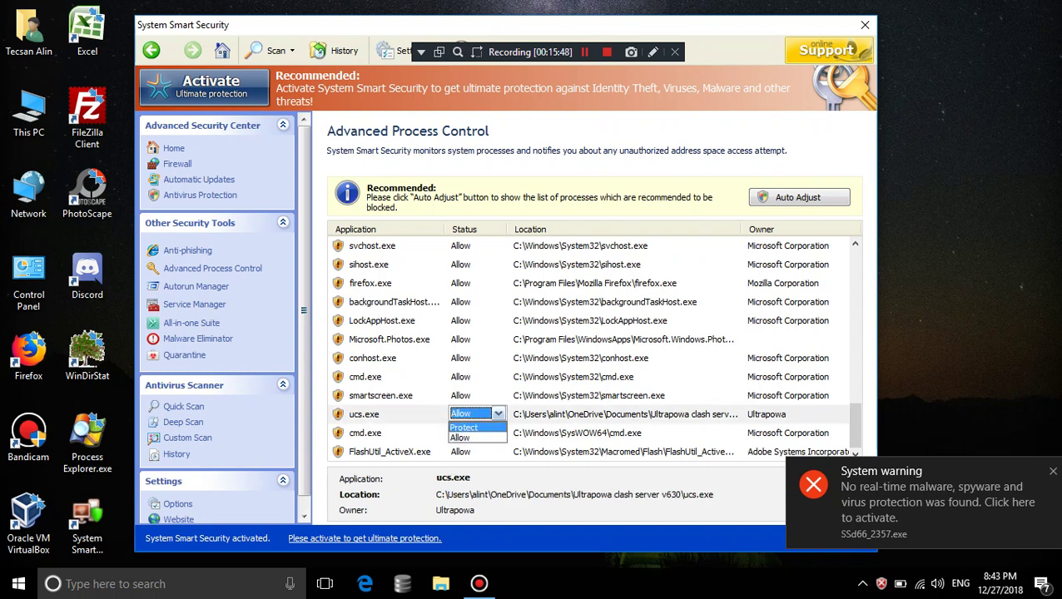
key("Return")
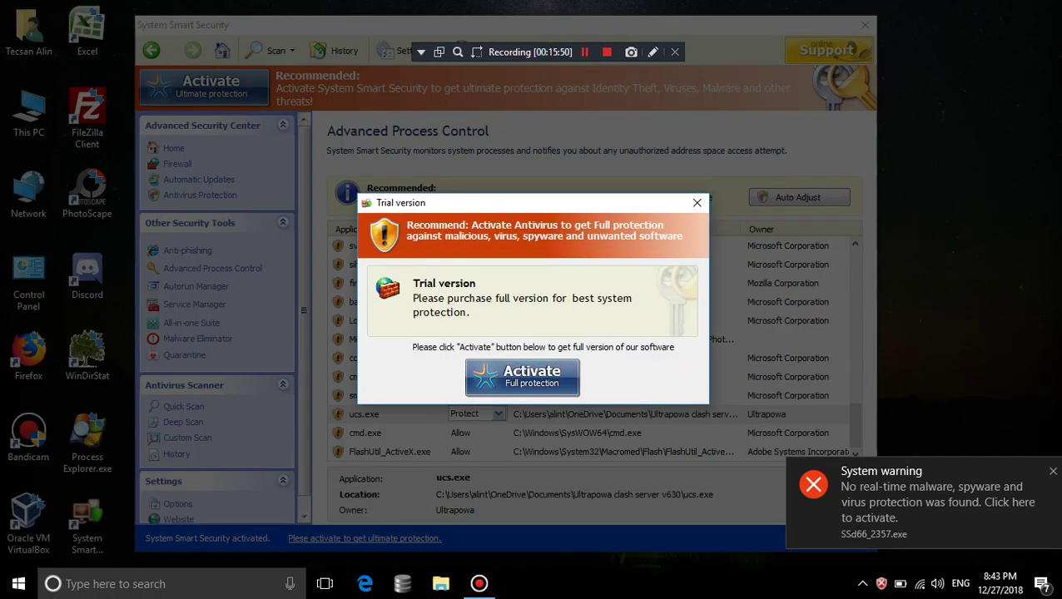
key("Escape")
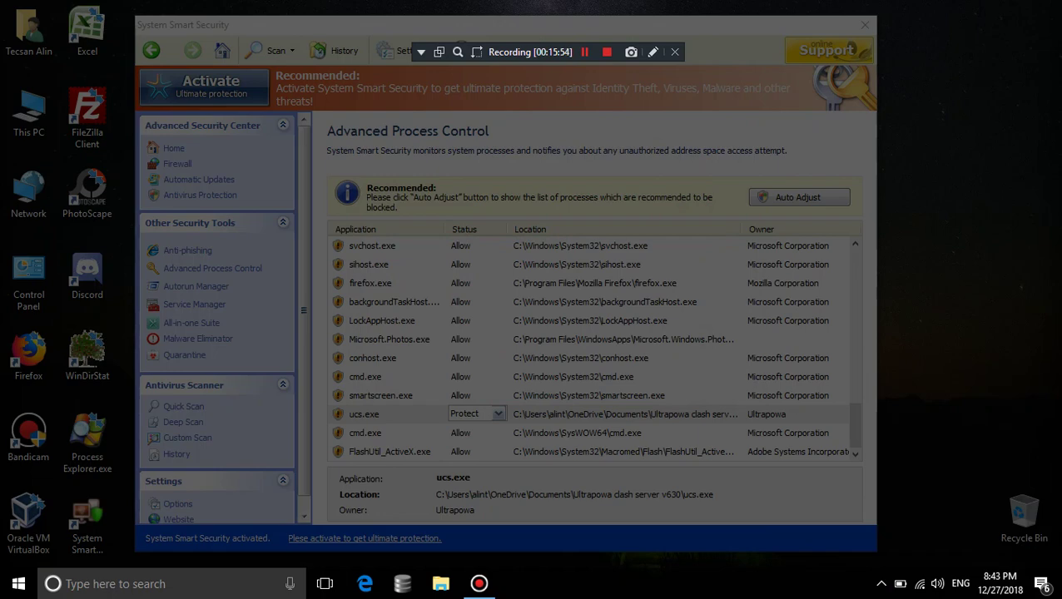
Search the web in Internet Explorer for "fakevimes rogue antivirus removal" and dismiss the firewall System Alert
left_click(365, 377)
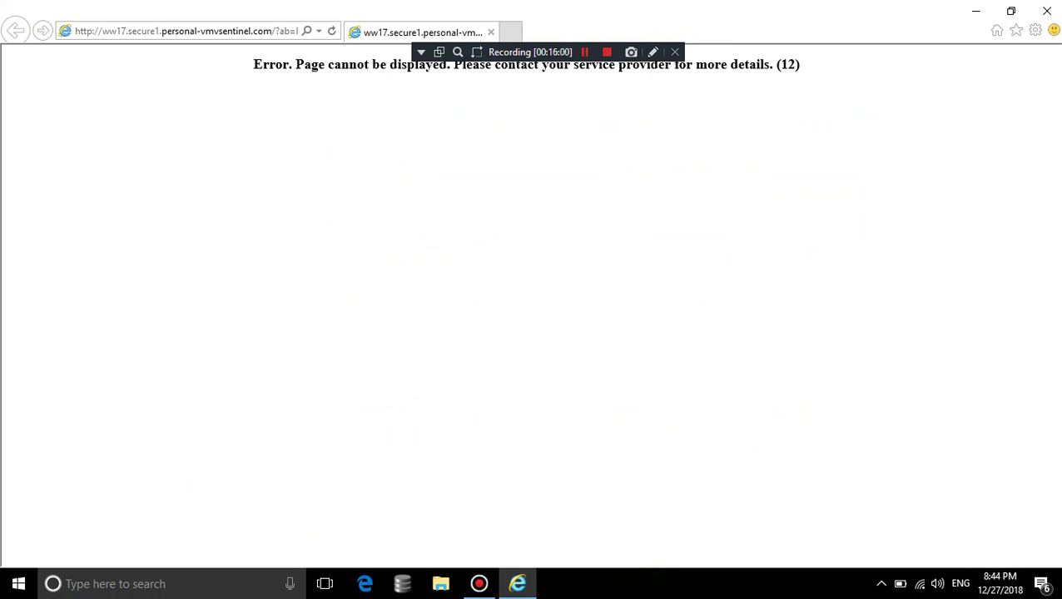
key("alt+d")
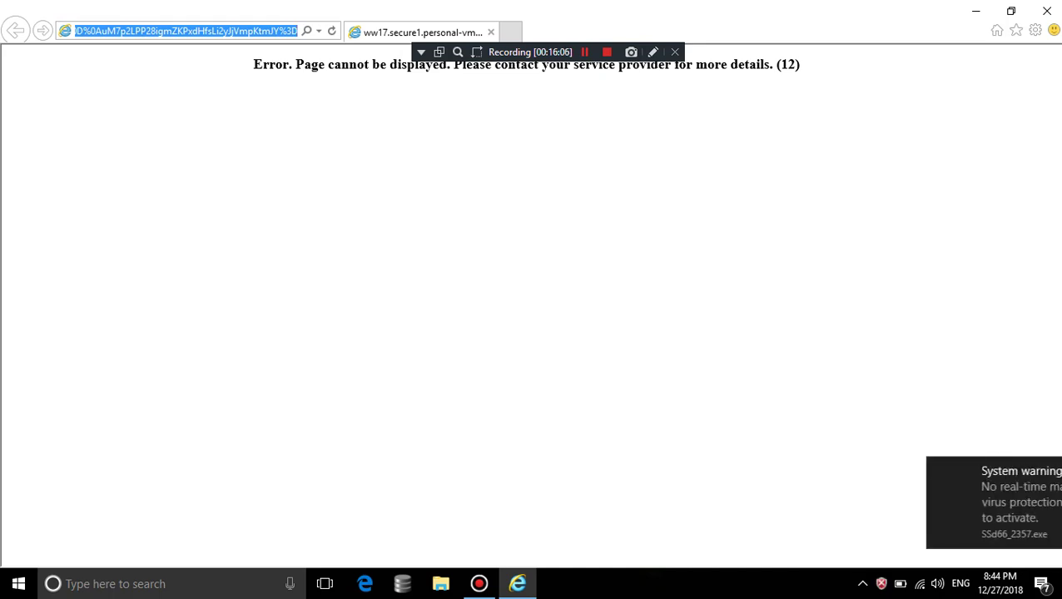
key("BackSpace")
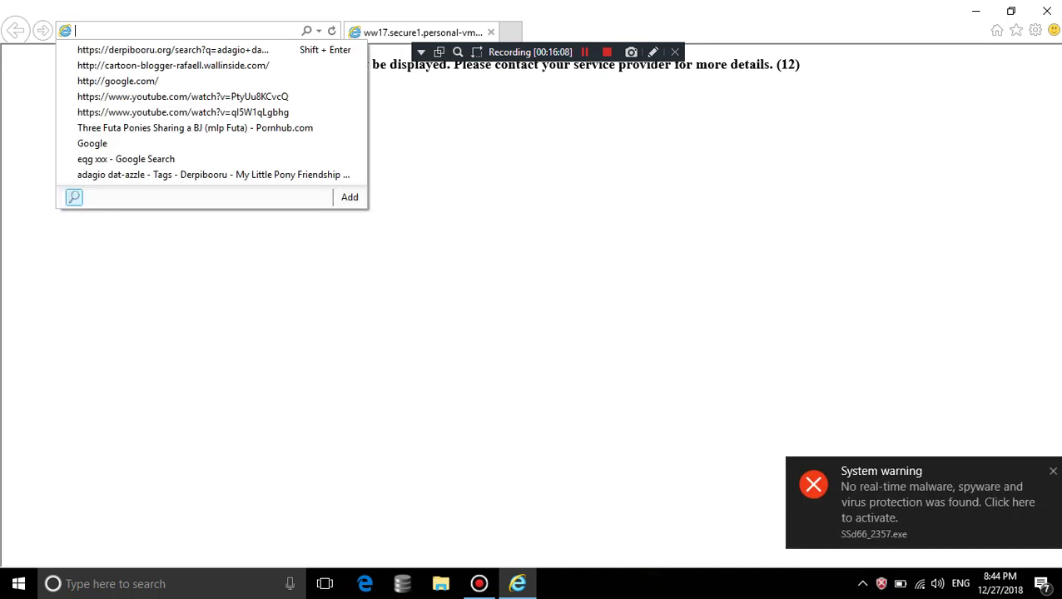
type("fake")
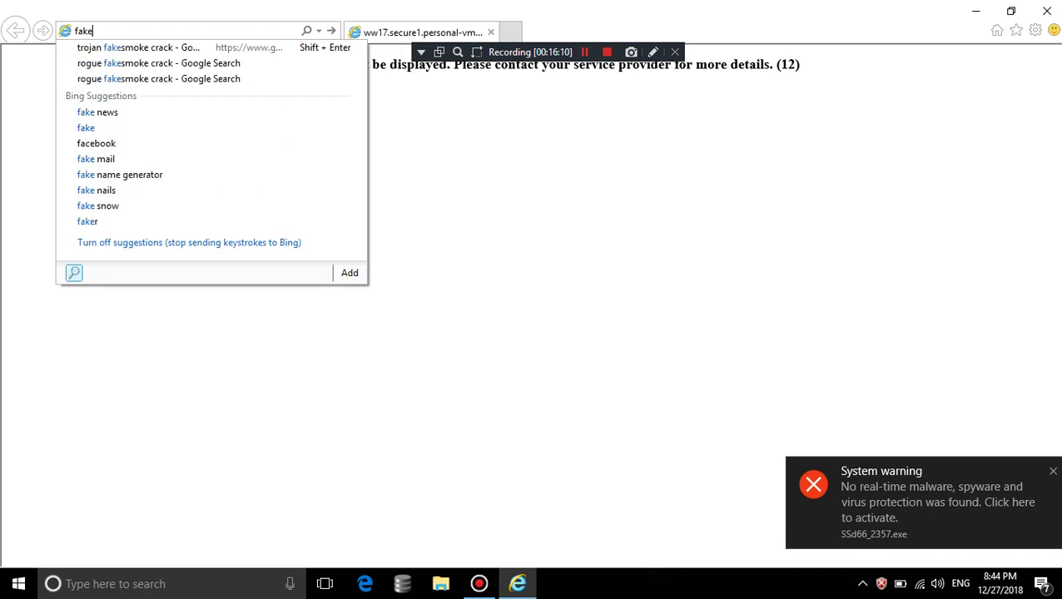
type("vimes rogue")
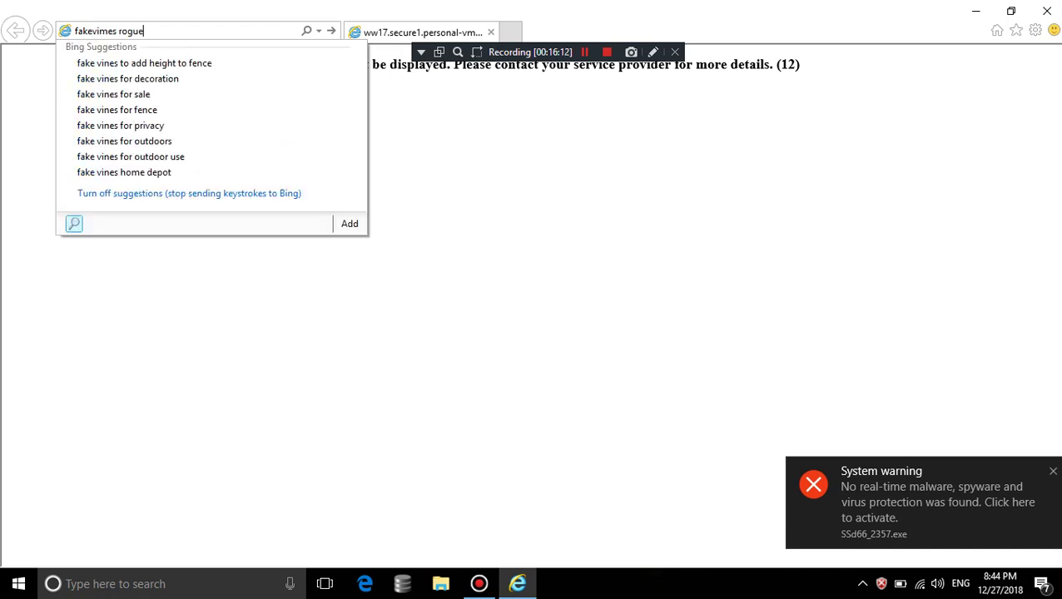
type(" antivirus removal")
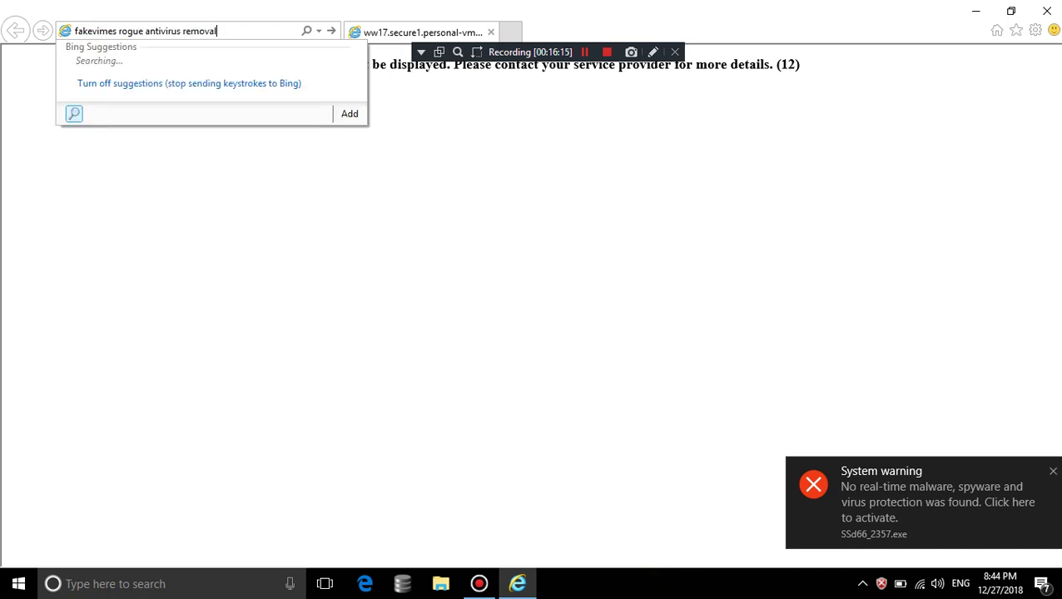
key("Return")
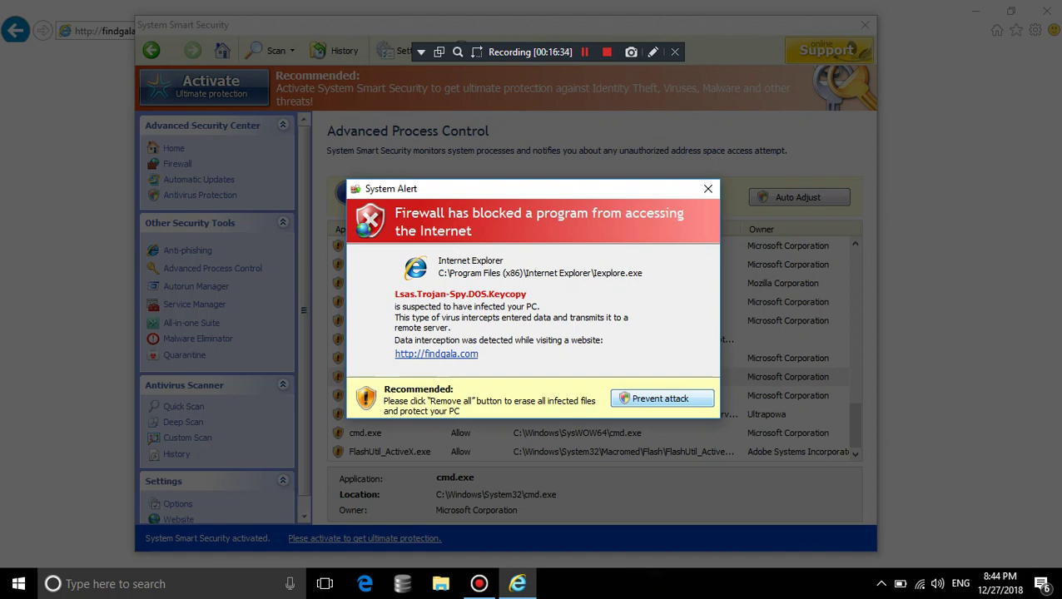
left_click(707, 189)
left_click(498, 327)
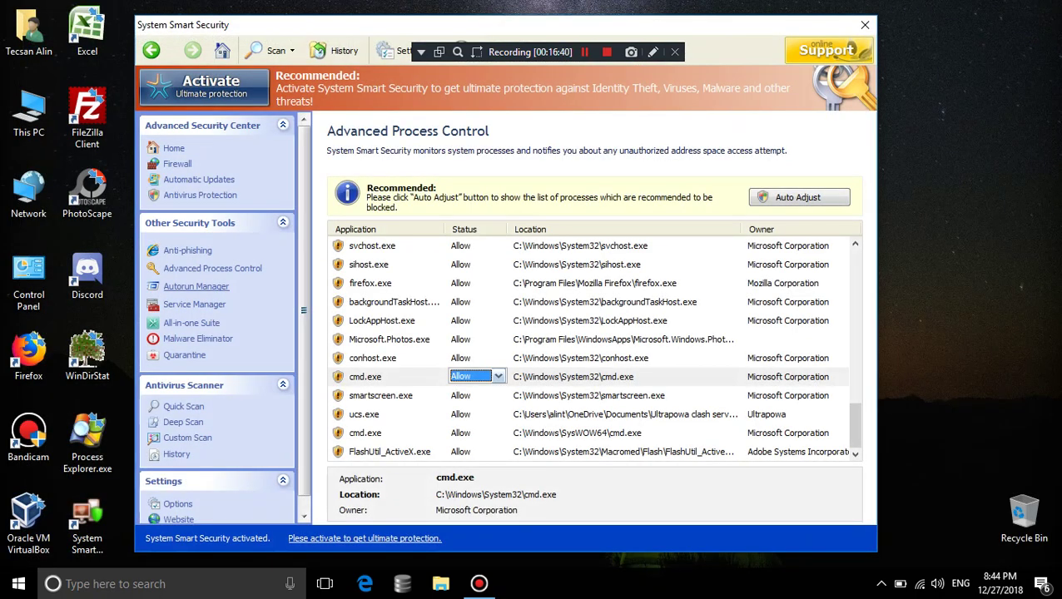
Examine the Advanced Process Control list, checking firefox.exe, Microsoft.Photos.exe, explorer.exe and SSd66_2357.exe
left_click(370, 283)
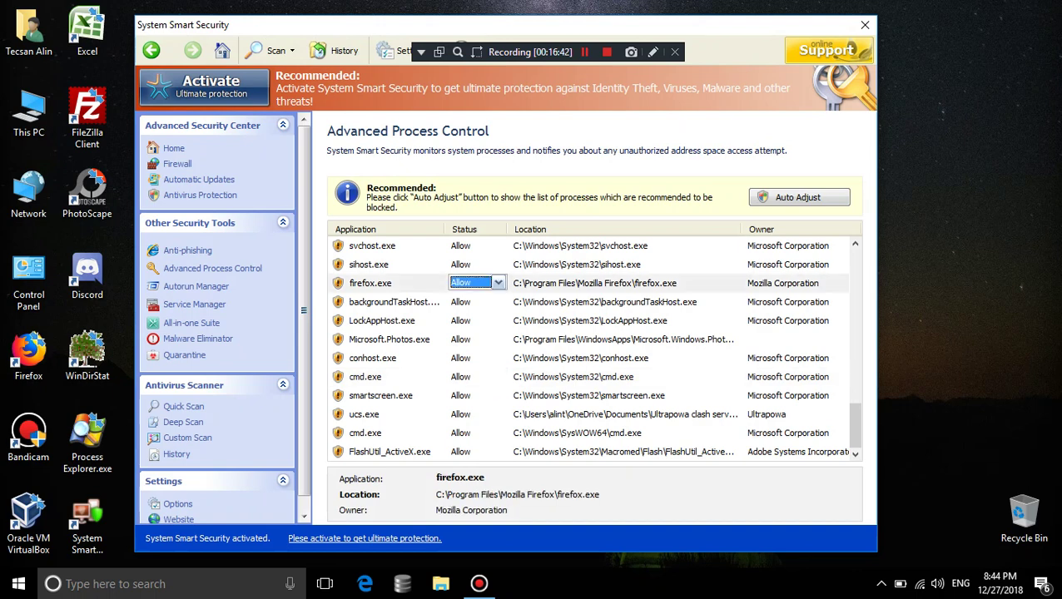
scroll(591, 350, "up", 2)
left_click(394, 283)
scroll(591, 349, "up", 5)
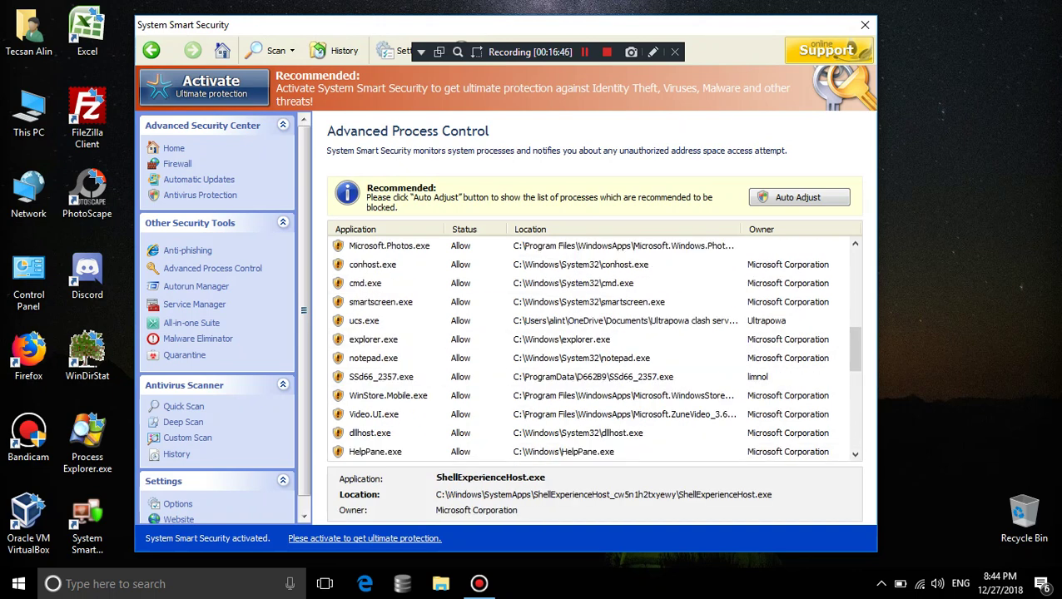
left_click(389, 245)
scroll(591, 350, "up", 4)
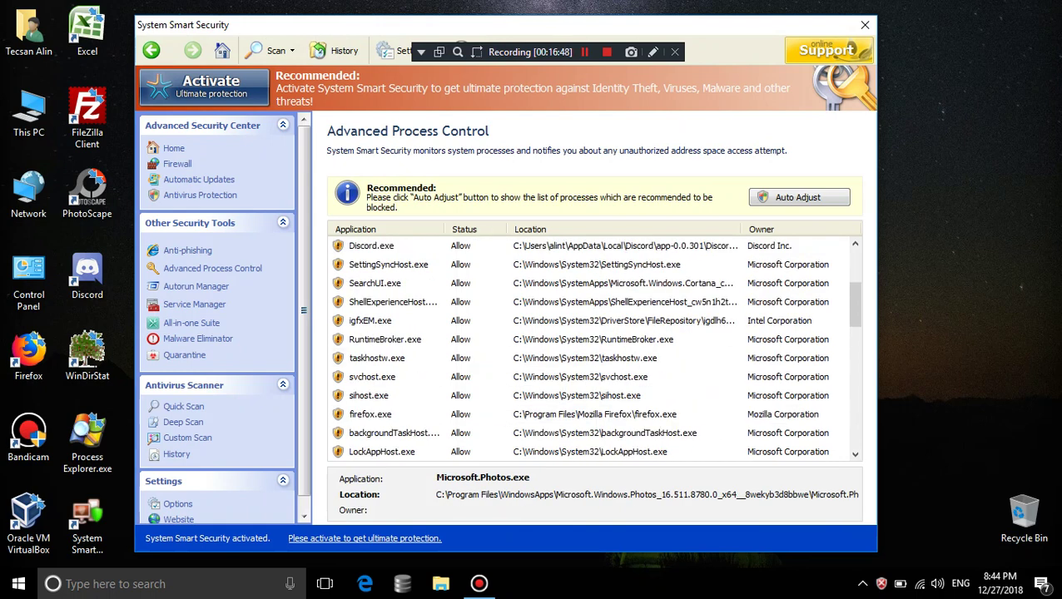
scroll(591, 349, "up", 3)
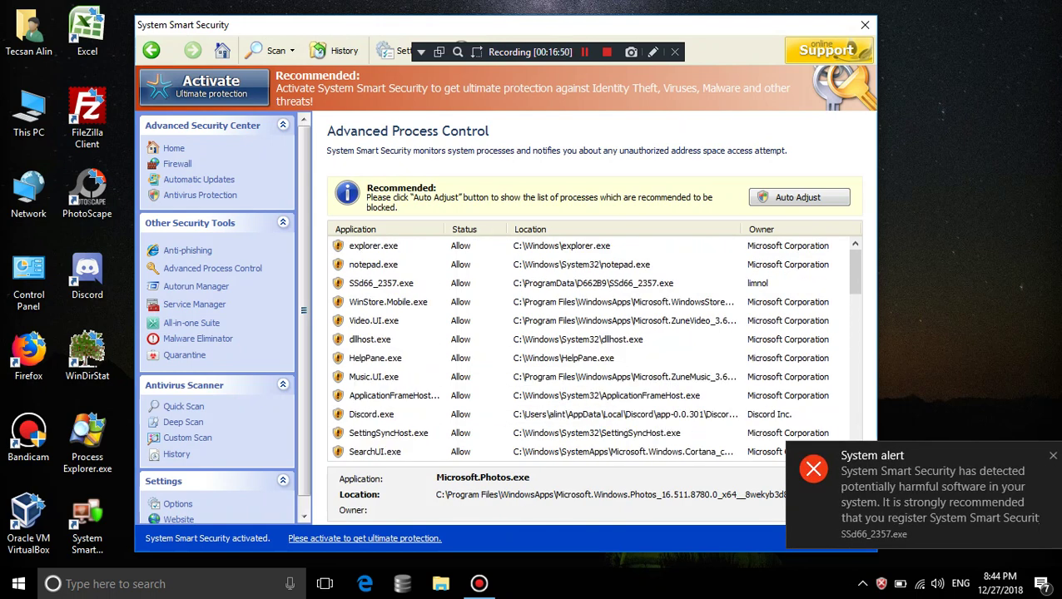
left_click(466, 246)
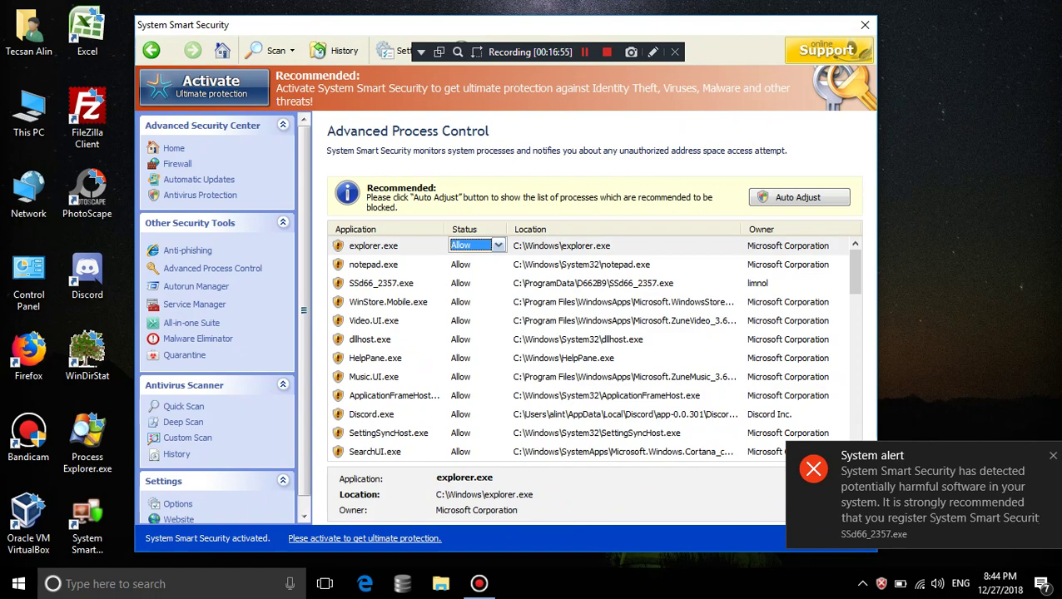
left_click(466, 283)
scroll(591, 350, "up", 2)
scroll(591, 350, "up", 2)
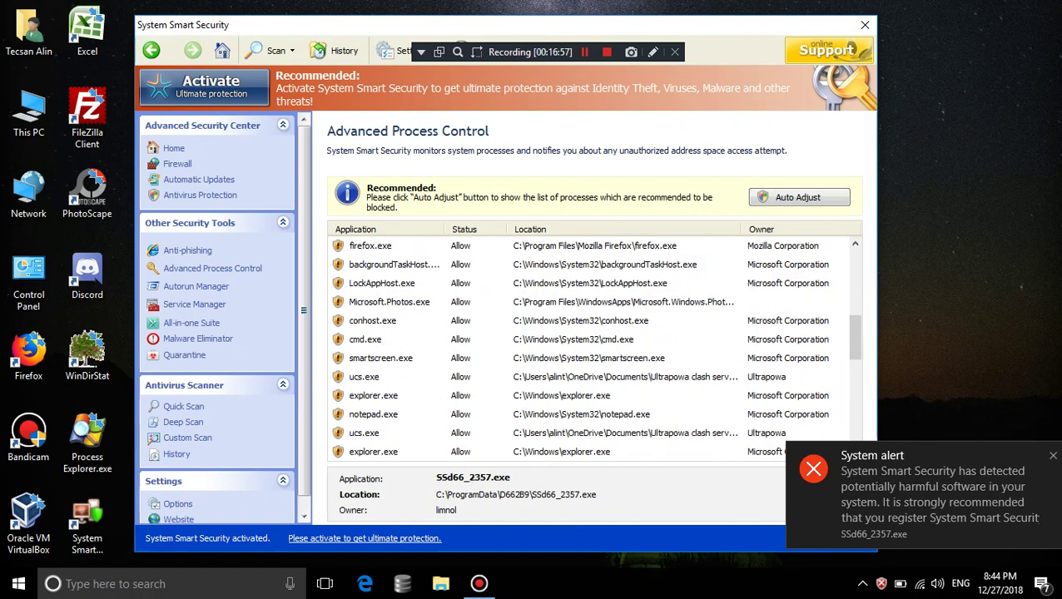
Try to open the Malware Eliminator and dismiss the Trial version prompt, choosing to continue unprotected
left_click(198, 339)
left_click(695, 202)
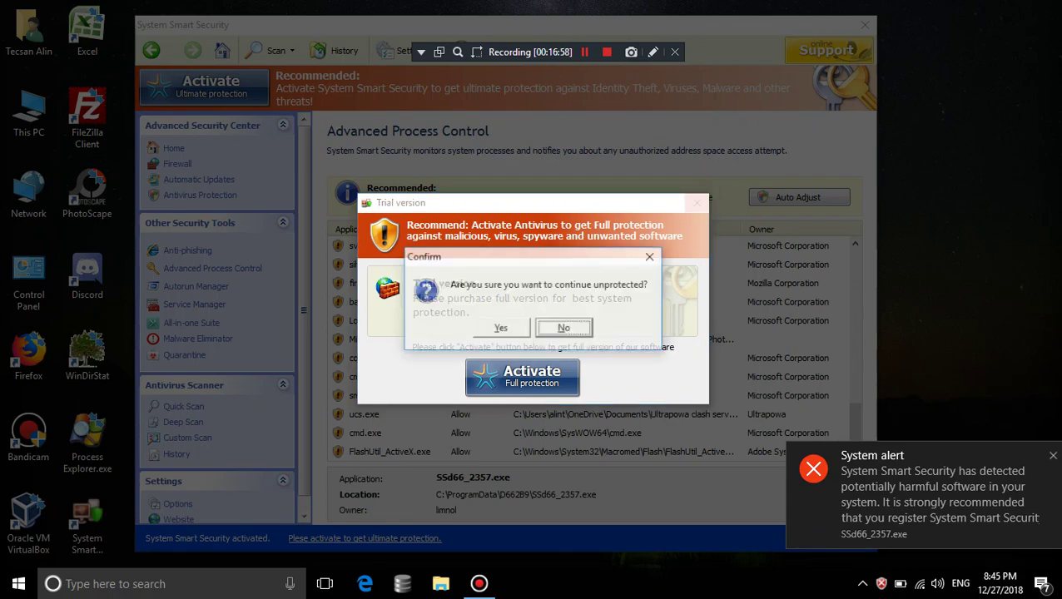
left_click(498, 329)
Browse the Windows utilities in the All-in-one Suite, then open its Time and date utility and close it unchanged
left_click(191, 323)
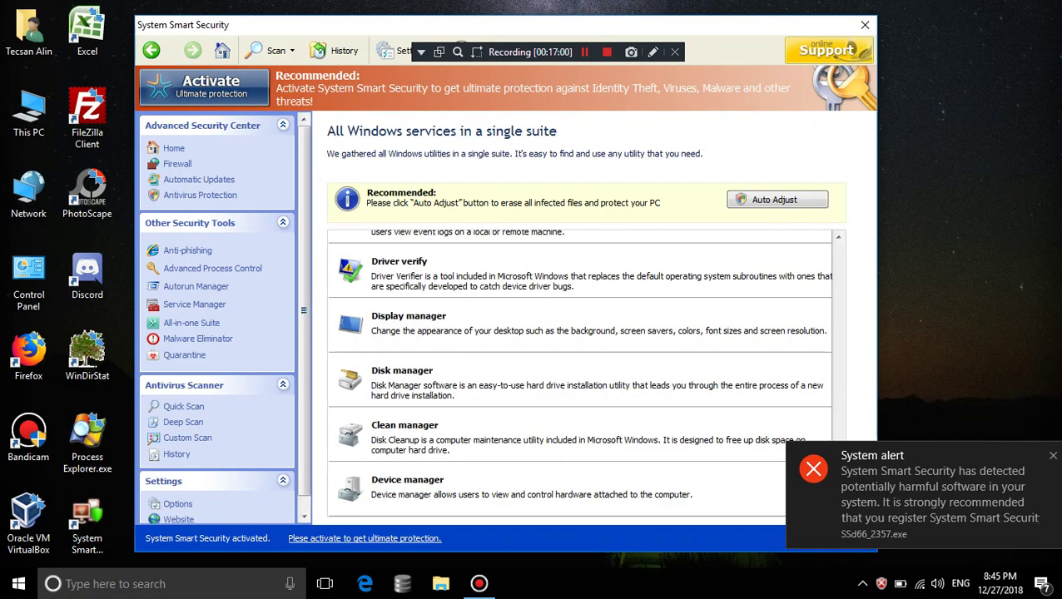
scroll(579, 375, "up", 3)
scroll(579, 375, "down", 3)
scroll(578, 375, "up", 3)
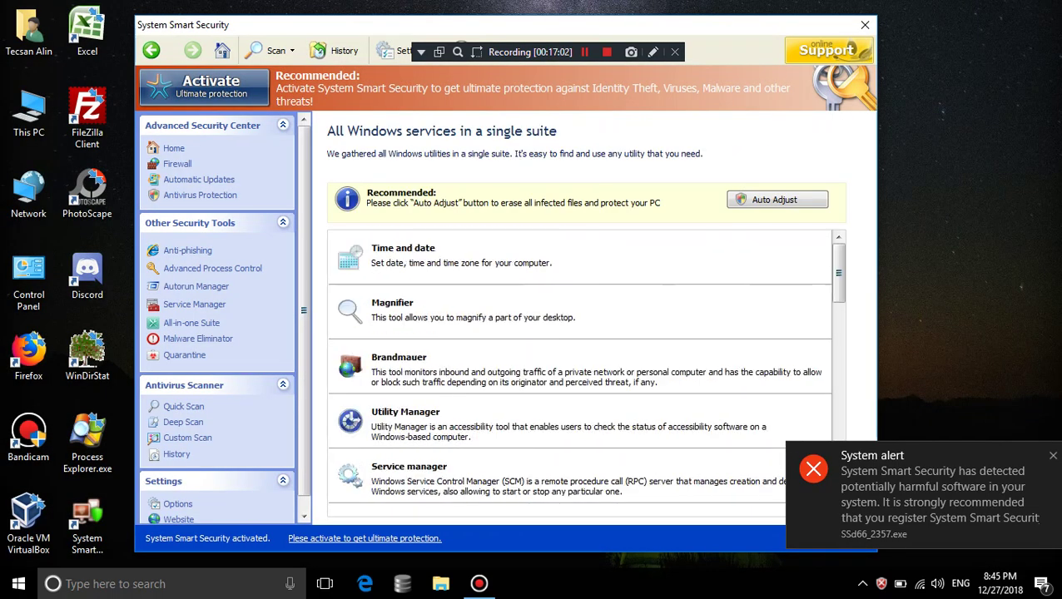
left_click(403, 248)
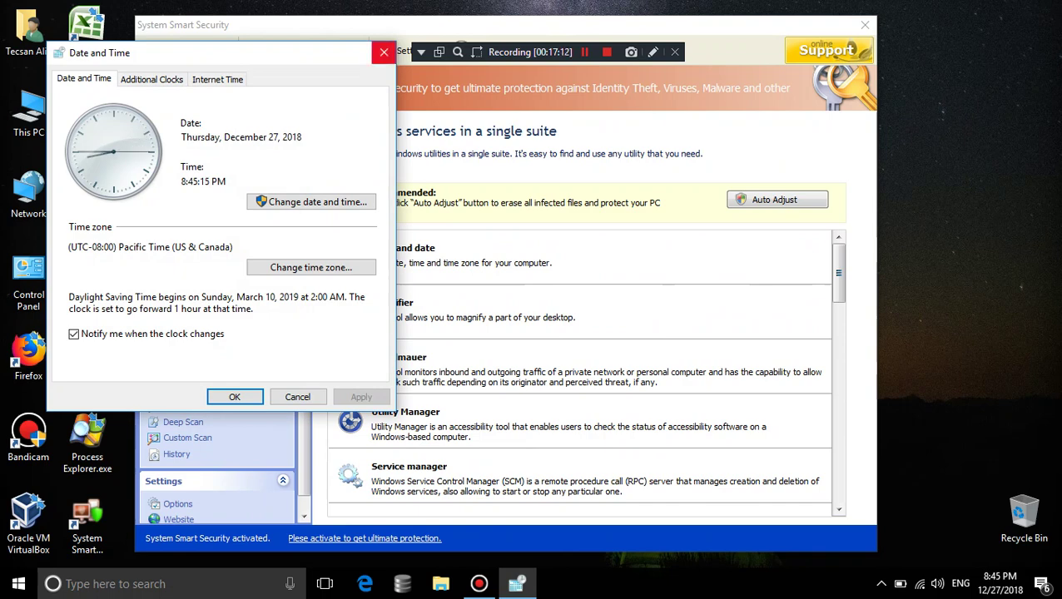
left_click(384, 53)
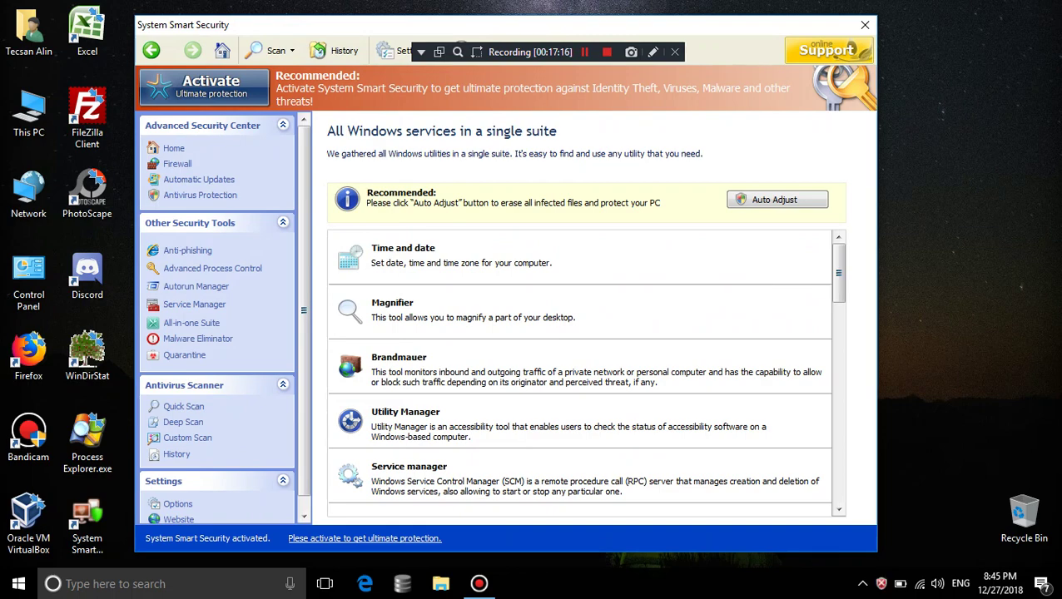
Open the Service Manager and bring up the Windows Services list
left_click(194, 304)
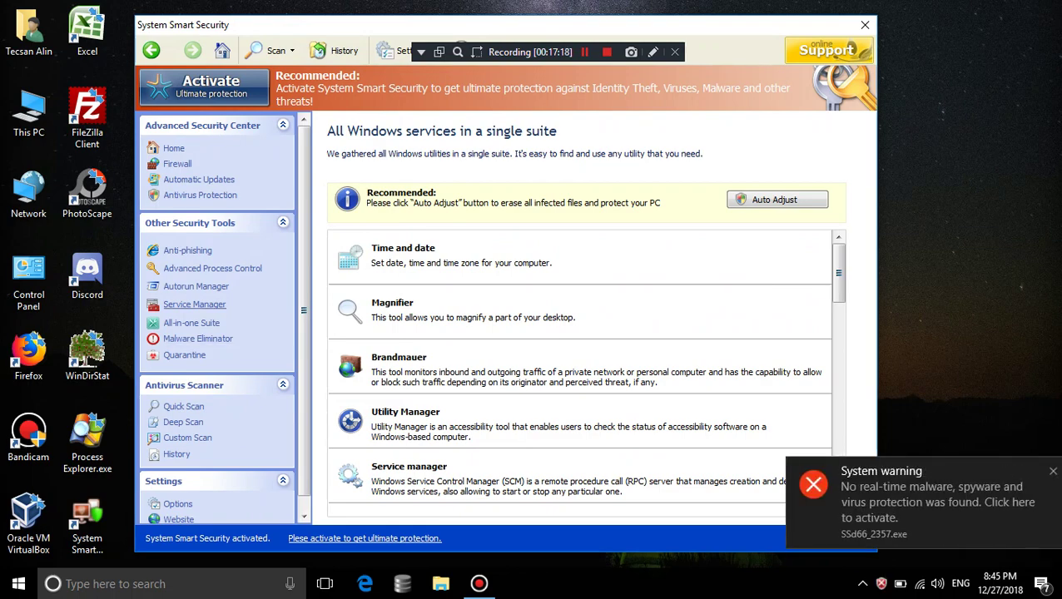
scroll(512, 308, "down", 1)
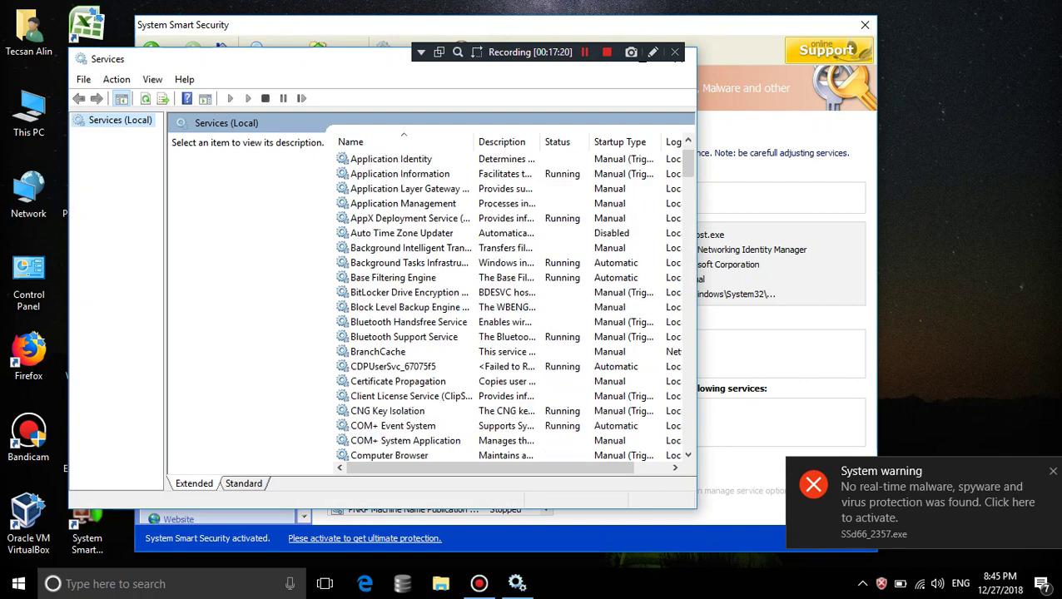
Move the Windows Services window aside and view the Radio Management Service and Microsoft Storage Spaces SMP details in Service Manager
scroll(512, 308, "up", 1)
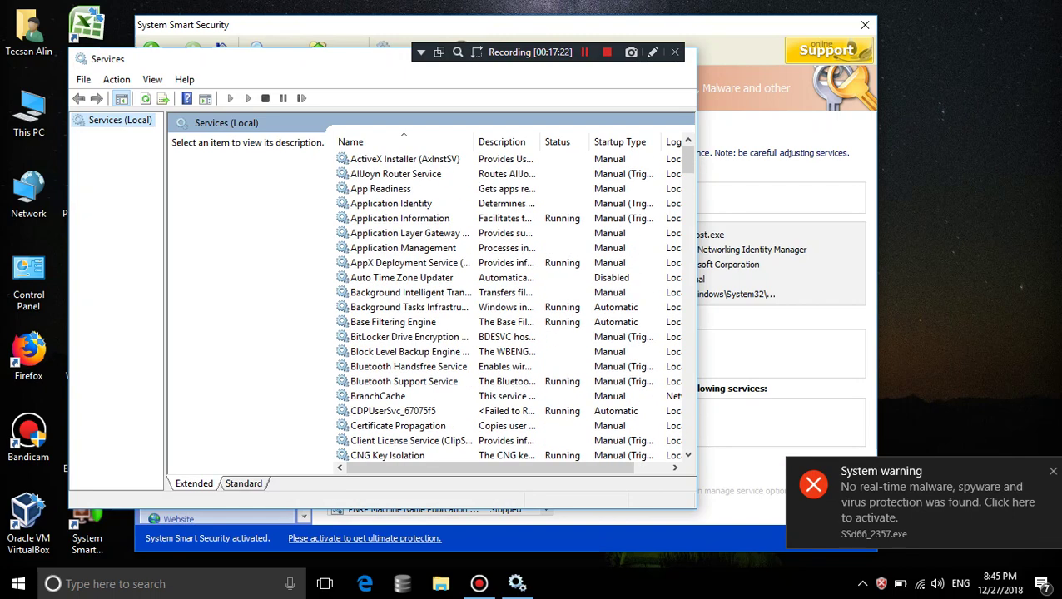
left_click_drag(249, 60, 208, 53)
left_click_drag(156, 20, 246, 20)
scroll(500, 398, "down", 6)
left_click(489, 398)
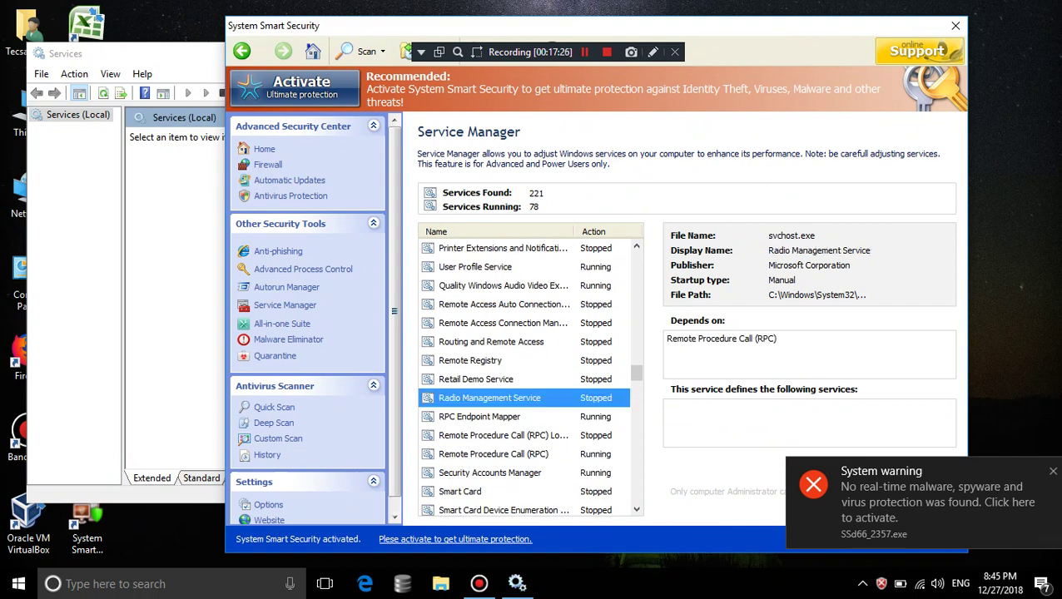
scroll(525, 374, "down", 3)
left_click(491, 379)
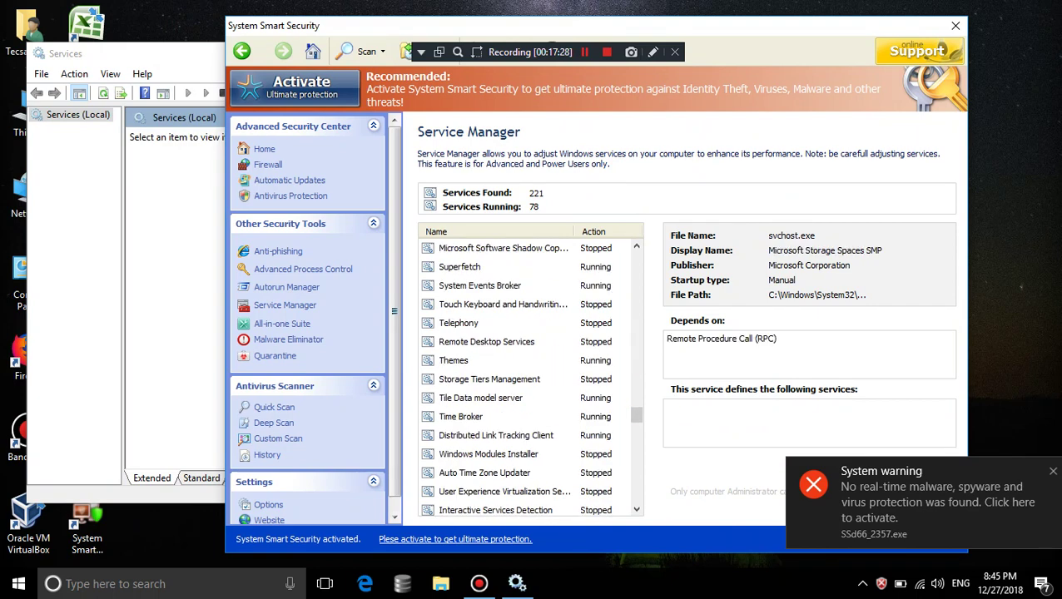
Bring the Windows Services window back to the front and close it
key("alt+Tab")
left_click_drag(208, 53, 247, 85)
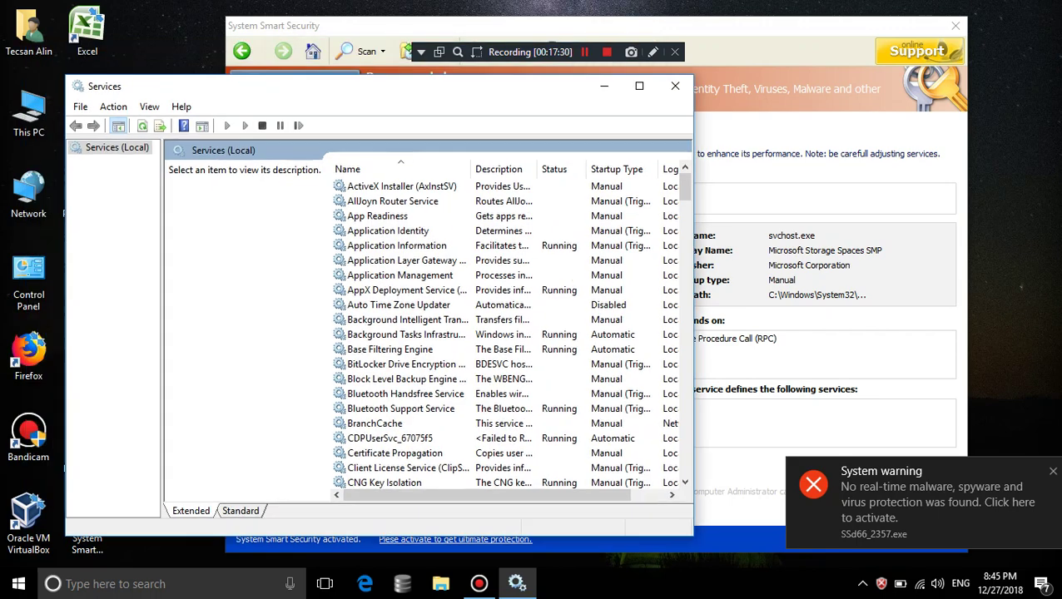
left_click(673, 84)
View the WalletService details in Service Manager, look through the remaining services and return to the Home page
left_click_drag(583, 26, 498, 10)
scroll(441, 399, "down", 5)
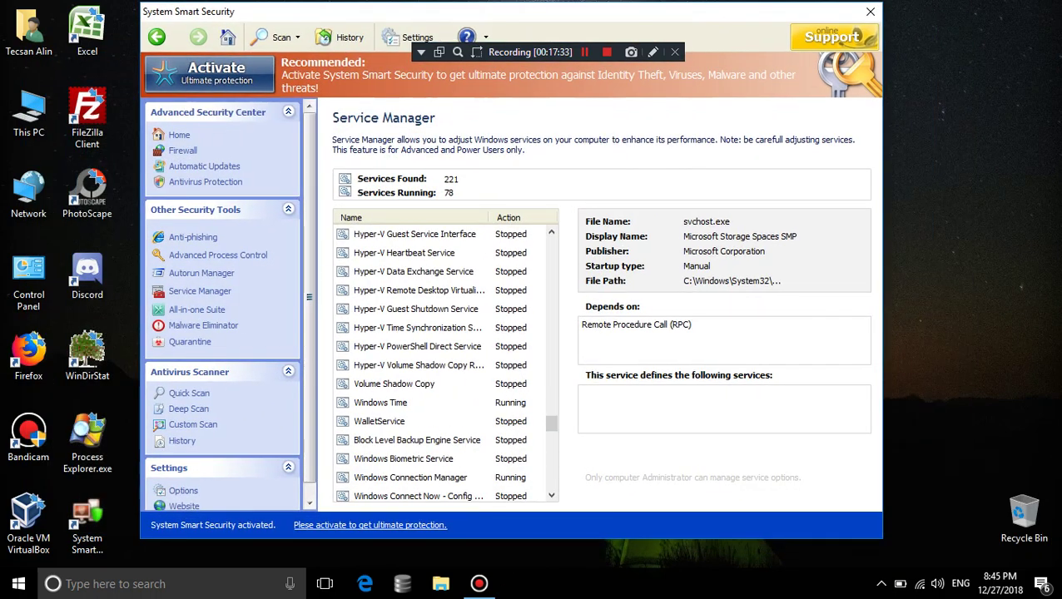
left_click(441, 421)
scroll(442, 400, "down", 10)
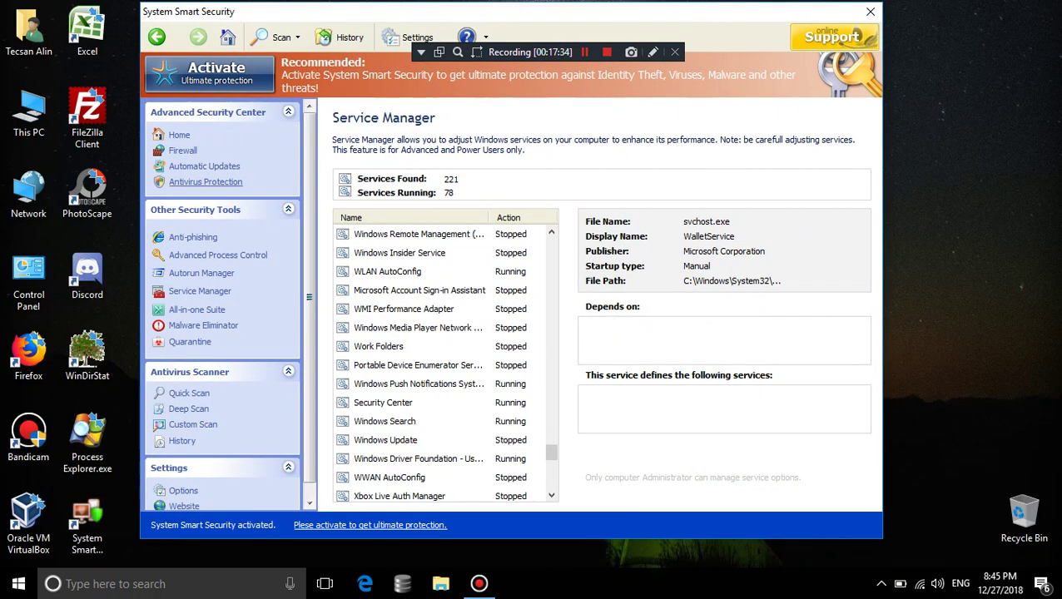
left_click(179, 135)
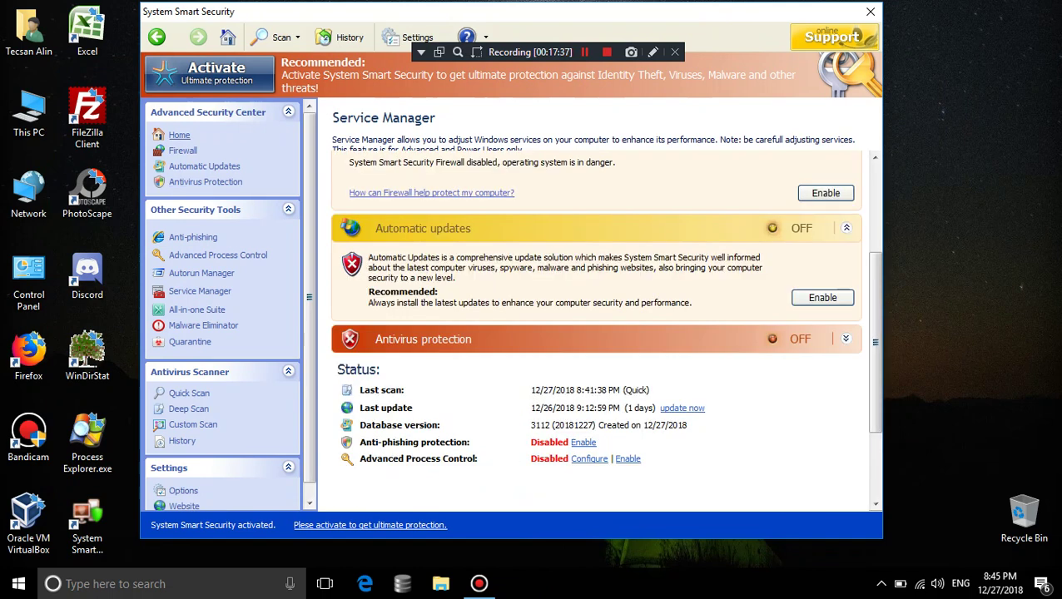
Launch Internet Explorer by running the iexplore command
key("super+r")
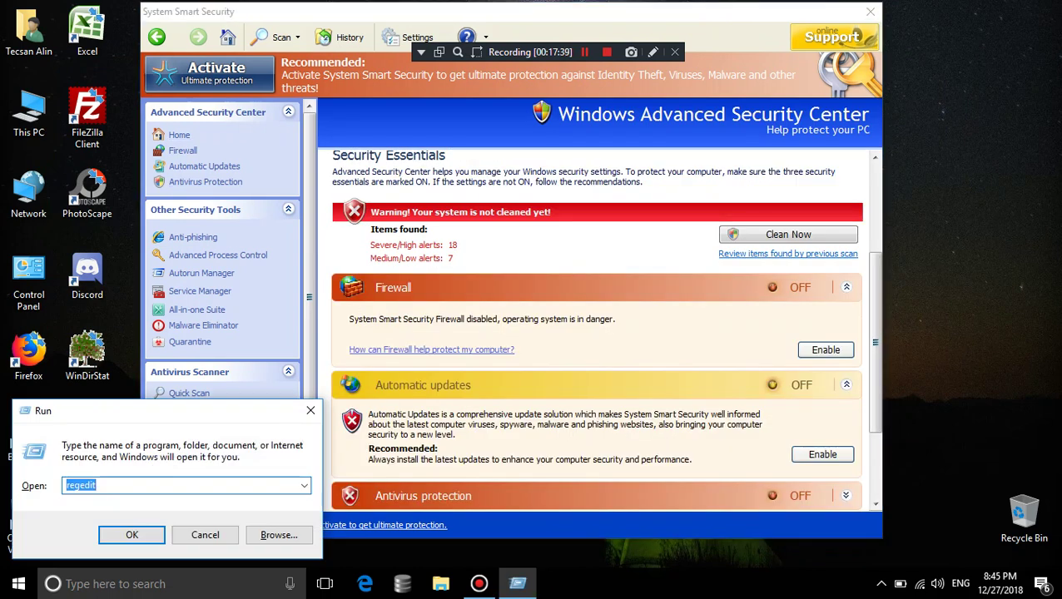
type("explorer")
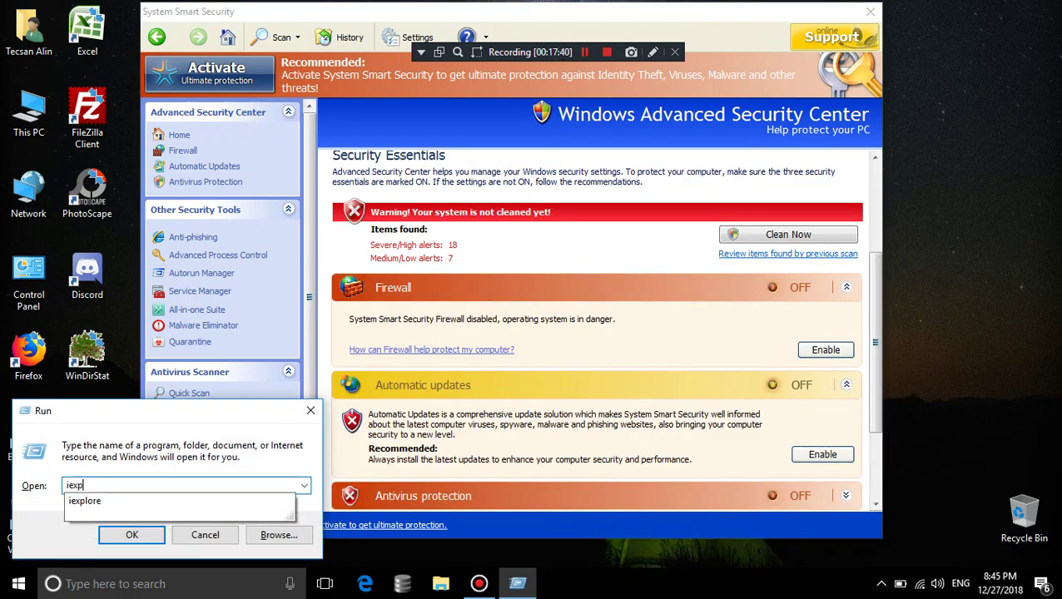
key("Return")
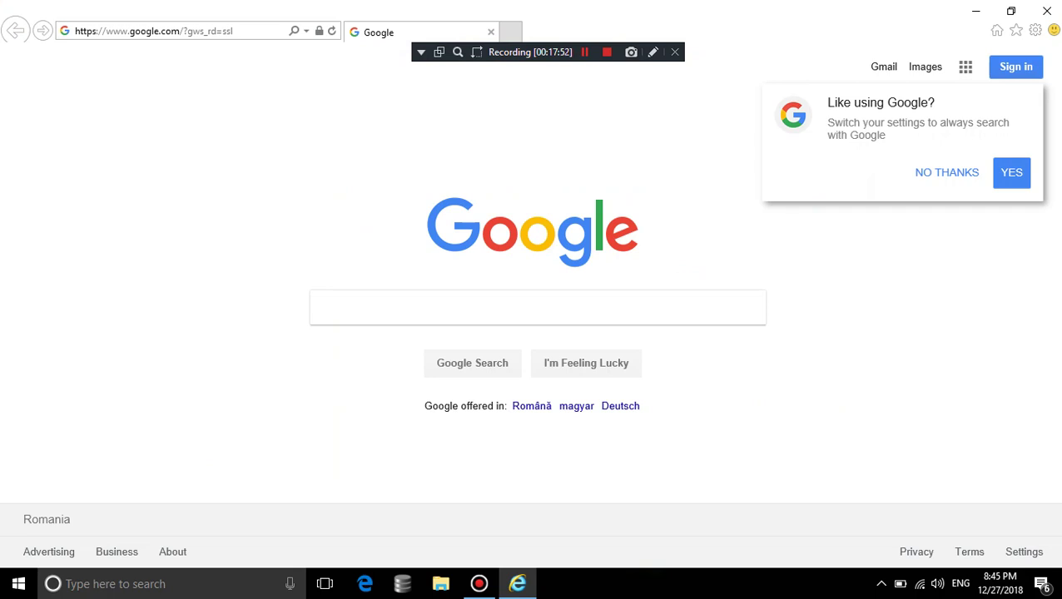
Open a suggested derpibooru.org address in Internet Explorer
left_click(154, 31)
type("derpibooru.org/")
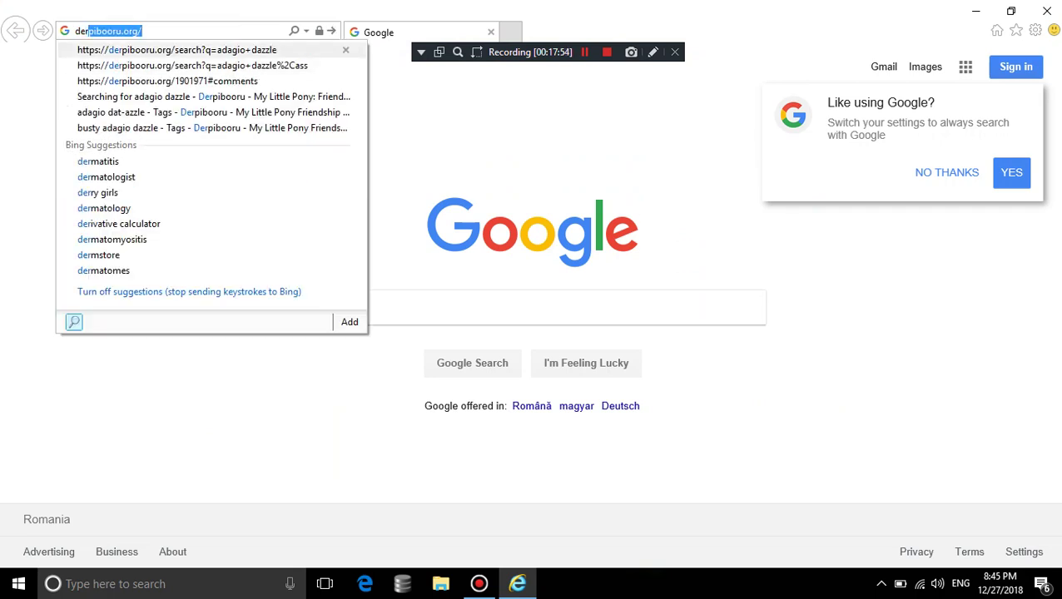
key("Down")
key("Return")
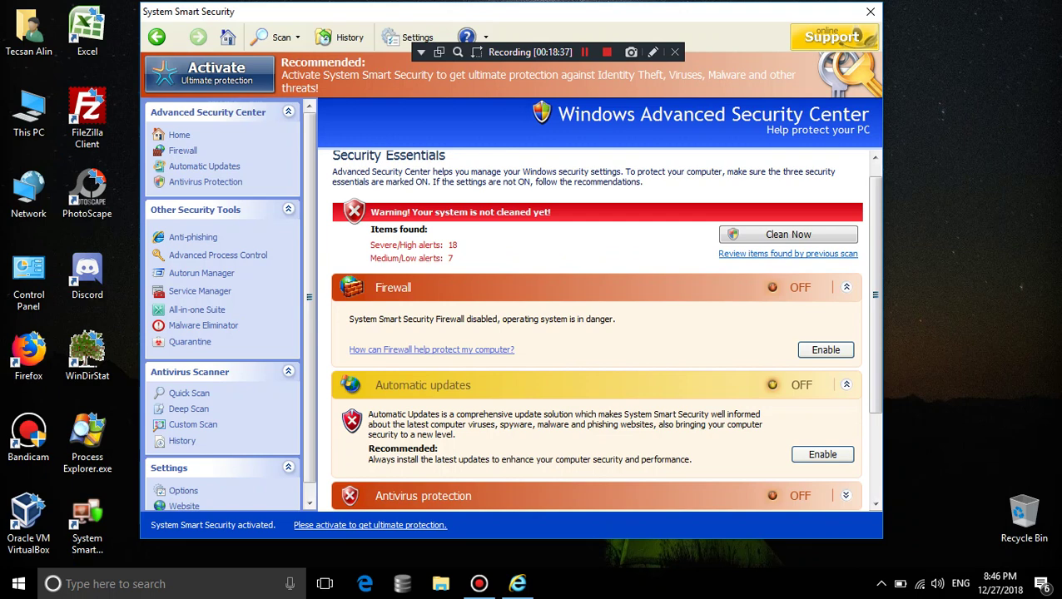
In System Smart Security's Service Manager, view the Microsoft Account Sign-in Assistant details and the third-party services further down the list
left_click(200, 291)
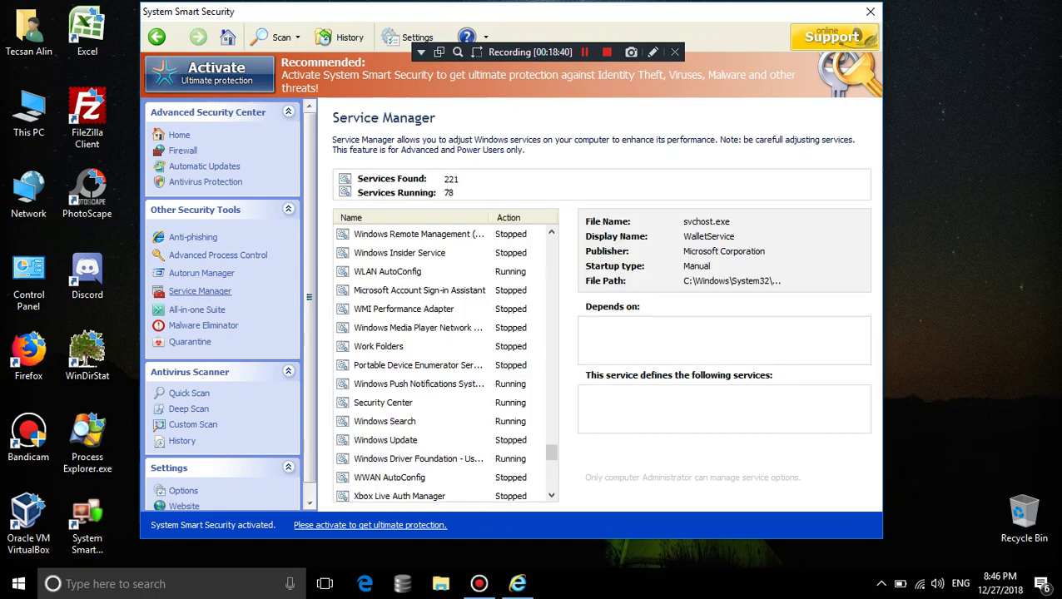
left_click(420, 290)
scroll(446, 363, "down", 10)
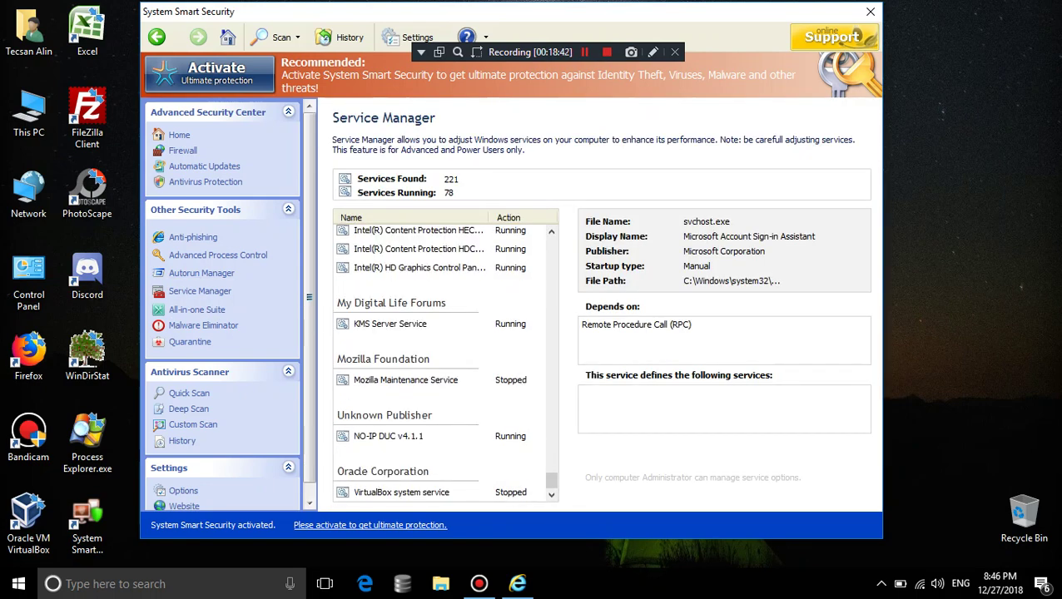
Examine the process list in Advanced Process Control, including the details of Video.UI.exe
left_click(219, 256)
left_click(466, 306)
scroll(599, 333, "up", 2)
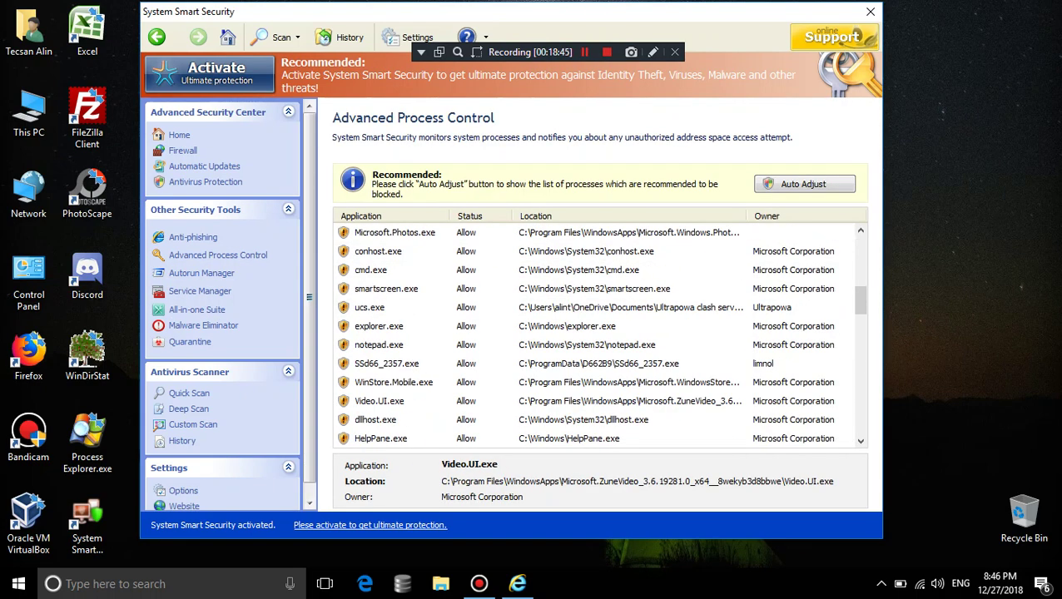
scroll(600, 333, "down", 5)
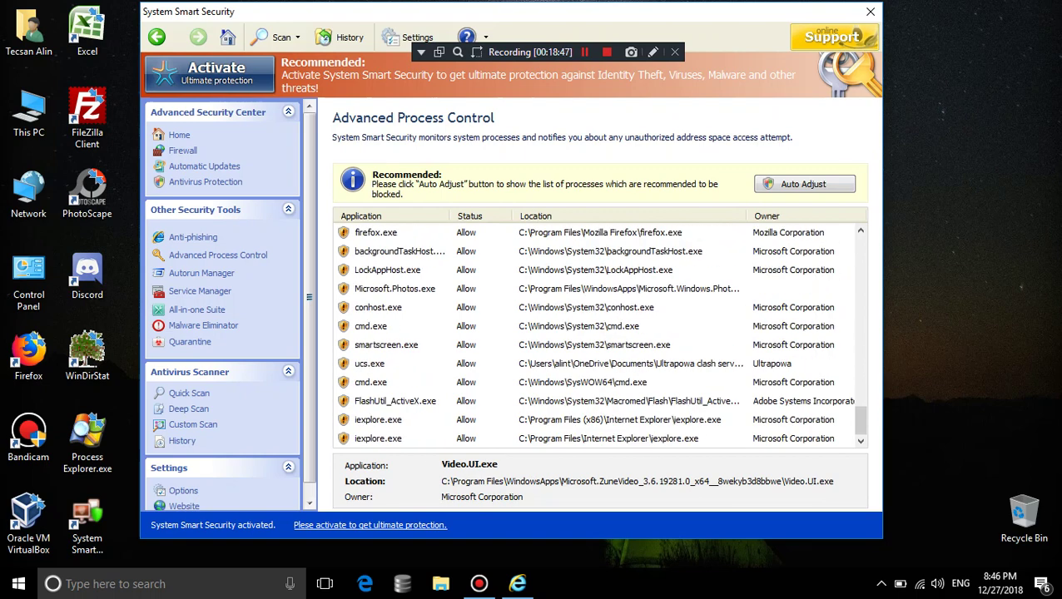
Look through the Malware Eliminator, Quarantine and Autorun Manager pages
left_click(204, 325)
left_click(190, 342)
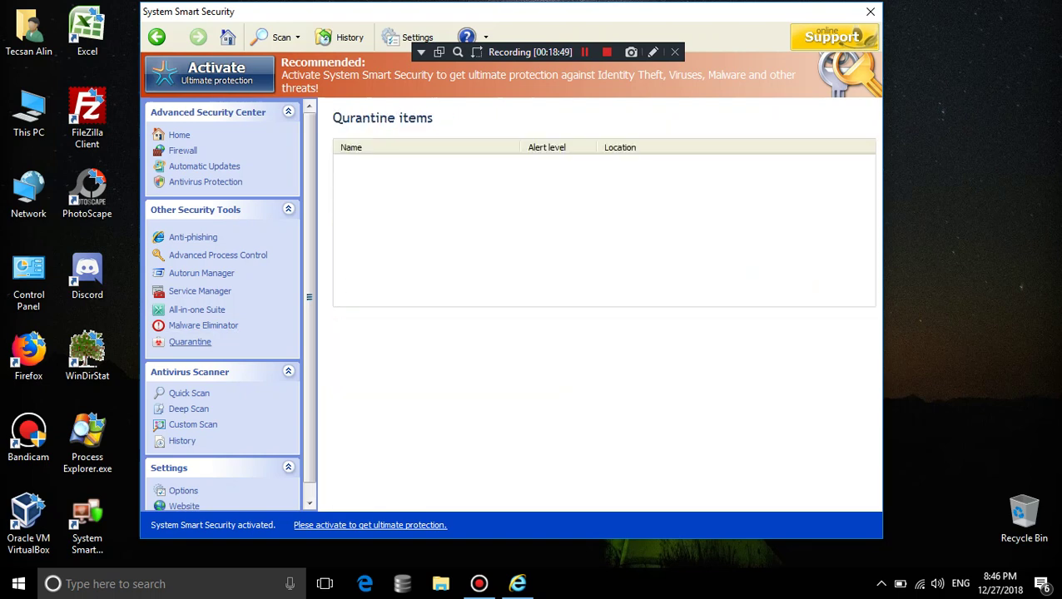
left_click(201, 274)
Try to enable Anti-phishing protection, dismiss the trial version prompt and choose to continue unprotected
left_click(193, 237)
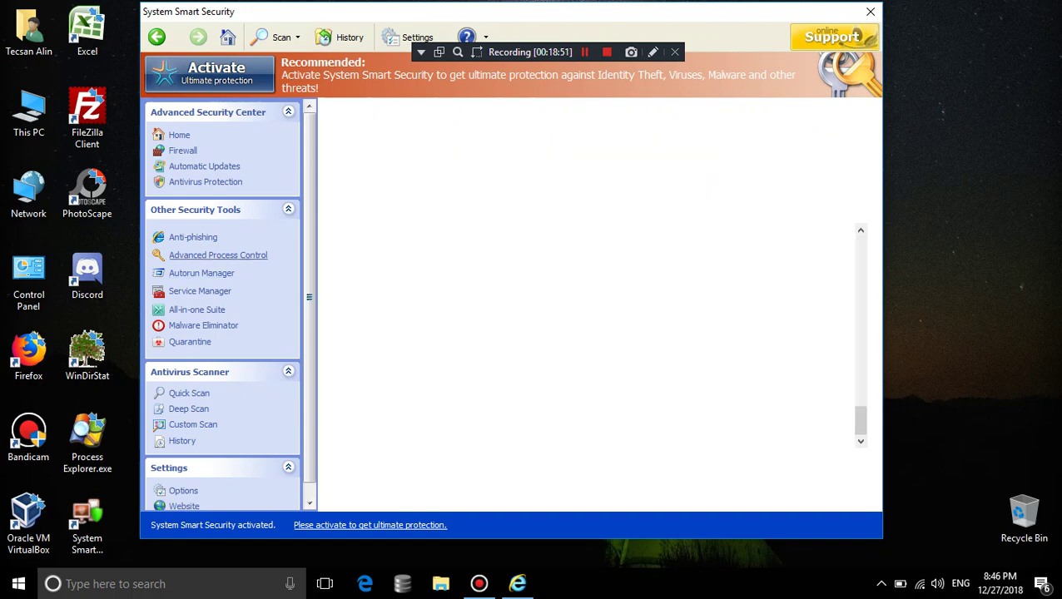
left_click(373, 228)
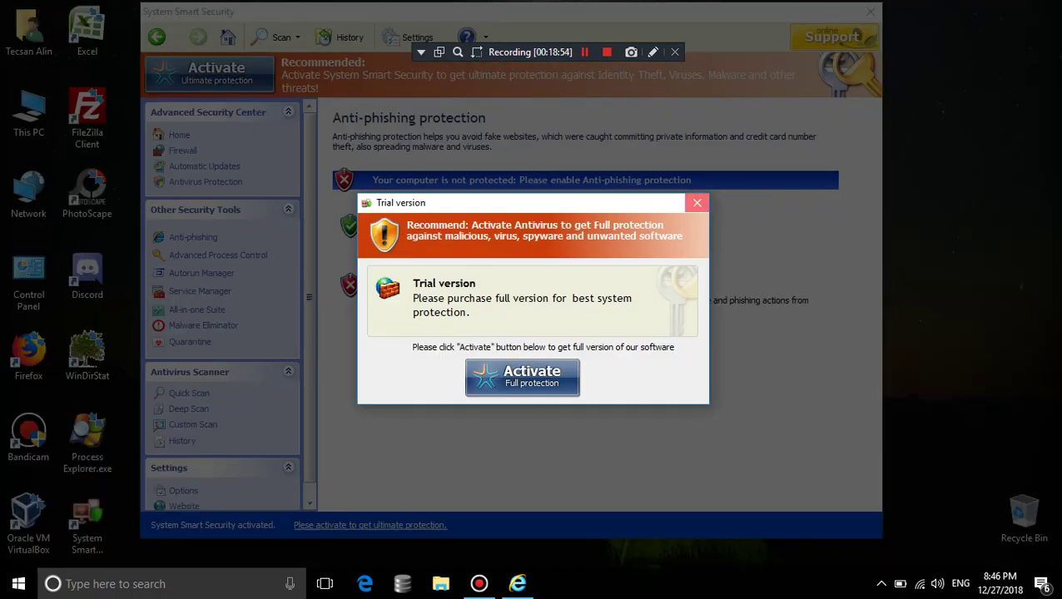
left_click(694, 201)
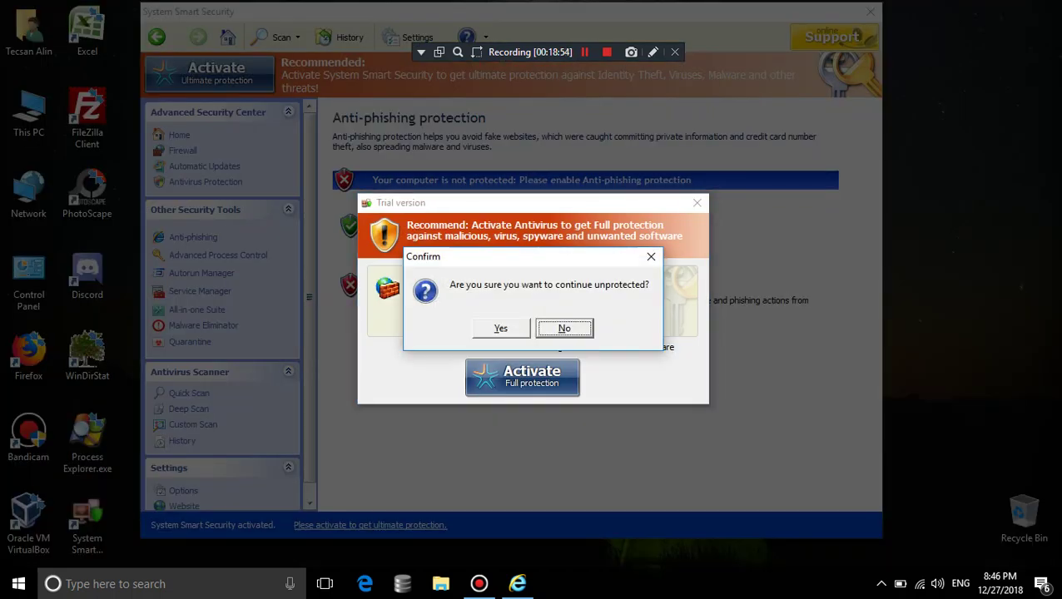
left_click(500, 327)
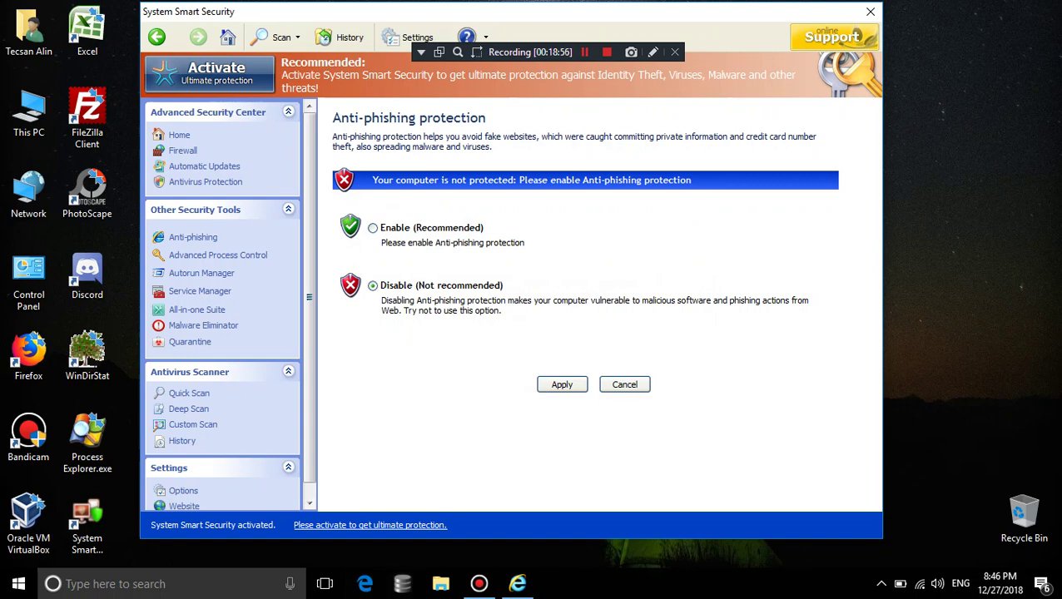
Try to enable antivirus protection from the Home page, dismissing the trial version prompt and continuing unprotected
left_click(179, 135)
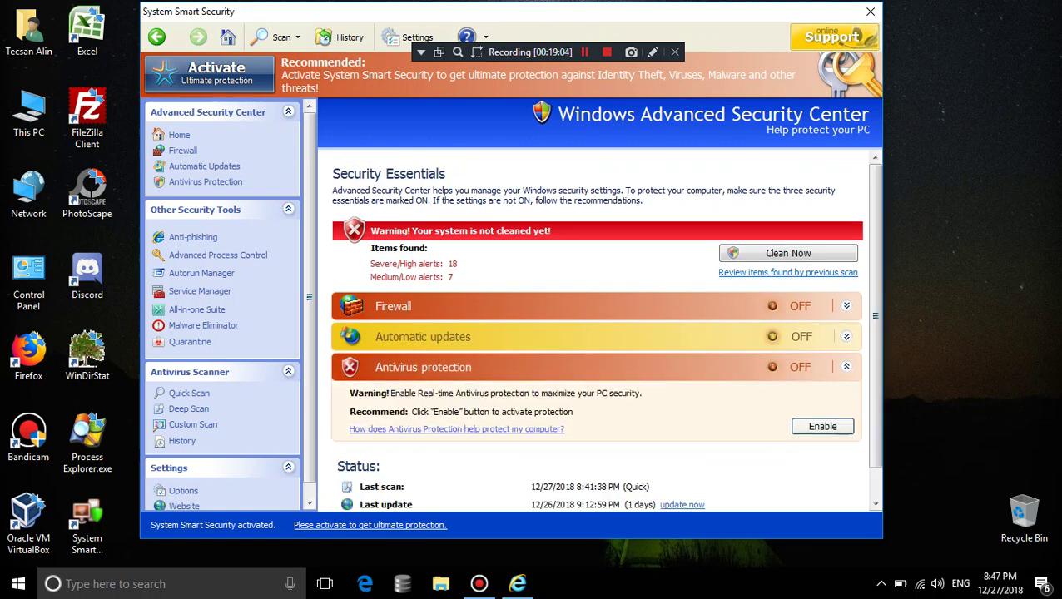
key("Escape")
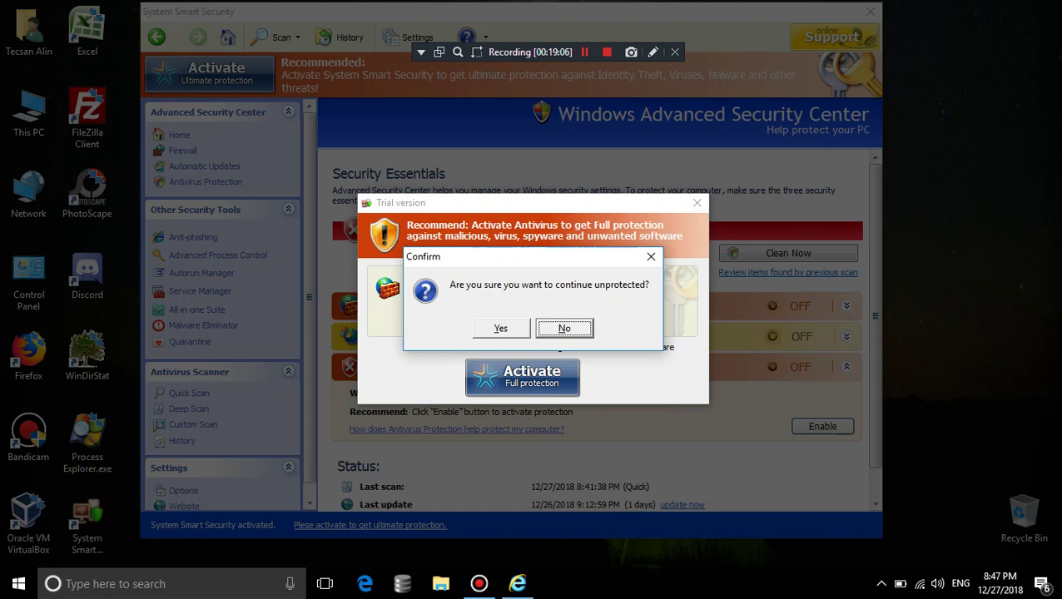
left_click(500, 328)
View the System Smart Security version information in the About dialog and close it
left_click(468, 36)
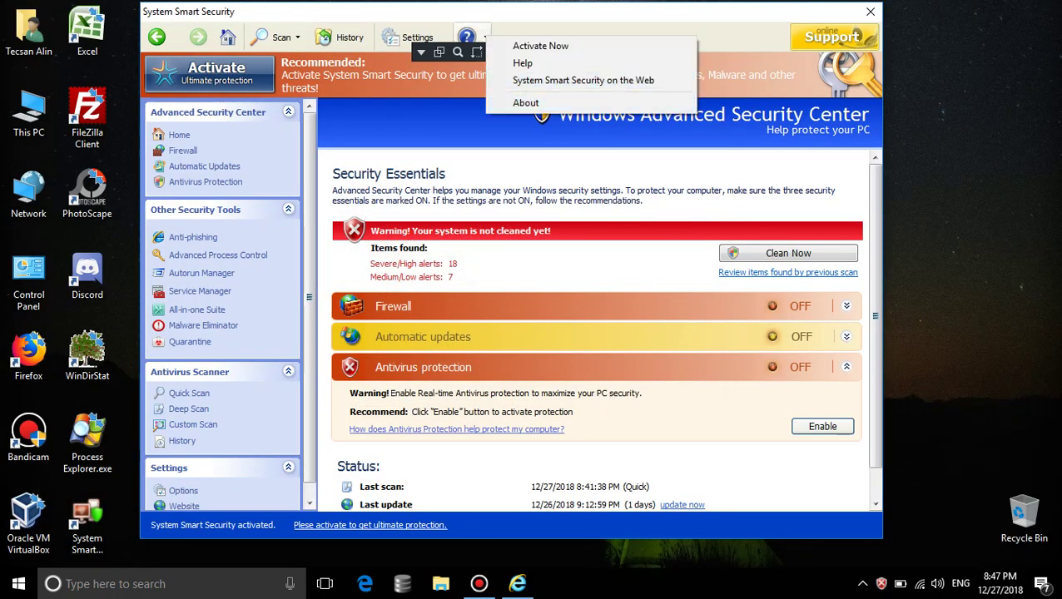
left_click(526, 103)
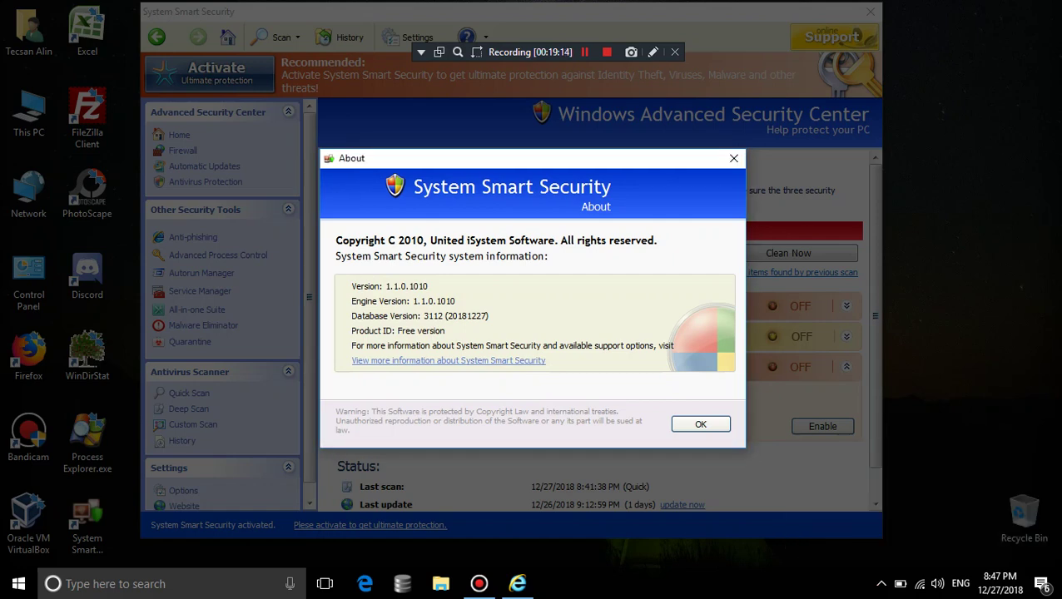
key("Return")
Close the System Smart Security window and reopen it from its hidden notification-area icon
key("alt+F4")
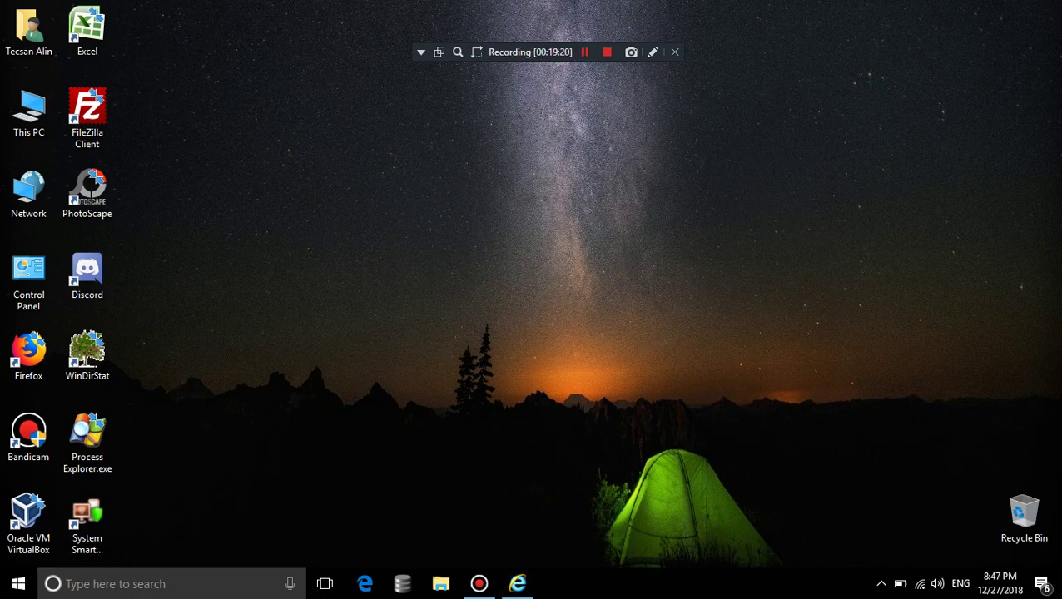
left_click(882, 584)
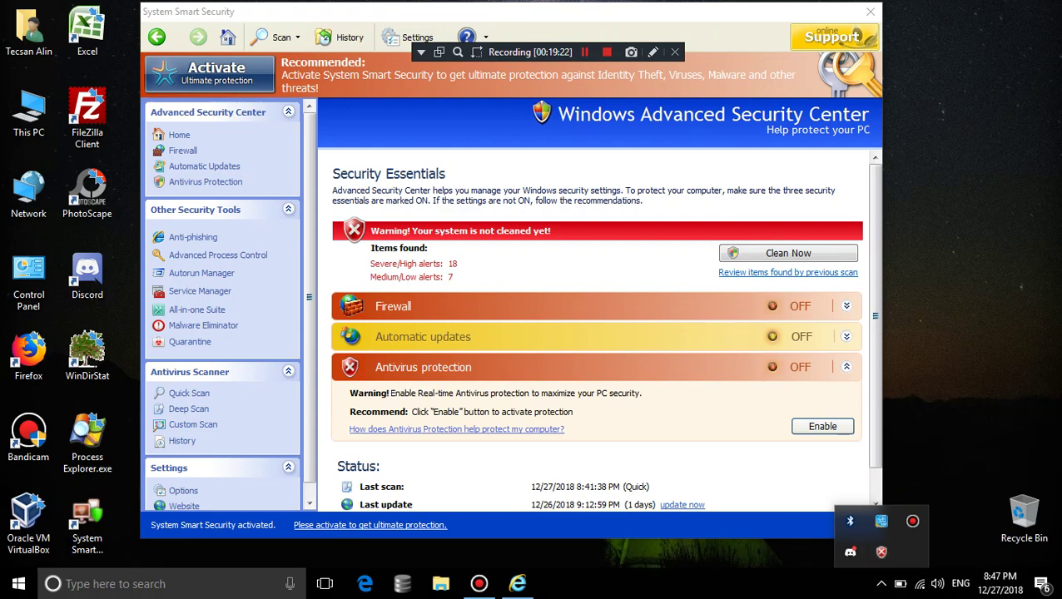
Try once more to turn on Anti-phishing protection and dismiss the trial version and confirmation prompts
left_click(193, 238)
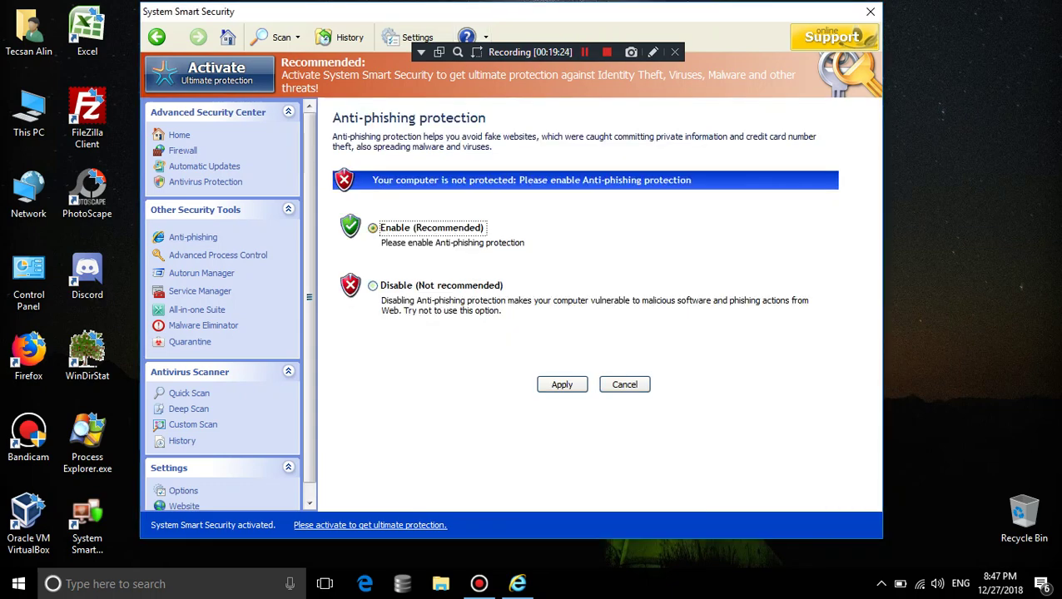
key("Escape")
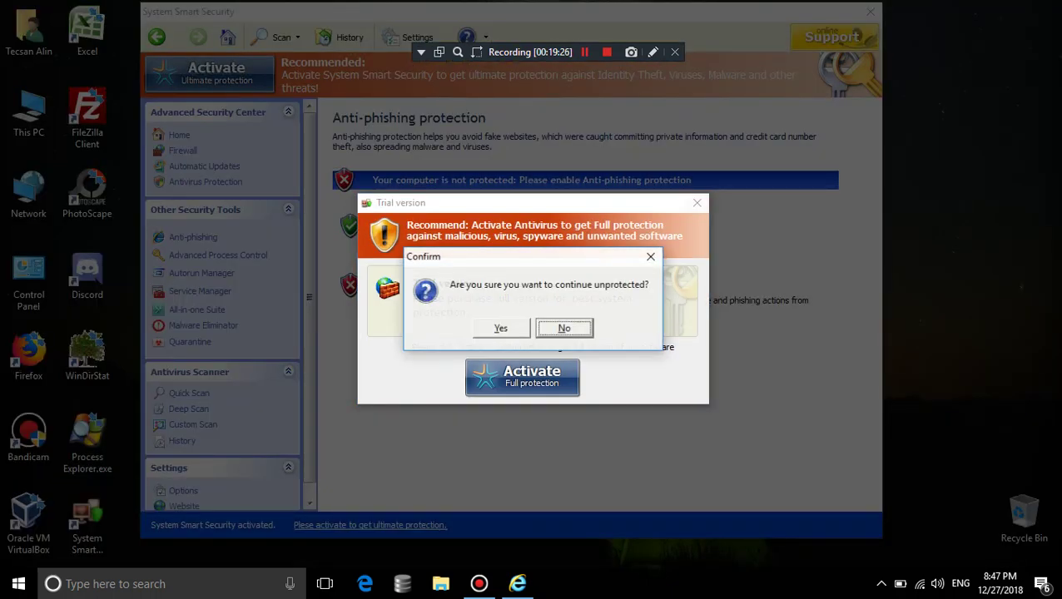
key("Return")
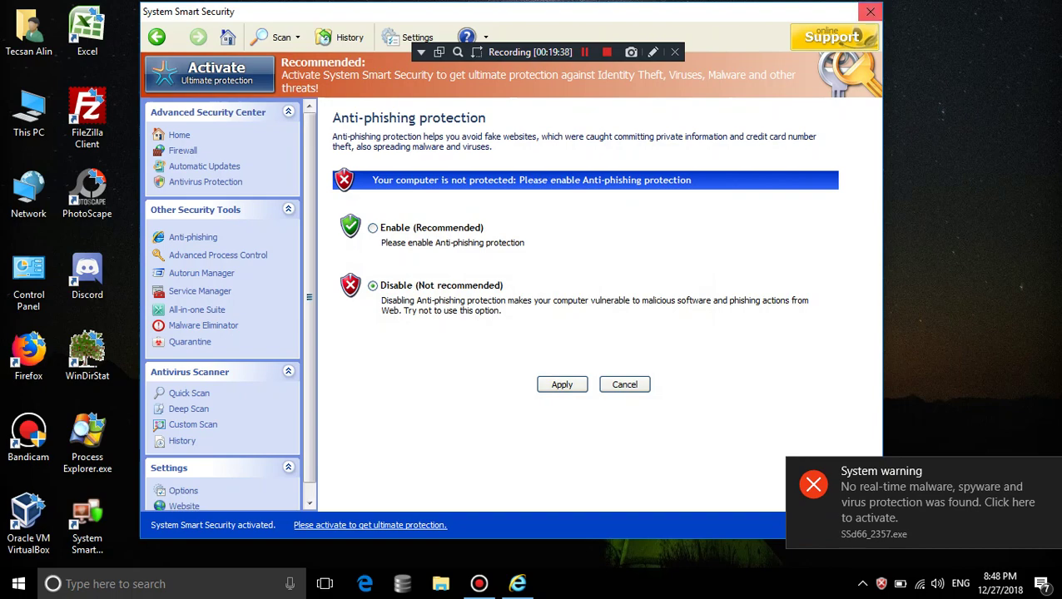
Launch the Windows Store app and close its window while it is still loading
left_click(518, 584)
left_click(18, 583)
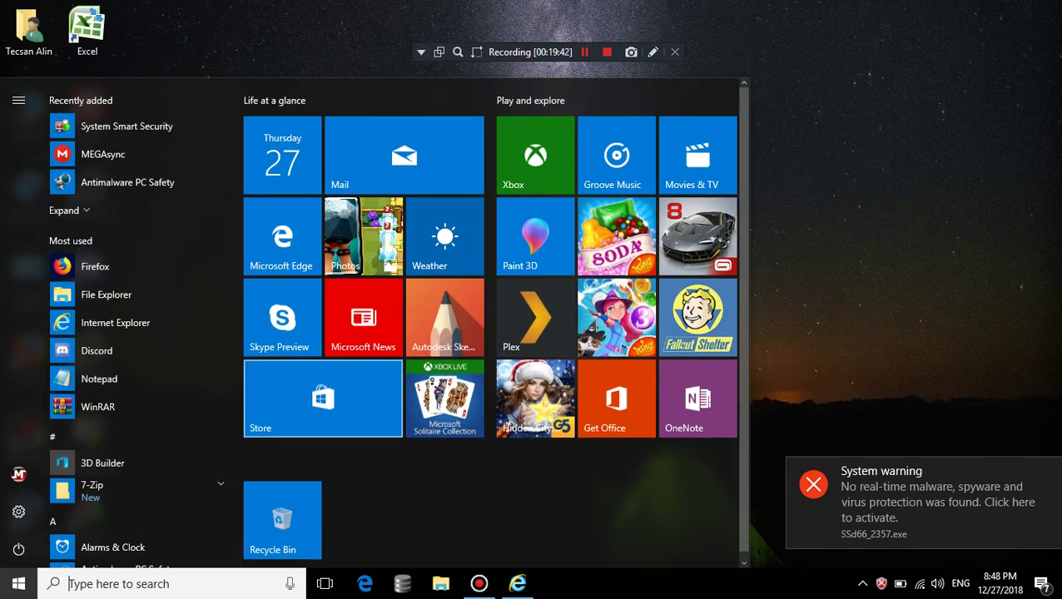
left_click(323, 398)
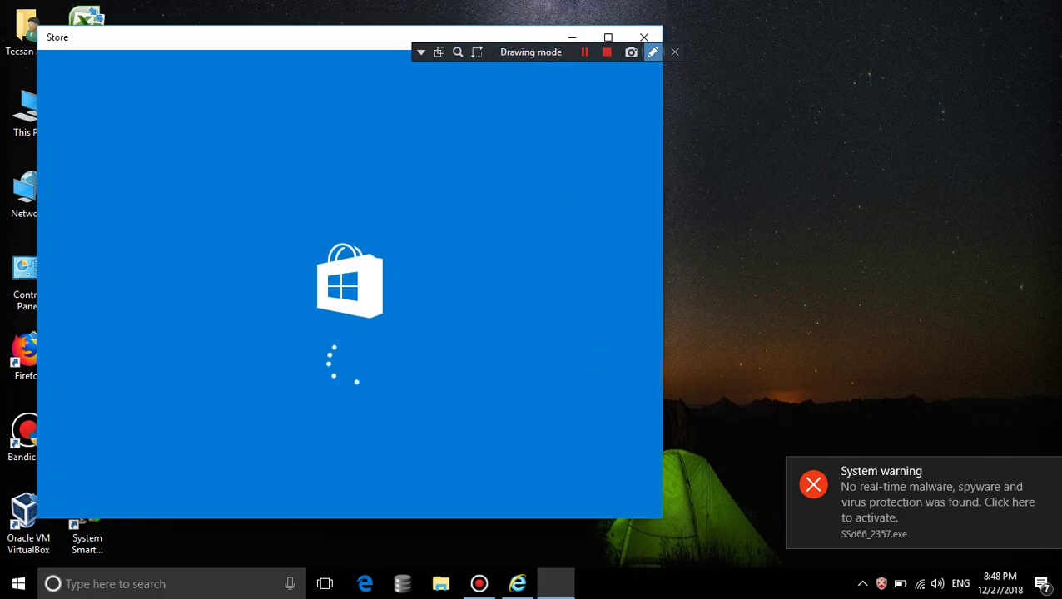
left_click(644, 37)
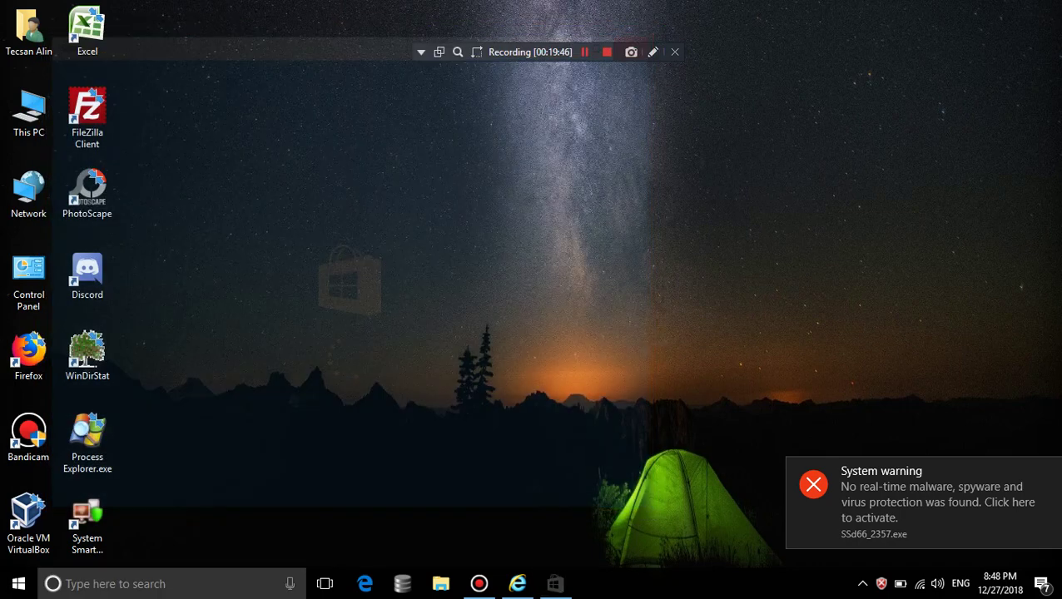
Launch Firefox with a new tab
double_click(28, 352)
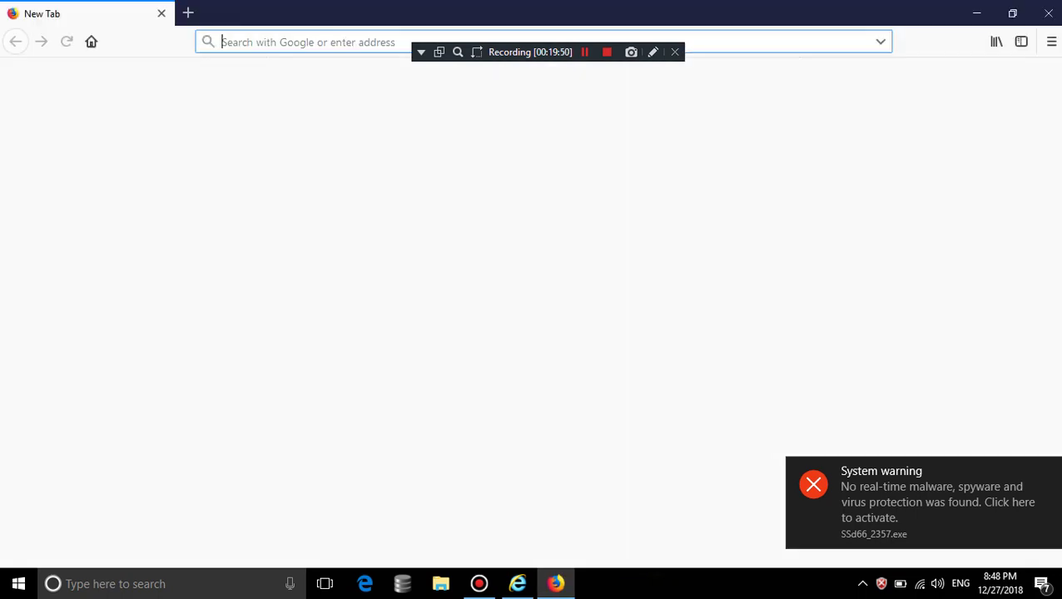
key("Escape")
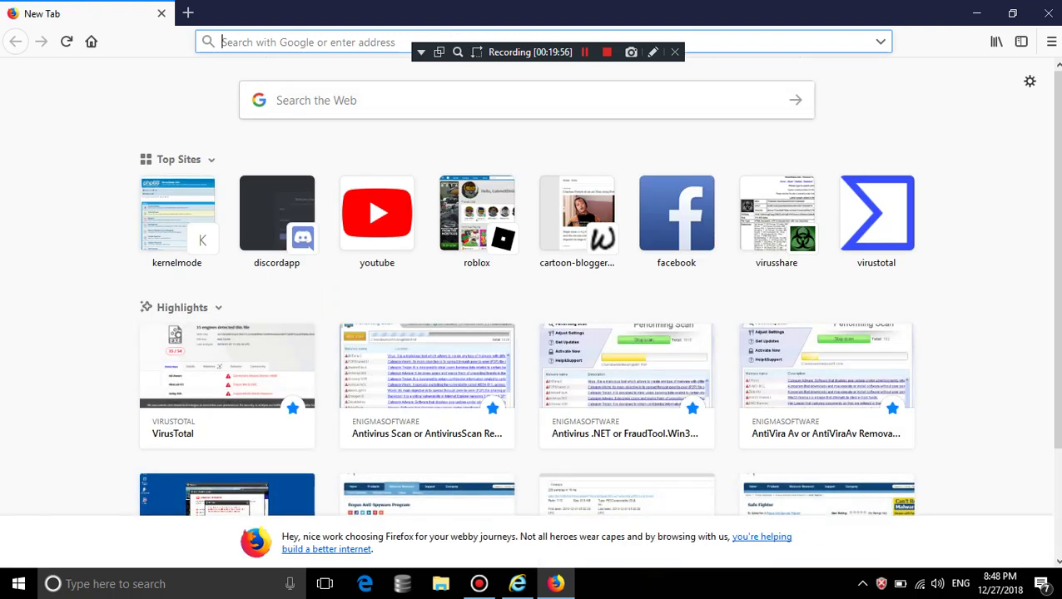
Open the KernelMode forum from the top sites, look over its board index, and close Firefox
left_click(179, 212)
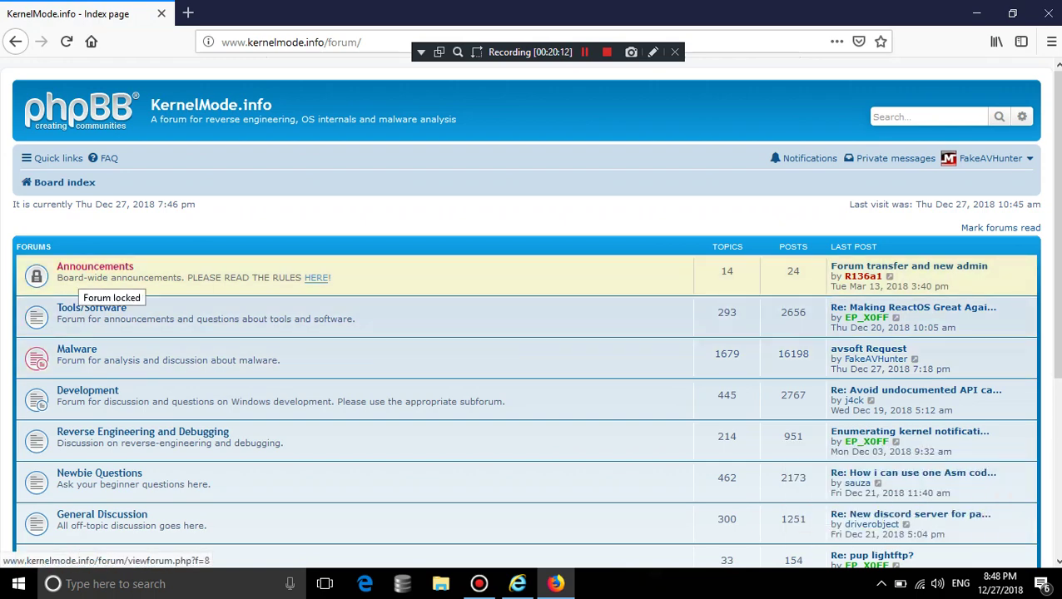
scroll(145, 283, "down", 5)
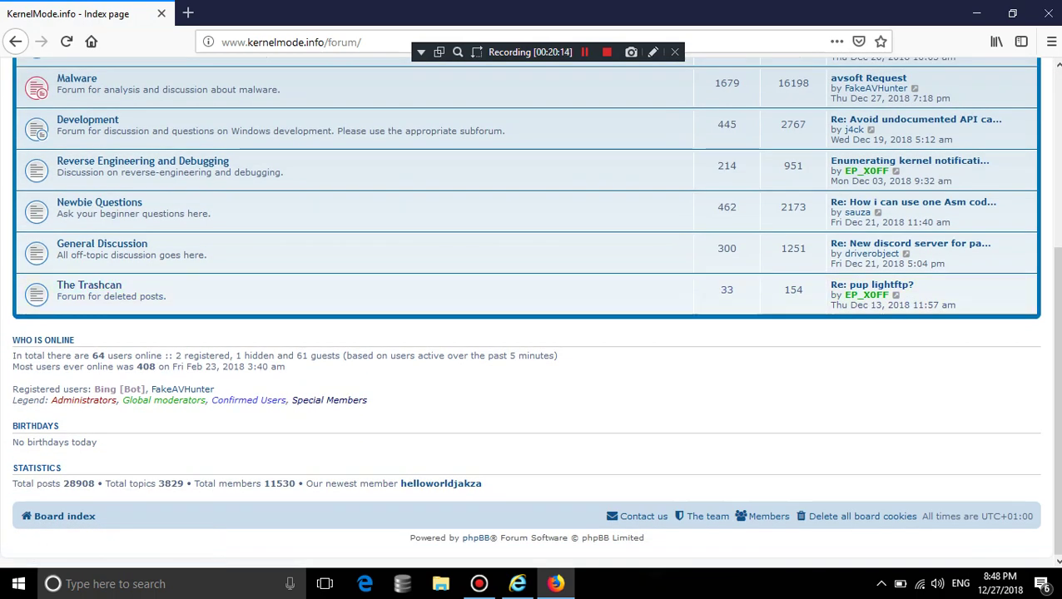
left_click(1048, 13)
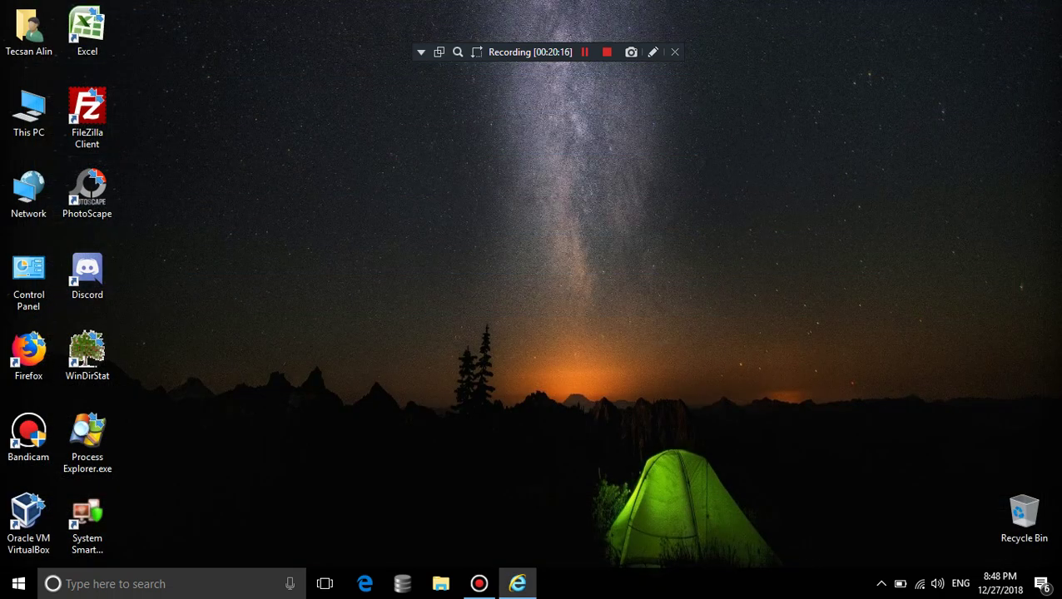
Reopen System Smart Security from its hidden notification-area icon, dismiss the trial version prompt and confirm continuing unprotected
left_click(882, 584)
left_click(881, 552)
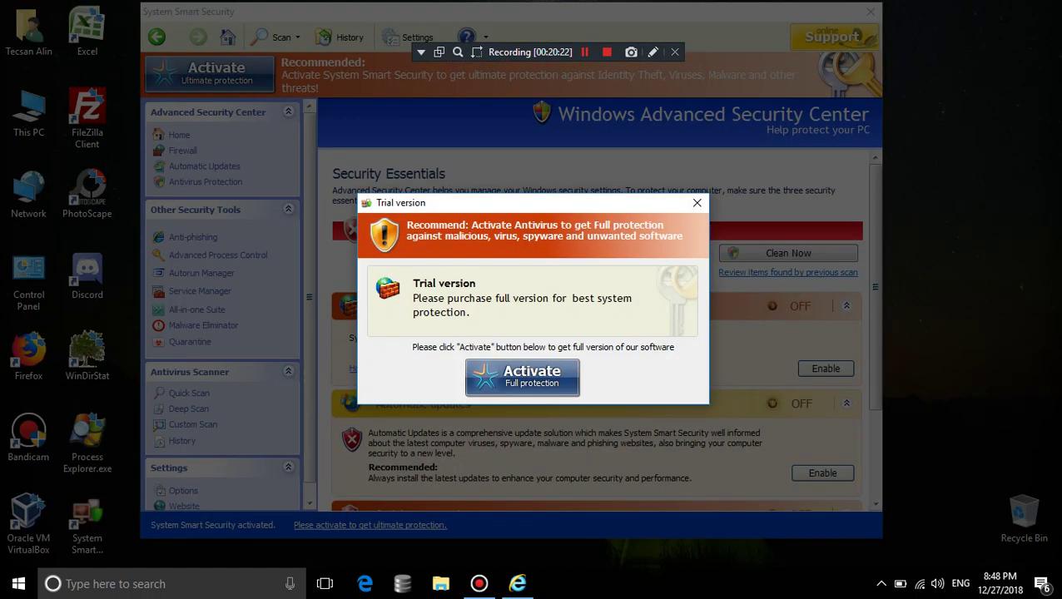
left_click(697, 203)
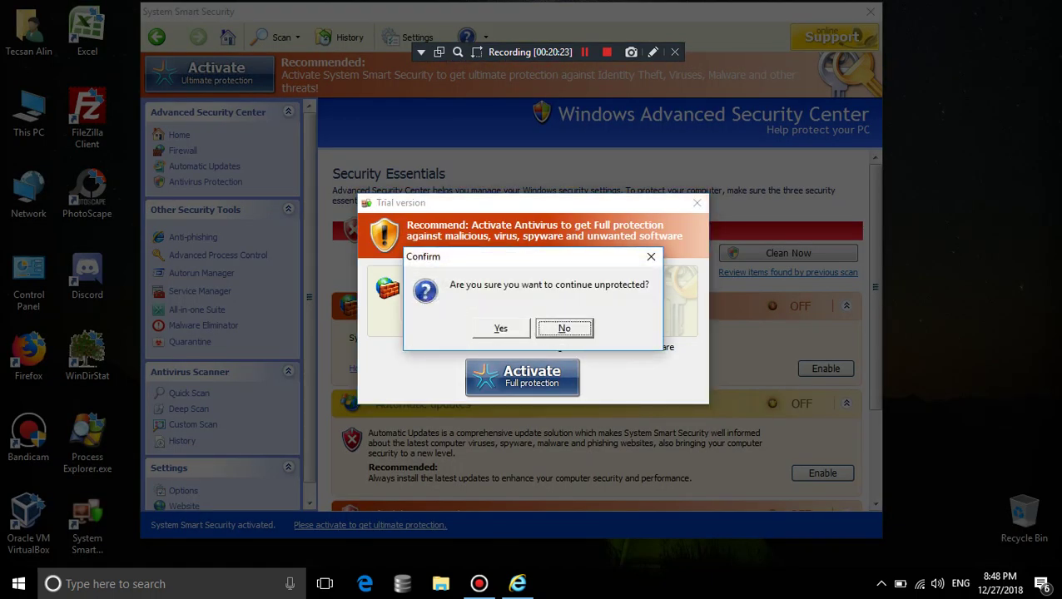
key("y")
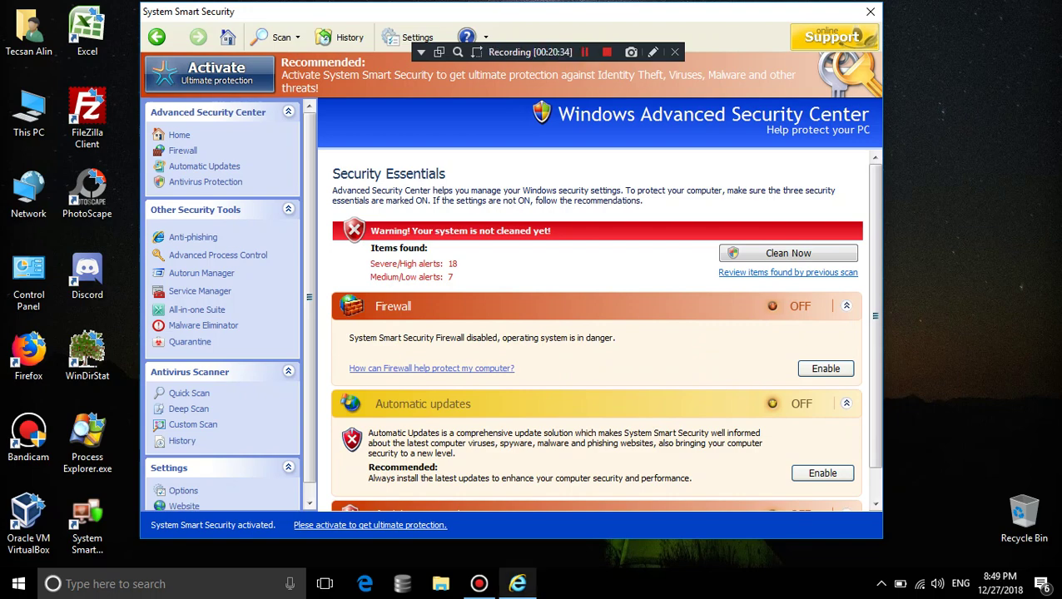
Switch to Internet Explorer, duplicate the Derpibooru search tab several times, and minimize the browser window
key("alt+Tab")
right_click(363, 31)
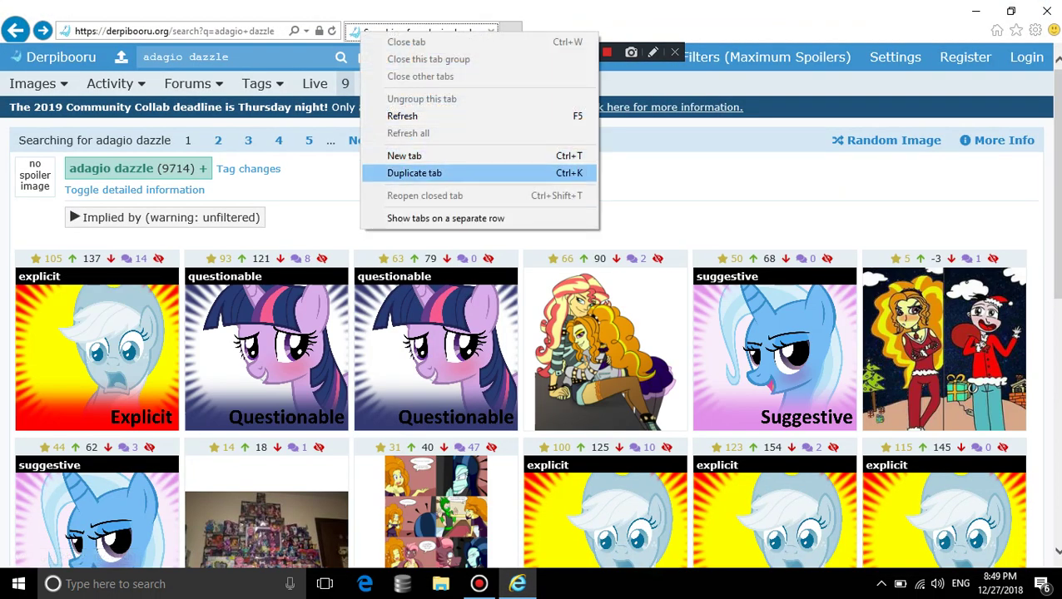
left_click(417, 173)
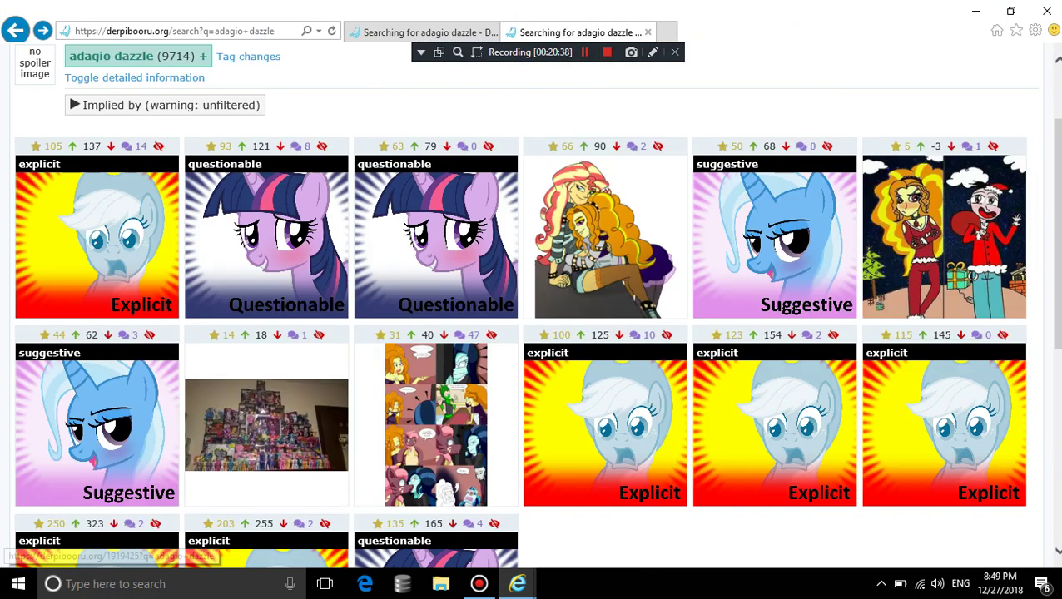
key("ctrl+k")
key("ctrl+k")
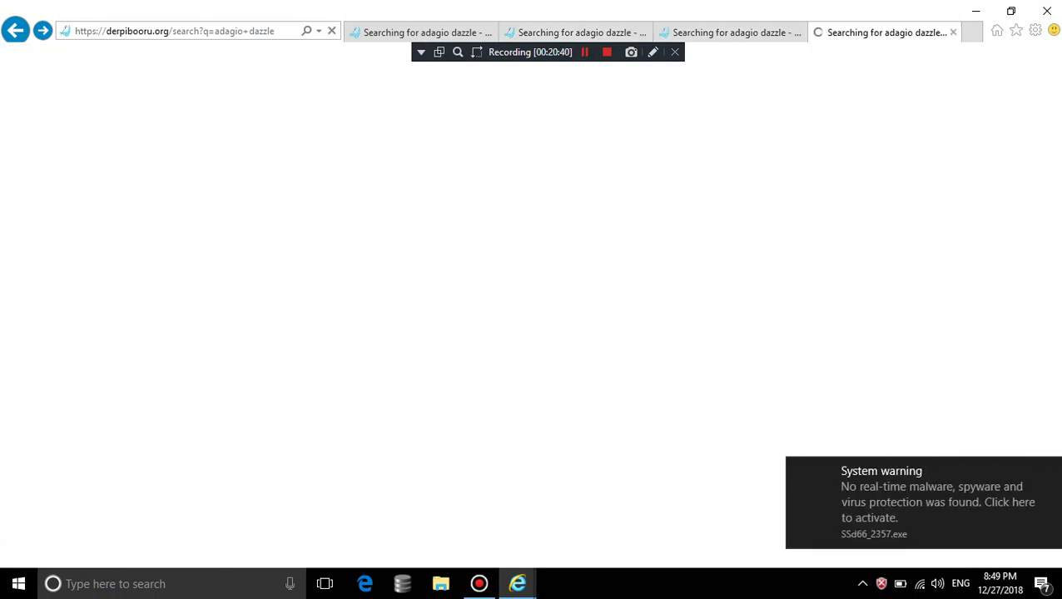
key("ctrl+k")
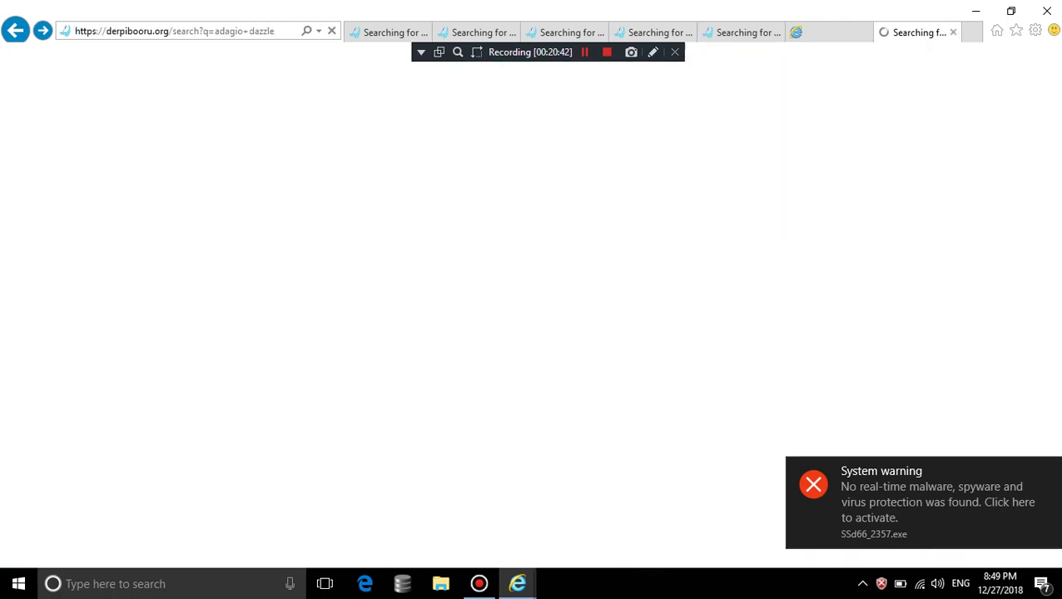
key("ctrl+k")
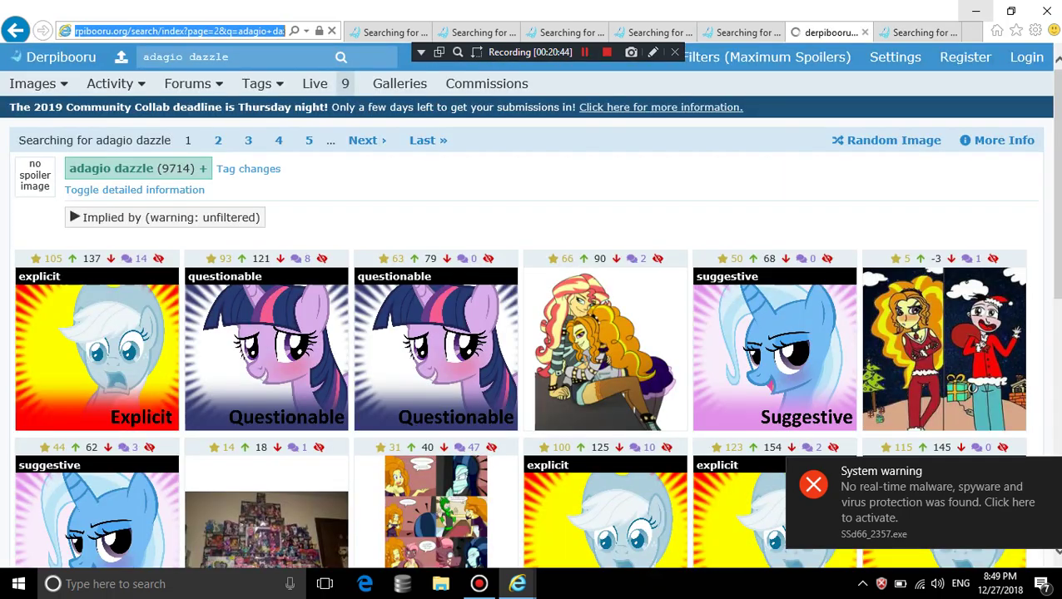
key("super+Down")
key("super+Down")
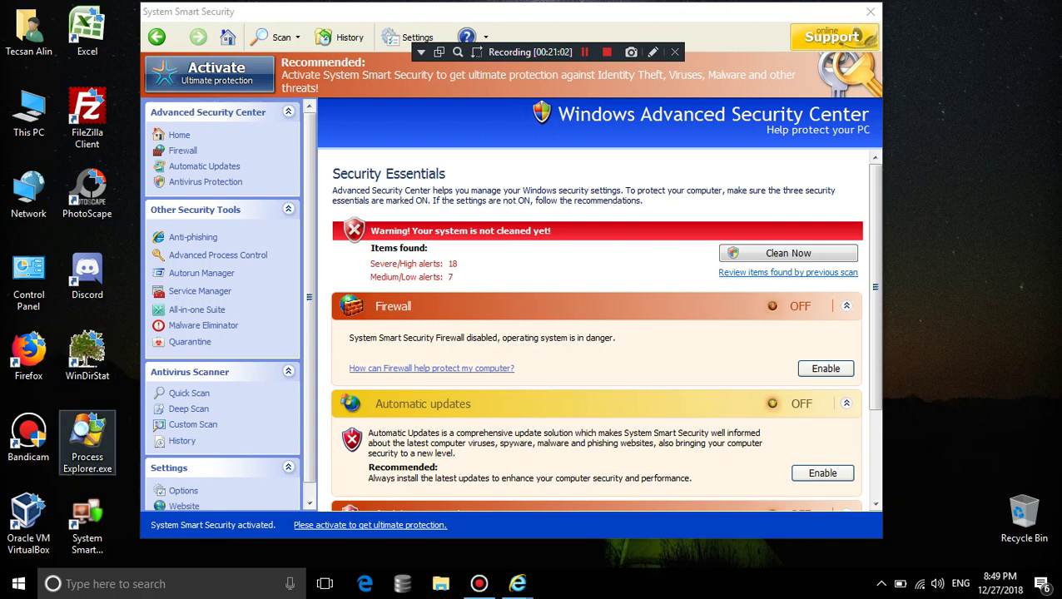
Launch Process Explorer and restart the parent iexplore.exe process, confirming the prompt
left_click(88, 441)
scroll(208, 408, "down", 12)
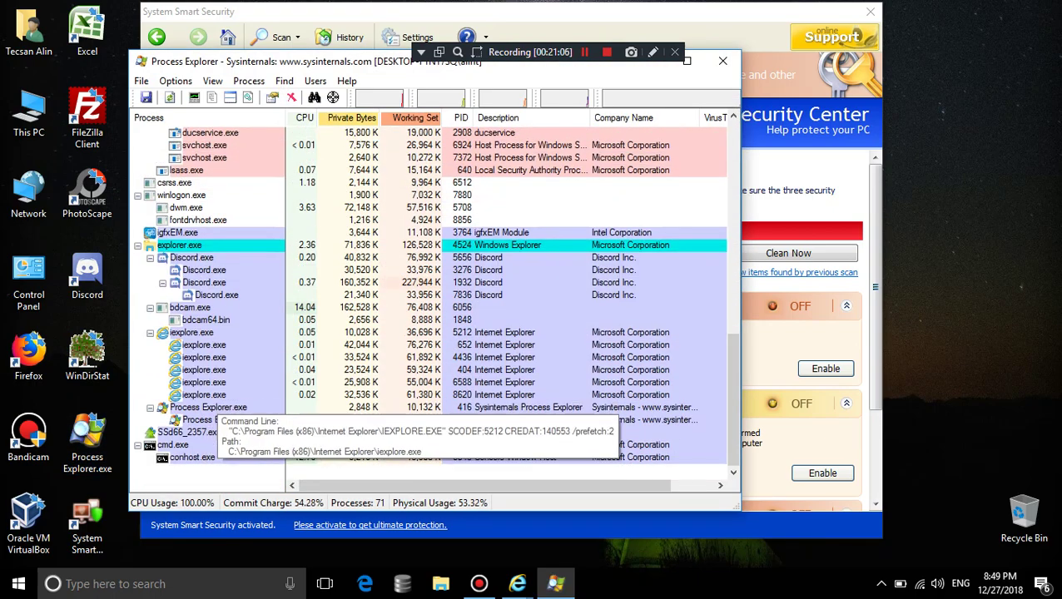
right_click(185, 332)
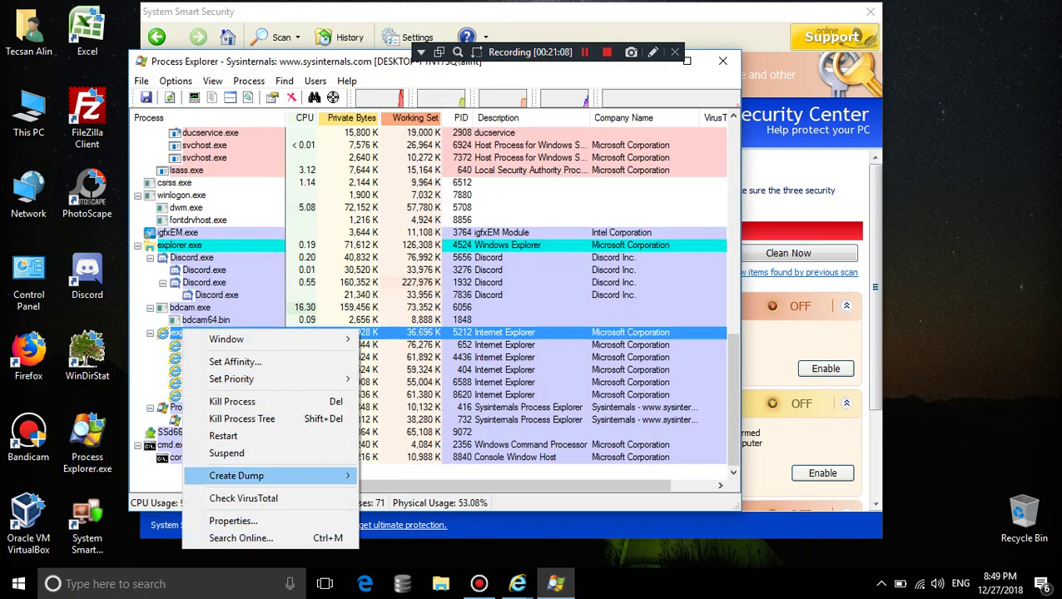
left_click(232, 401)
left_click(533, 346)
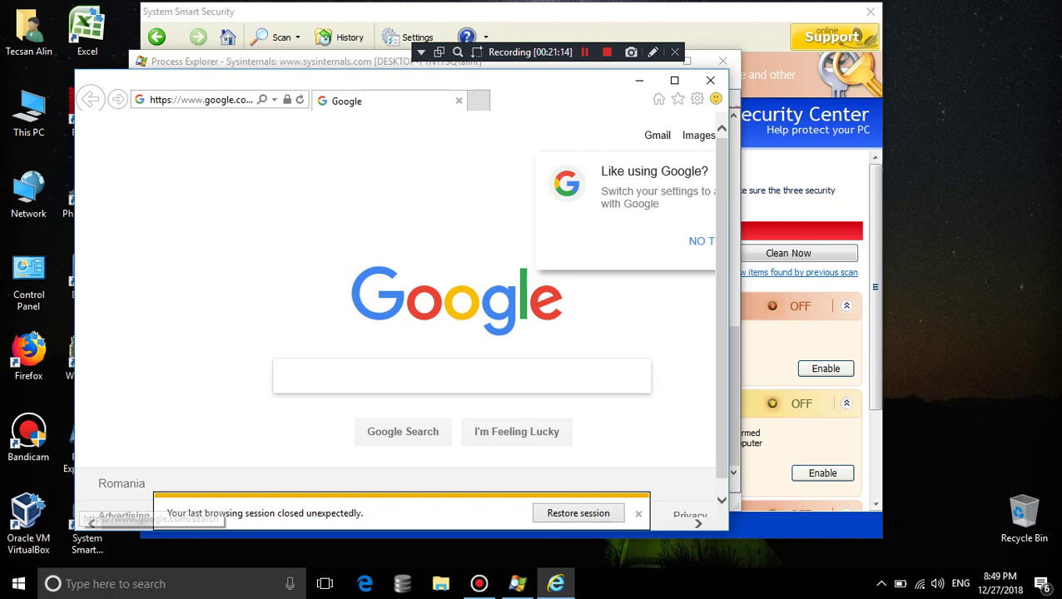
Return to Process Explorer and examine the cmd.exe process's properties, including its executable's folder and the end of its command line
key("alt+Tab")
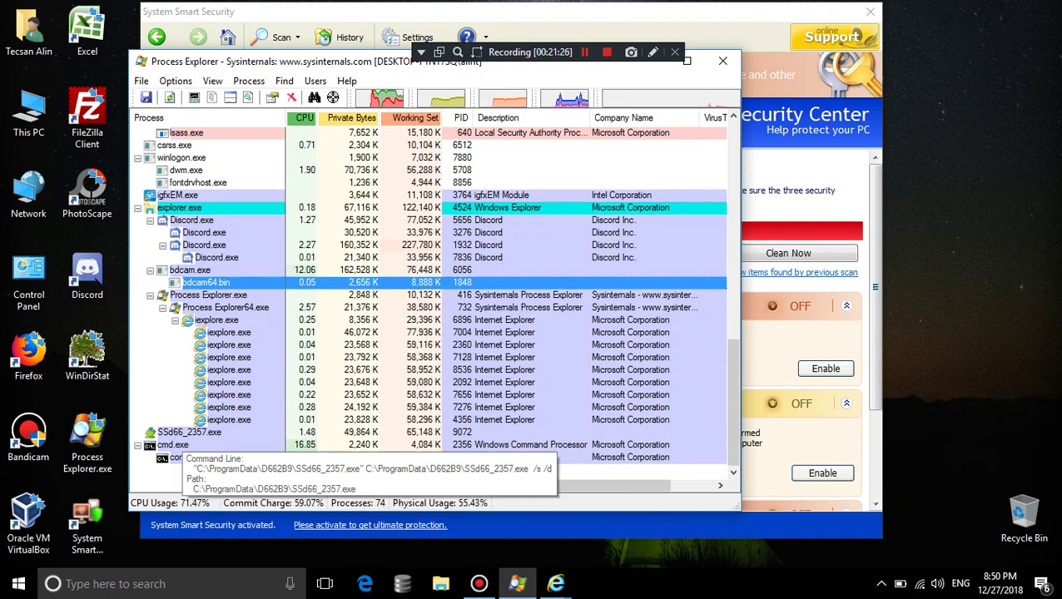
left_click(179, 445)
right_click(179, 445)
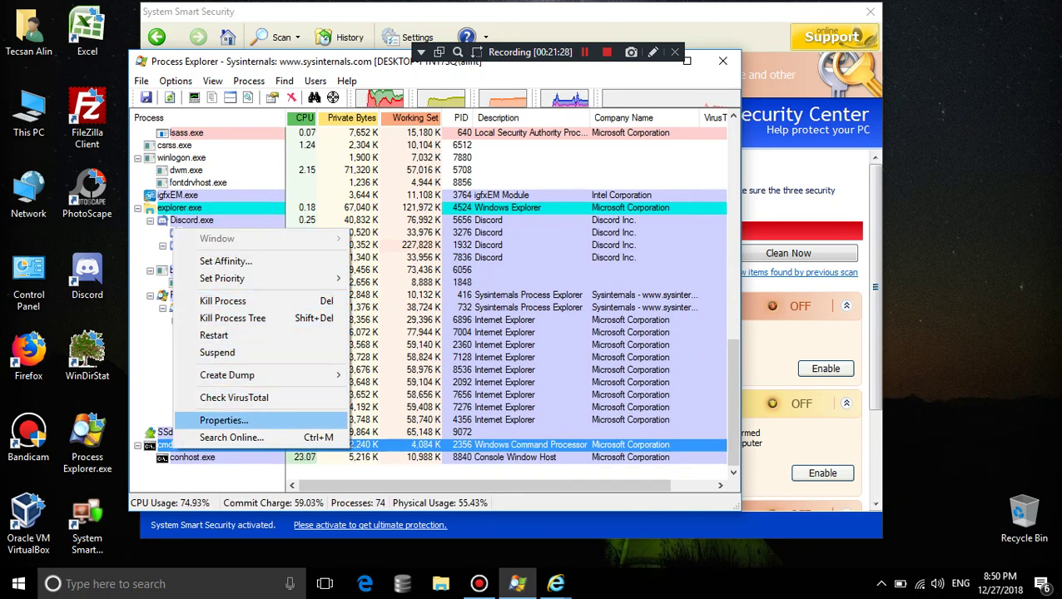
left_click(224, 420)
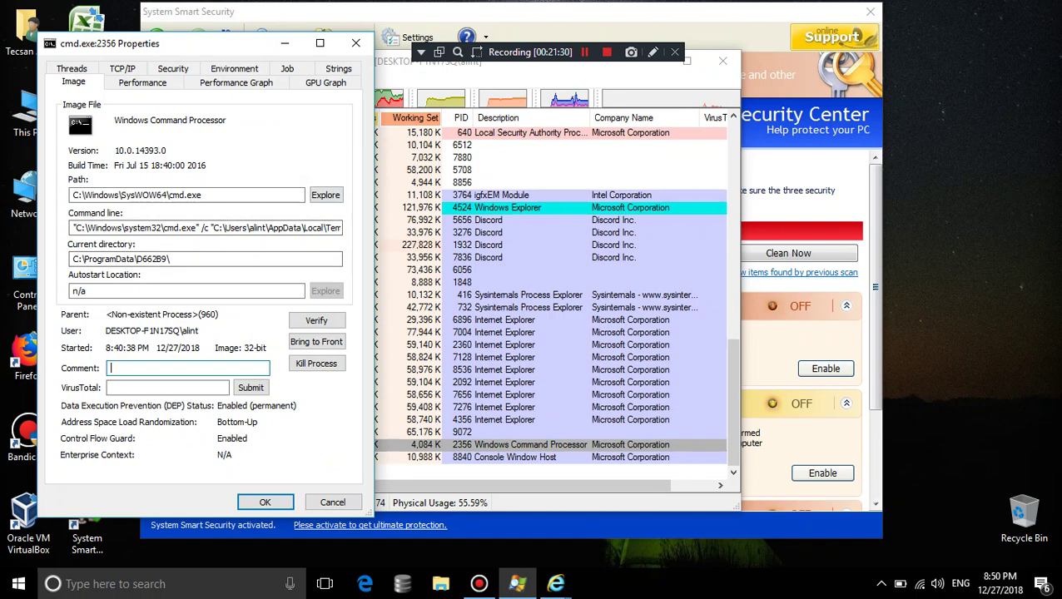
left_click(326, 195)
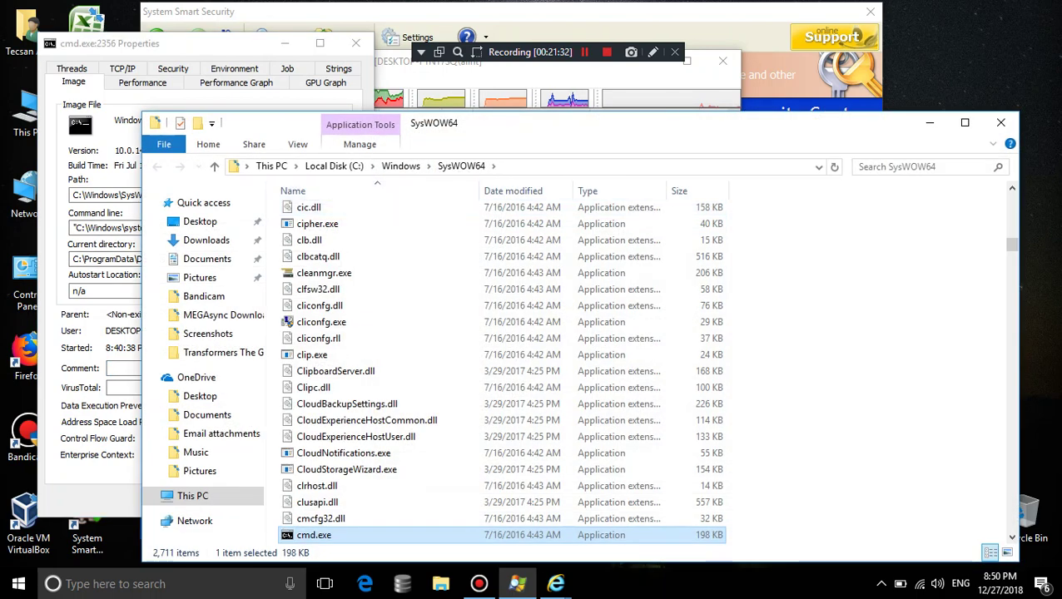
left_click(1000, 122)
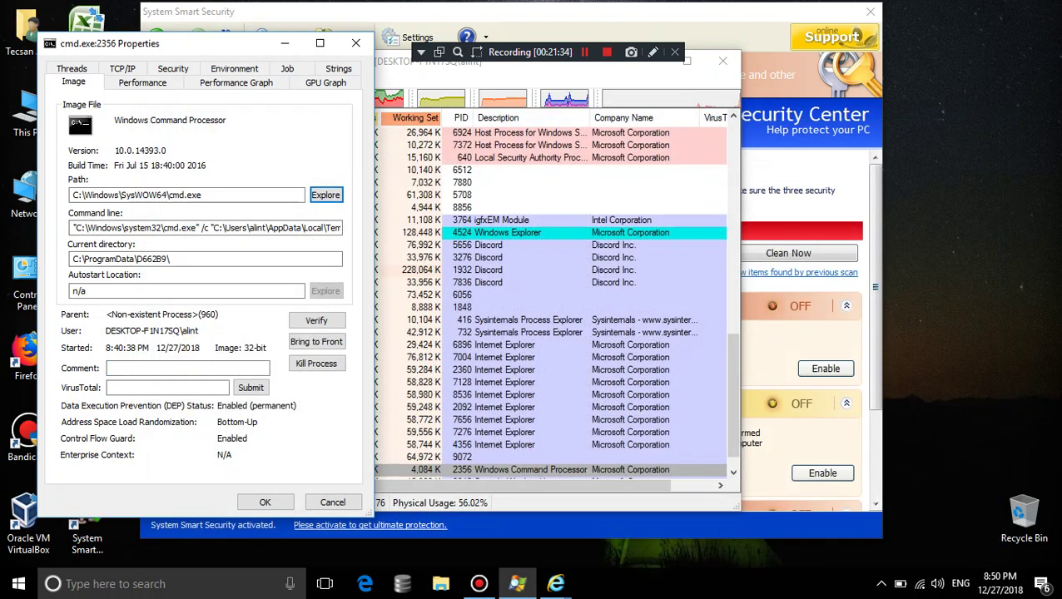
left_click_drag(306, 228, 341, 228)
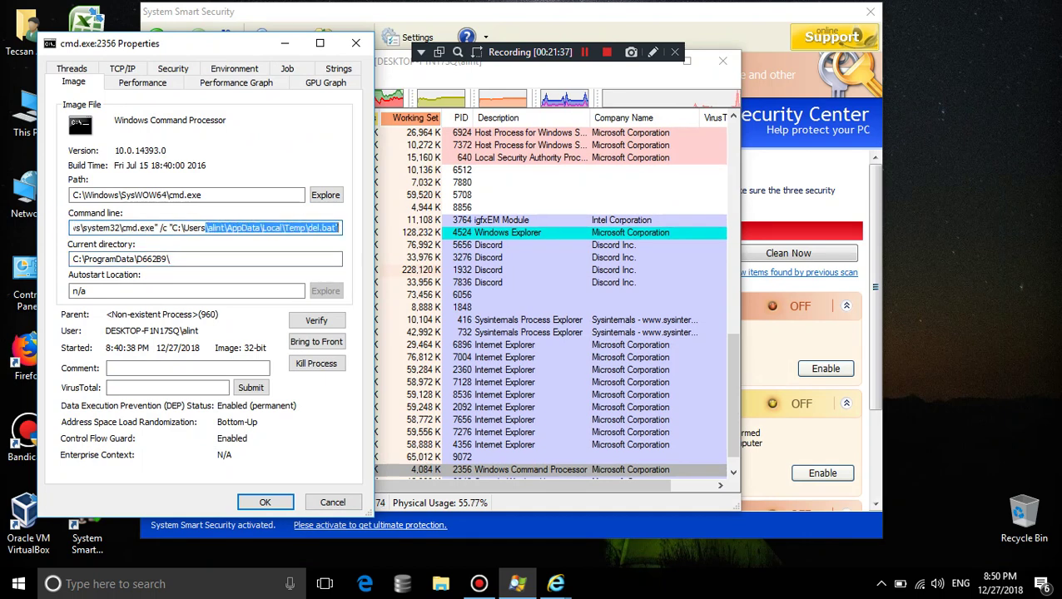
left_click(338, 228)
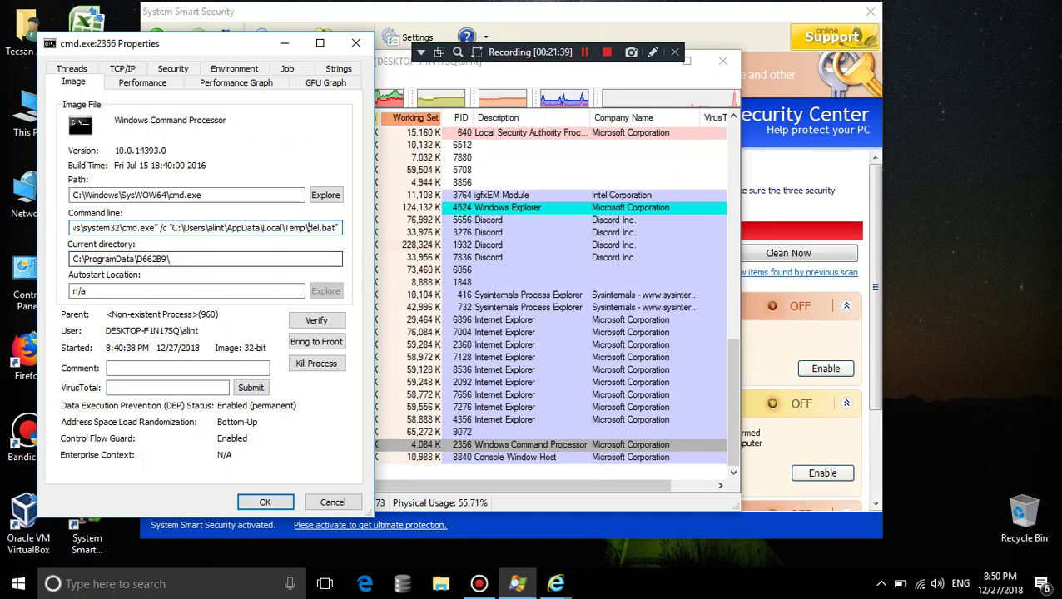
left_click(316, 363)
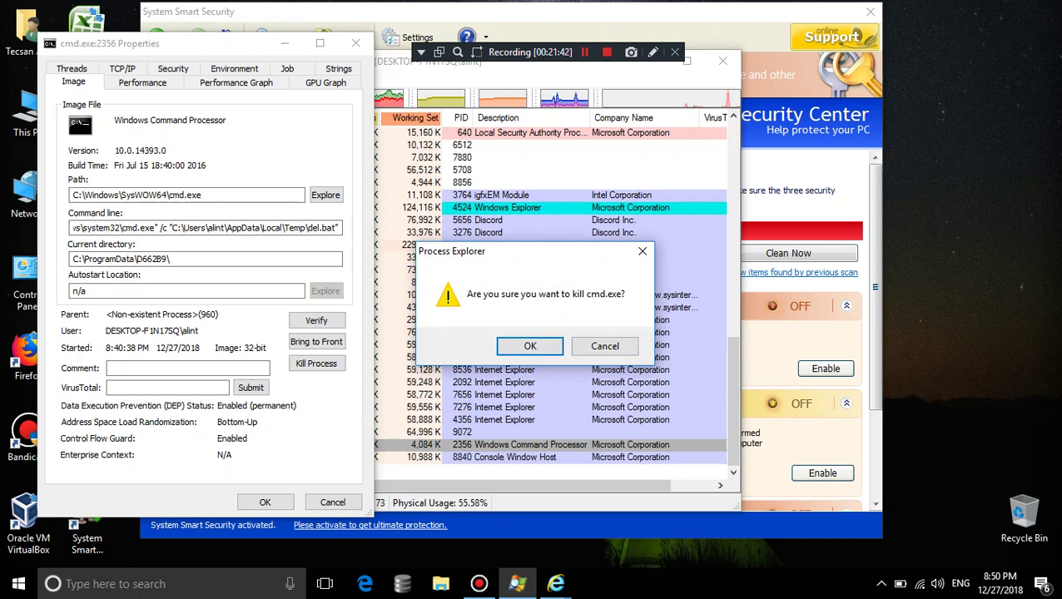
key("Tab")
key("Return")
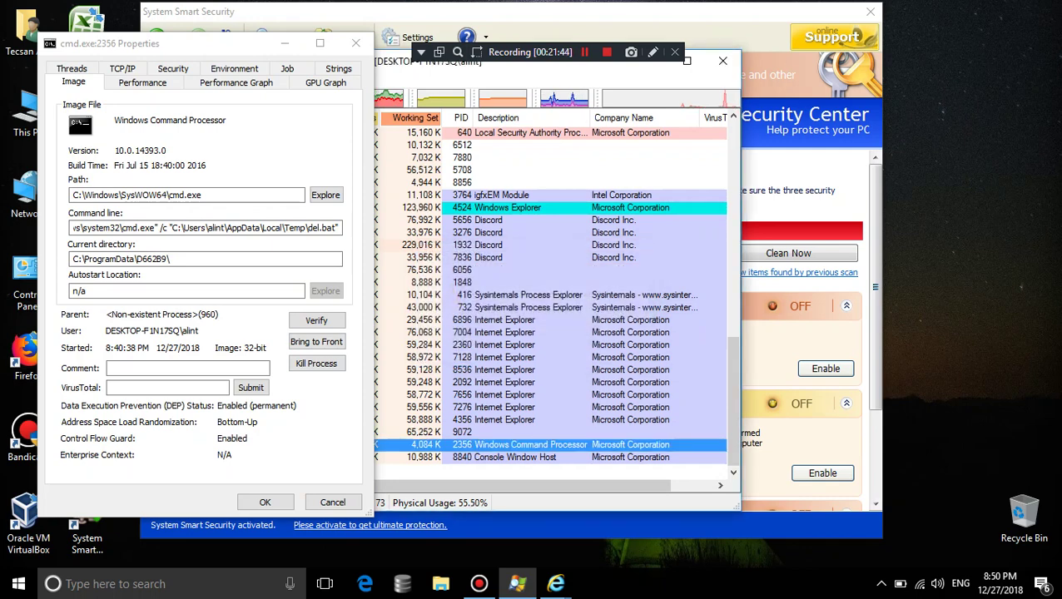
Examine the threads, security groups and environment variables of the cmd.exe process, dismissing the symbol server warning
left_click(71, 68)
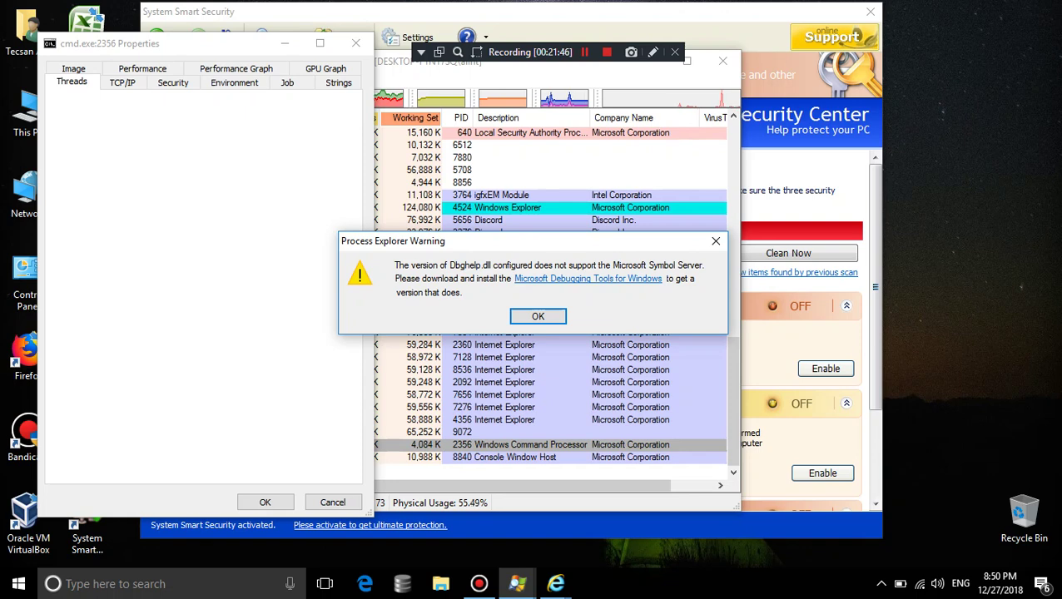
key("Return")
key("ctrl+Tab")
key("ctrl+Tab")
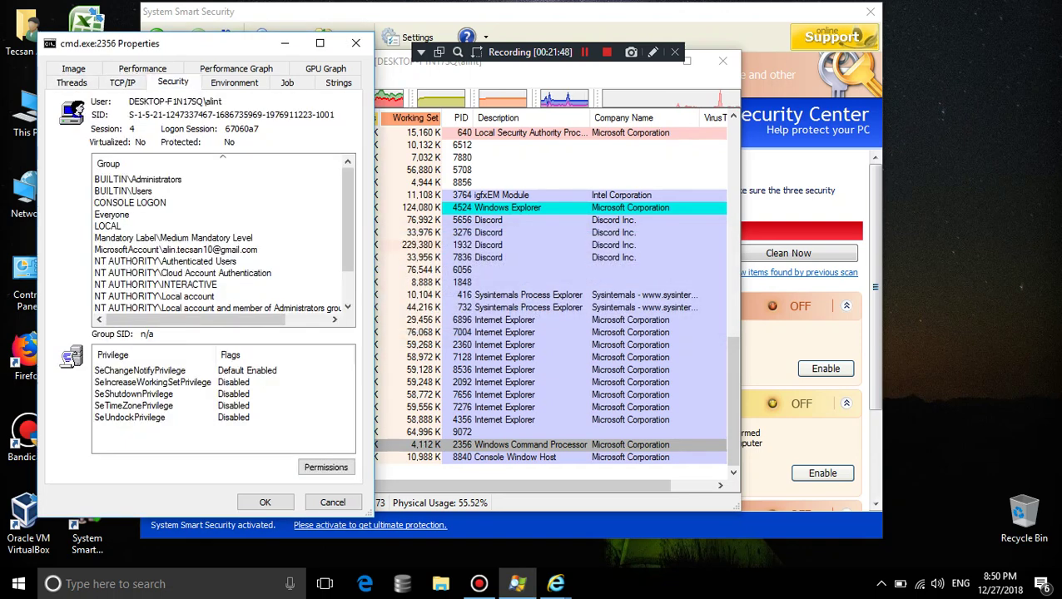
scroll(220, 237, "down", 1)
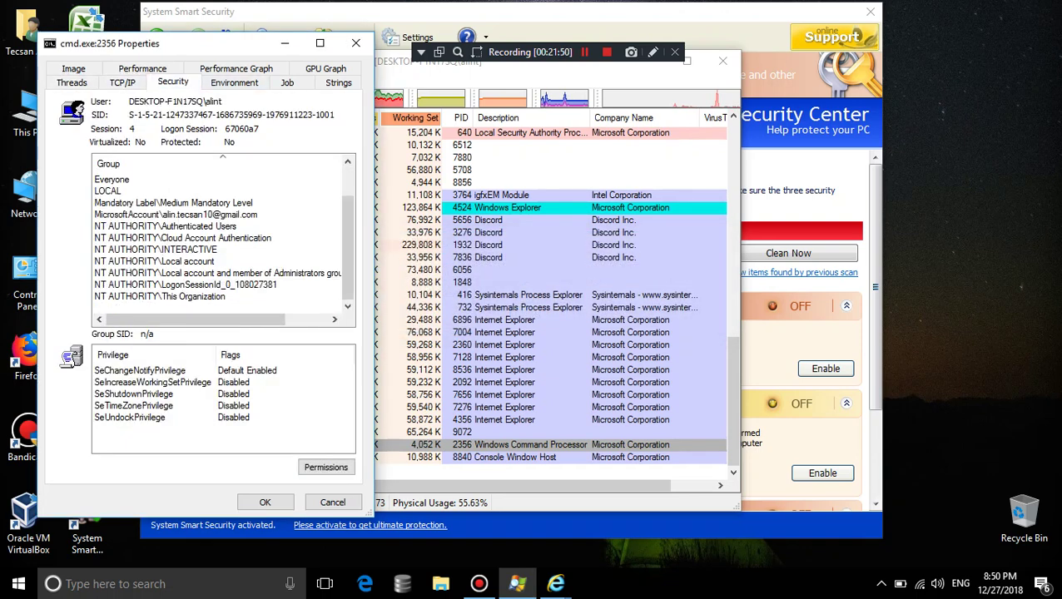
key("ctrl+Tab")
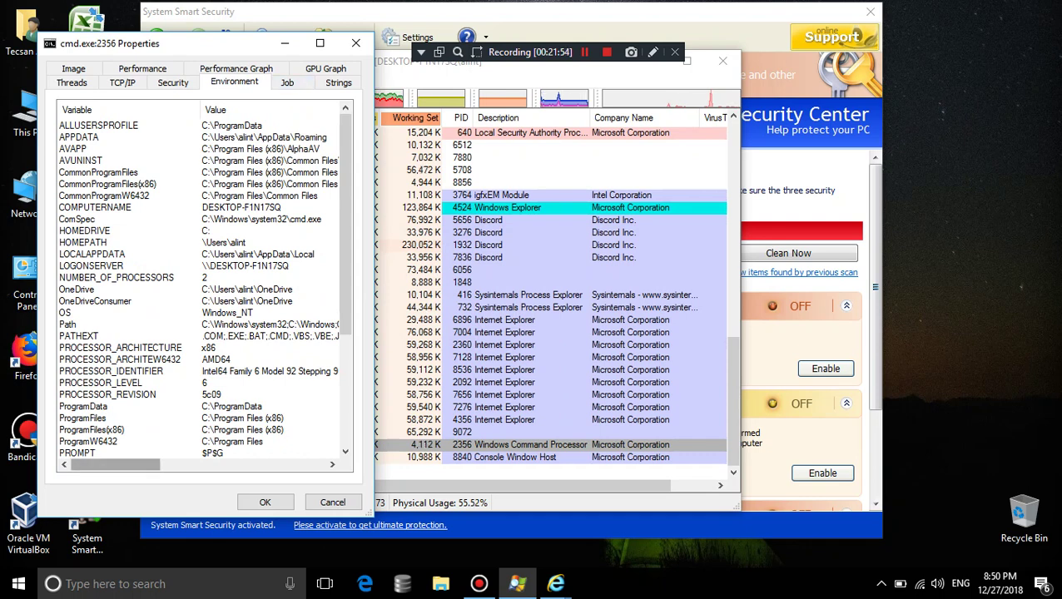
mouse_move(115, 464)
left_mouse_down()
mouse_move(157, 465)
mouse_move(135, 464)
left_mouse_up()
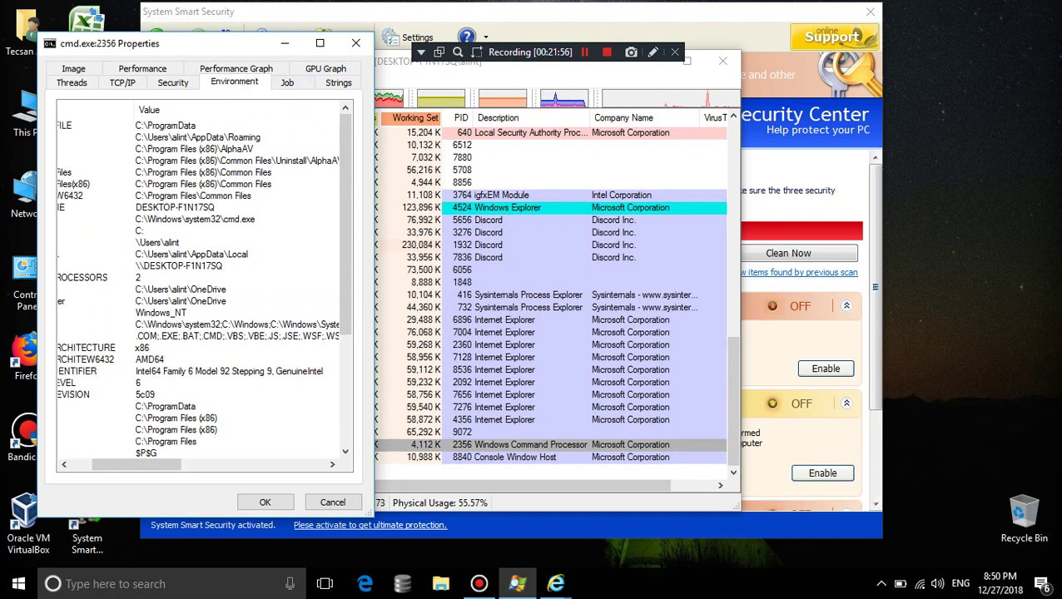
scroll(200, 283, "down", 5)
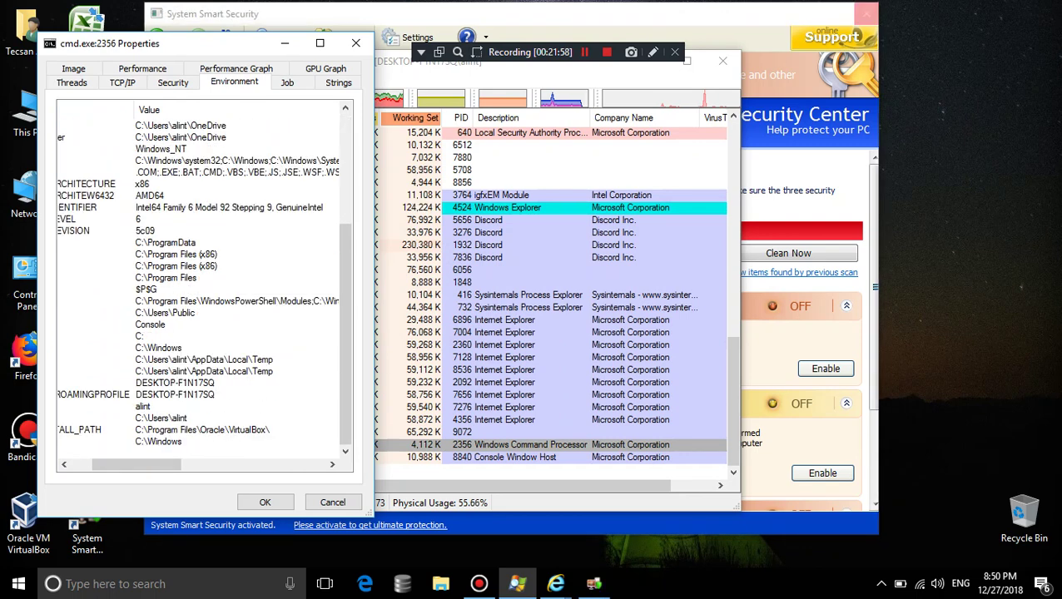
Reveal the cmd.exe image file in its folder once more and return to the process properties
left_click(74, 68)
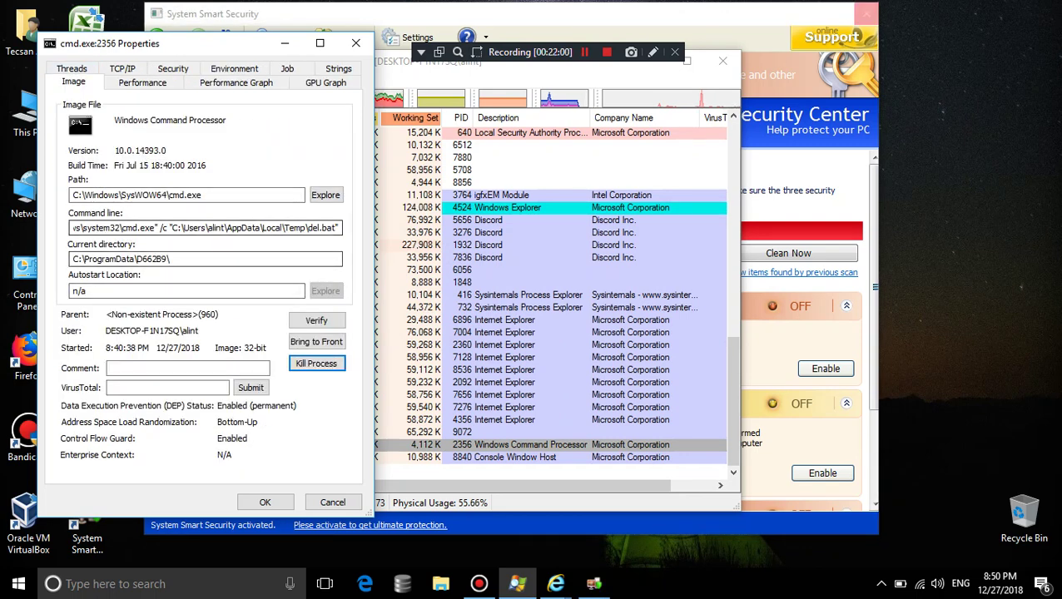
left_click(325, 195)
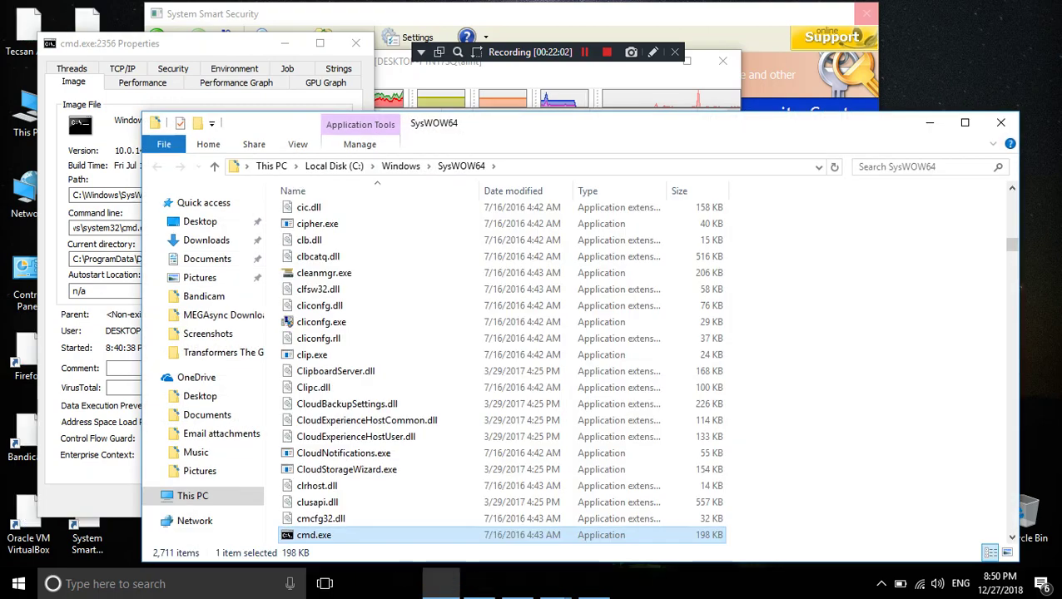
key("alt+Tab")
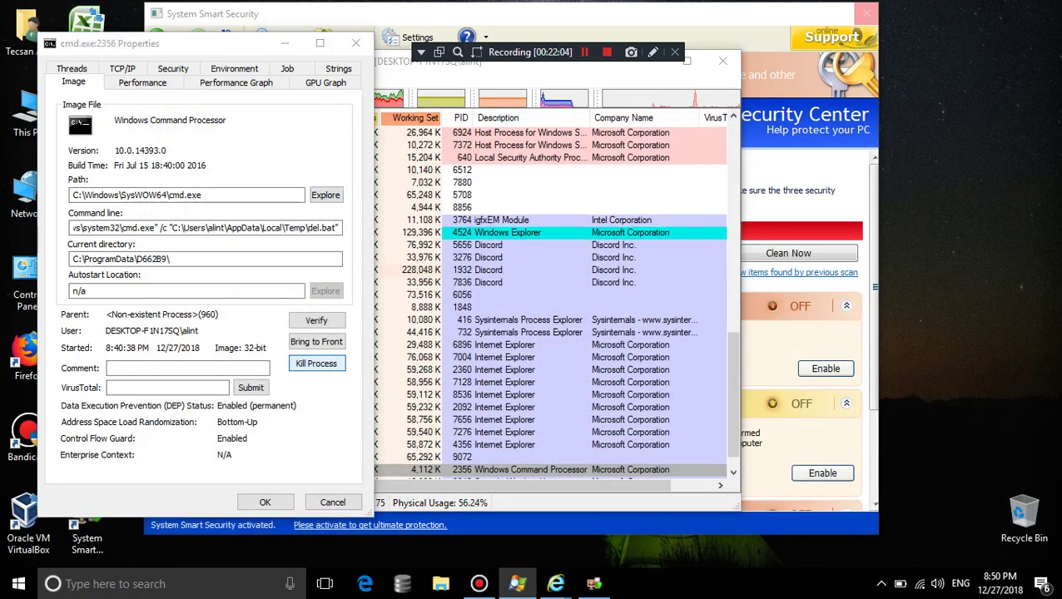
Kill the cmd.exe process from its properties, confirm, and close the properties window
left_click(317, 364)
left_click(528, 345)
left_click(356, 42)
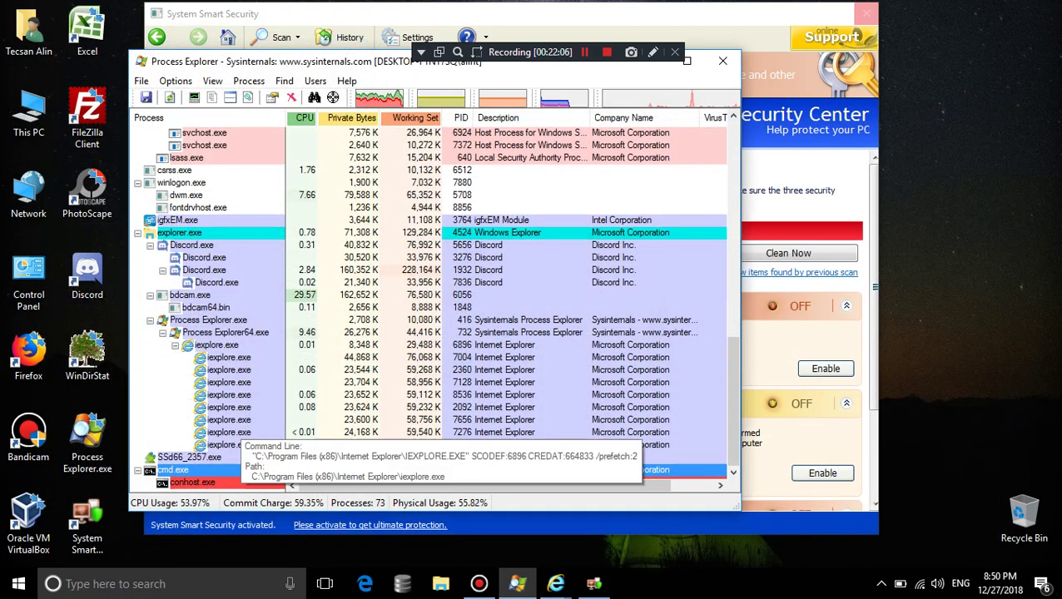
Examine the environment variables and their full values in the SSd66_2357.exe process's properties, and close the properties window
right_click(224, 458)
left_click(249, 430)
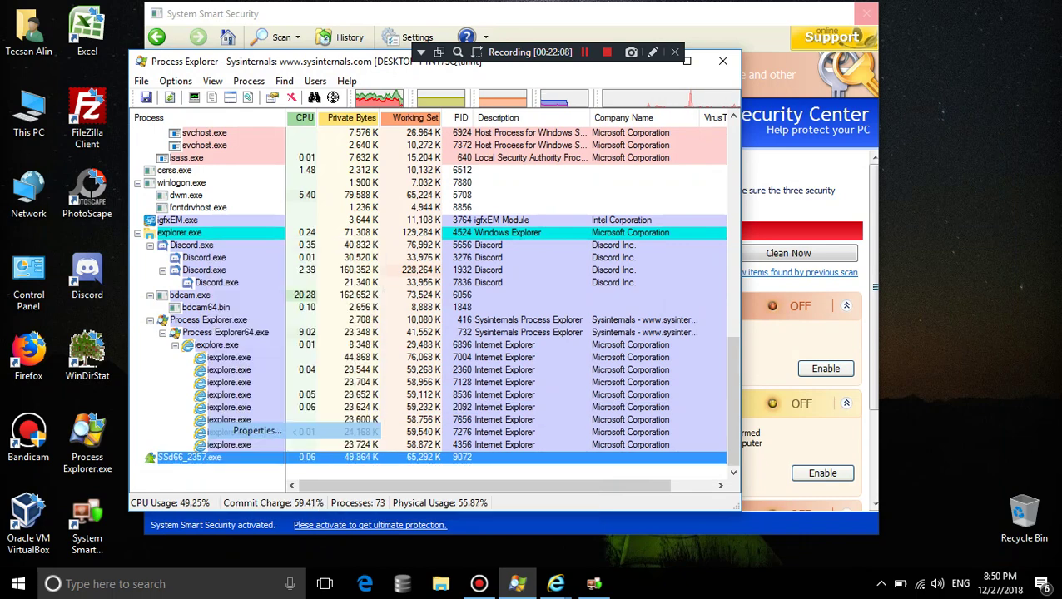
left_click(267, 68)
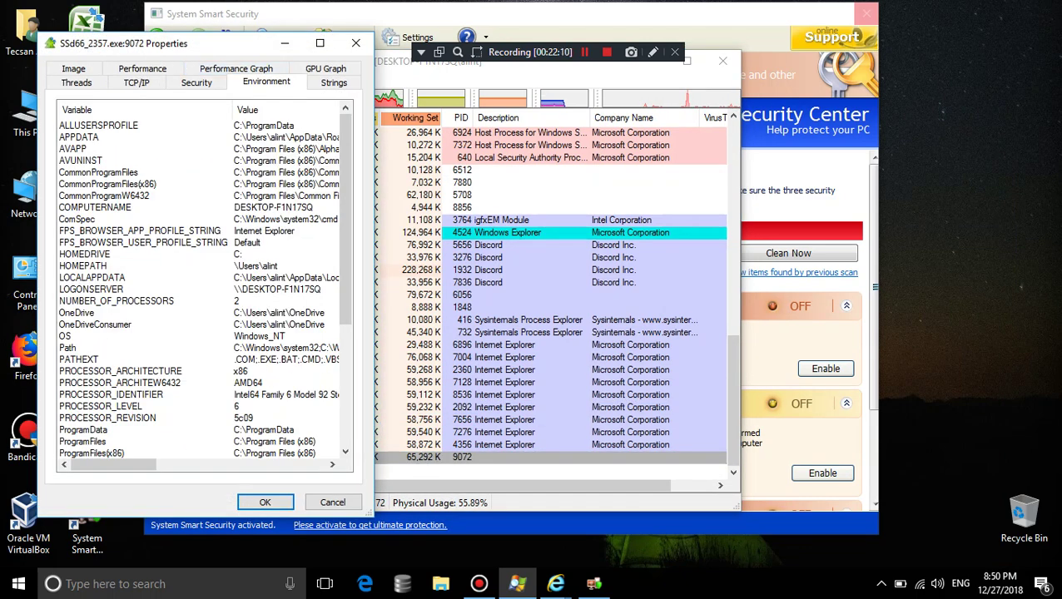
left_click_drag(114, 464, 164, 464)
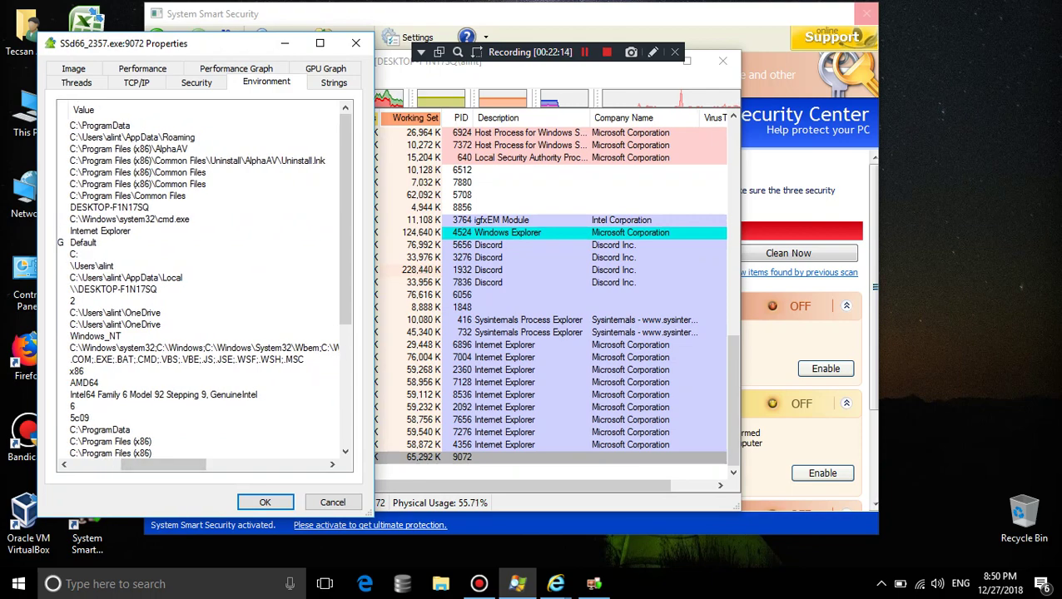
left_click_drag(346, 218, 346, 338)
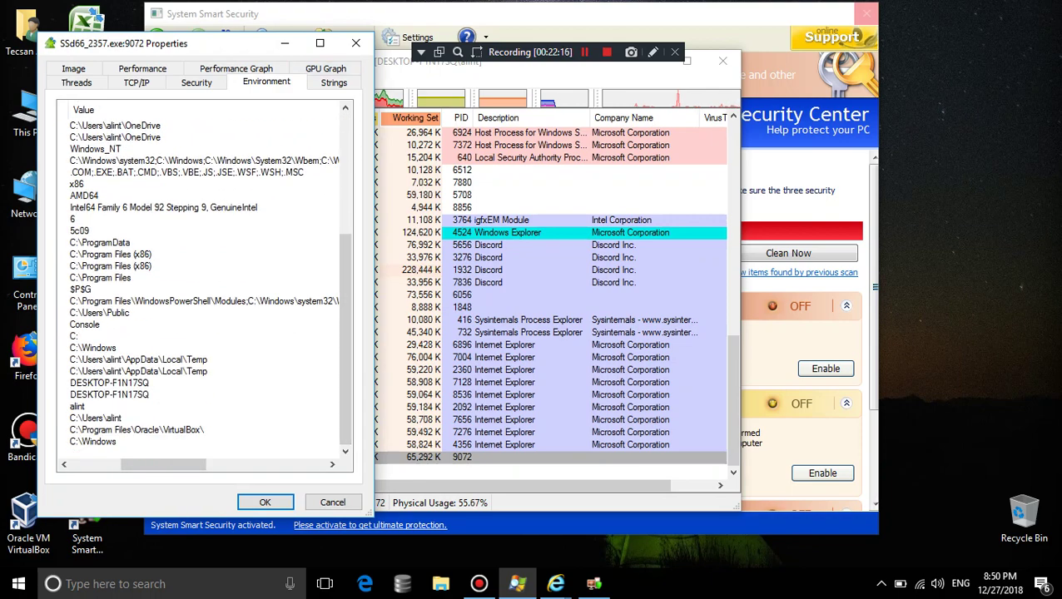
left_click(356, 43)
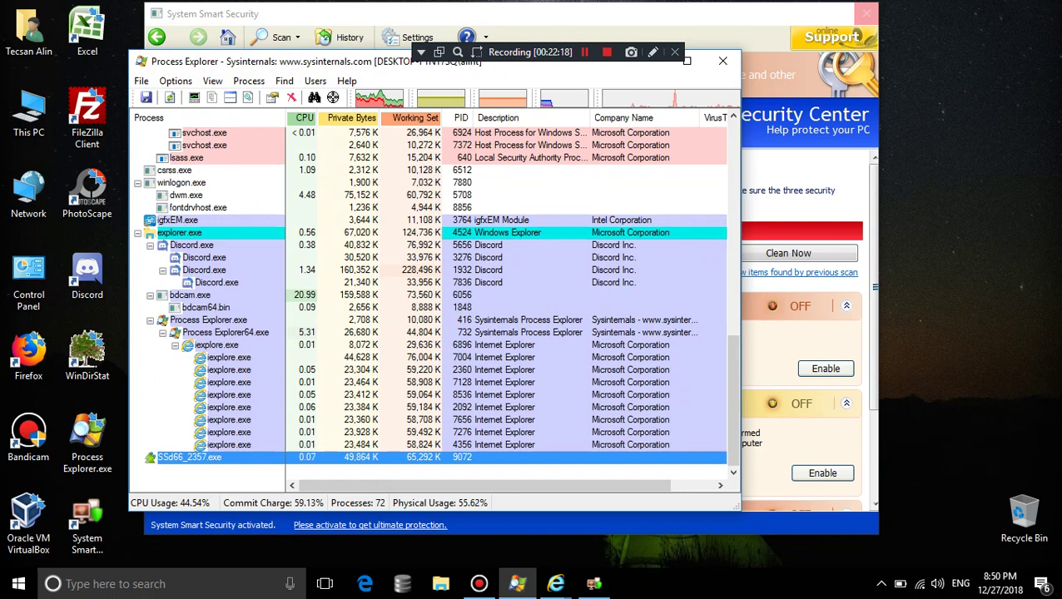
Kill the iexplore.exe processes running under Process Explorer64.exe, including their parent iexplore.exe process
left_click(250, 444)
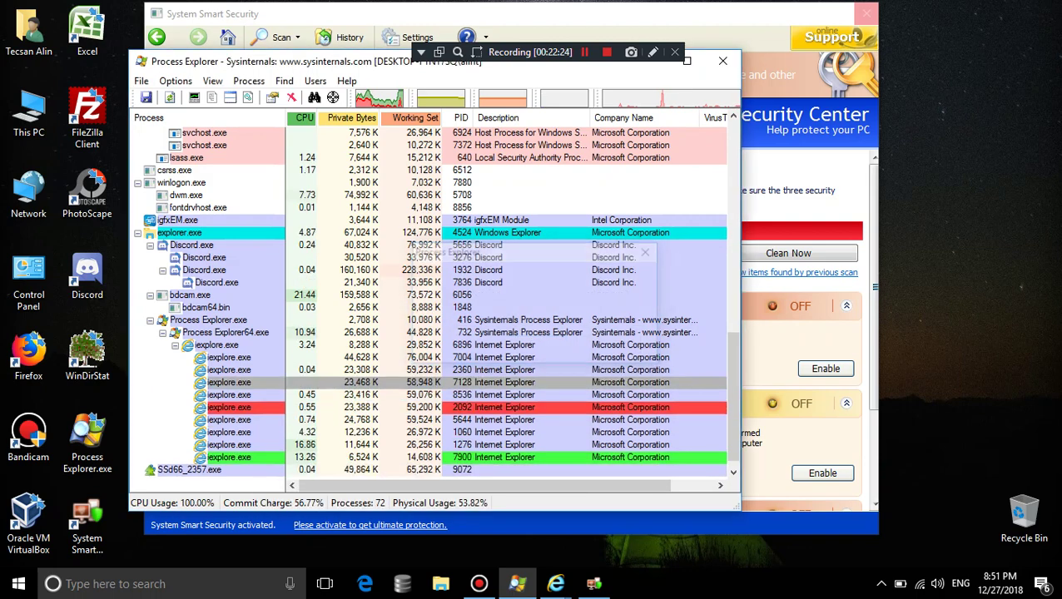
key("Up")
key("Up")
key("Up")
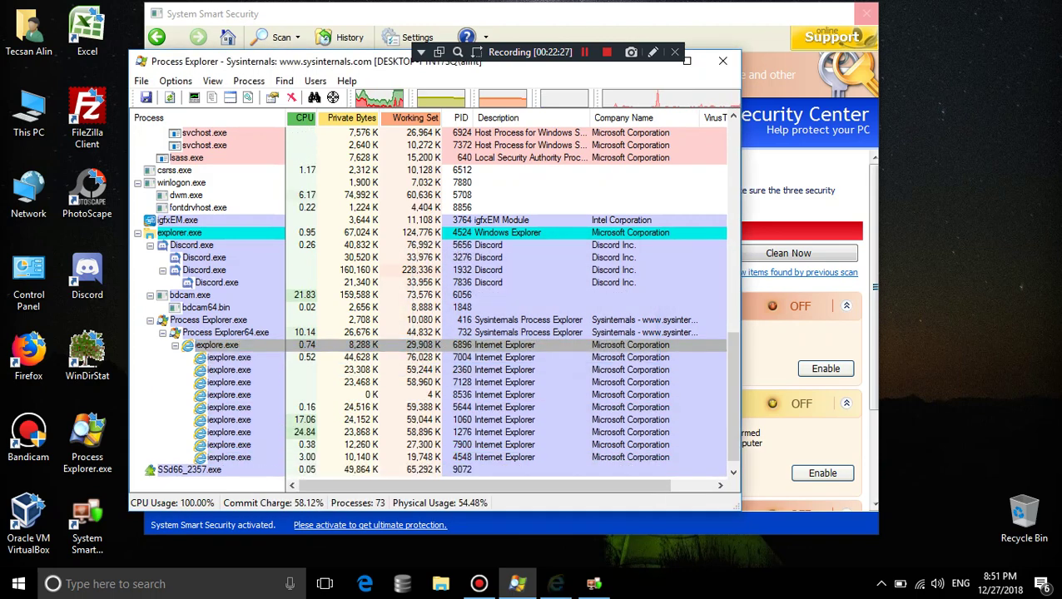
key("Left")
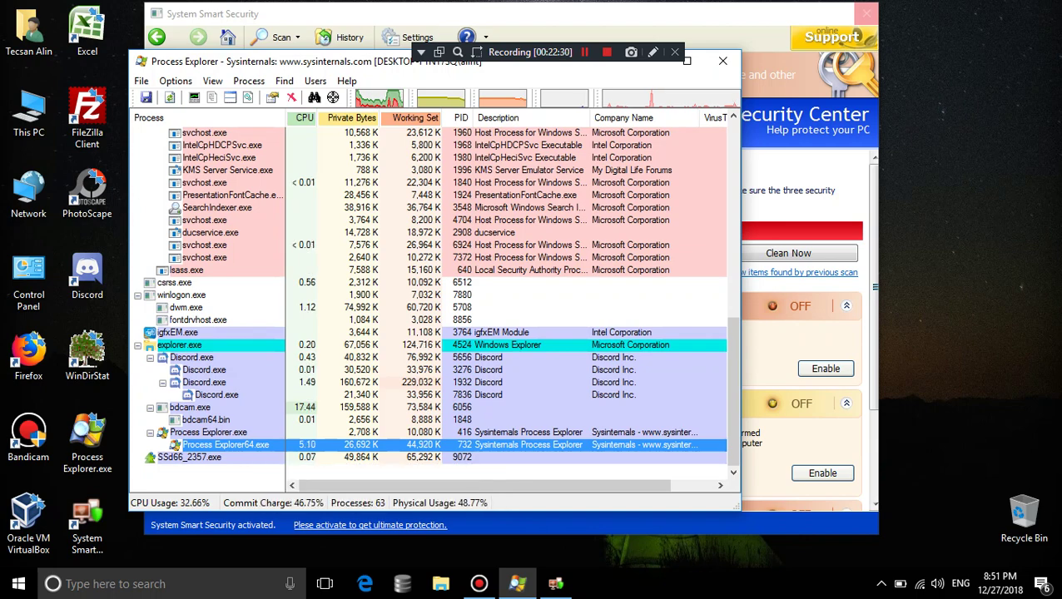
Exit Process Explorer and launch Internet Explorer by running iexplore
key("alt+F4")
key("super+r")
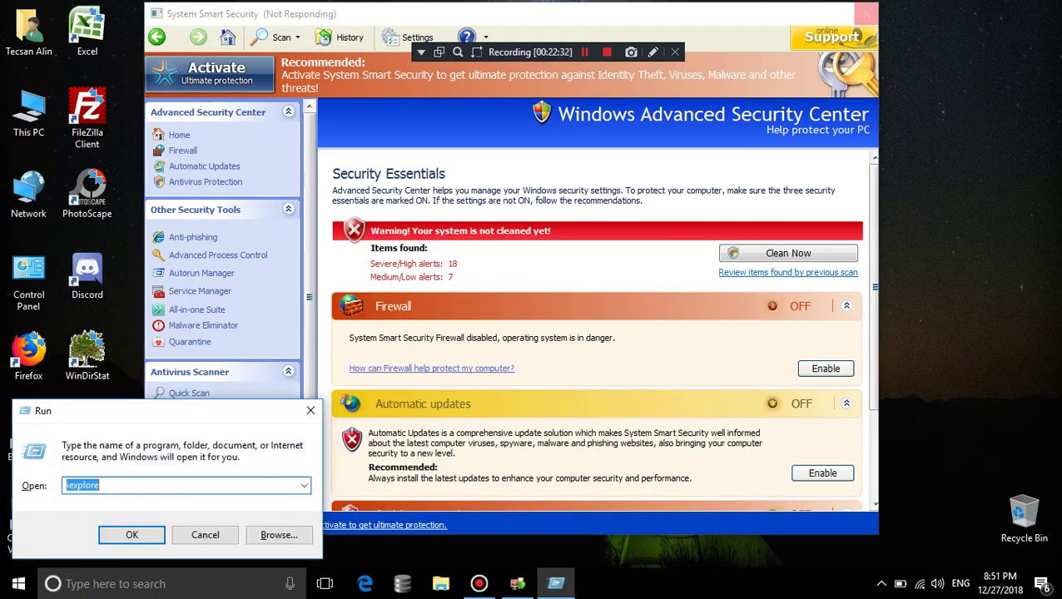
key("Return")
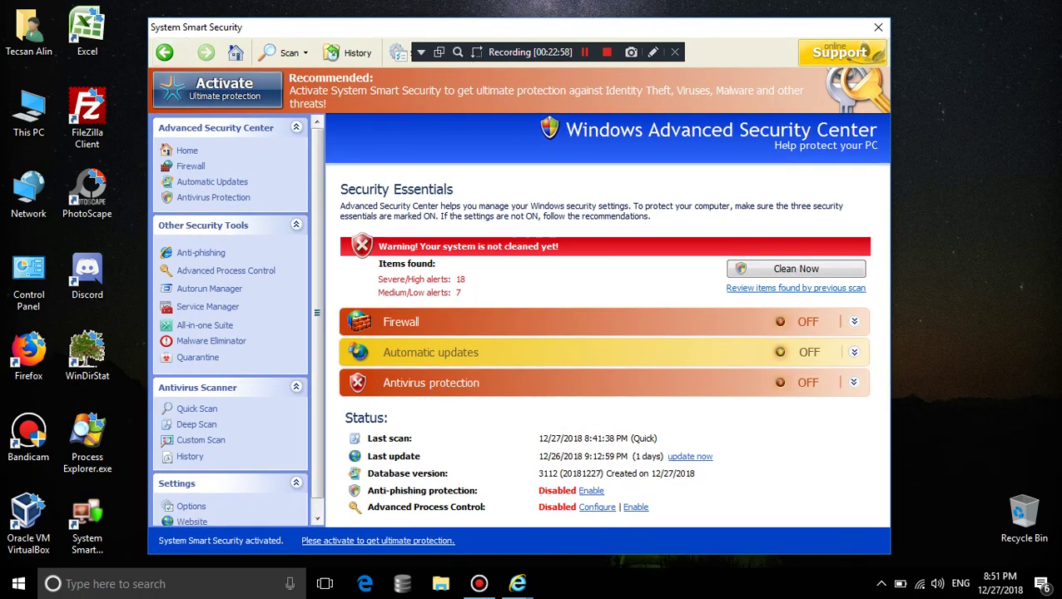
Close the System Smart Security window, and open Command Prompt with cmd along with a blank Notepad document
left_click(878, 26)
key("Return")
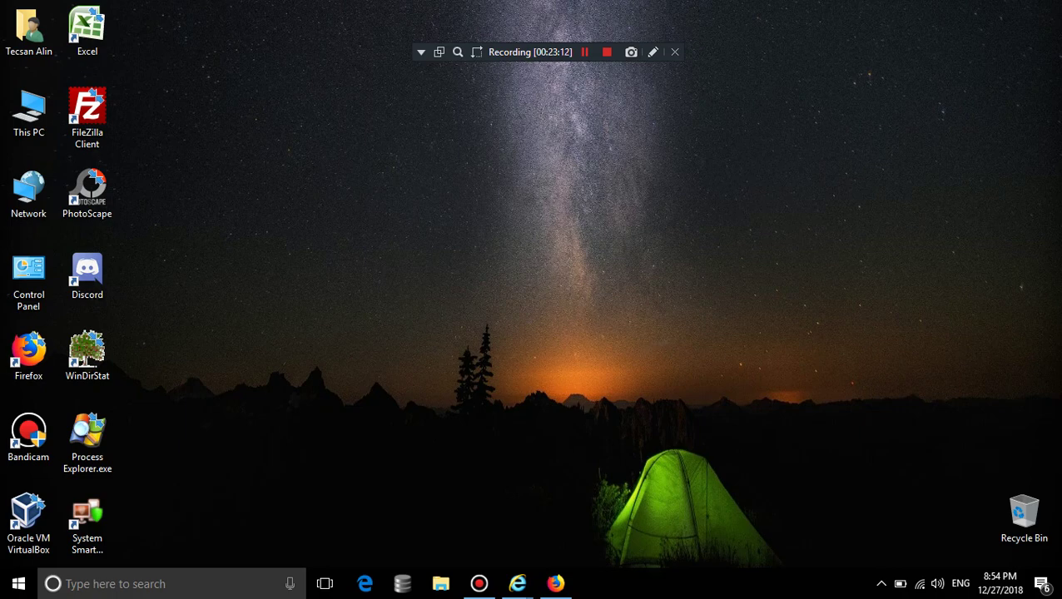
key("super+r")
type("cmd")
key("Return")
key("Return")
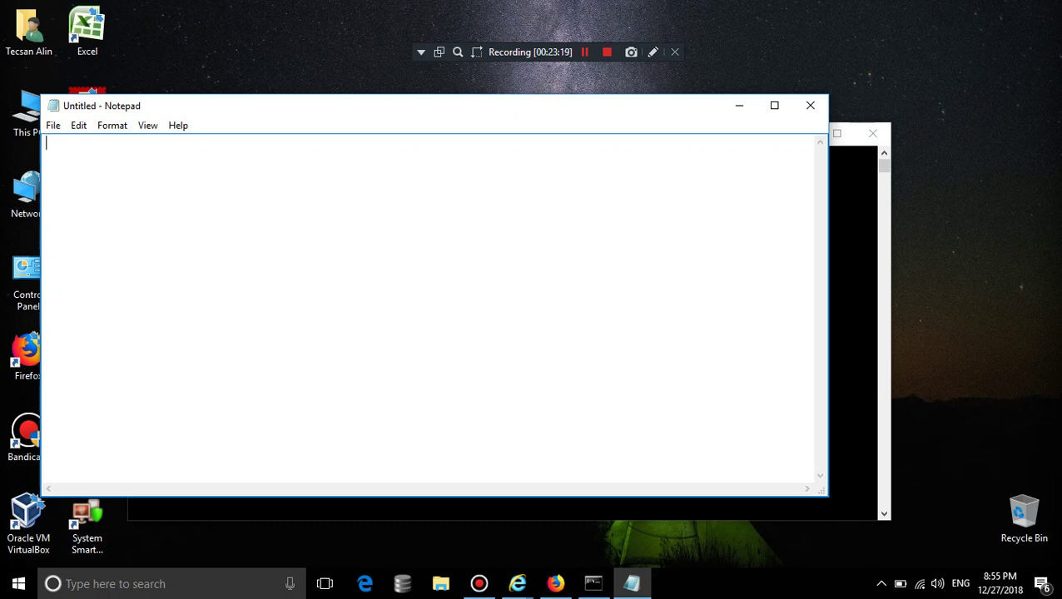
Enter a long string of random digits in the blank Notepad document
type("8236412653456967534076238")
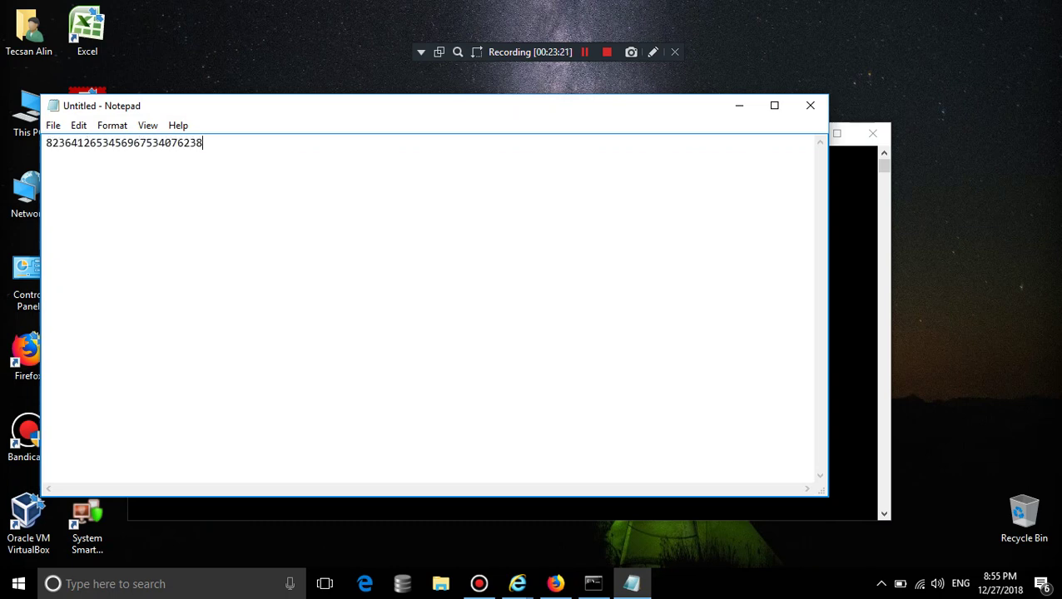
type("672386728962589618063896437690834760237623876")
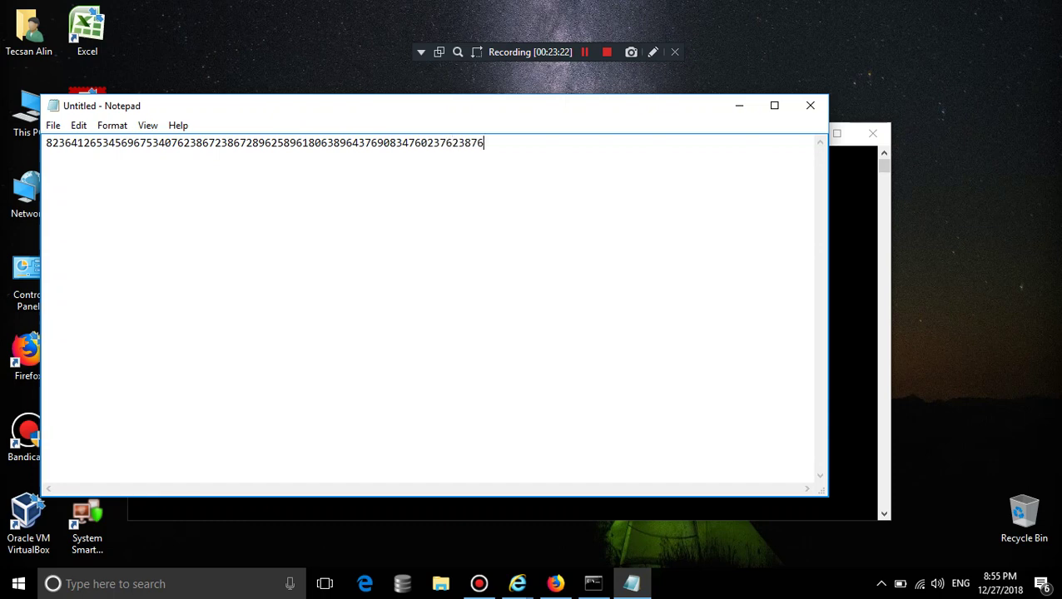
type("2402459067067235906723905713598138061356138914")
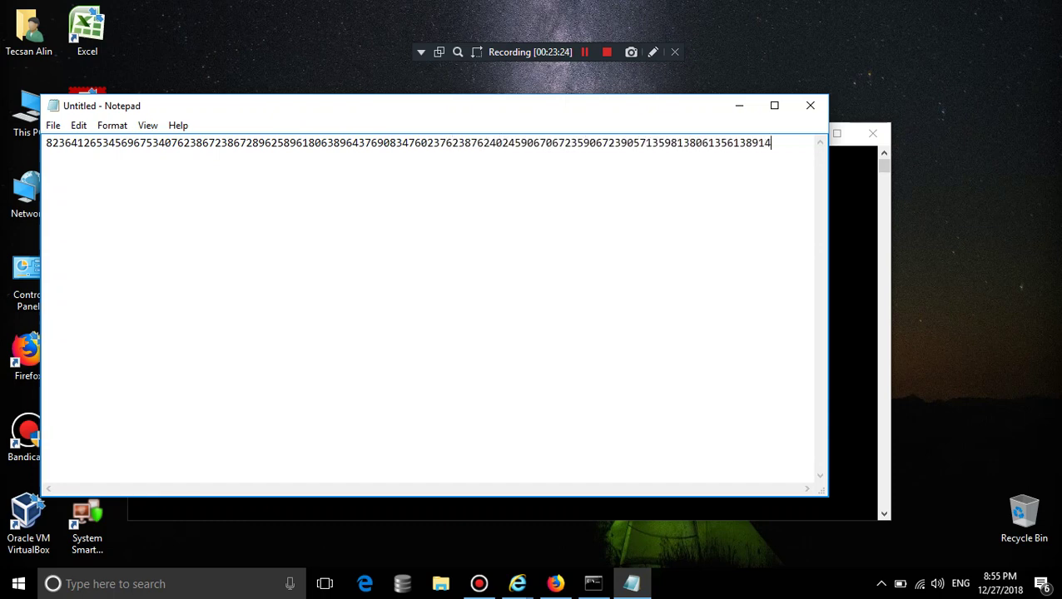
type("12689458787834783466791689689346893468934783468934689689-45")
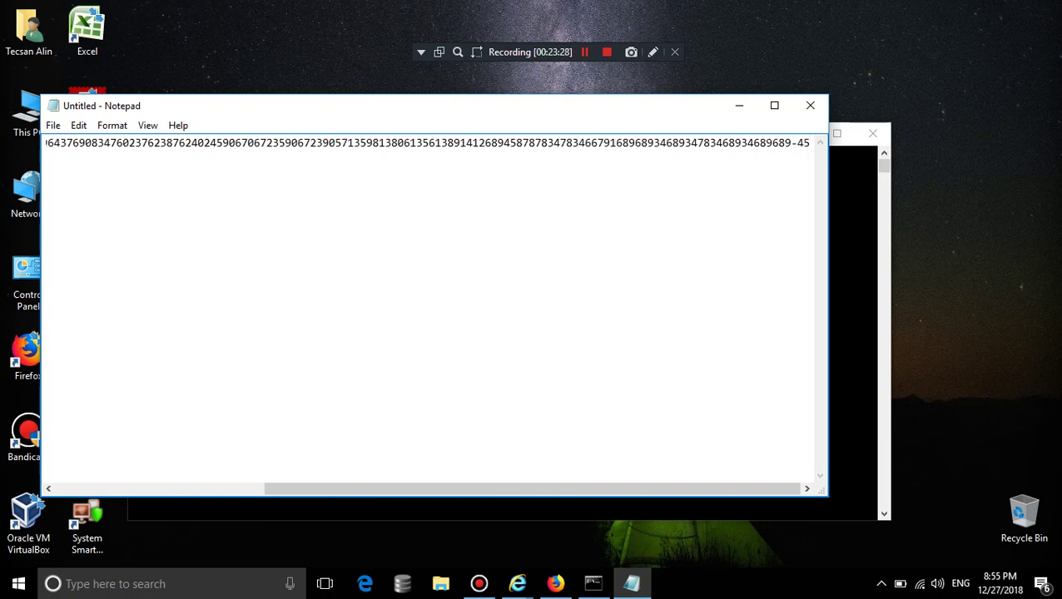
Close Notepad without saving the document and close the Command Prompt window
left_click(810, 105)
left_click(556, 292)
left_click(872, 133)
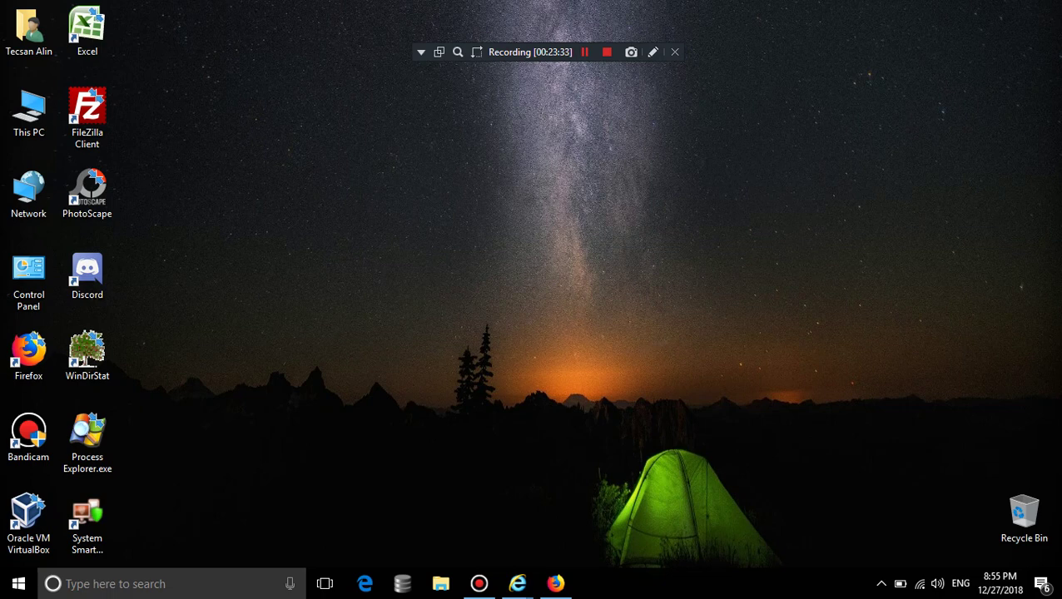
Reopen the System Smart Security window to check the running deep scan, and close it again
left_click(882, 583)
left_click(880, 551)
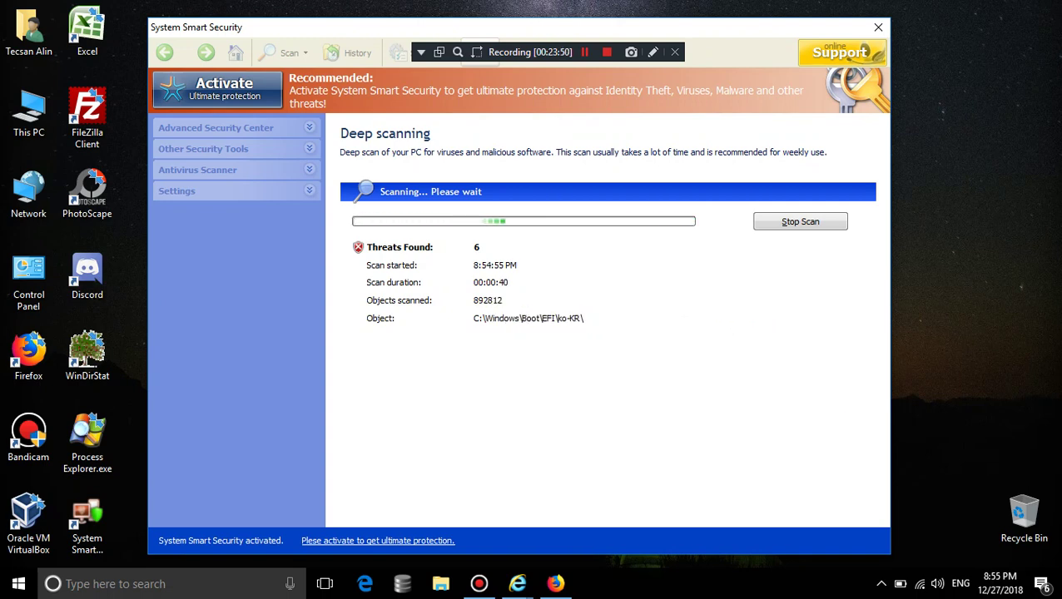
left_click(879, 27)
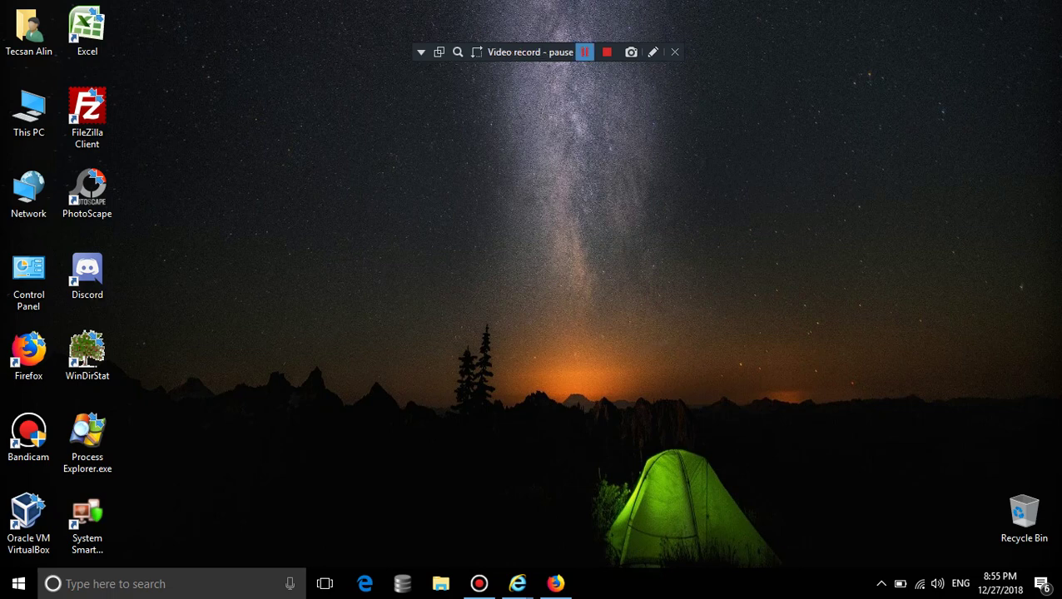
Bring back the System Smart Security window, run a quick scan, and start another scan from the home page
left_click(881, 584)
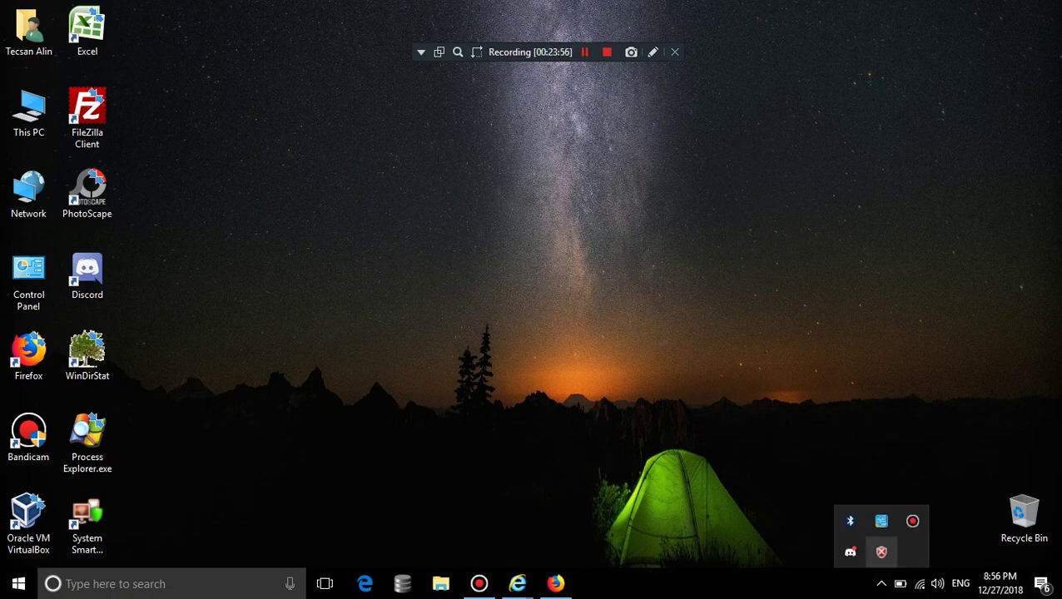
left_click(881, 552)
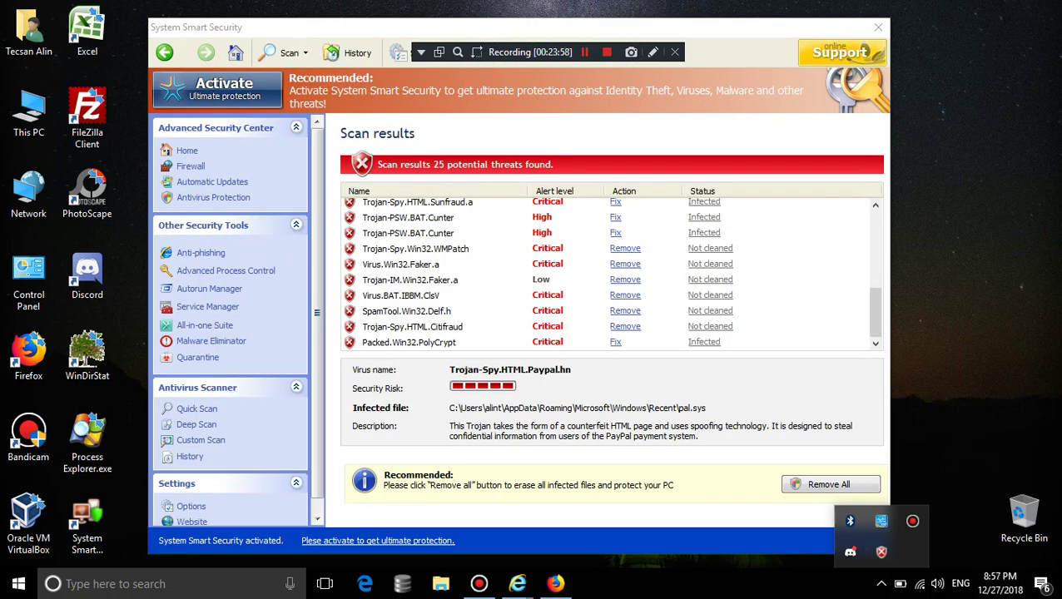
left_click(197, 409)
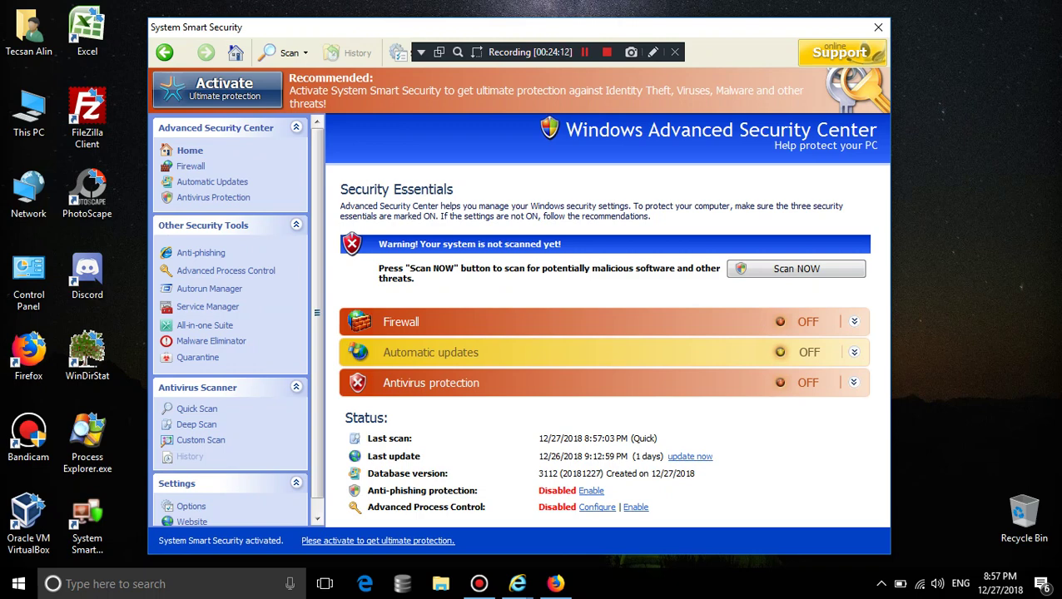
left_click(796, 268)
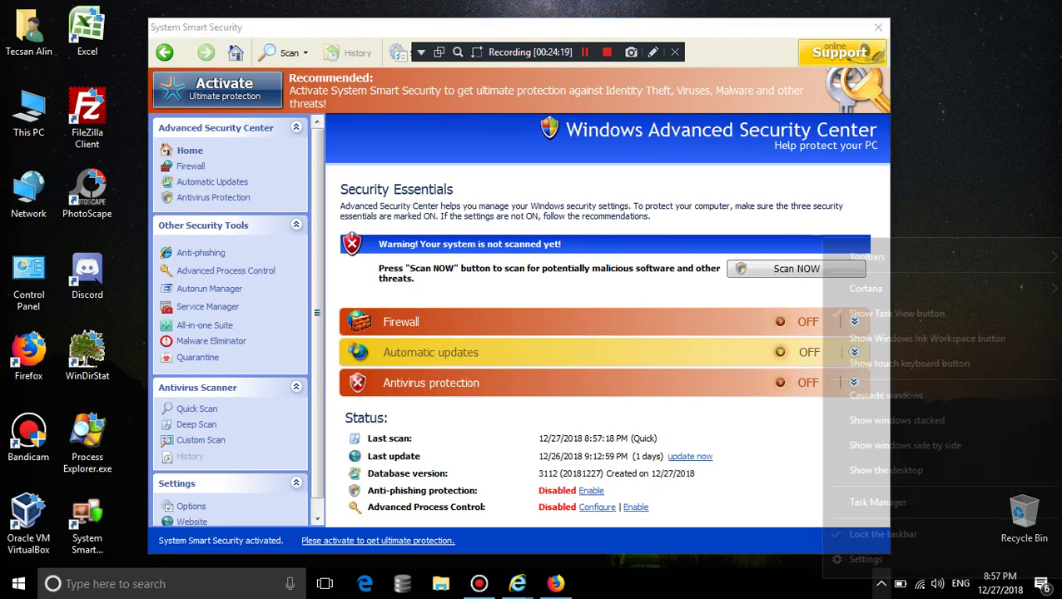
right_click(880, 583)
left_click(925, 535)
Paste the derpibooru.org profile link as the problem description in Malware Eliminator and send the report
left_click(210, 340)
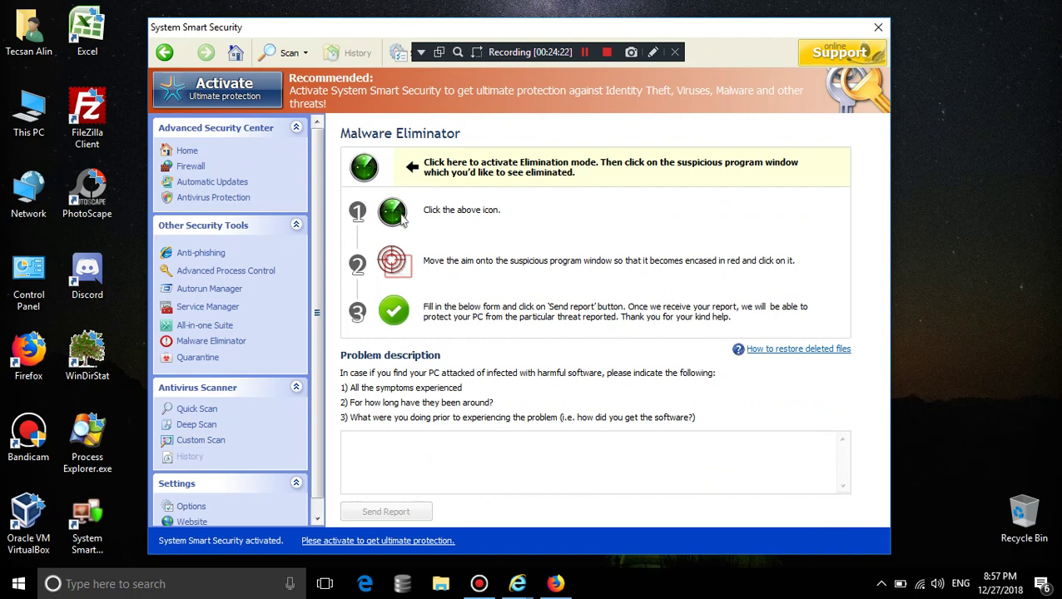
right_click(455, 462)
left_click(500, 330)
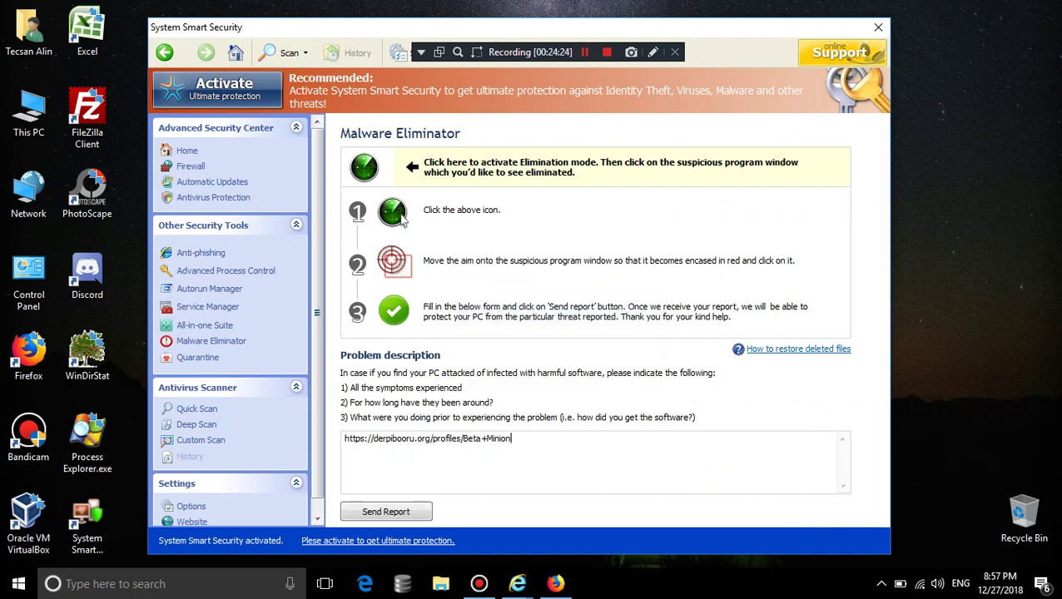
key("Tab")
key("Return")
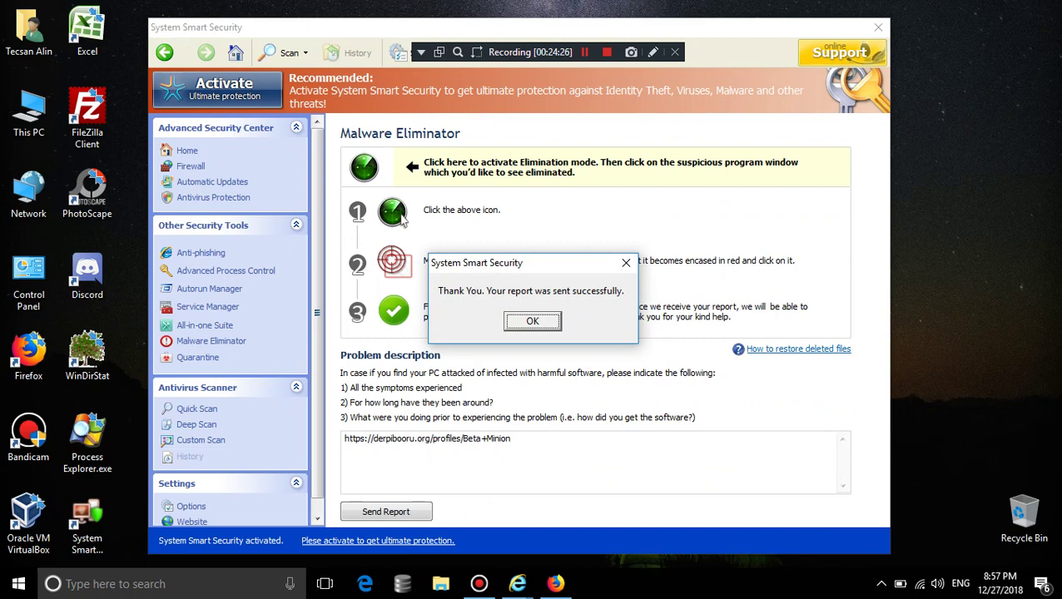
Dismiss the report confirmation, clear the problem description, and close the System Smart Security window
key("Return")
key("shift+Tab")
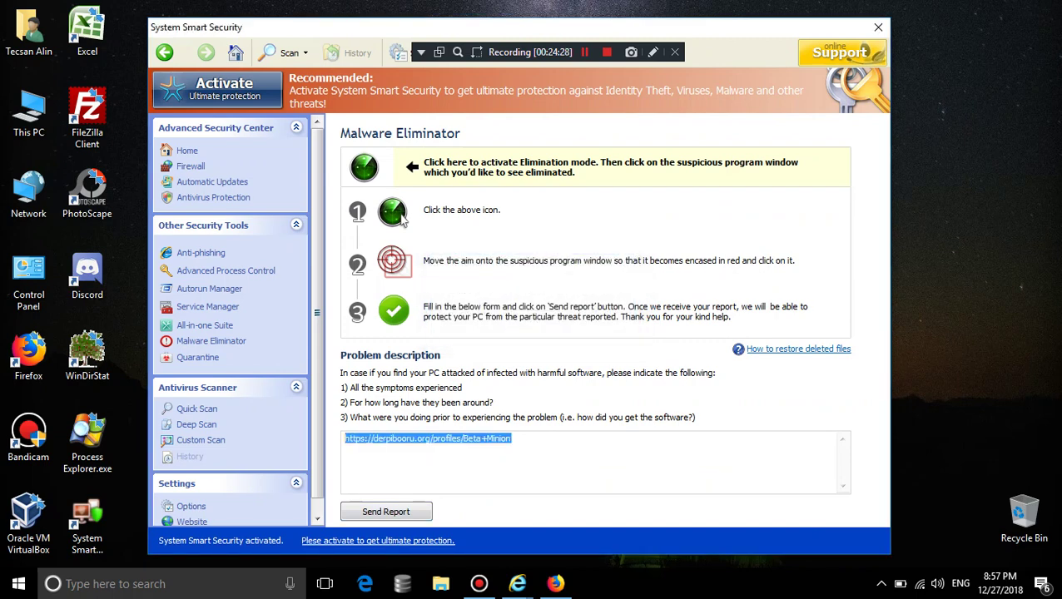
key("Delete")
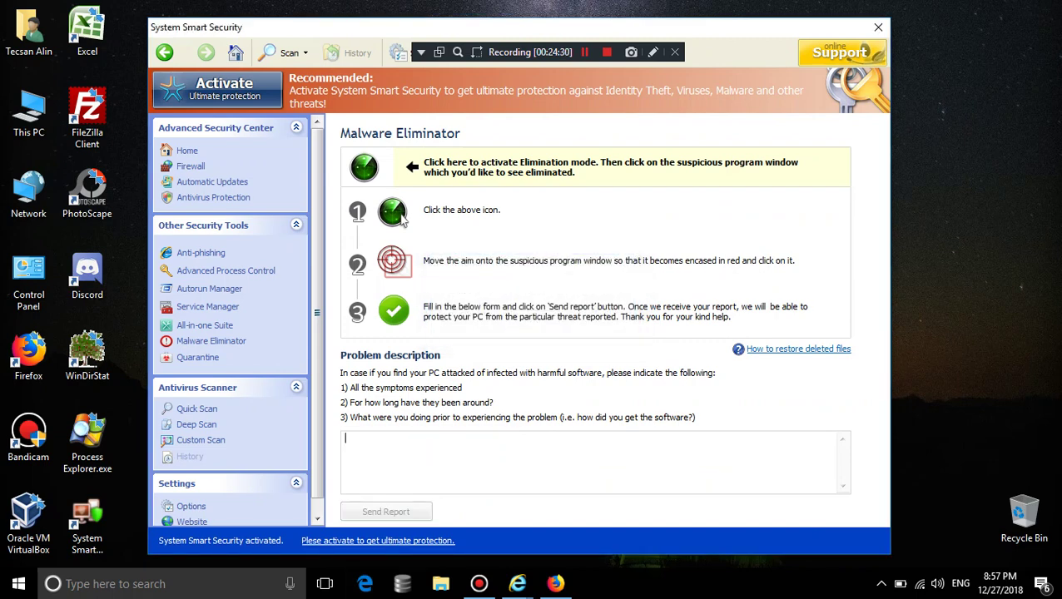
left_click(882, 584)
right_click(881, 552)
left_click(916, 542)
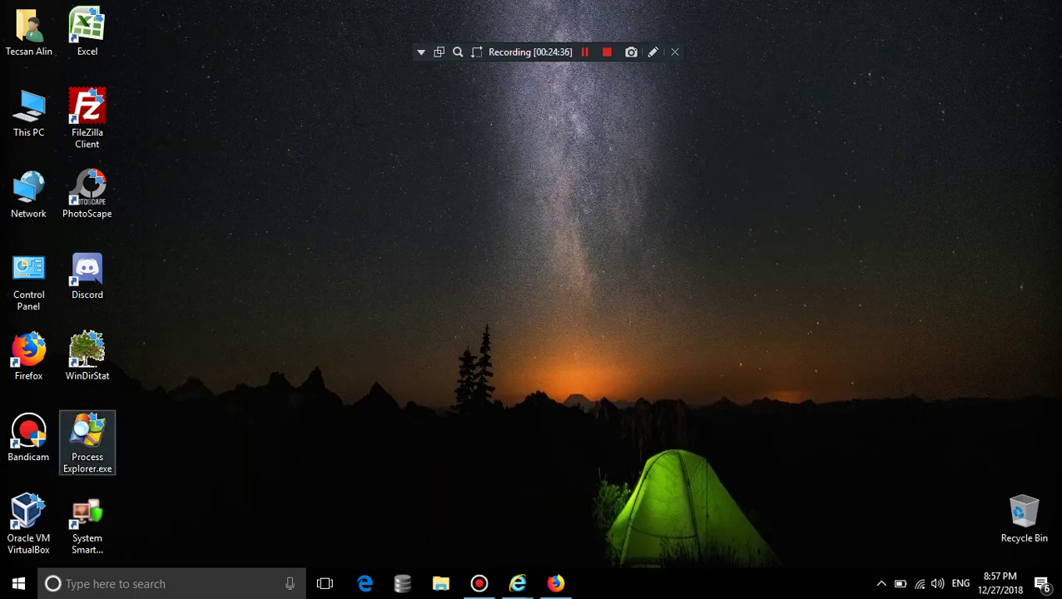
Open Process Explorer in a maximized window and sort the processes by working set, largest first
double_click(88, 441)
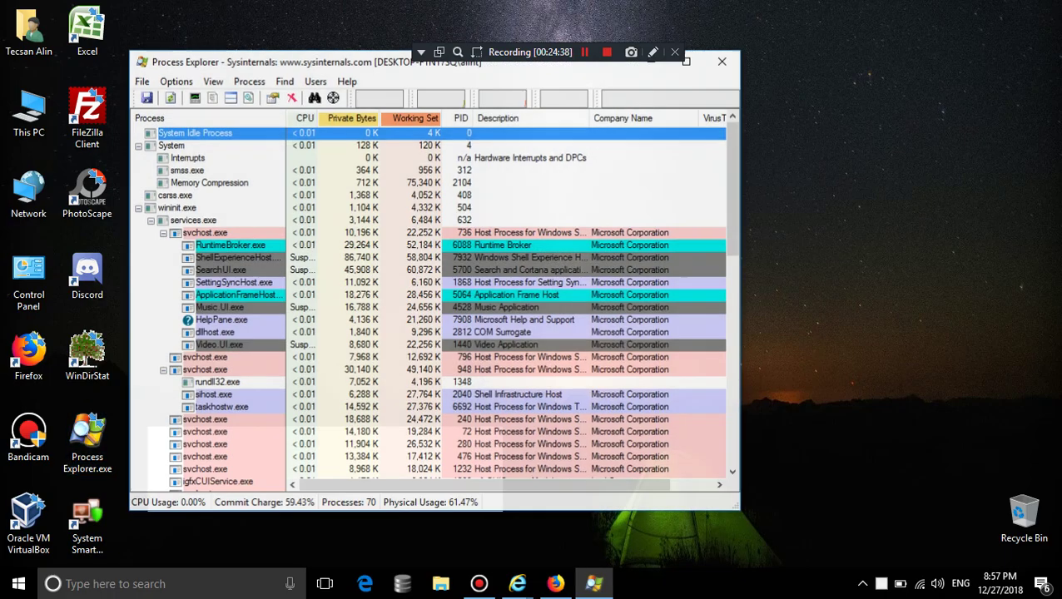
scroll(333, 317, "down", 15)
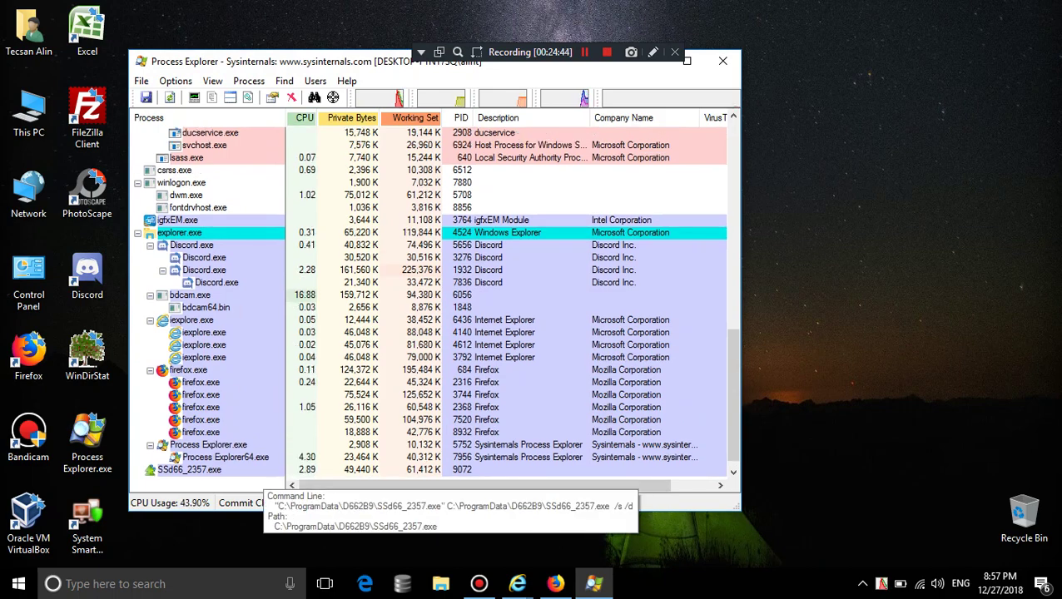
key("super+Up")
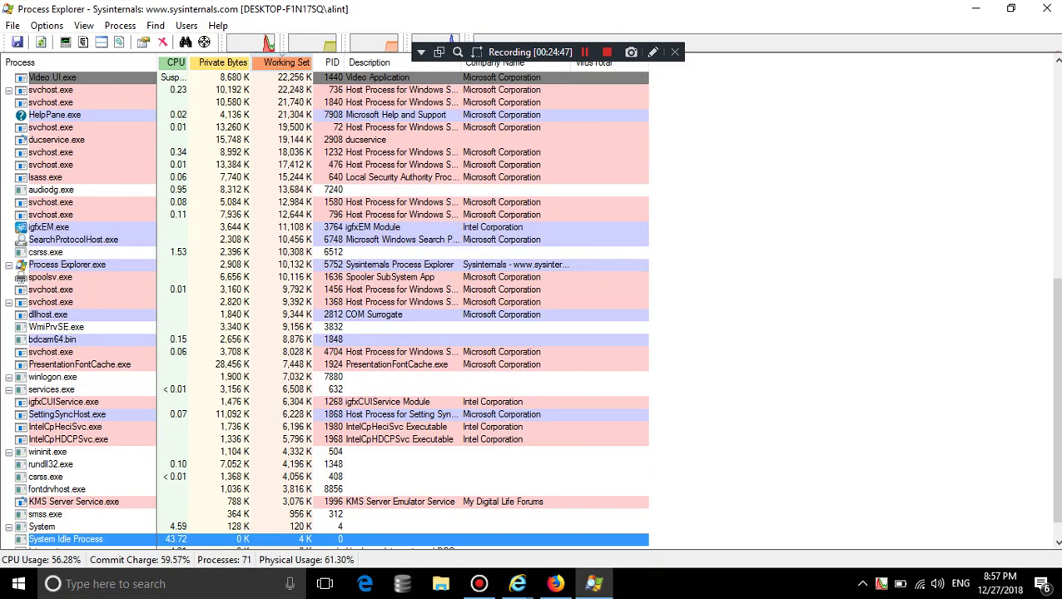
View the properties of the svchost.exe process with PID 1368 and of SSd66_2357.exe, closing each properties window
double_click(50, 301)
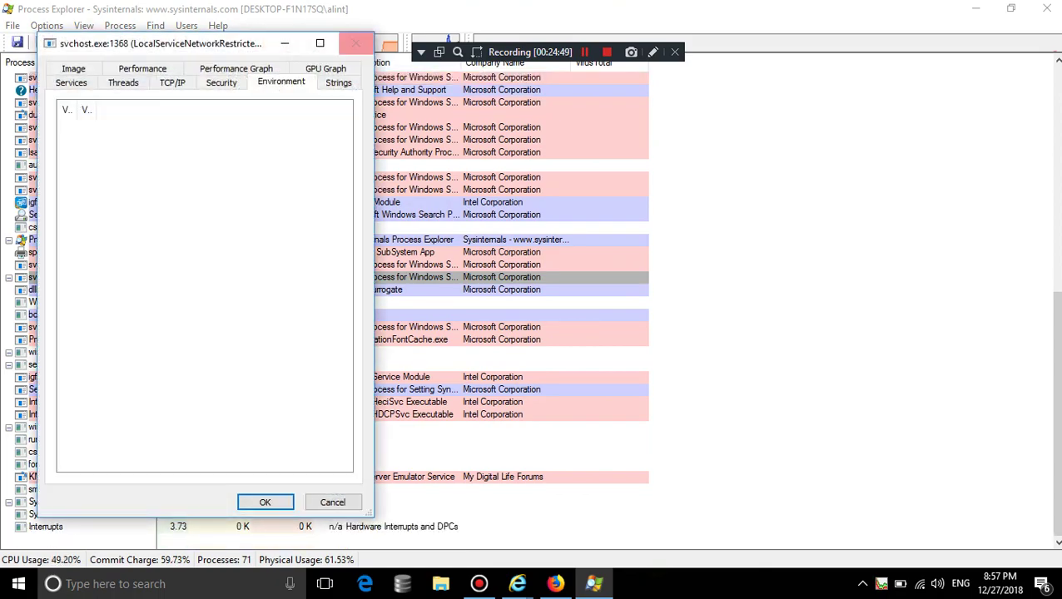
key("Escape")
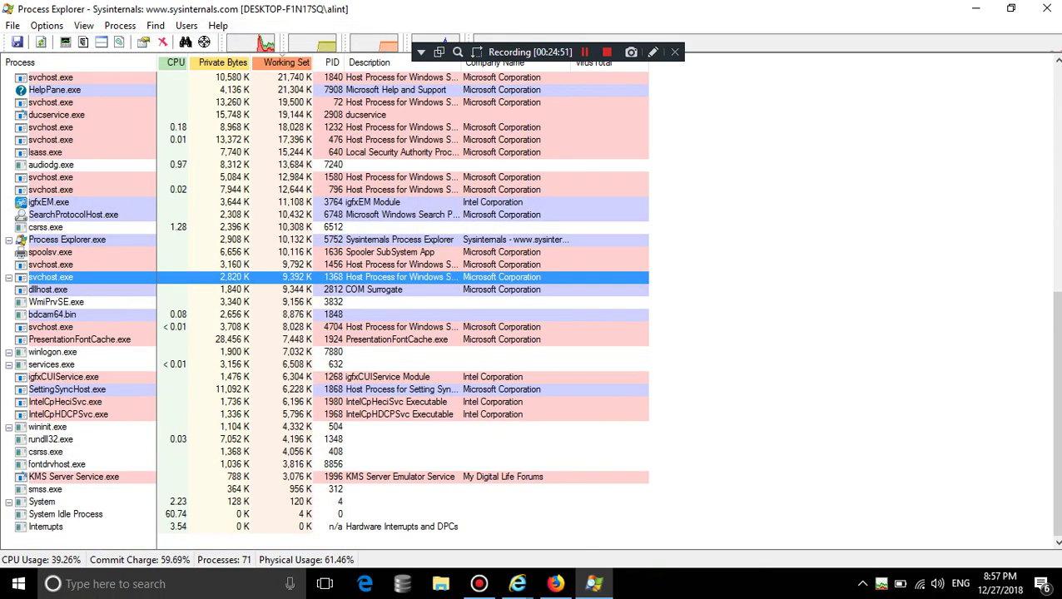
scroll(79, 93, "up", 8)
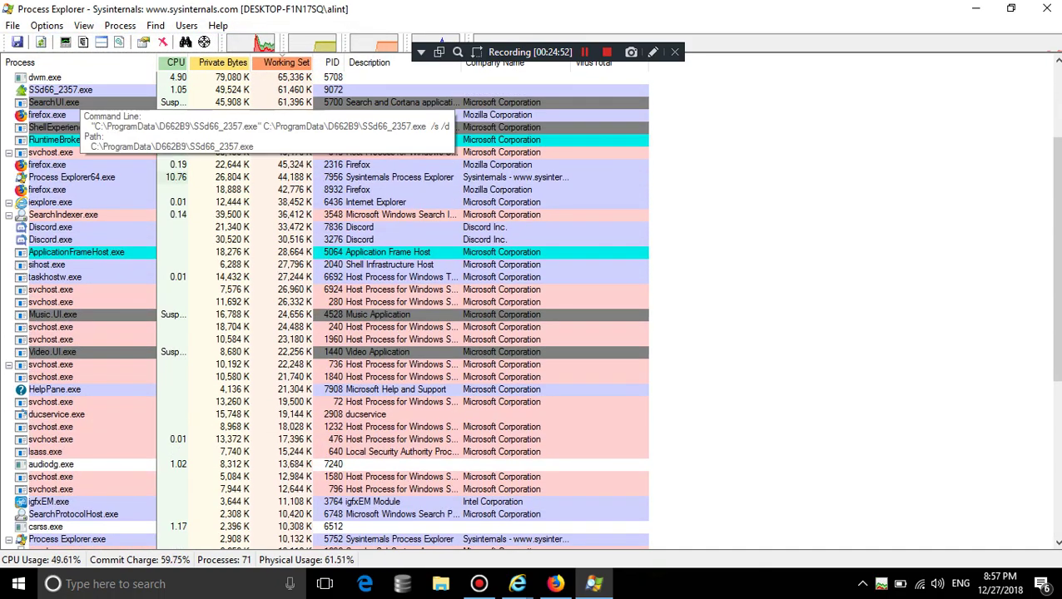
left_click(79, 90)
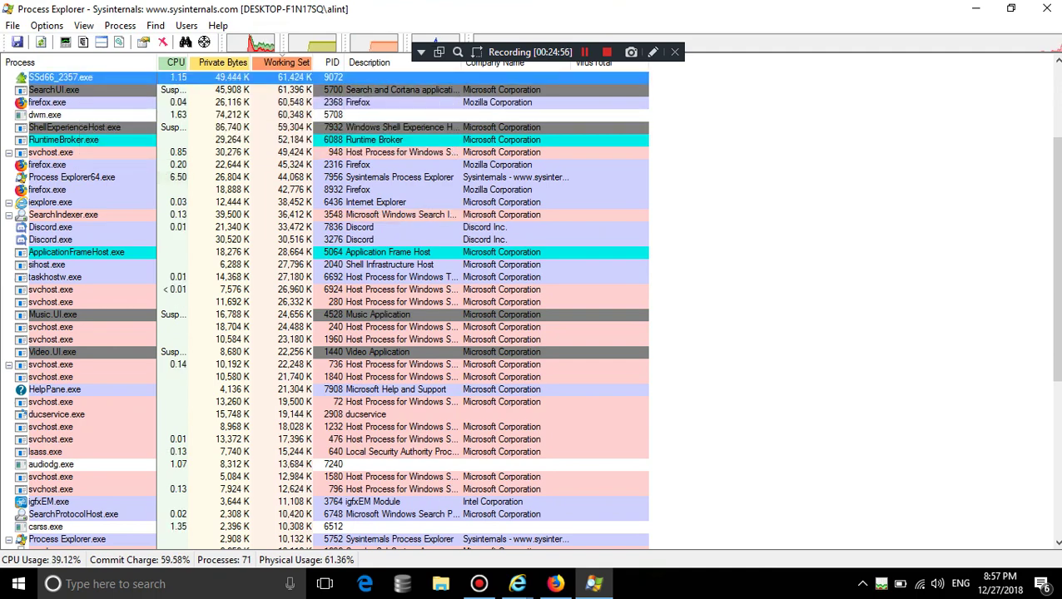
key("Return")
left_click(355, 43)
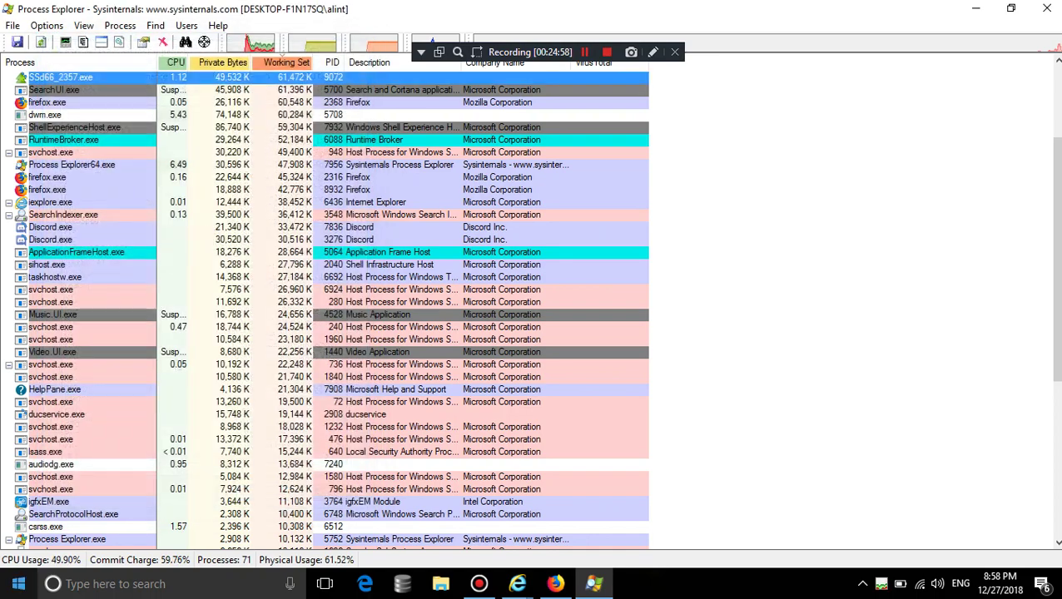
Show the desktop and open Task Manager in its detailed view
left_click(18, 584)
key("Escape")
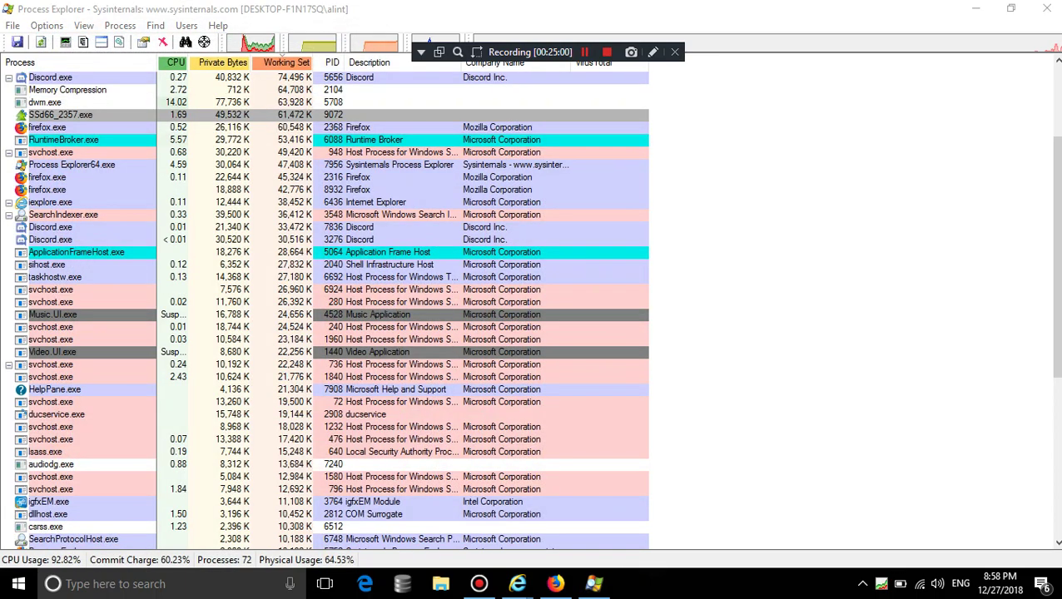
key("super+d")
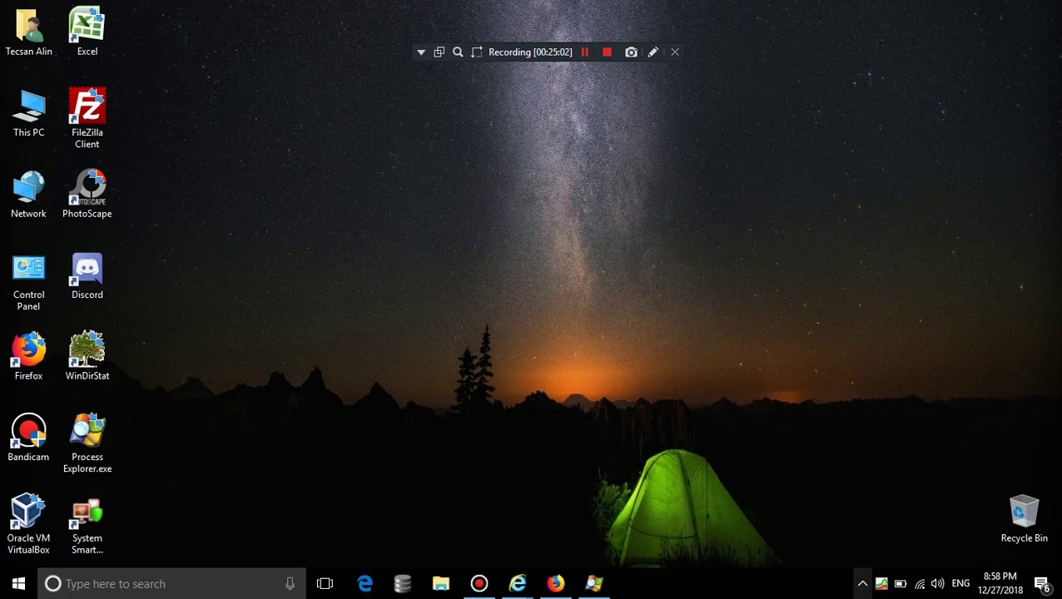
left_click(863, 584)
right_click(625, 253)
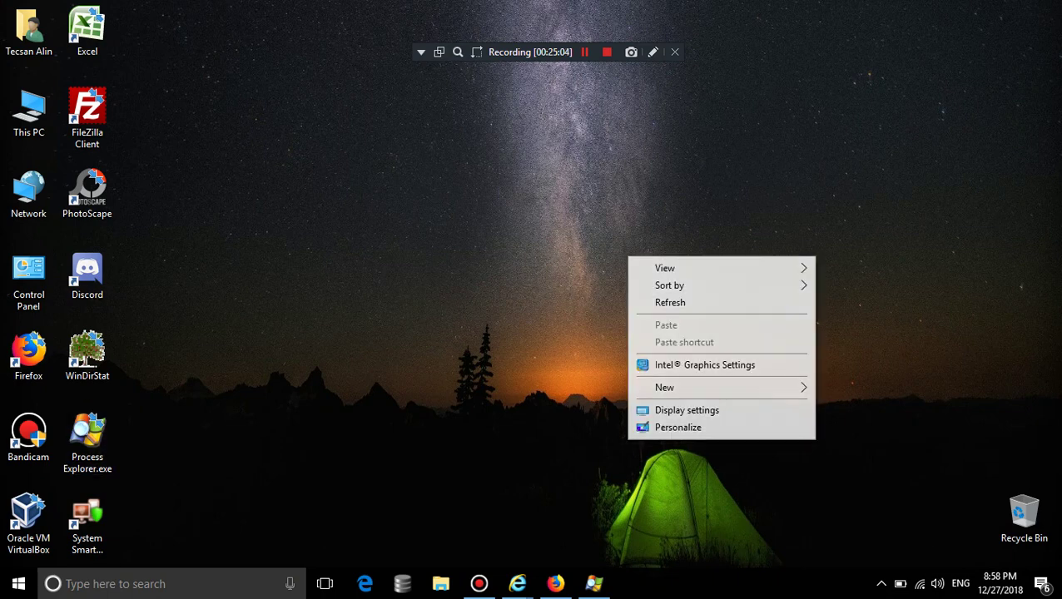
key("Escape")
right_click(804, 584)
left_click(860, 518)
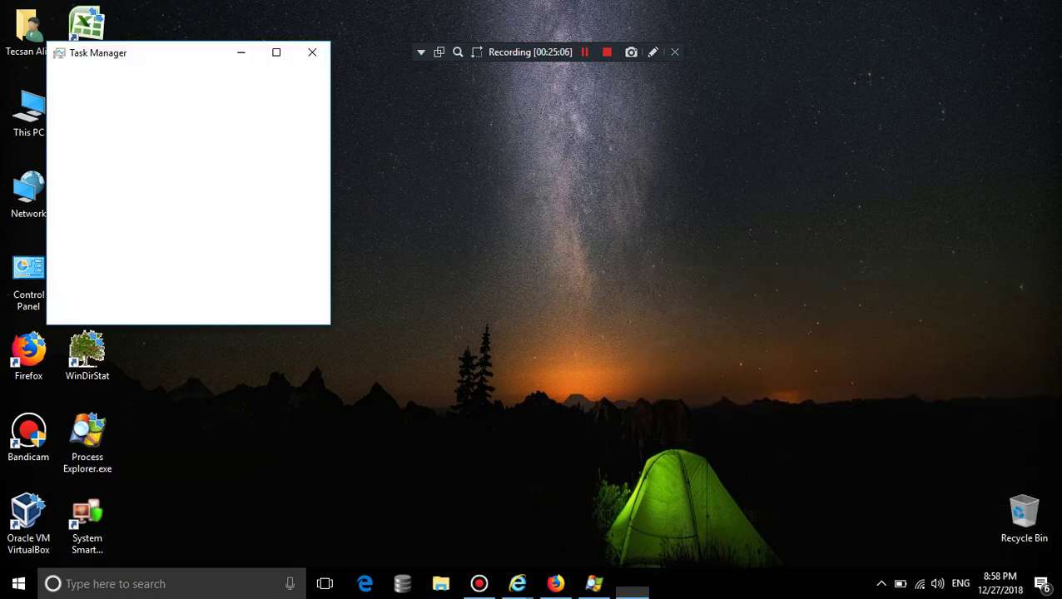
left_click(60, 306)
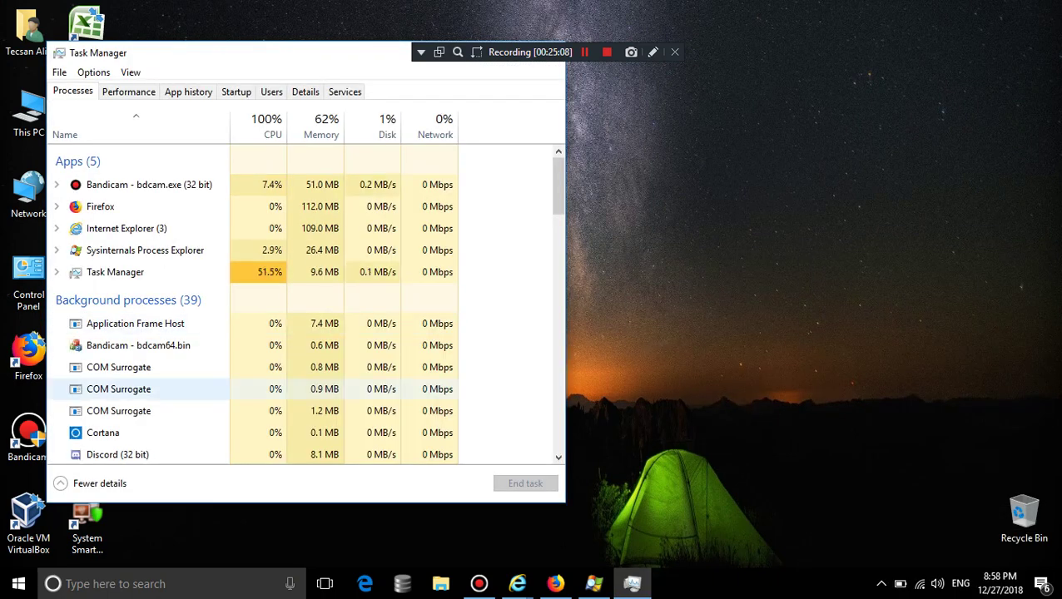
Look through Task Manager's apps, background processes and Windows processes for the System Smart Security process
scroll(133, 346, "down", 1)
scroll(98, 308, "down", 6)
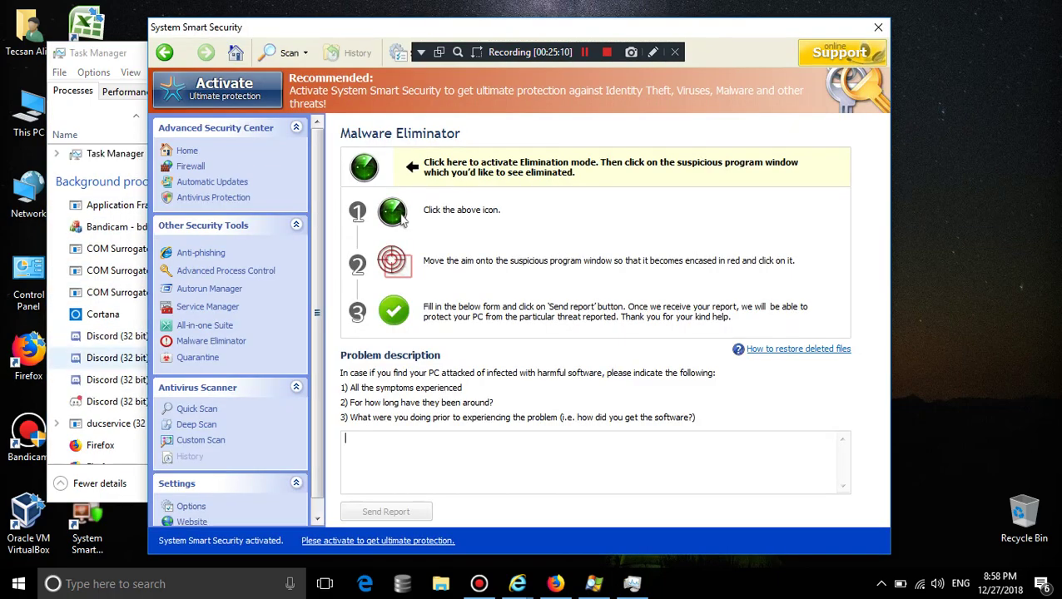
key("alt+Tab")
scroll(138, 304, "down", 2)
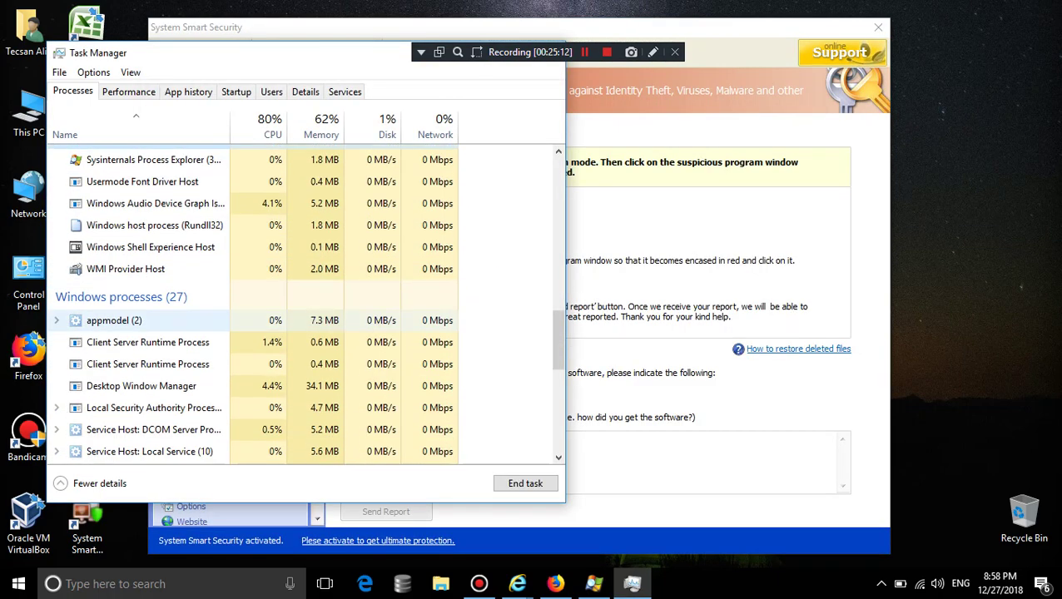
scroll(137, 304, "up", 6)
scroll(137, 316, "up", 6)
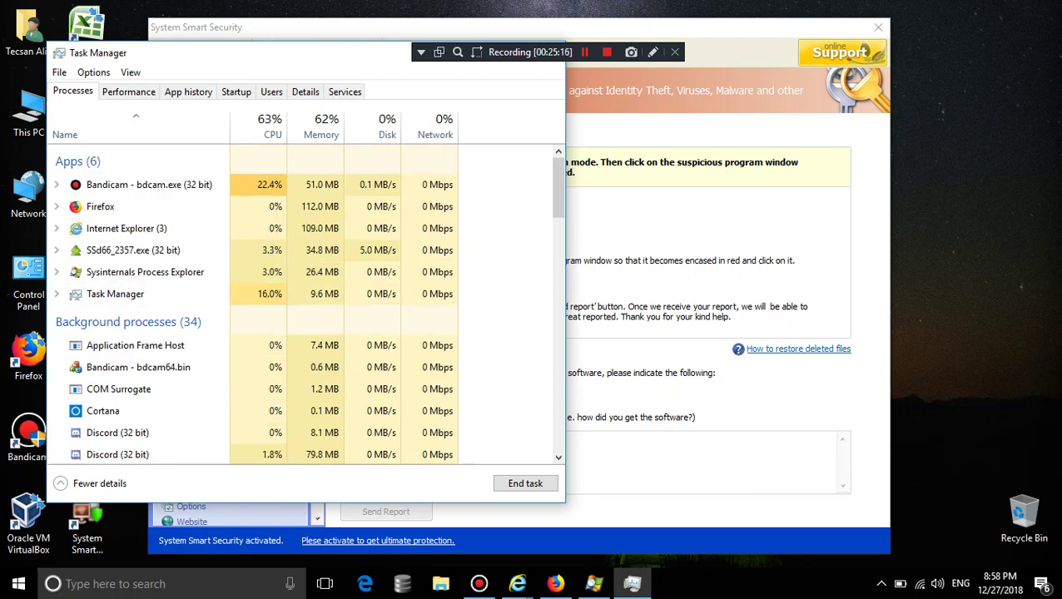
Close Task Manager and choose a command from the menu of System Smart Security's notification-area item
left_click_drag(250, 52, 318, 92)
left_click(614, 92)
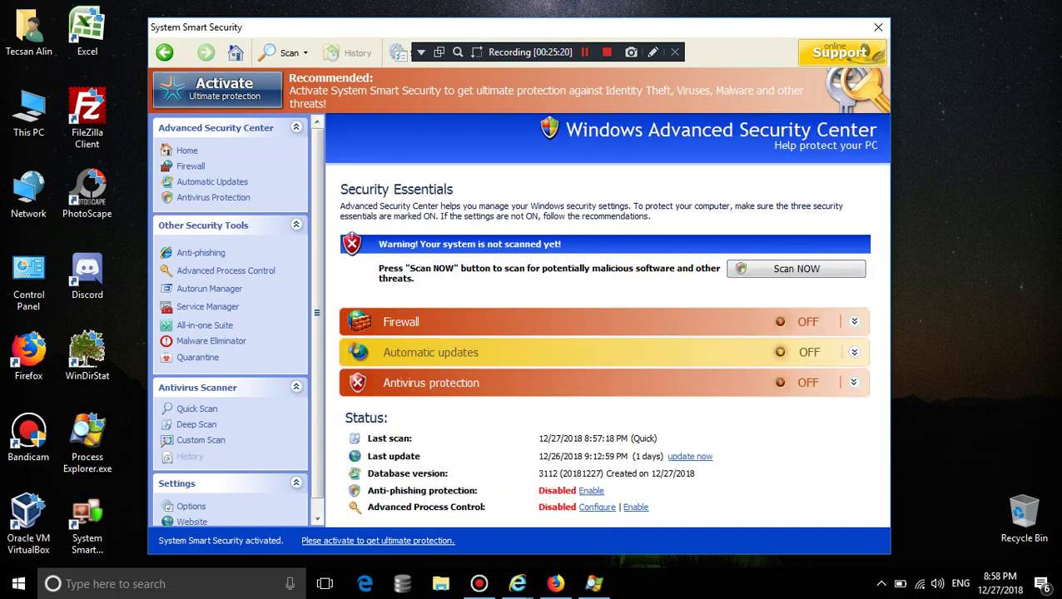
left_click(882, 584)
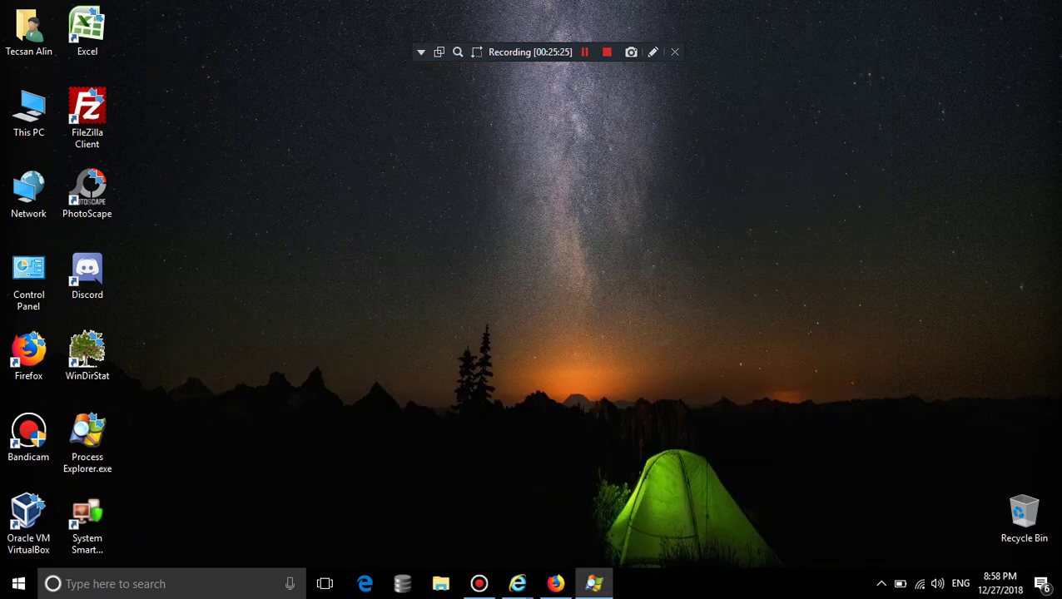
left_click(882, 584)
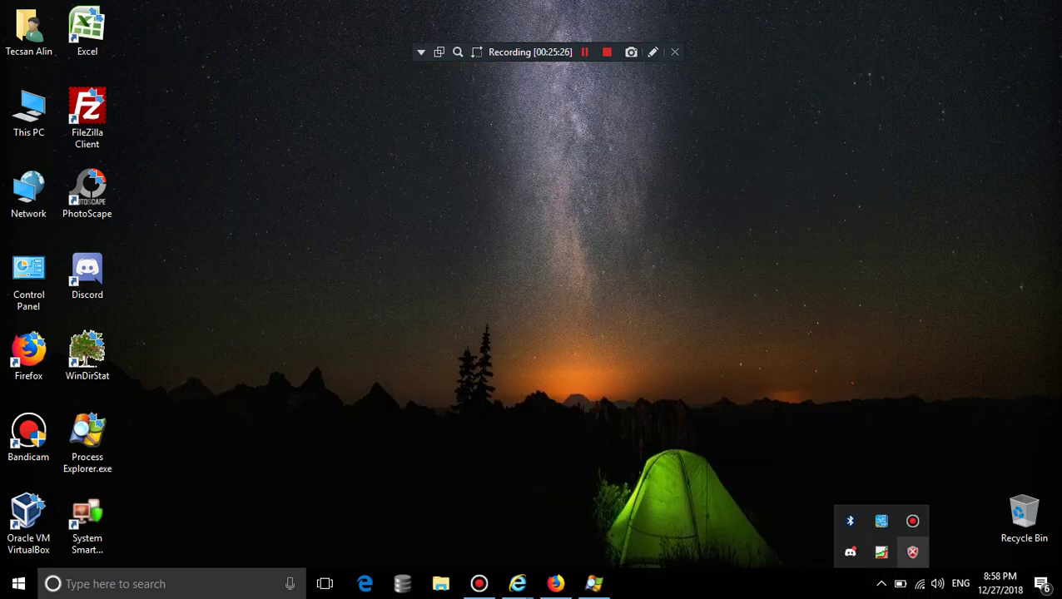
right_click(913, 552)
left_click(942, 544)
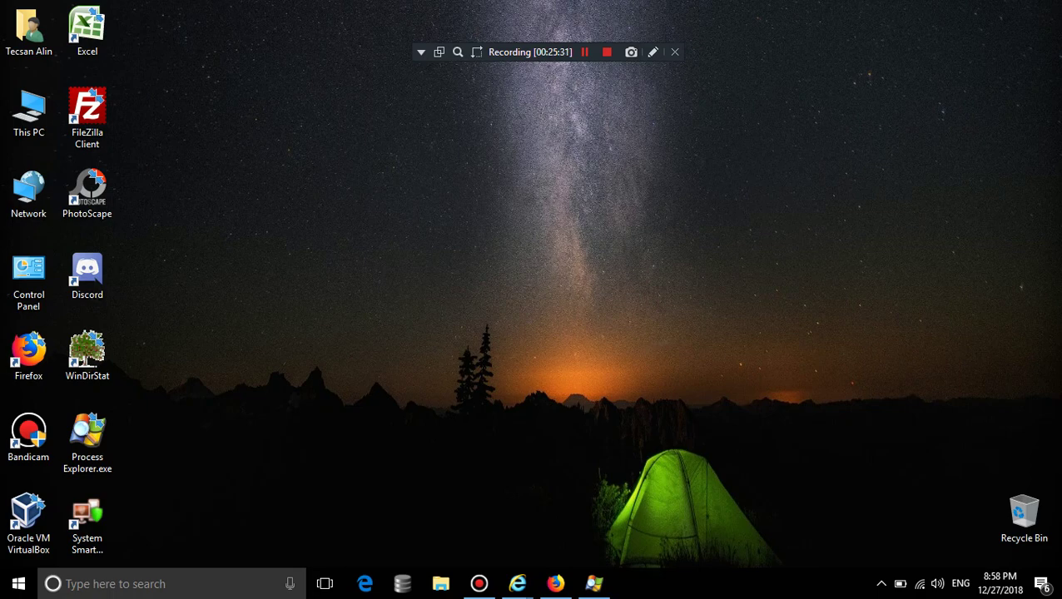
Switch to Firefox, view the newest member's profile on the KernelMode.info forum, and return to the desktop
left_click(556, 584)
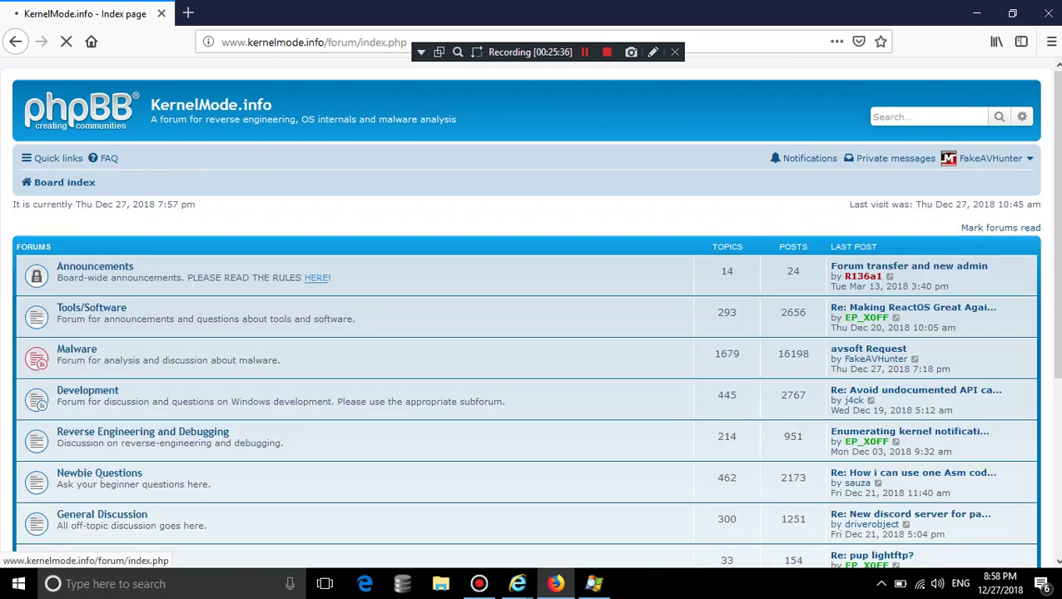
scroll(533, 250, "down", 5)
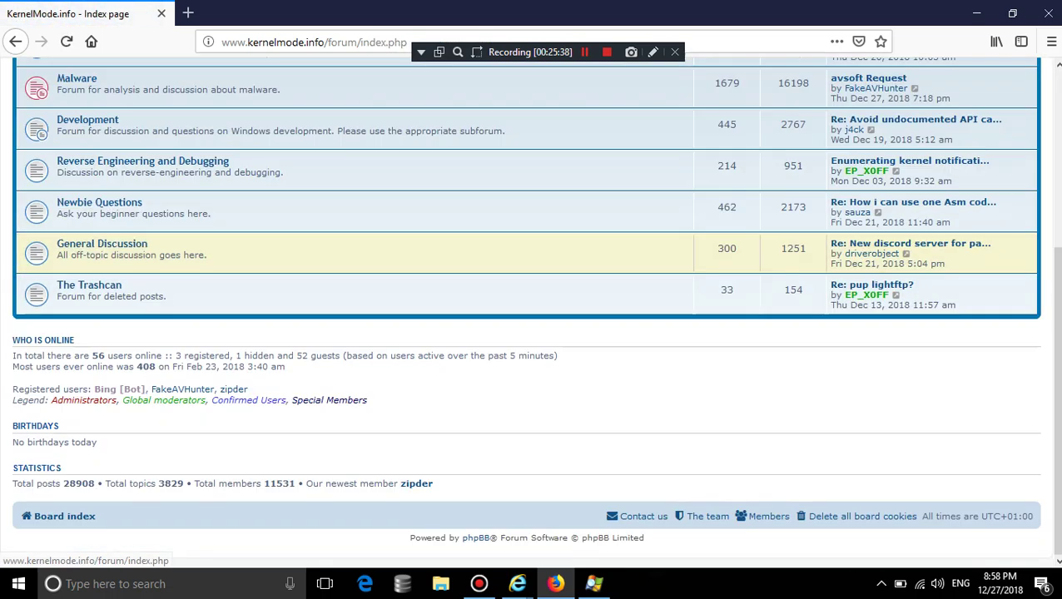
left_click(233, 389)
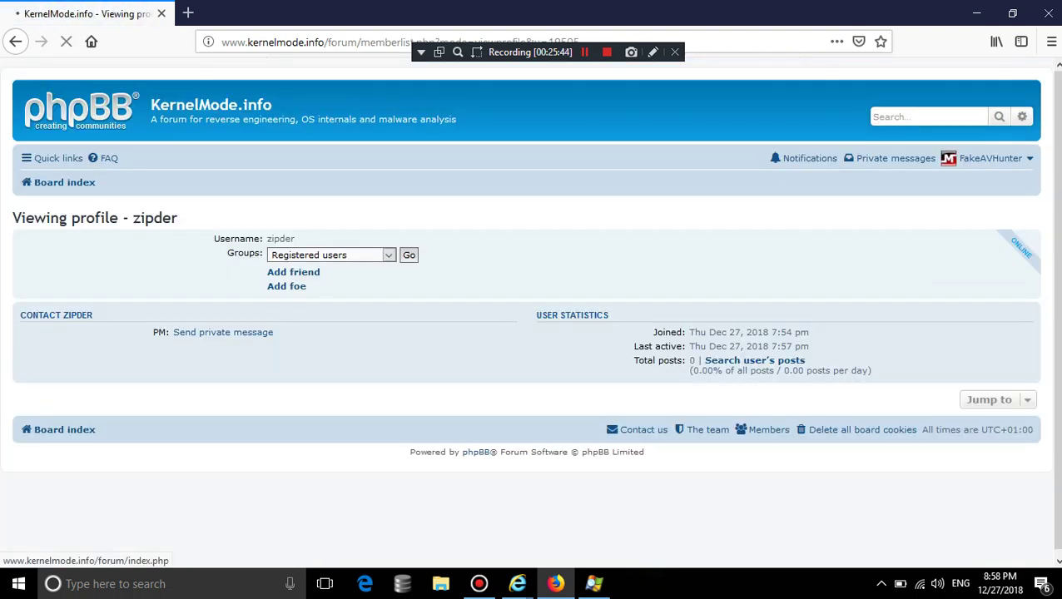
key("super+d")
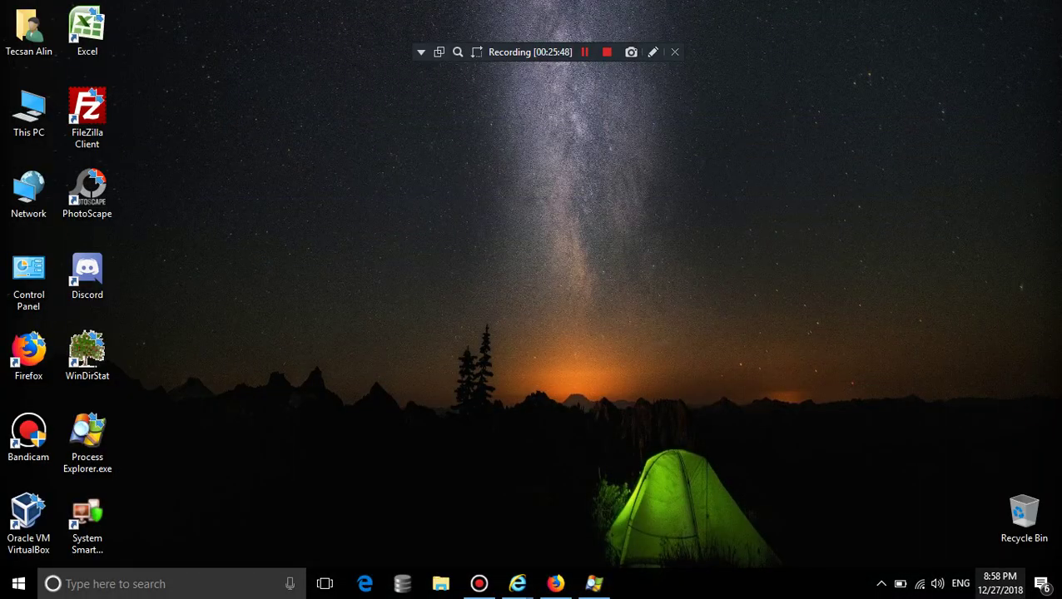
Close the calendar and the infected-files warning, answering No to continuing unprotected
left_click(1000, 583)
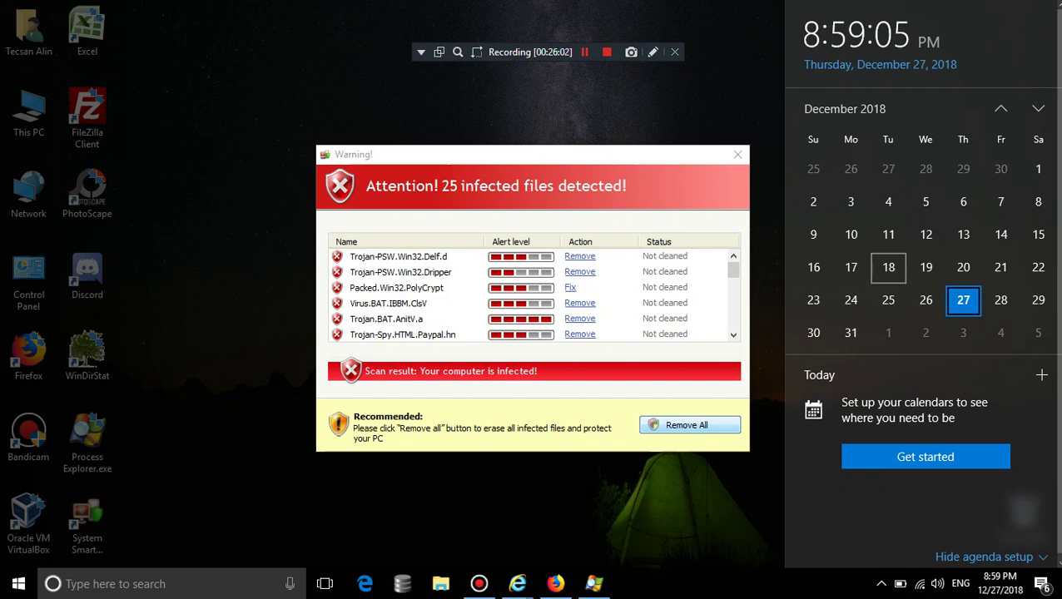
key("Escape")
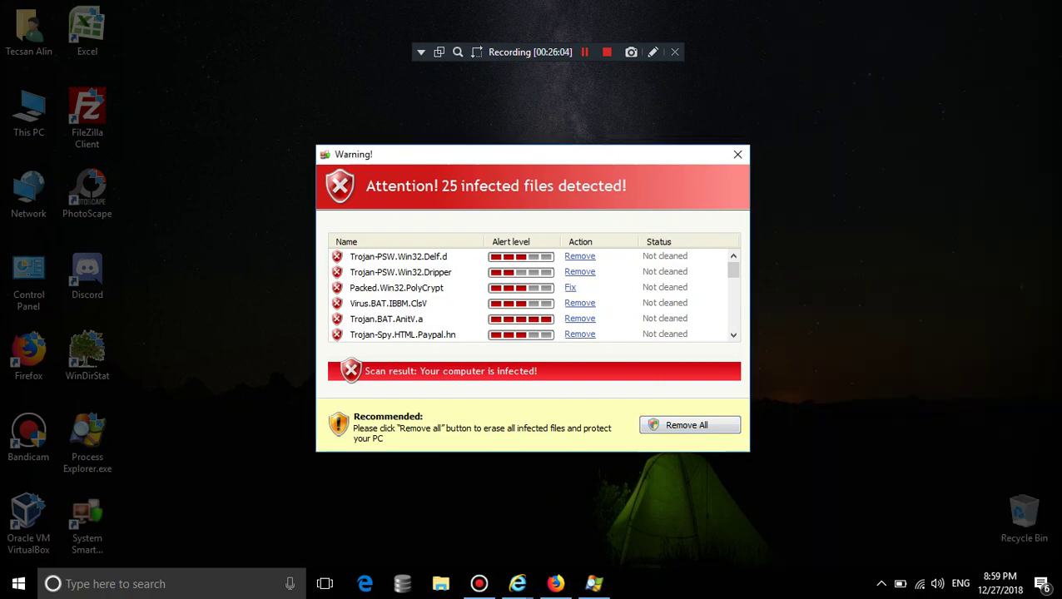
left_click(737, 154)
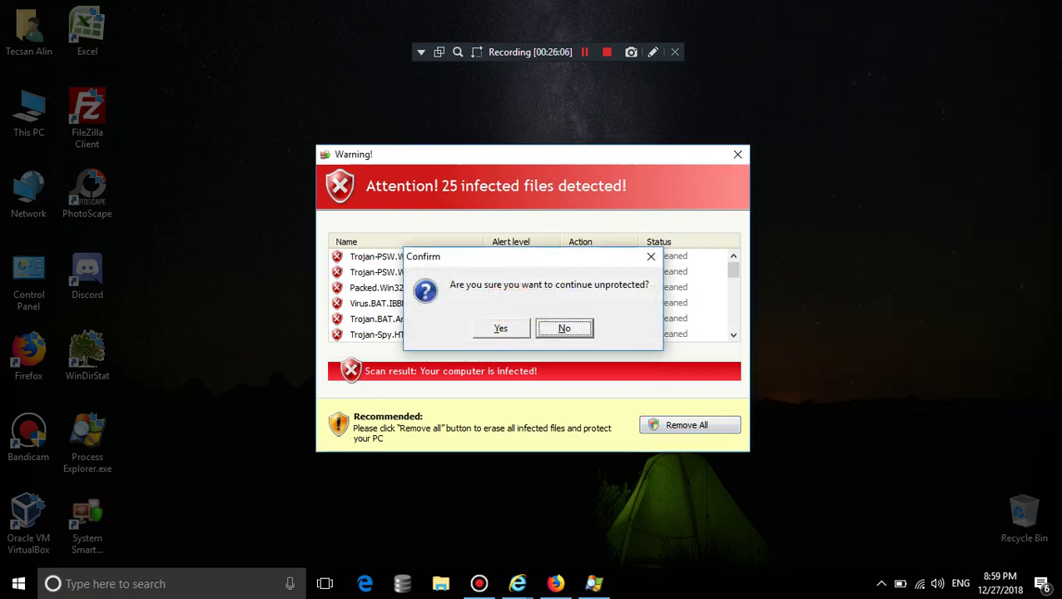
key("Return")
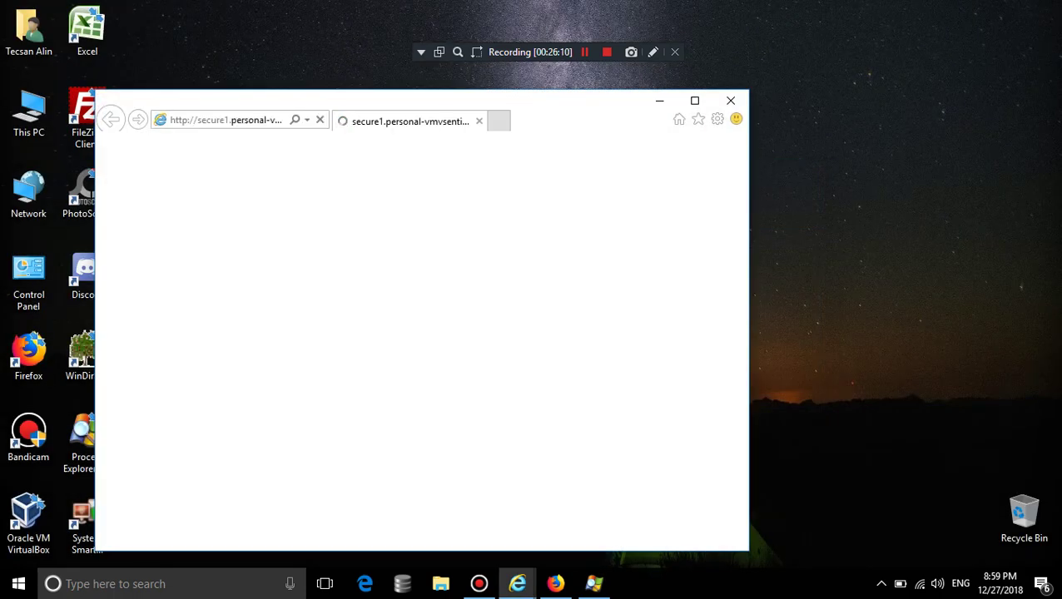
Try to open a derpibooru.org address in the Internet Explorer window, and close that window
left_click(881, 584)
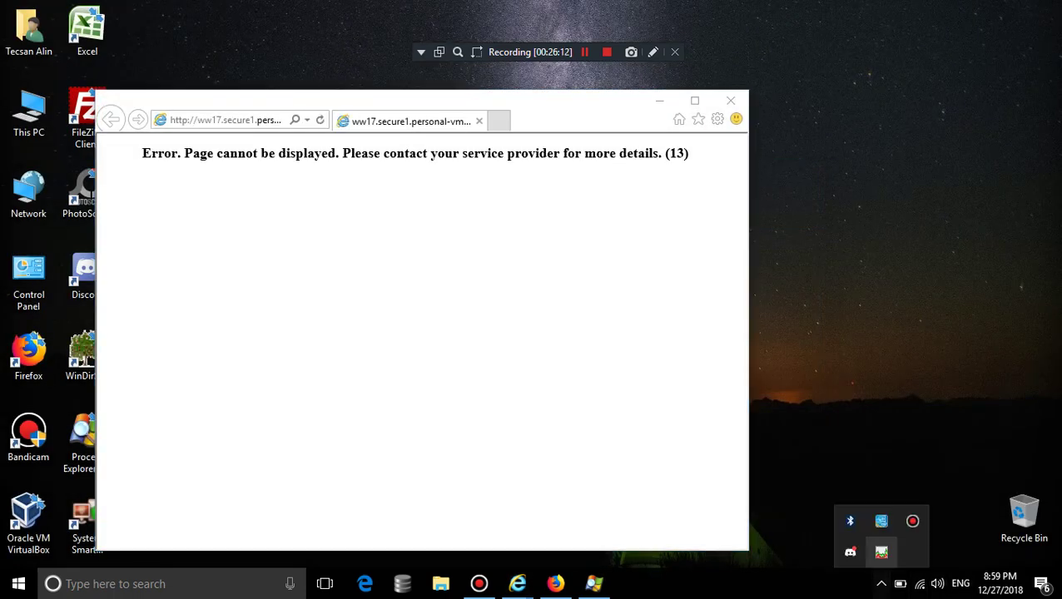
left_click(225, 120)
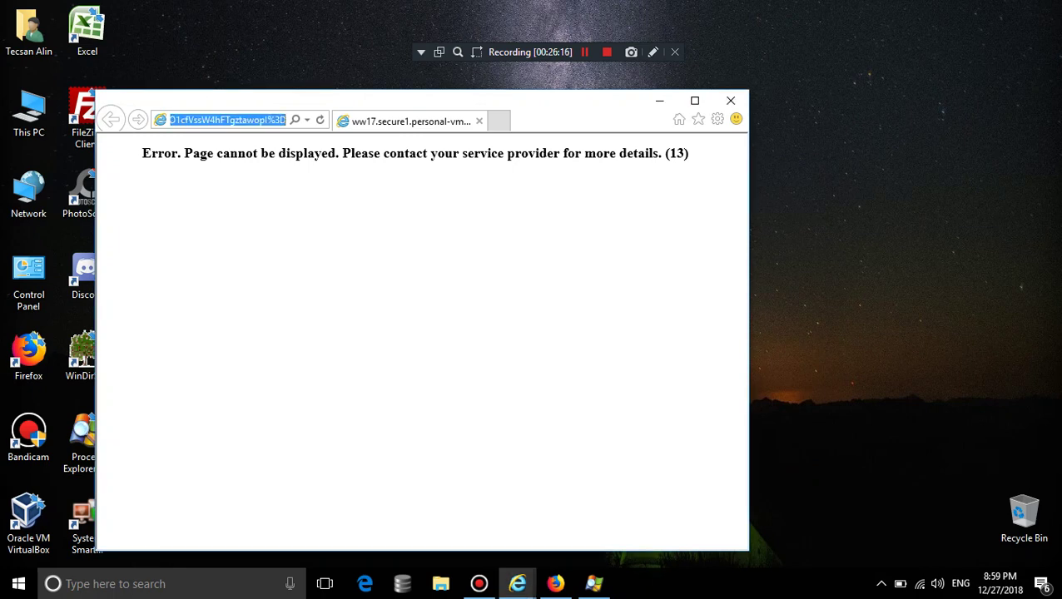
type("d")
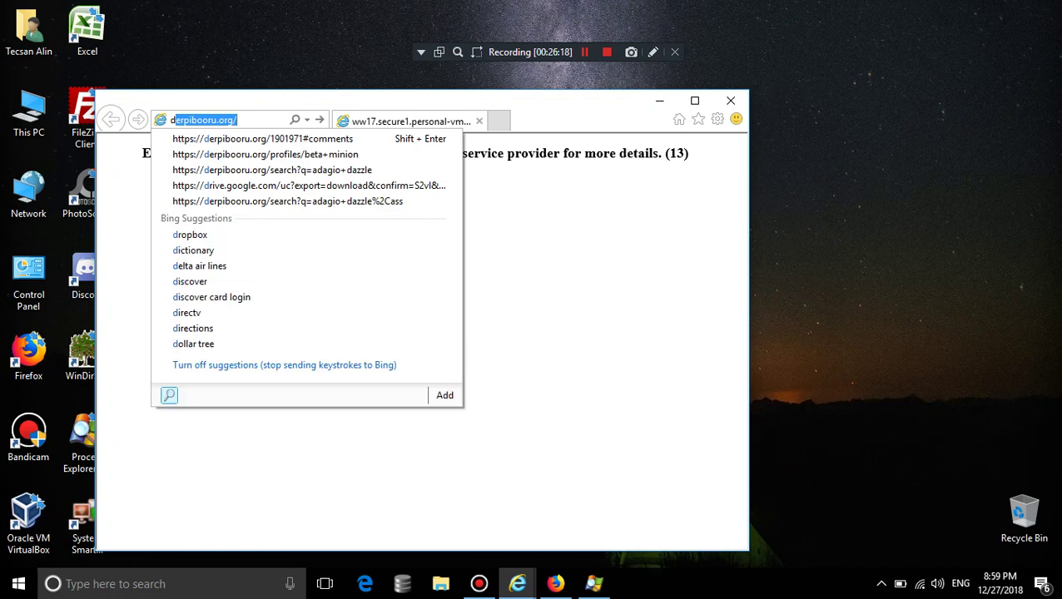
key("Up")
key("Up")
key("Up")
key("Up")
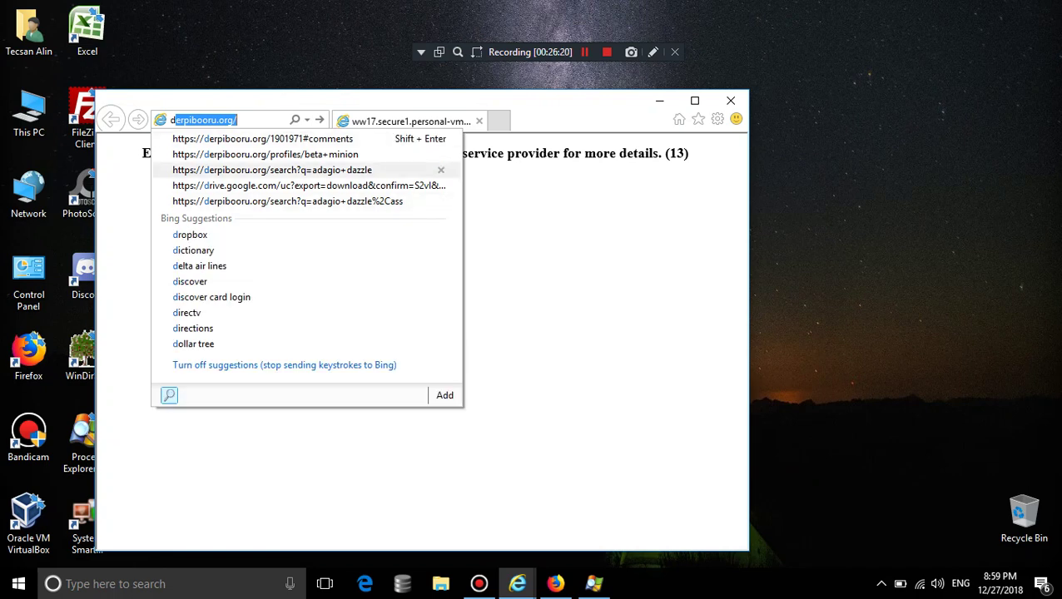
key("Return")
key("alt+F4")
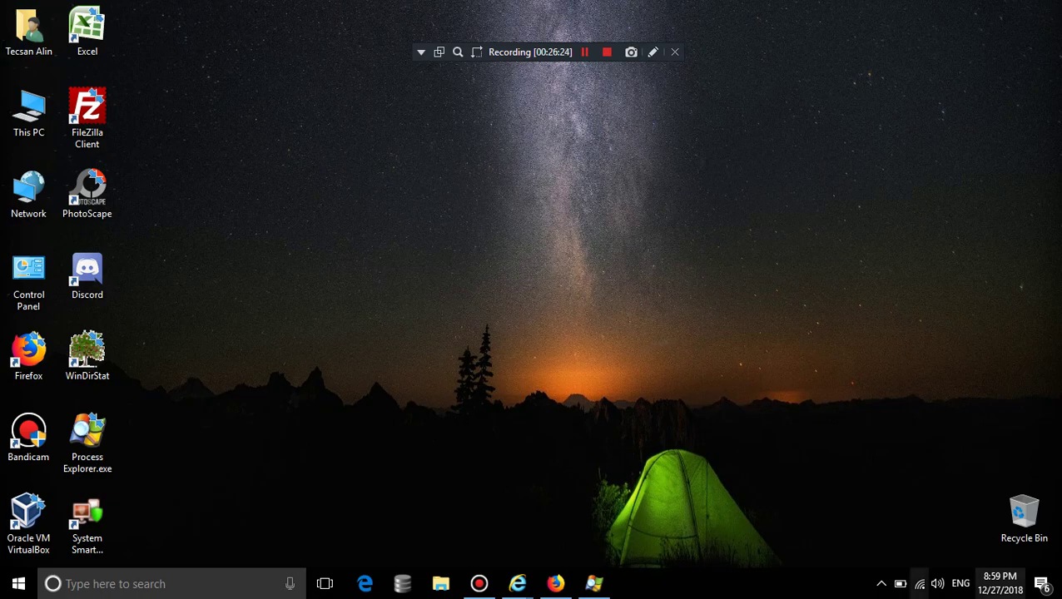
Switch to Process Explorer and examine the whole process list sorted by working set
left_click(594, 583)
scroll(83, 158, "down", 7)
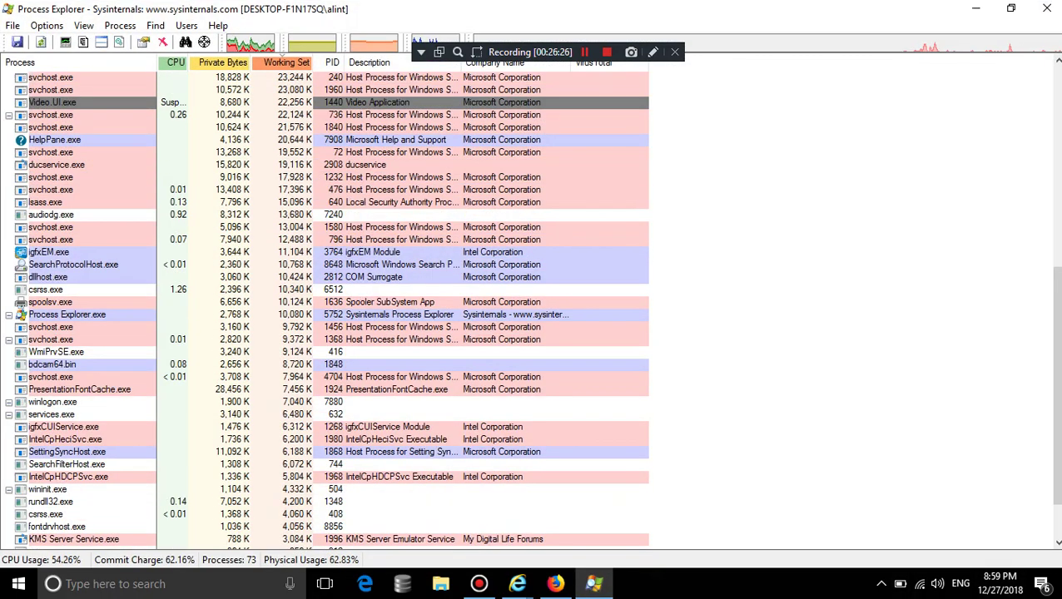
scroll(83, 158, "up", 7)
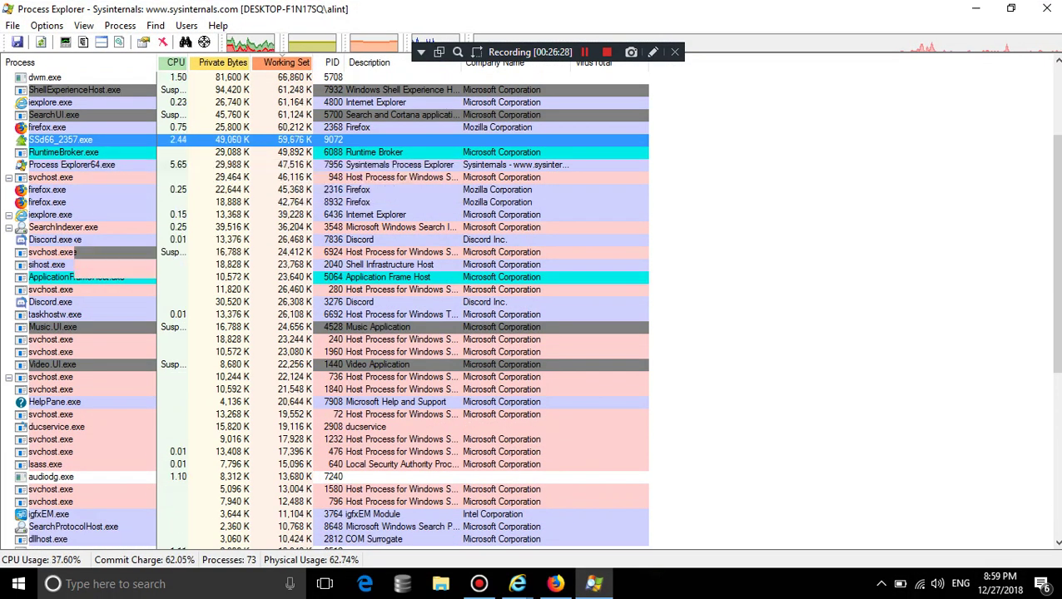
scroll(83, 158, "down", 9)
scroll(129, 449, "up", 11)
scroll(134, 366, "up", 1)
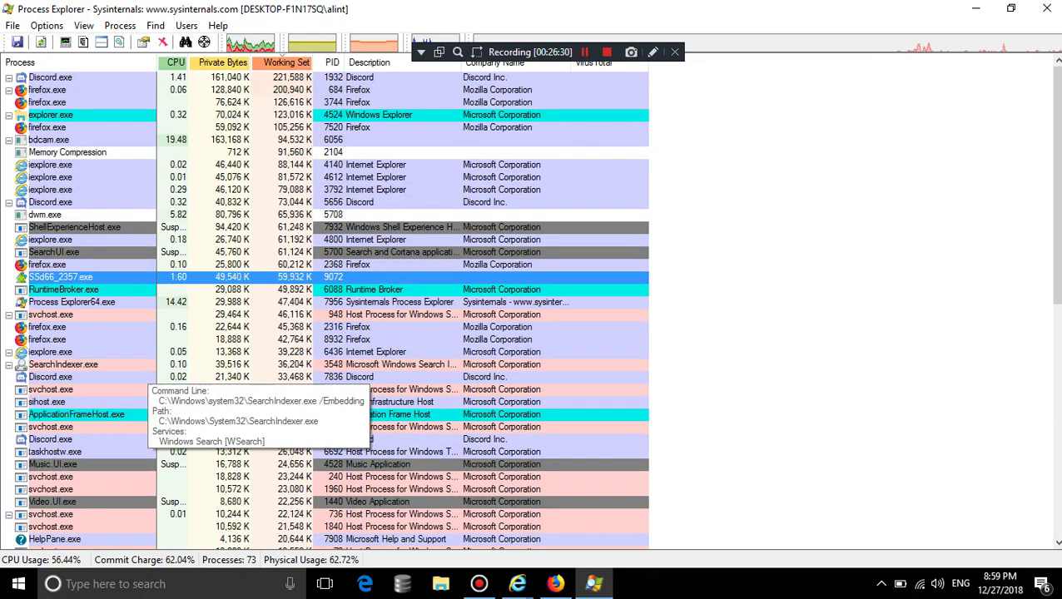
scroll(133, 366, "down", 12)
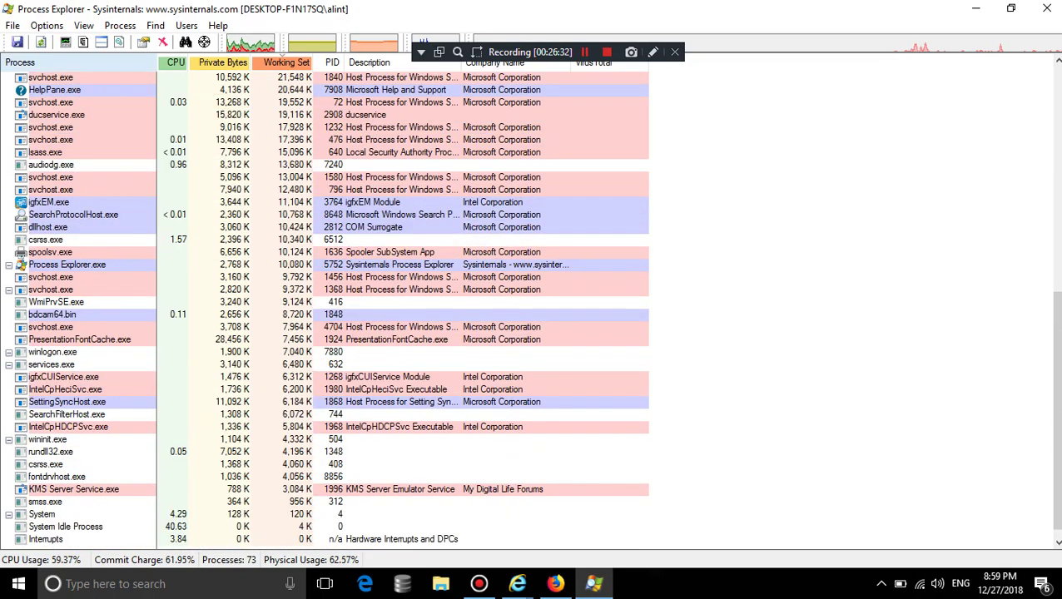
Show the processes as a tree, kill the parent iexplore.exe with all its descendants, and close Process Explorer
left_click(20, 63)
right_click(96, 366)
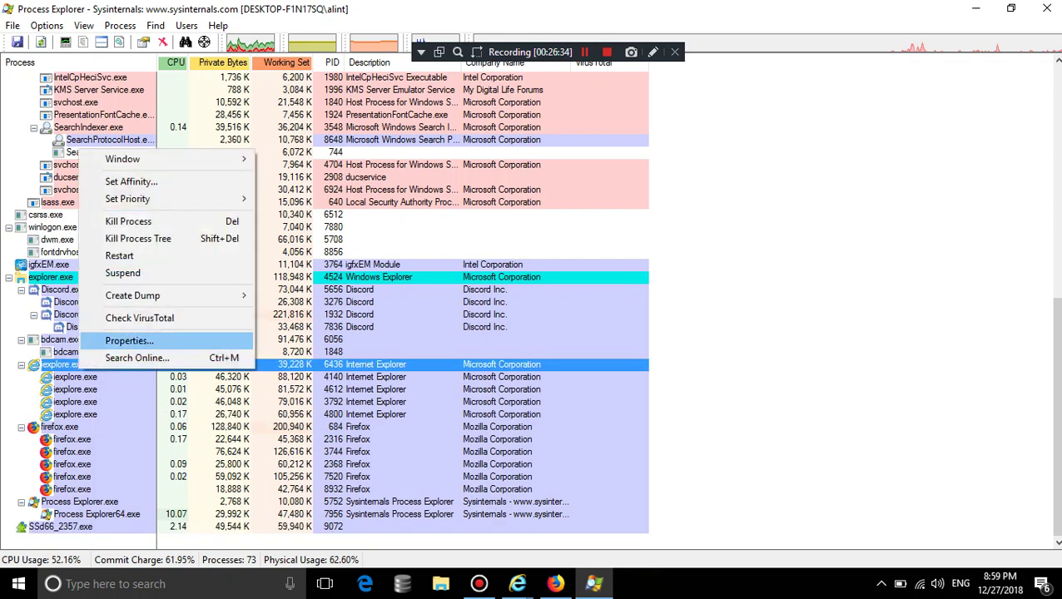
left_click(138, 238)
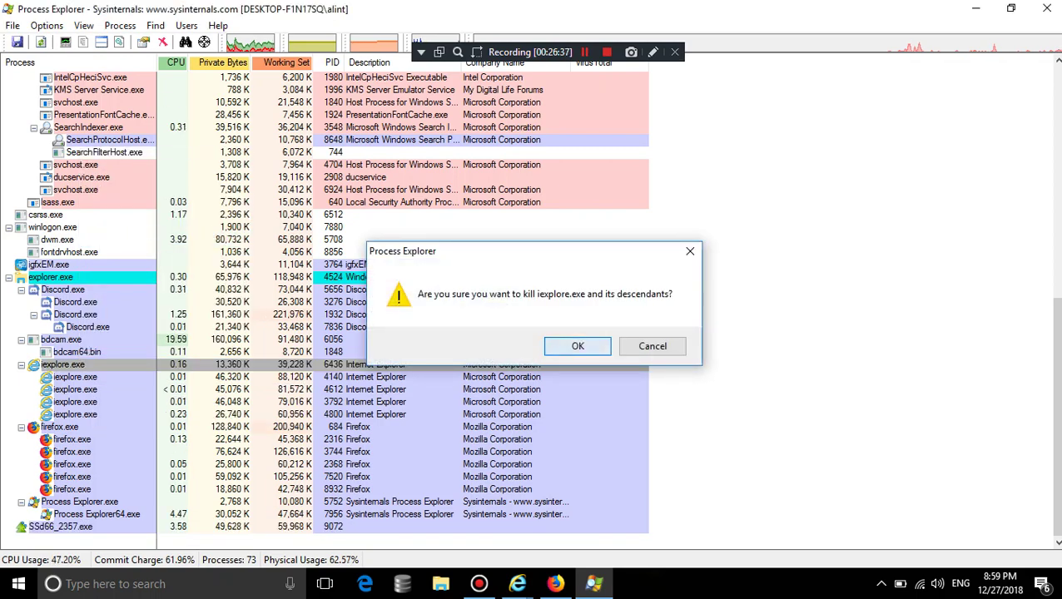
left_click(577, 345)
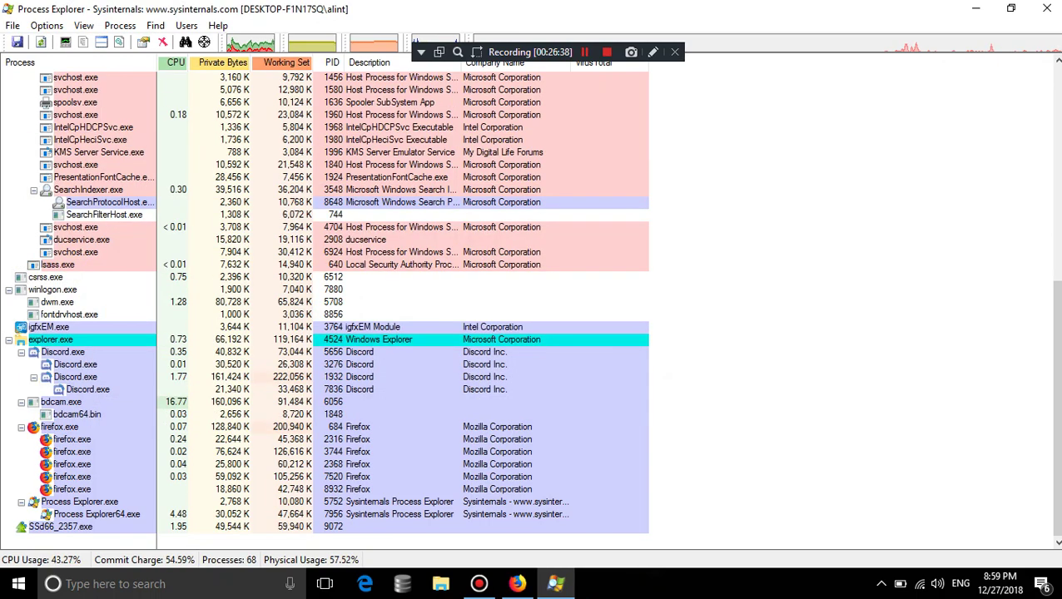
key("alt+F4")
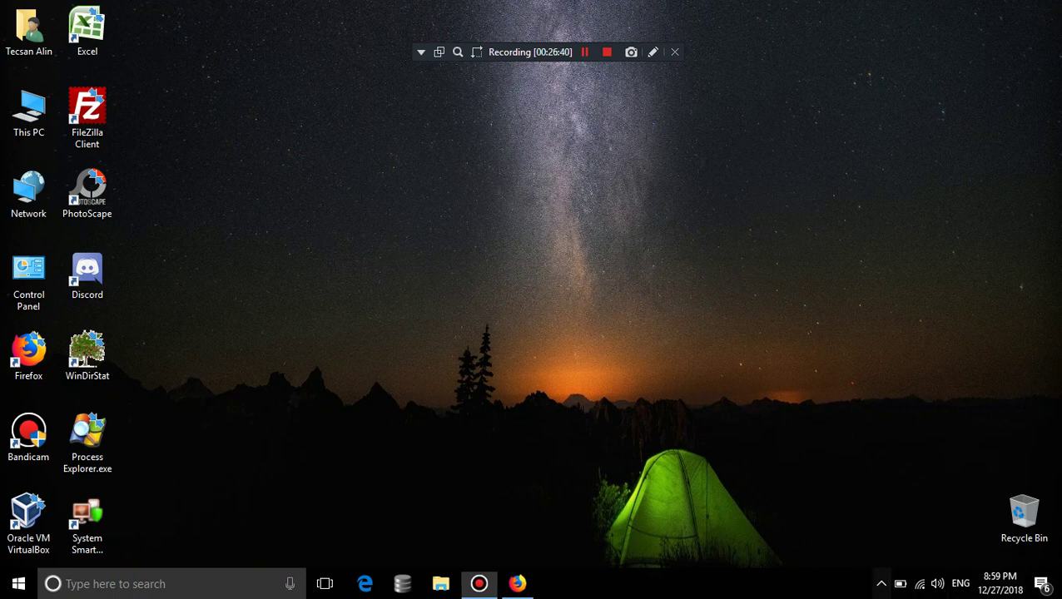
Reopen Process Explorer from the desktop, kill the SSd66_2357.exe process, and return to the desktop
left_click(881, 583)
left_click(88, 441)
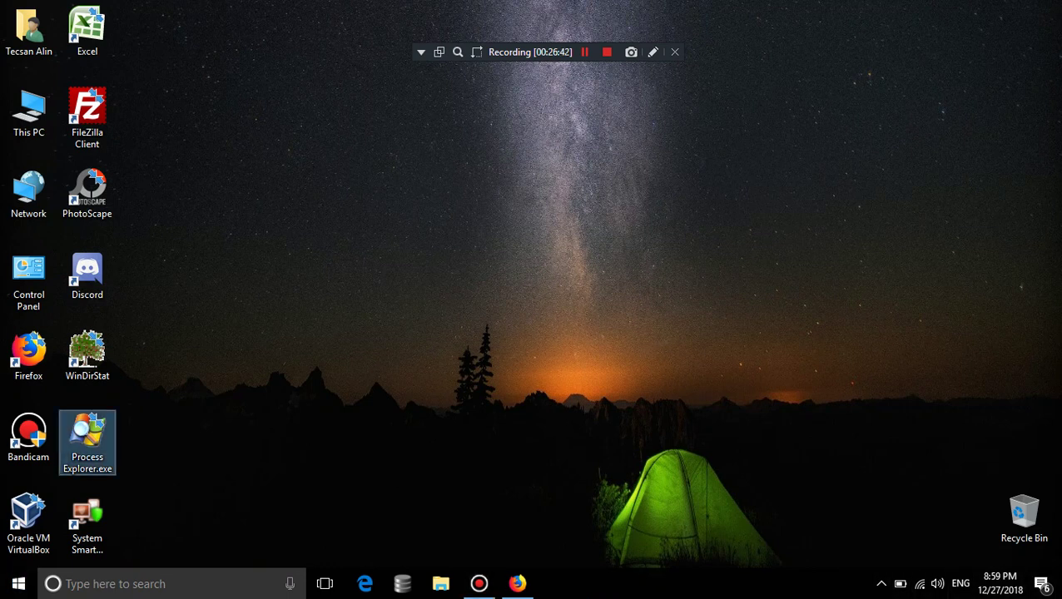
key("Return")
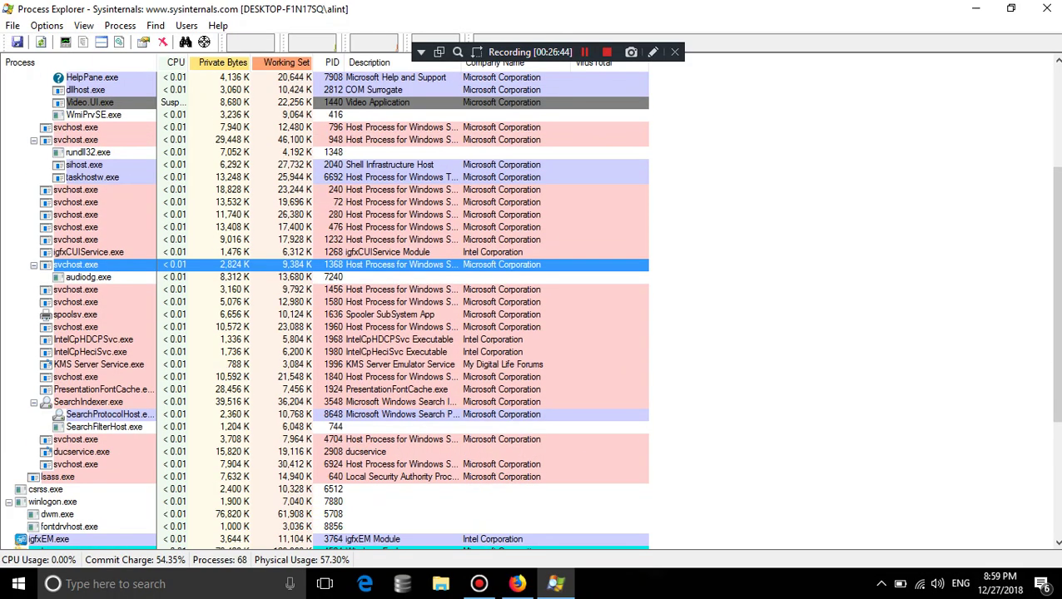
scroll(75, 525, "down", 6)
right_click(79, 527)
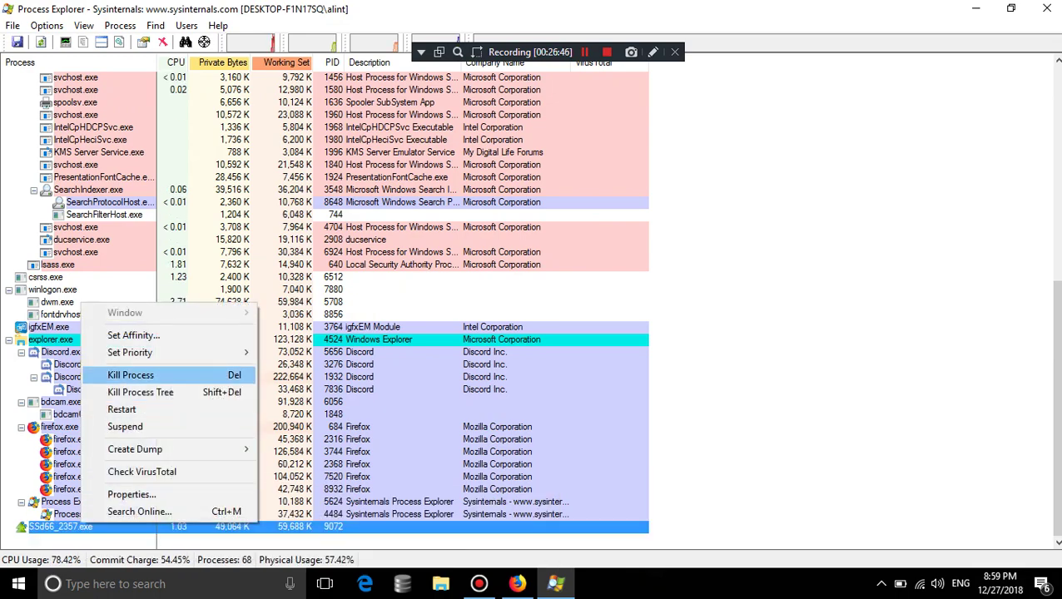
left_click(131, 375)
left_click(542, 347)
key("super+d")
View the Shortcut and Compatibility properties of the System Smart Security desktop shortcut, and close them
left_click_drag(86, 520, 97, 533)
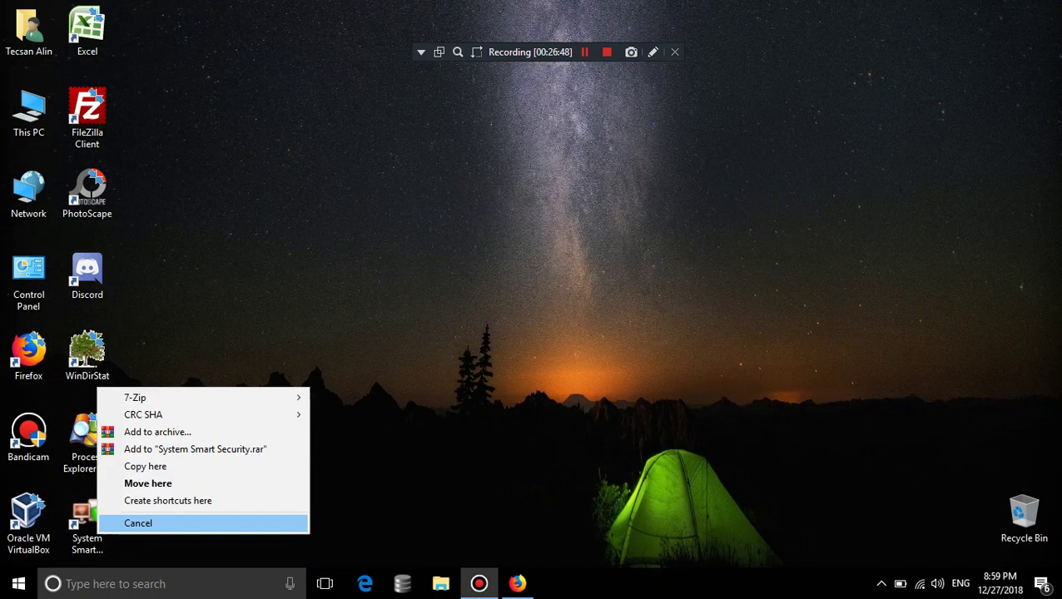
left_click(125, 523)
right_click(93, 527)
left_click(133, 510)
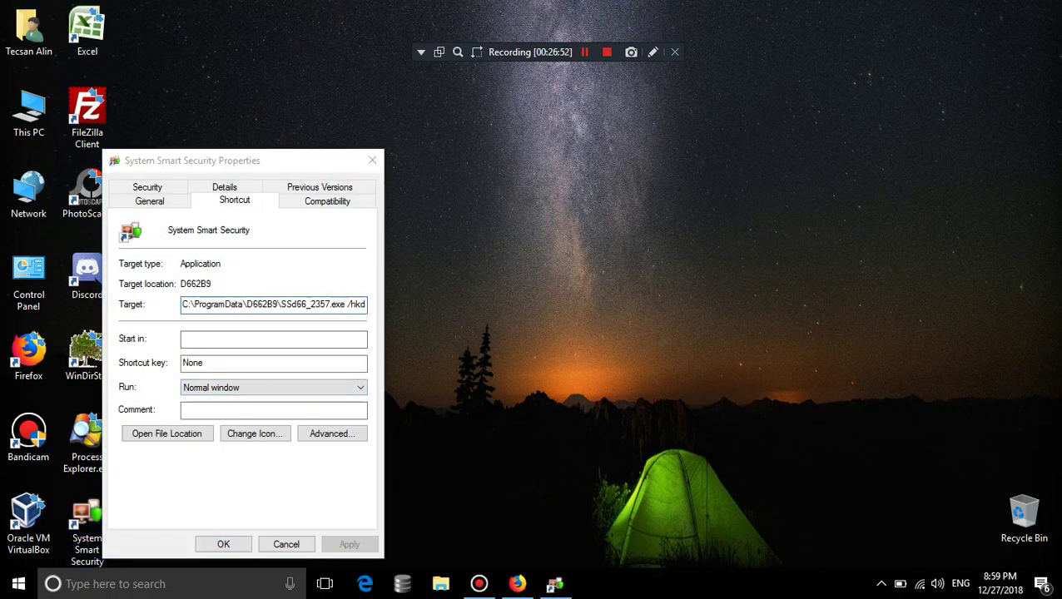
left_click(327, 201)
left_click(372, 160)
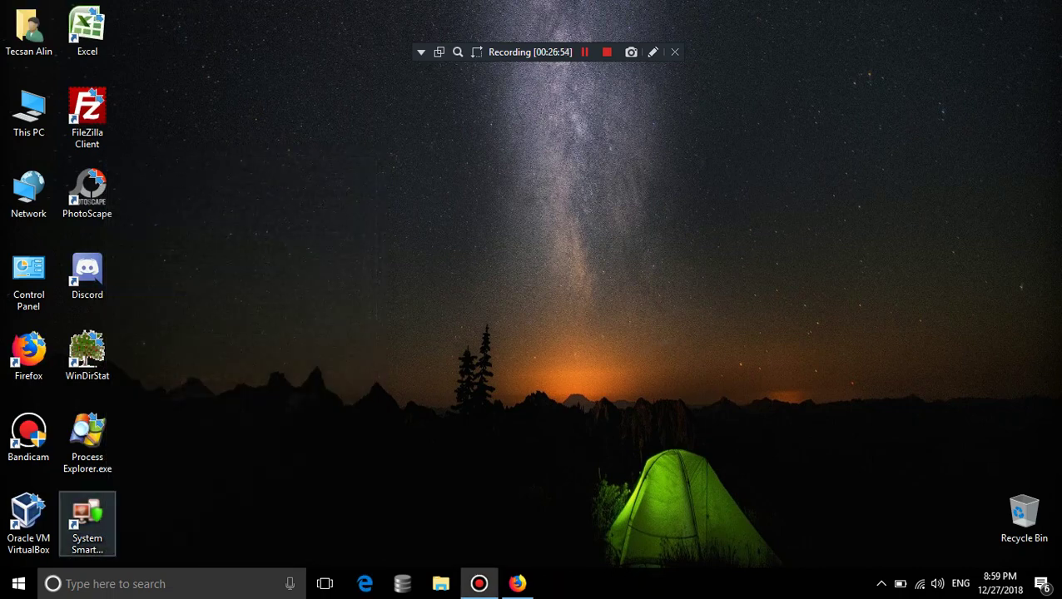
Relaunch System Smart Security from its desktop shortcut and check the hidden notification icons for it
right_click(97, 503)
left_click(137, 169)
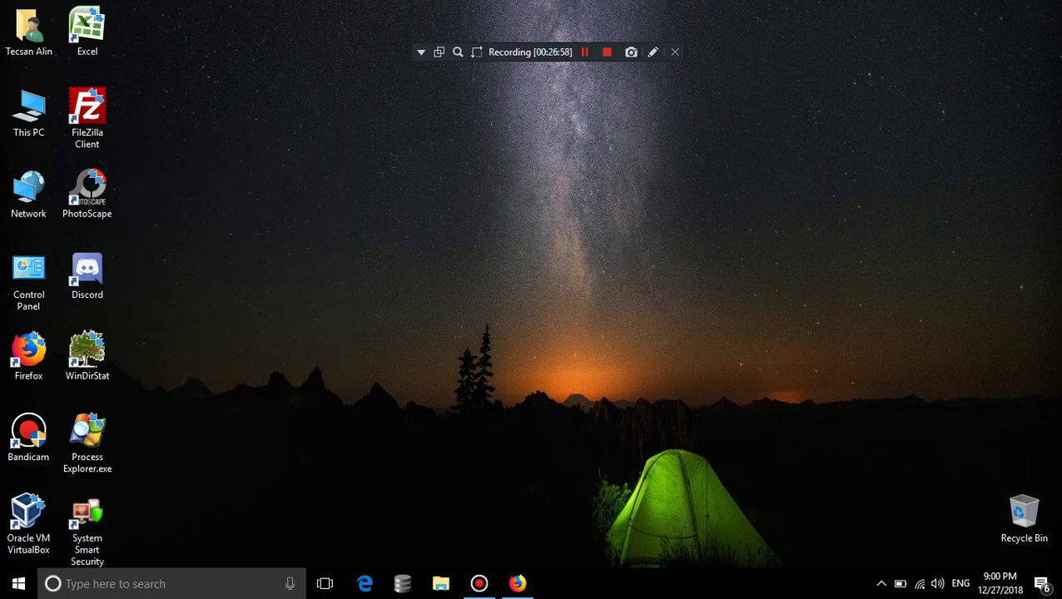
left_click(881, 583)
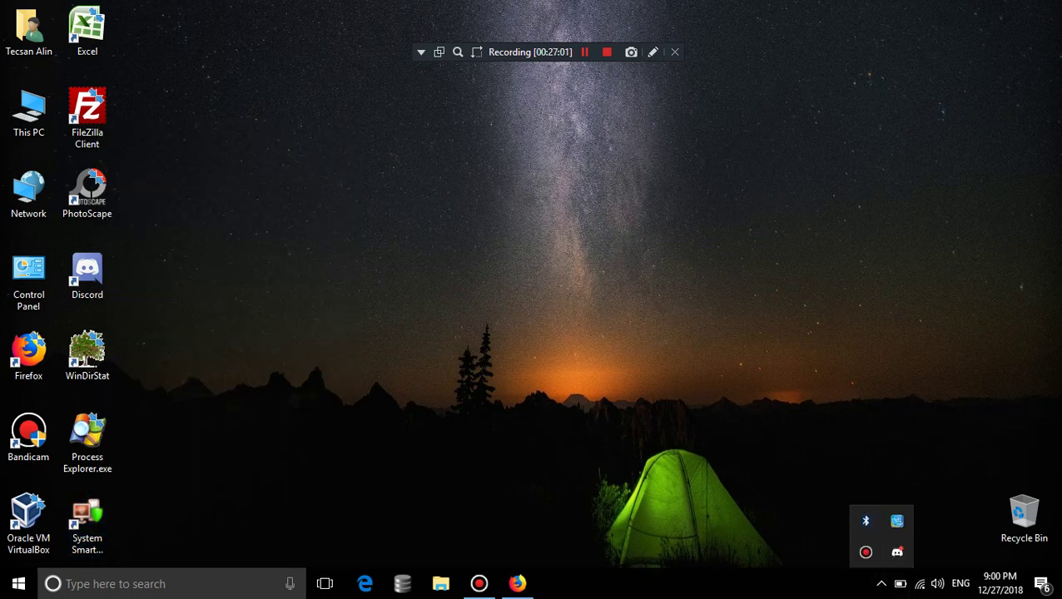
key("Escape")
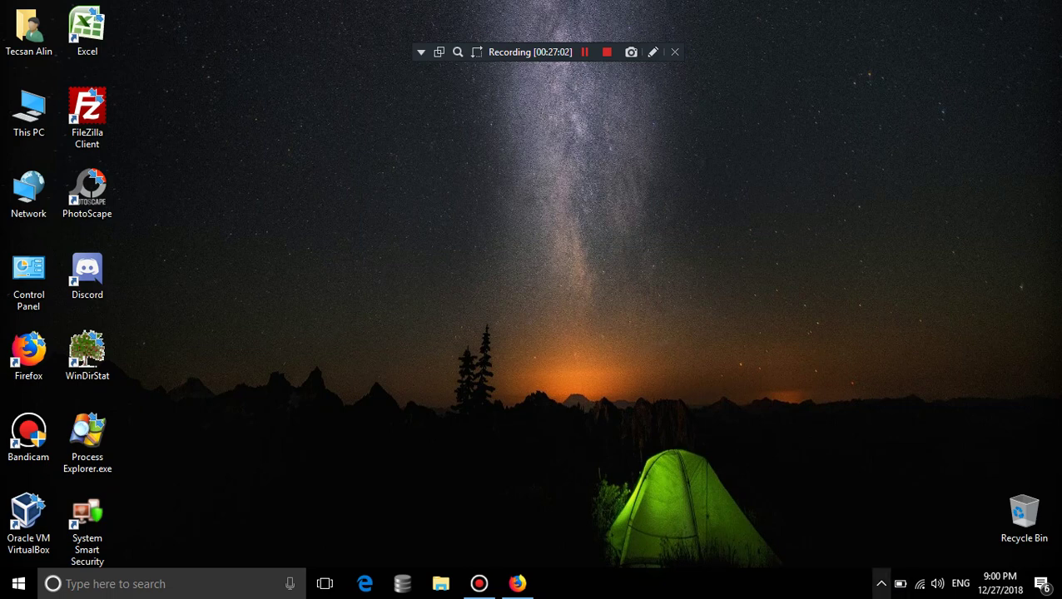
left_click(882, 584)
left_click(882, 584)
left_click(882, 583)
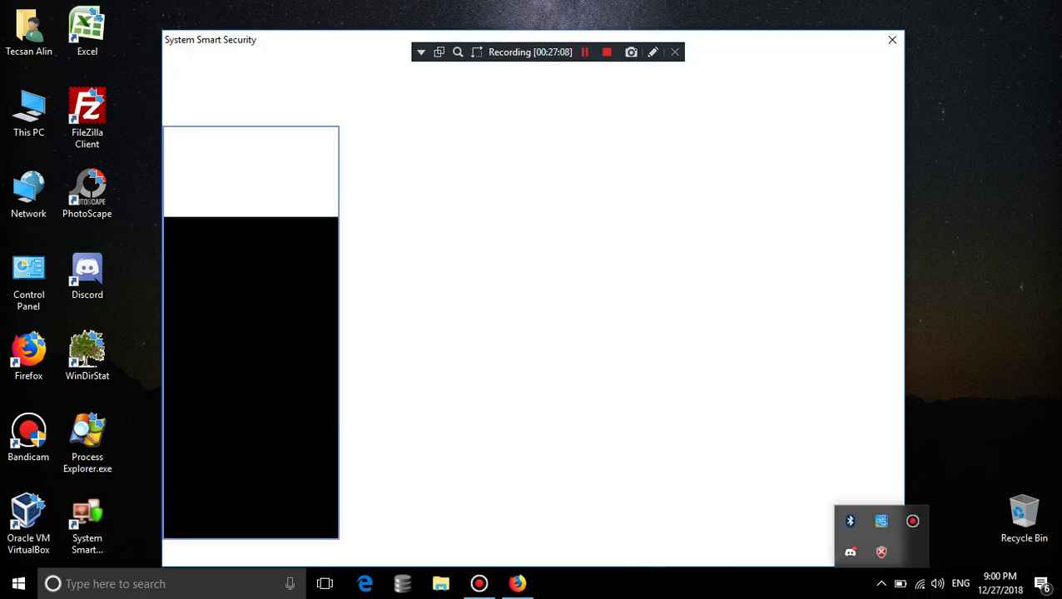
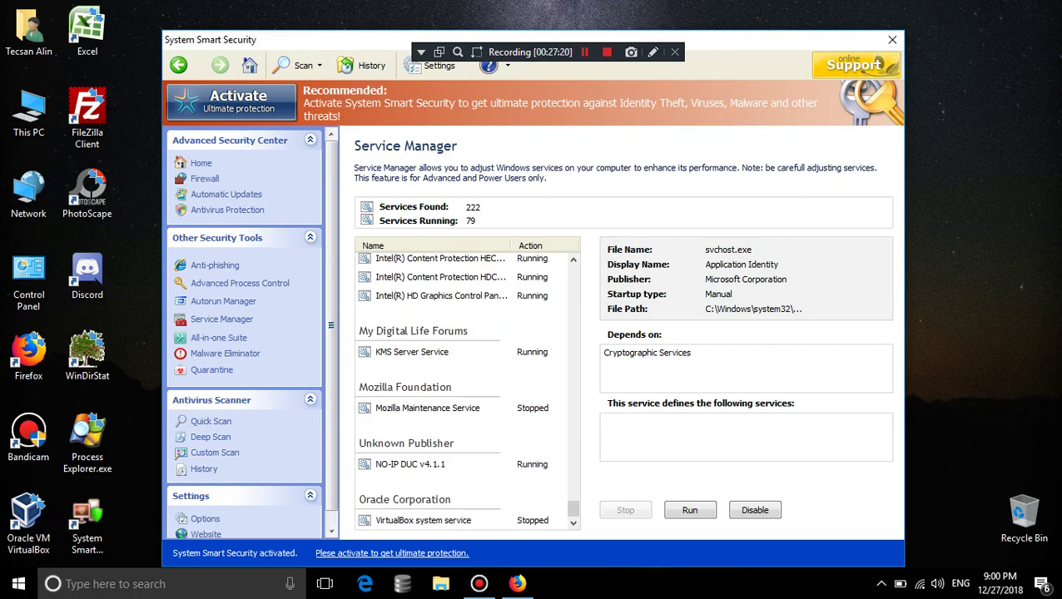
Try to run the Mozilla Maintenance Service in Service Manager, answering Yes to continue unprotected at the trial-version notices
left_click(410, 465)
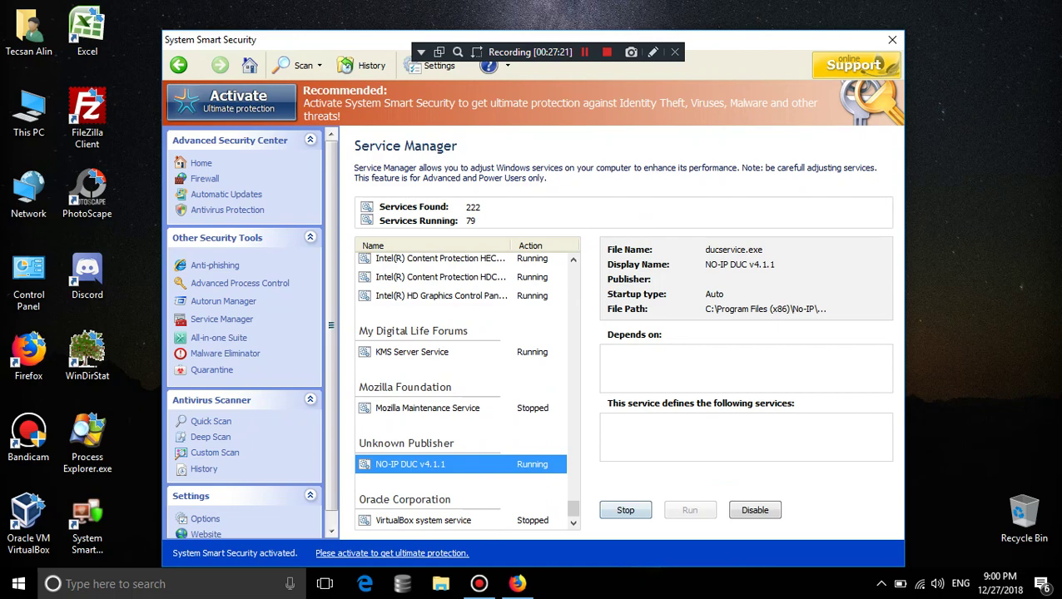
left_click(427, 408)
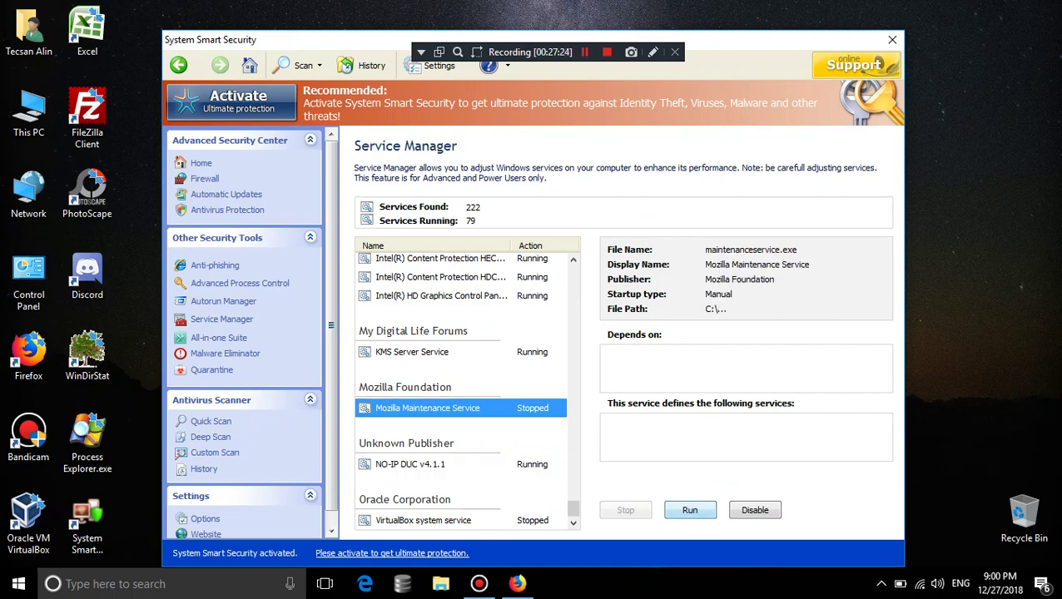
left_click(690, 511)
key("Escape")
key("Left")
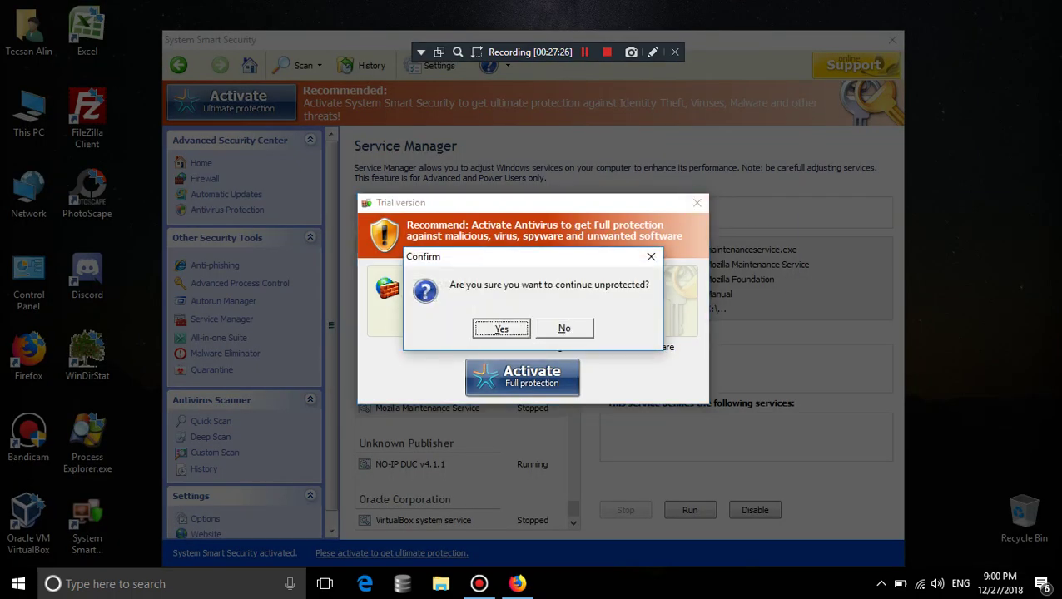
key("Return")
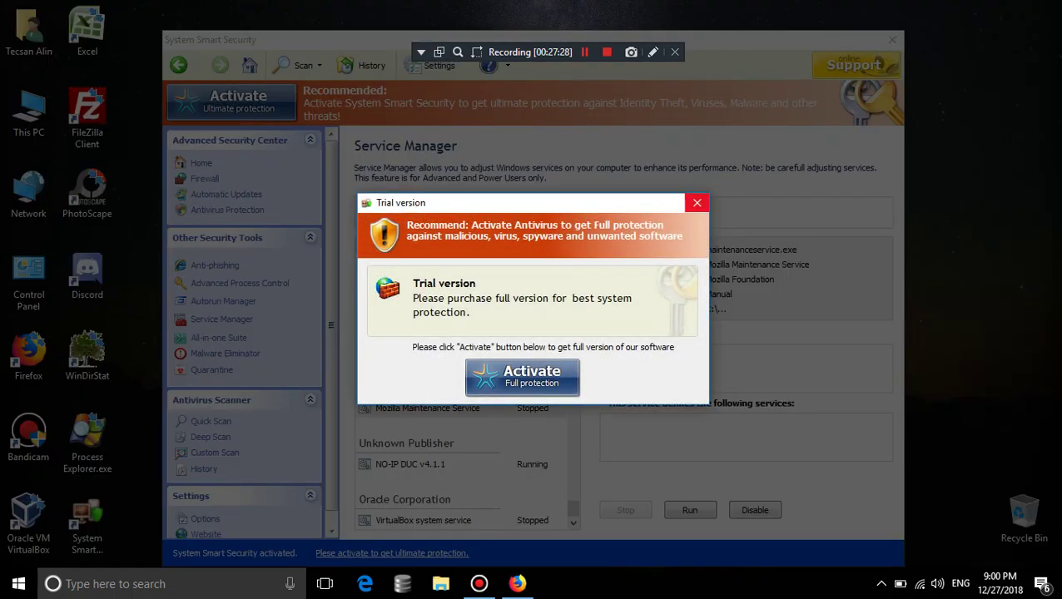
key("Escape")
key("Left")
key("Return")
Try to control the NO-IP DUC v4.1.1 service, and dismiss the trial-version notice by continuing unprotected
left_click(409, 464)
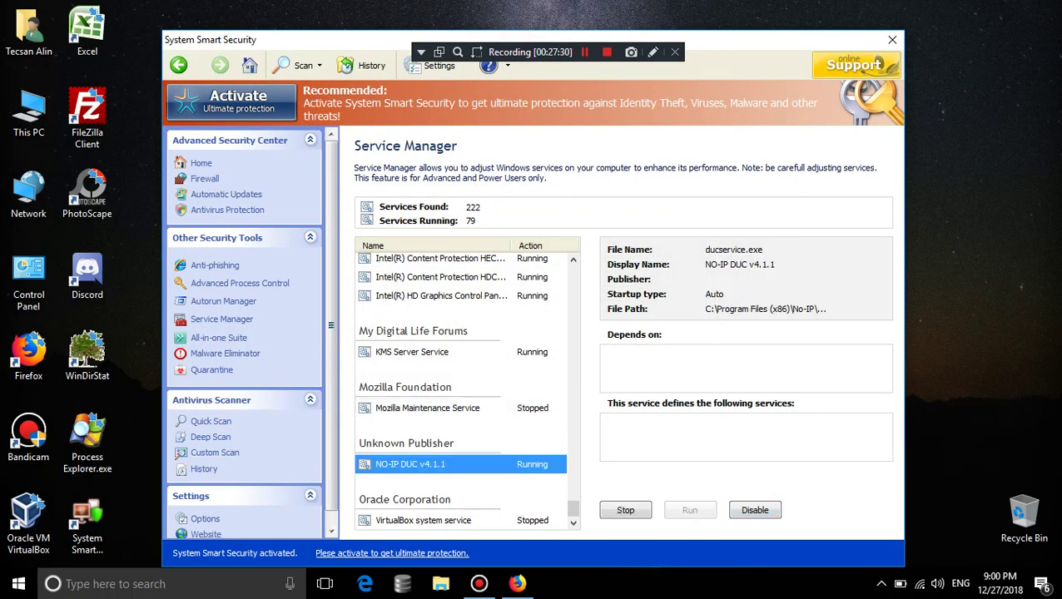
key("Escape")
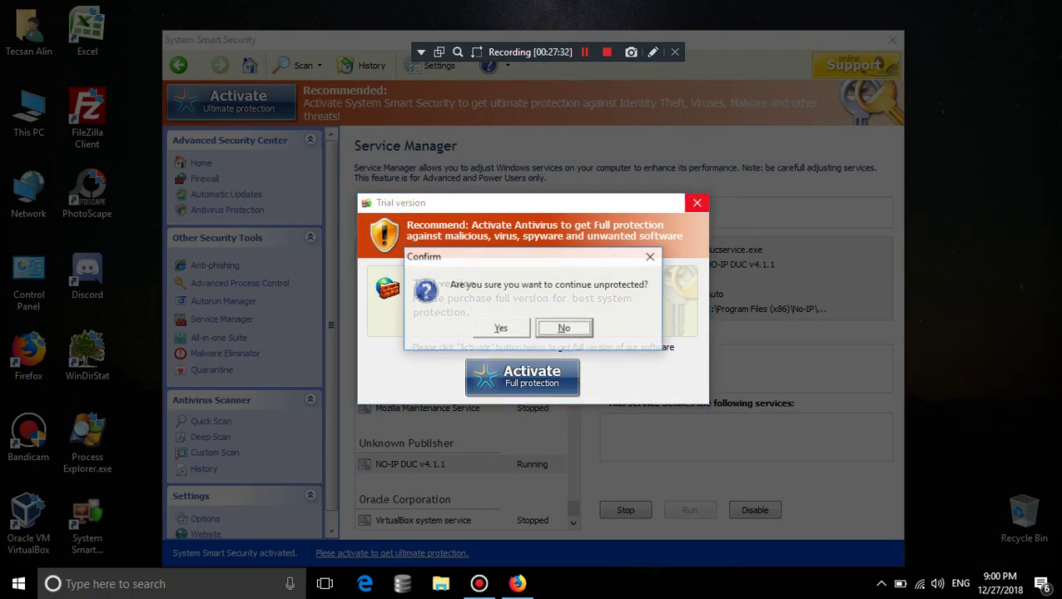
key("Left")
key("Return")
Examine the service list, including the details of WWAN AutoConfig and KMS Server Service
scroll(466, 391, "up", 1)
scroll(466, 392, "up", 5)
left_click(433, 296)
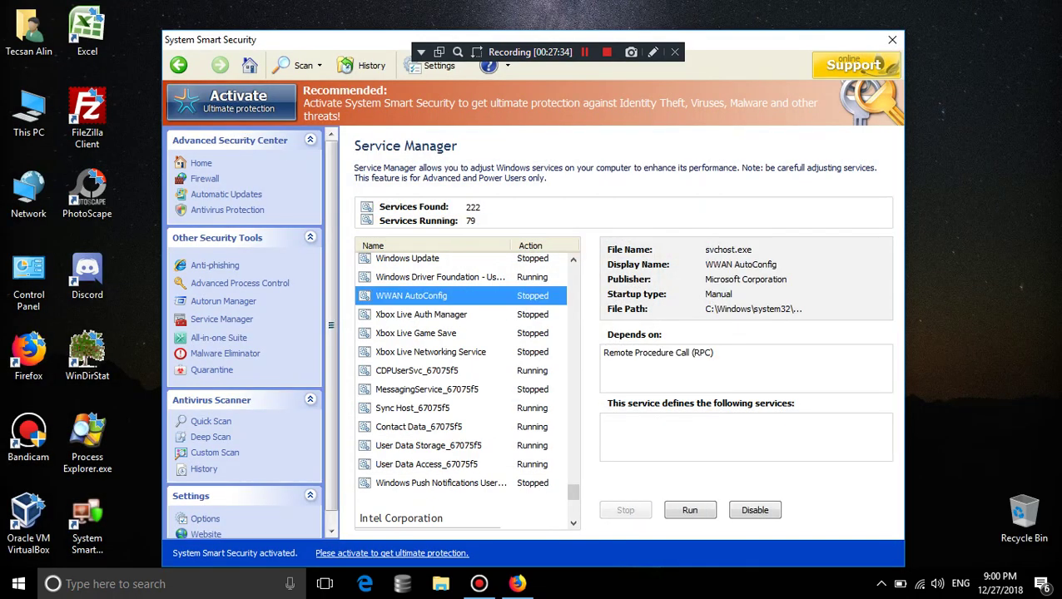
scroll(466, 391, "down", 6)
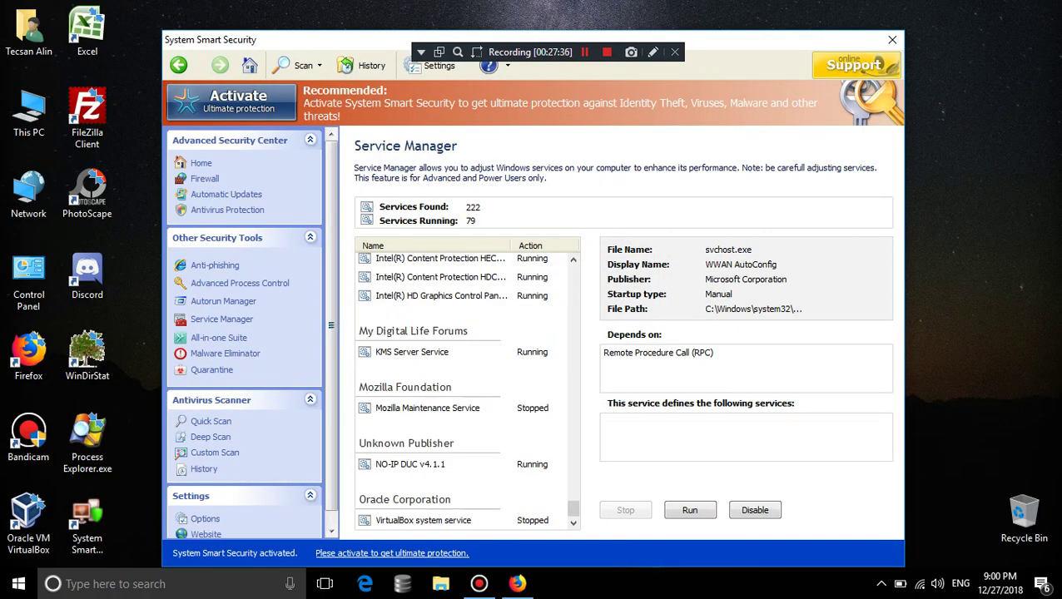
left_click(412, 351)
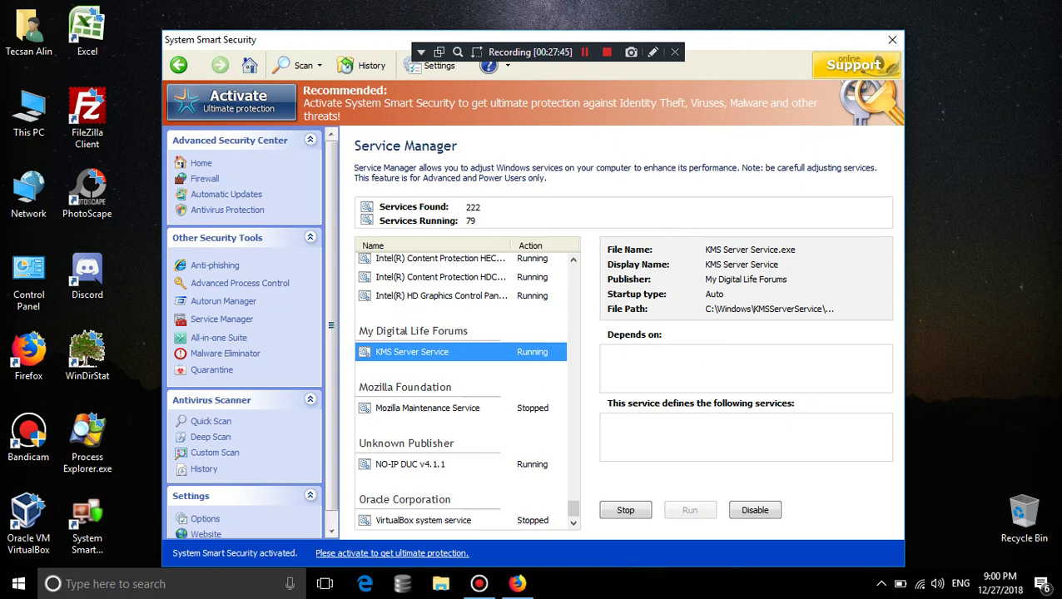
scroll(466, 389, "up", 15)
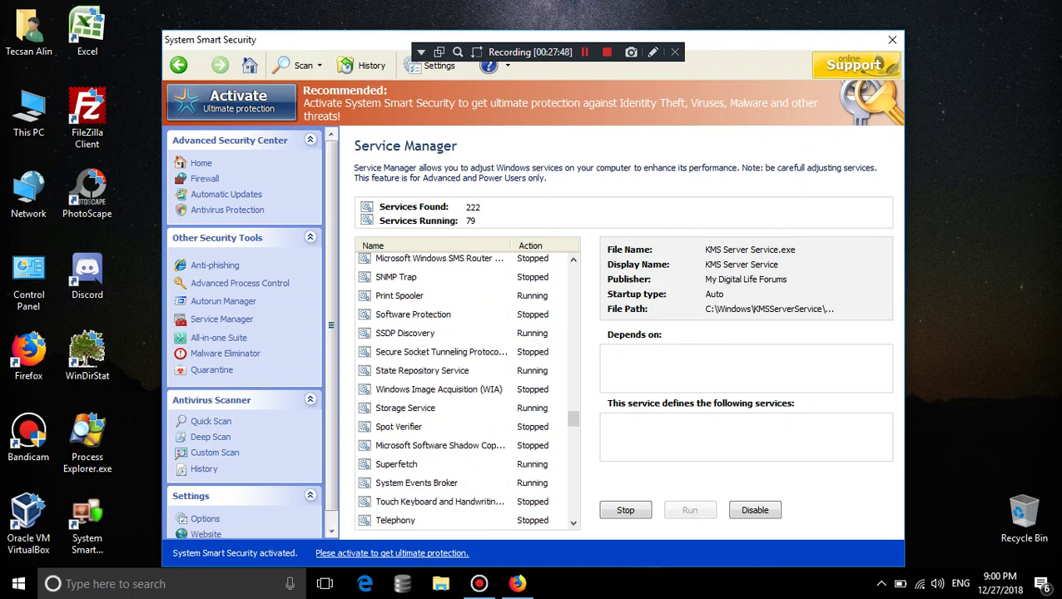
scroll(466, 389, "up", 15)
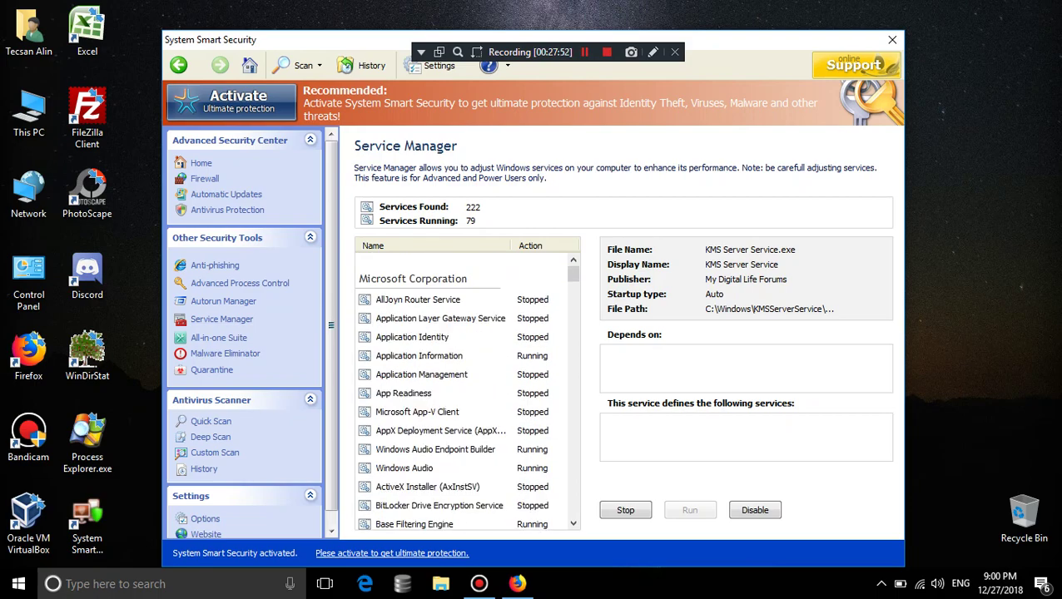
left_click(517, 583)
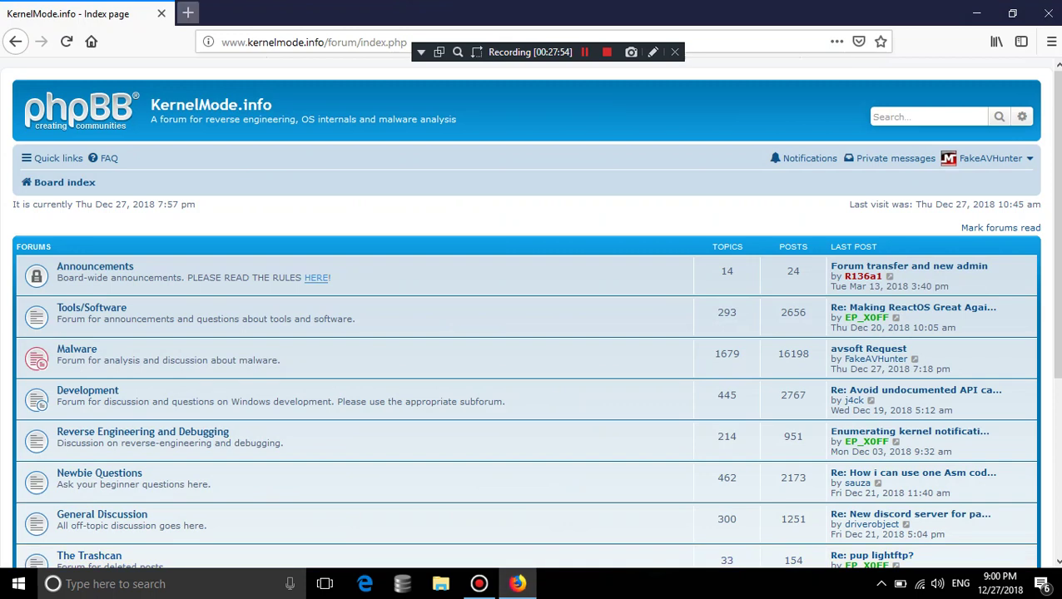
left_click(186, 13)
type("www.kernelmode.info")
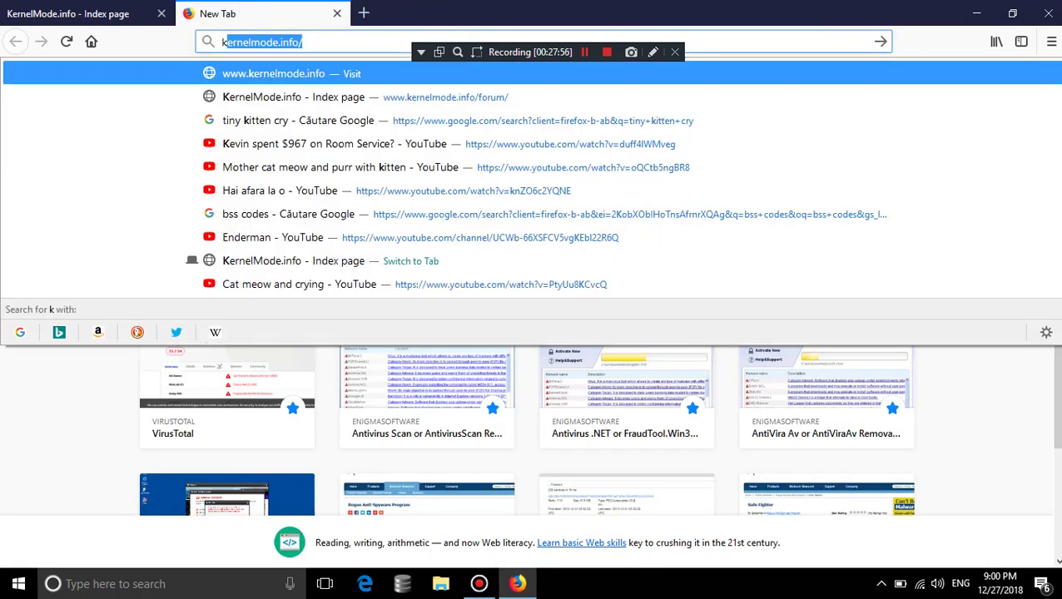
key("Return")
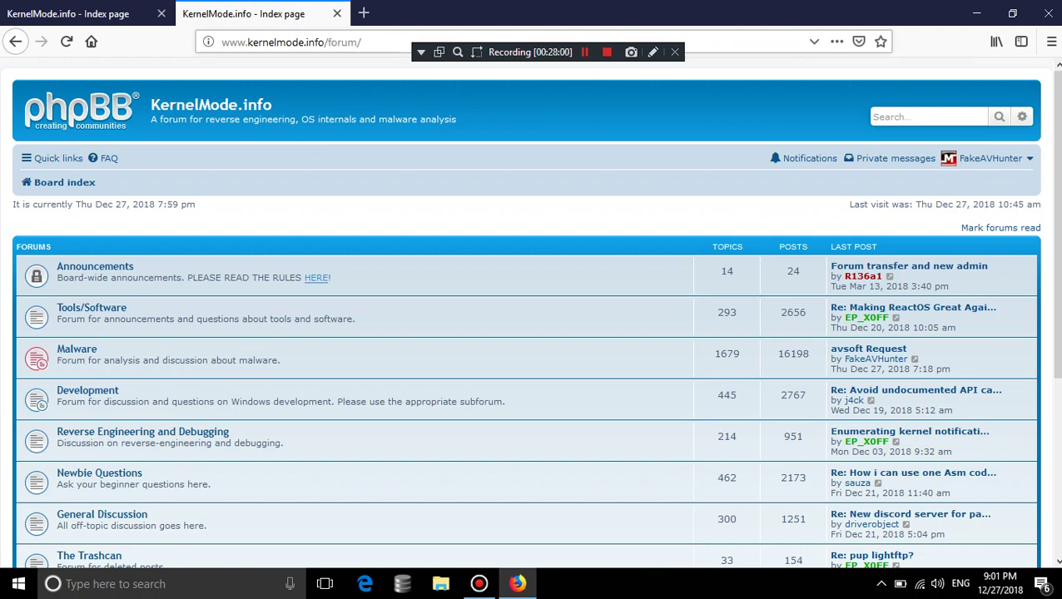
left_click(976, 14)
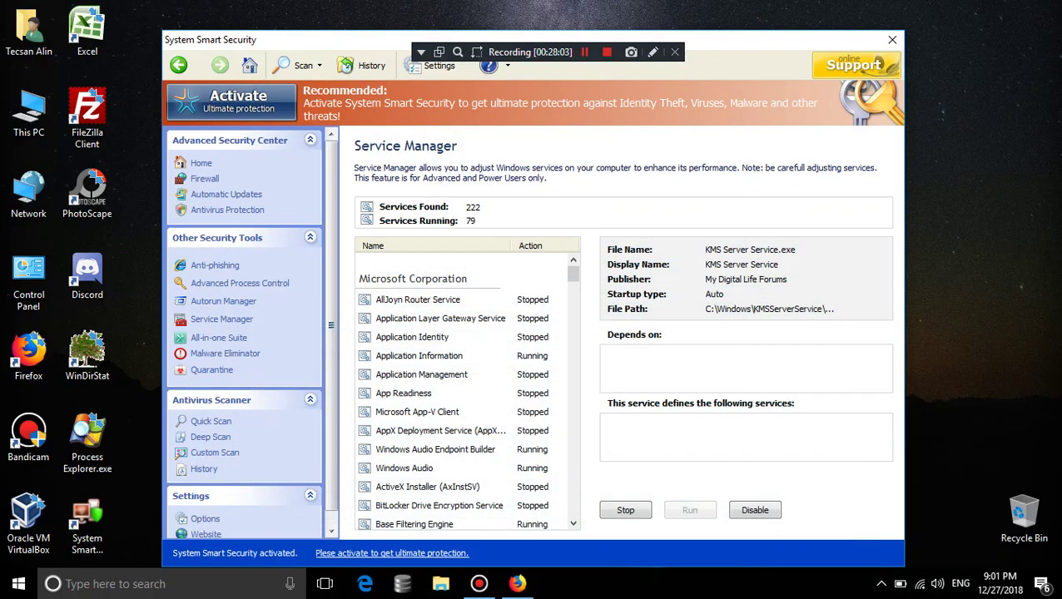
Open Advanced Process Control and examine the application list, including the details of SSd66_2357.exe
left_click(239, 283)
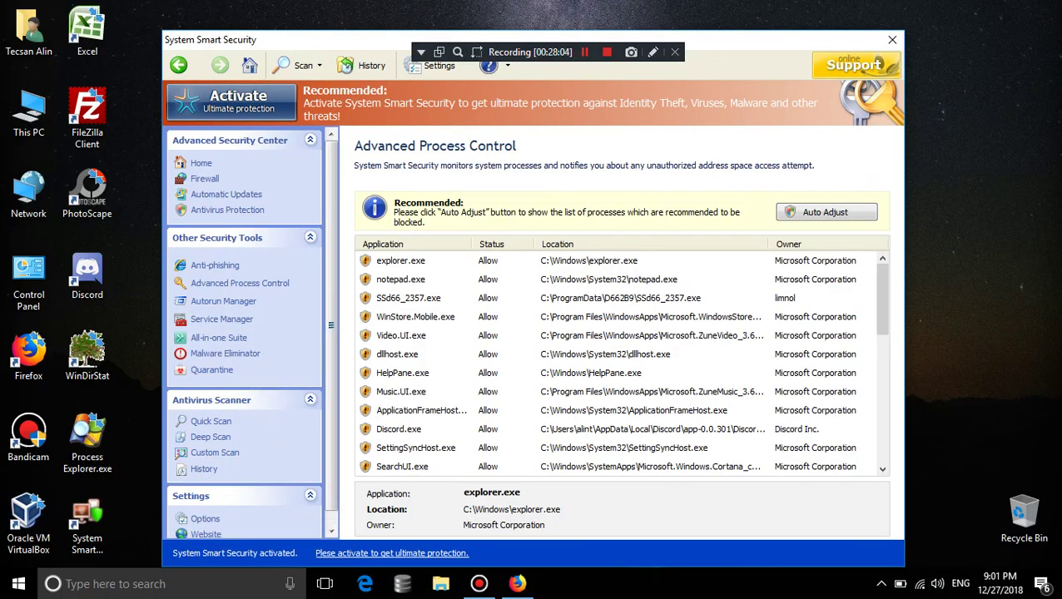
left_click(582, 299)
scroll(621, 364, "down", 8)
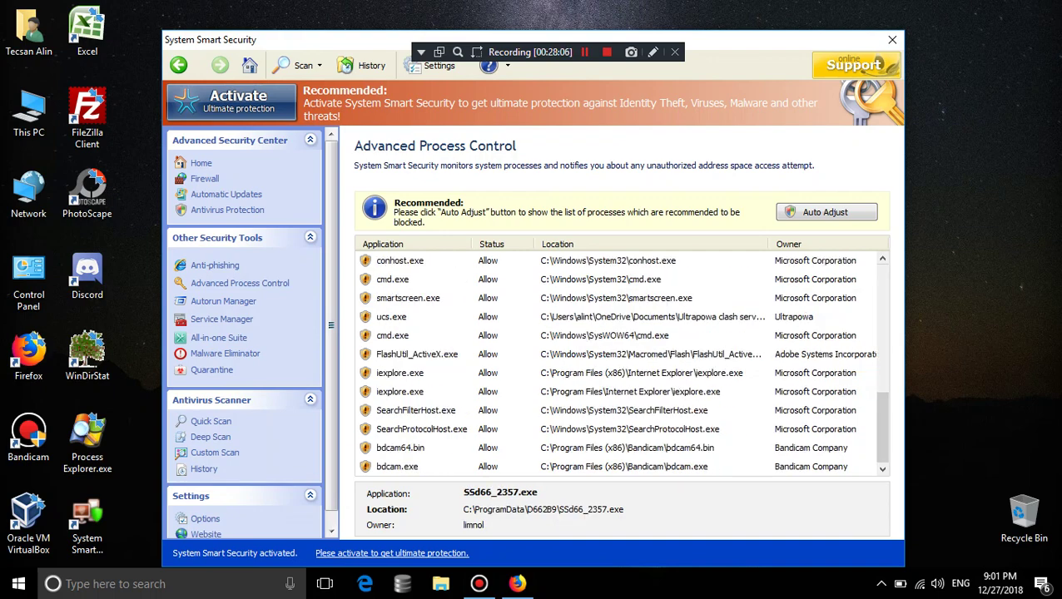
scroll(621, 364, "up", 5)
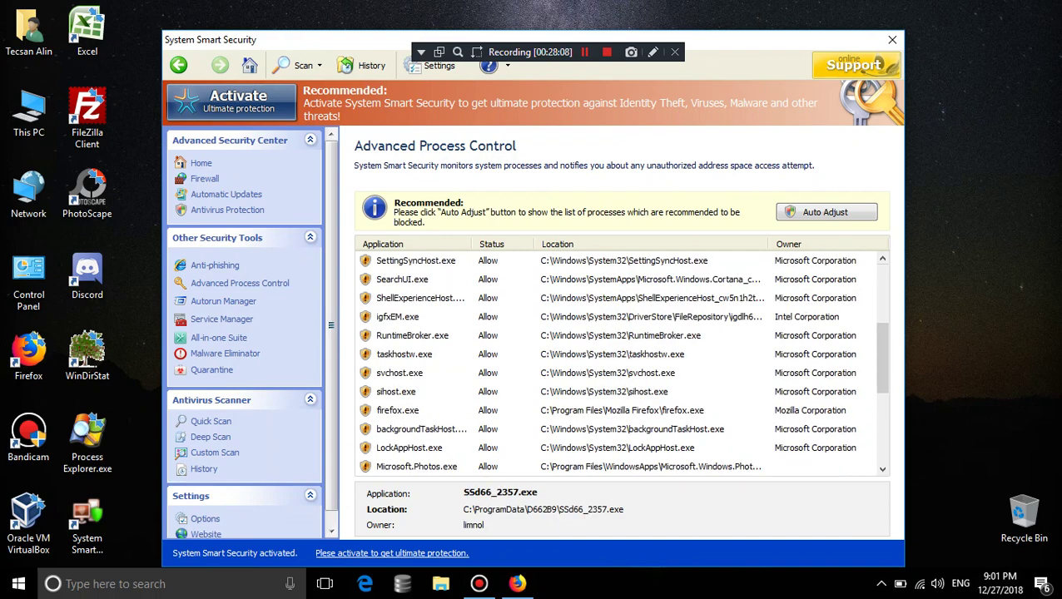
scroll(621, 364, "down", 5)
scroll(621, 364, "up", 8)
Try to change the Advanced Process Control status of SSd66_2357.exe, and dismiss the trial-version notice by continuing unprotected
left_click(500, 299)
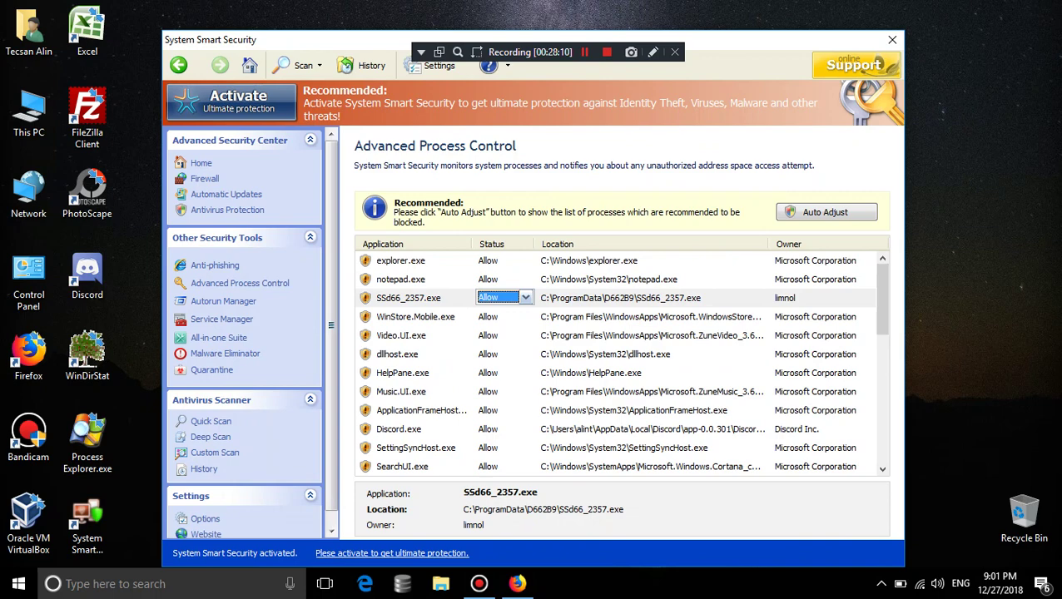
key("Escape")
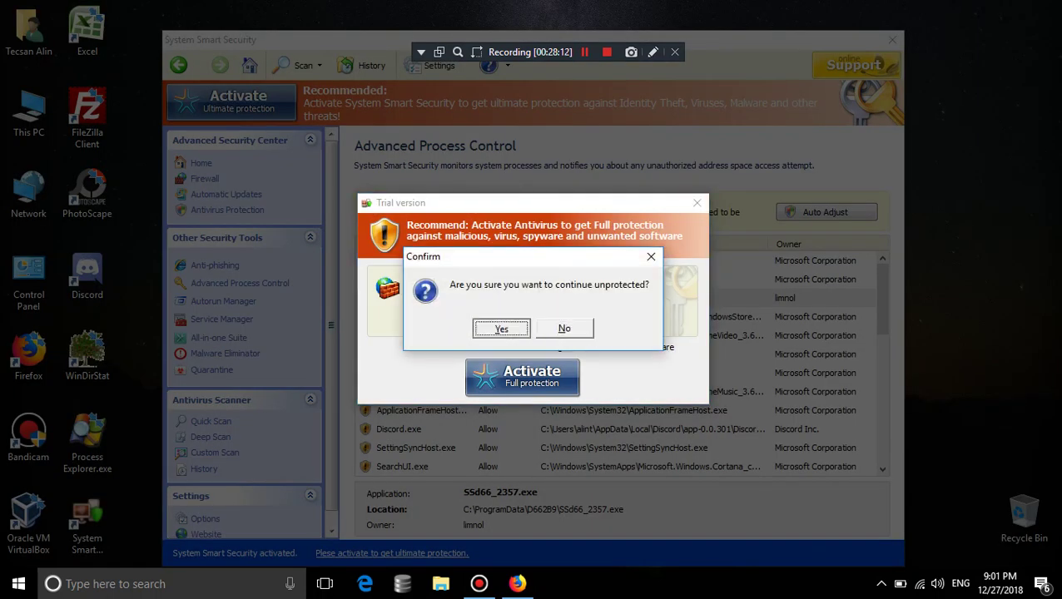
key("Return")
Select the status of Music.UI.exe and Video.UI.exe, and try setting dllhost.exe to Protect
left_click(500, 373)
left_click(499, 391)
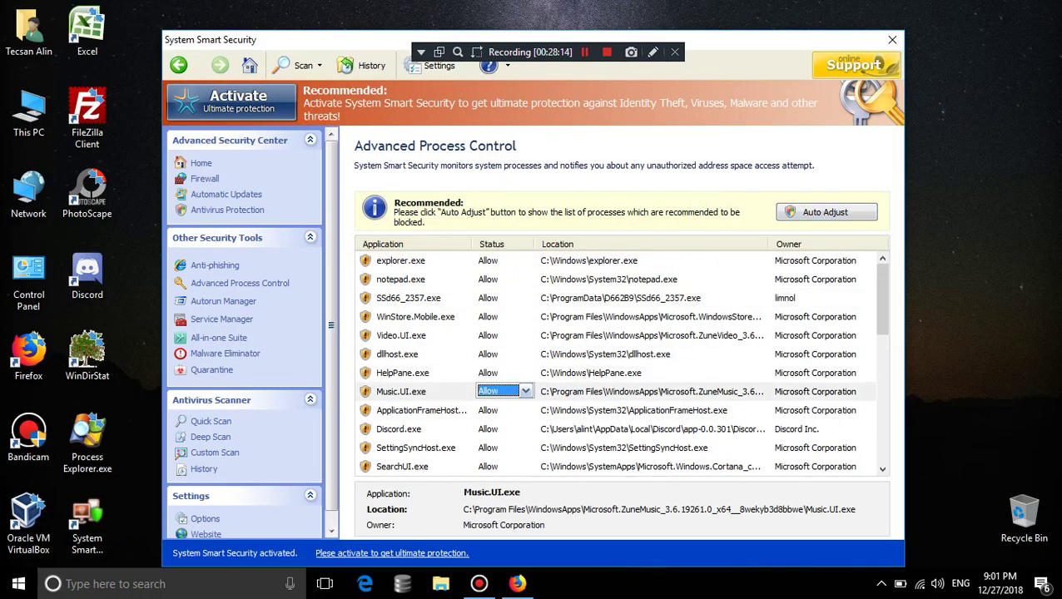
left_click(500, 336)
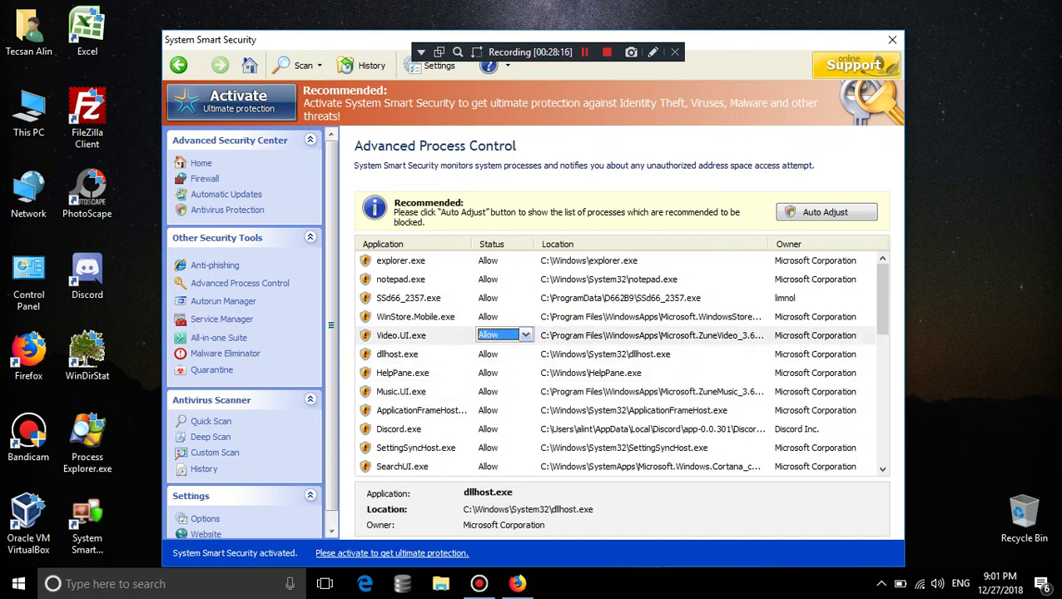
left_click(499, 354)
left_click(504, 354)
left_click(503, 353)
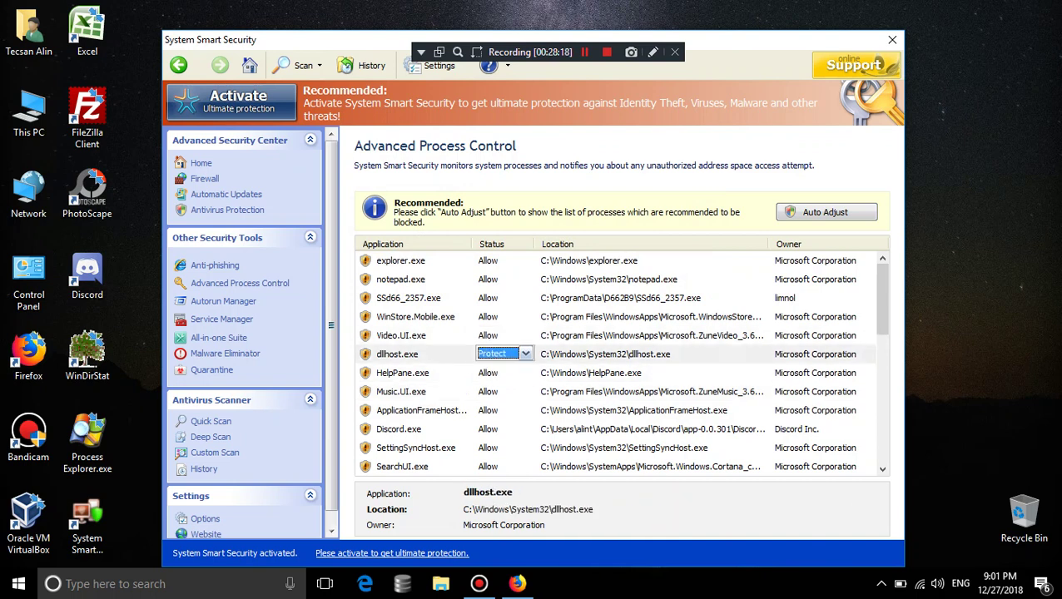
left_click(503, 354)
left_click(504, 353)
Open the Malware Eliminator page and launch Process Explorer
left_click(225, 353)
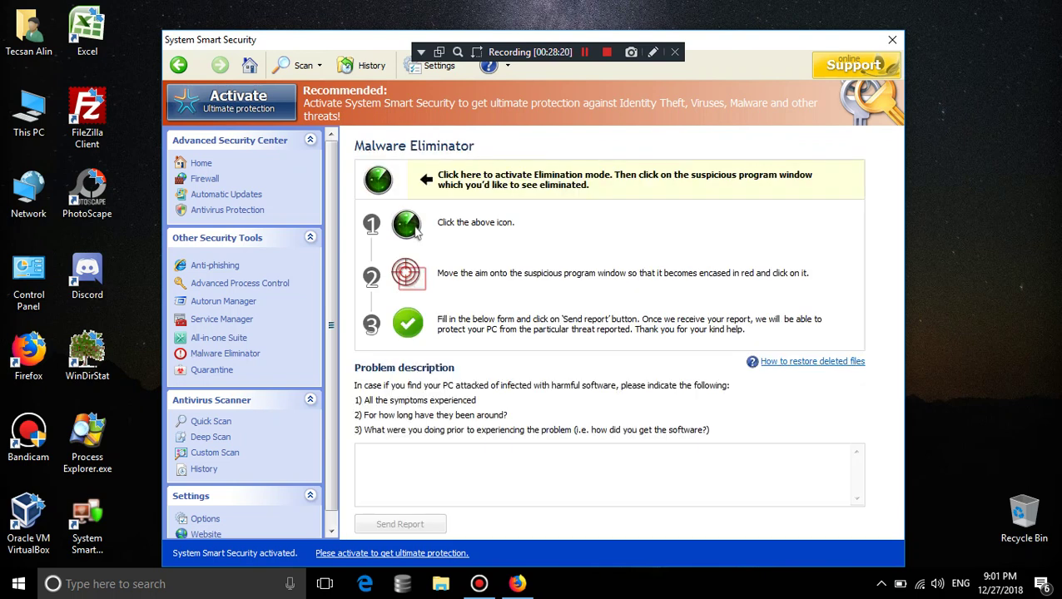
right_click(619, 584)
left_click(87, 442)
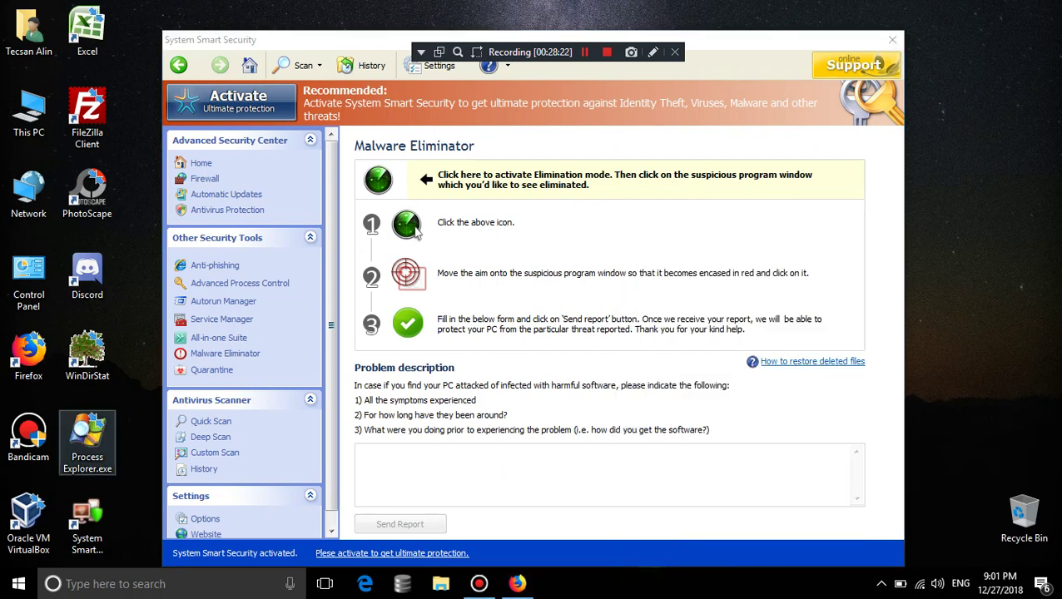
double_click(88, 441)
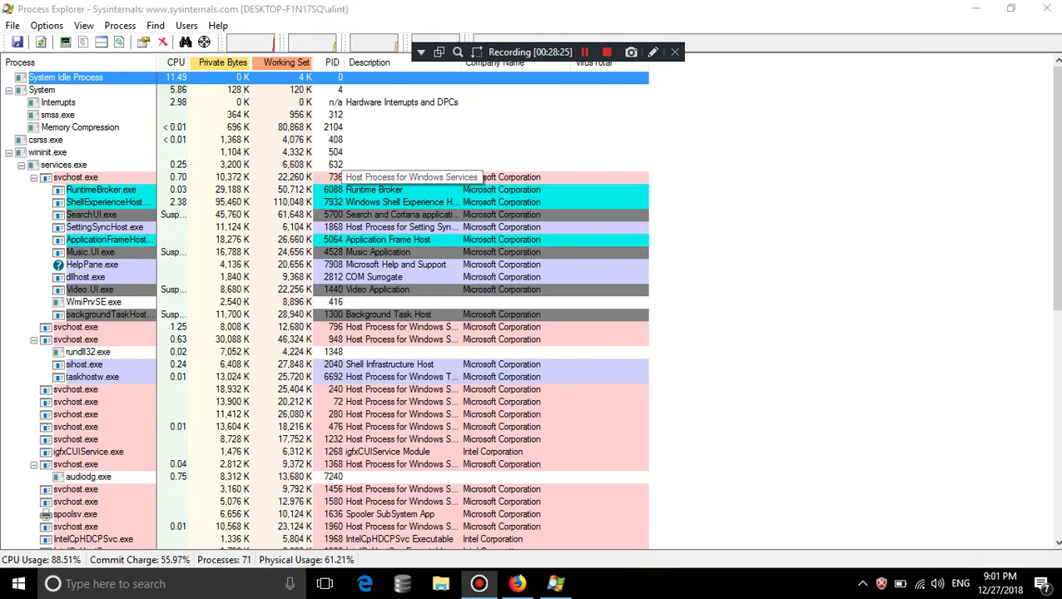
Examine the properties of SearchUI.exe in Process Explorer, dismiss them, and select Music.UI.exe
double_click(92, 214)
double_click(92, 213)
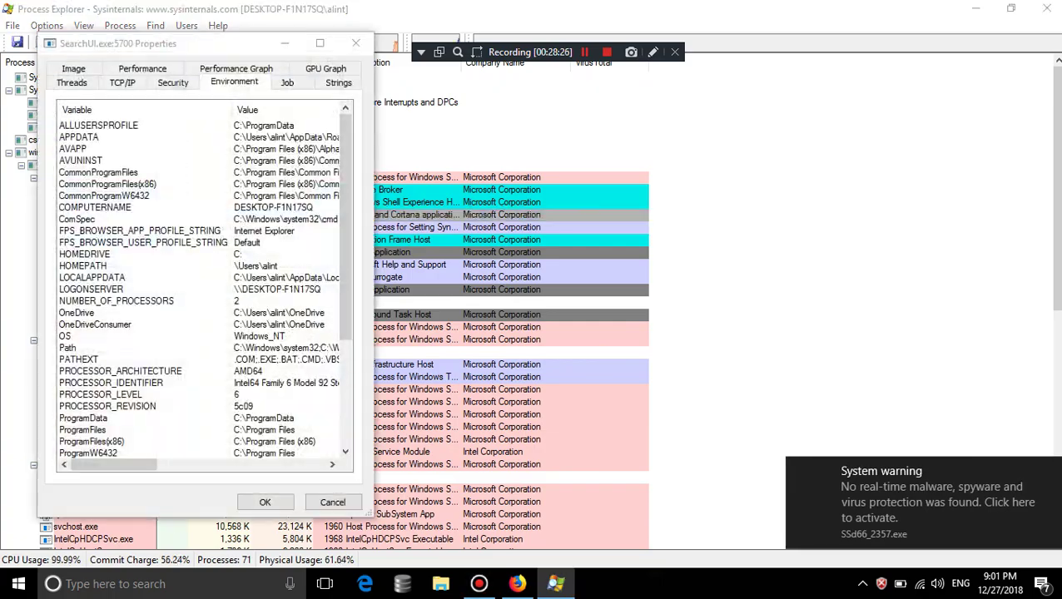
double_click(92, 214)
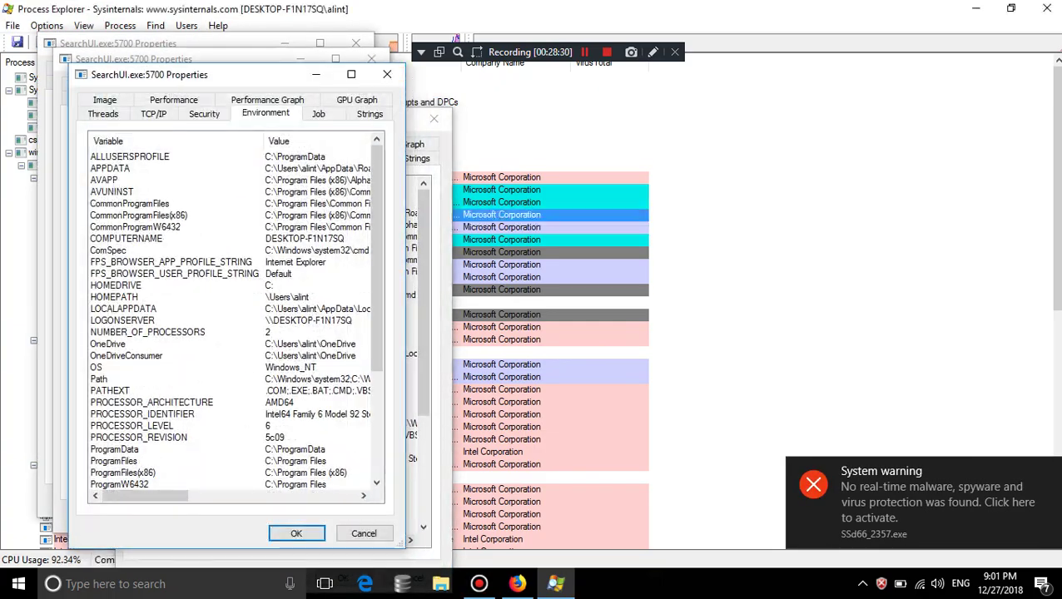
key("Escape")
double_click(90, 251)
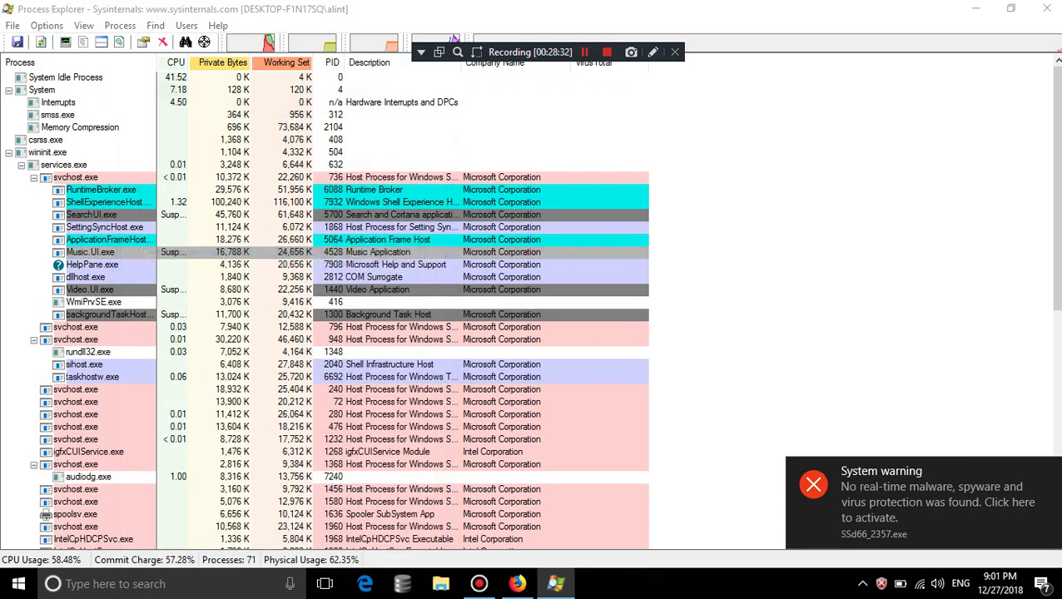
key("Escape")
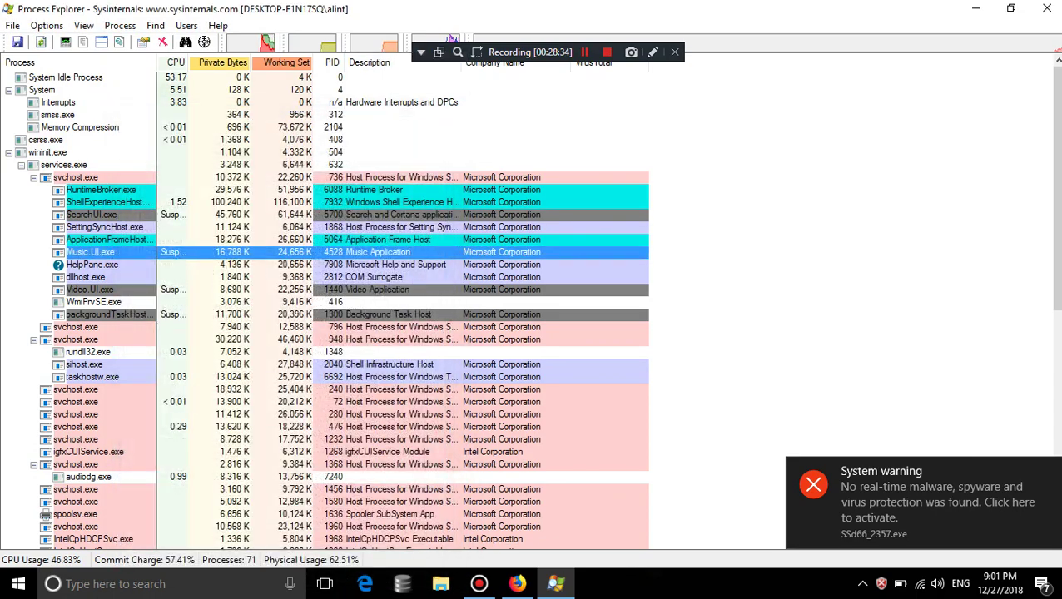
Locate SSd66_2357.exe in the process tree, examine its image properties, and close Process Explorer
key("super+Down")
scroll(429, 300, "down", 15)
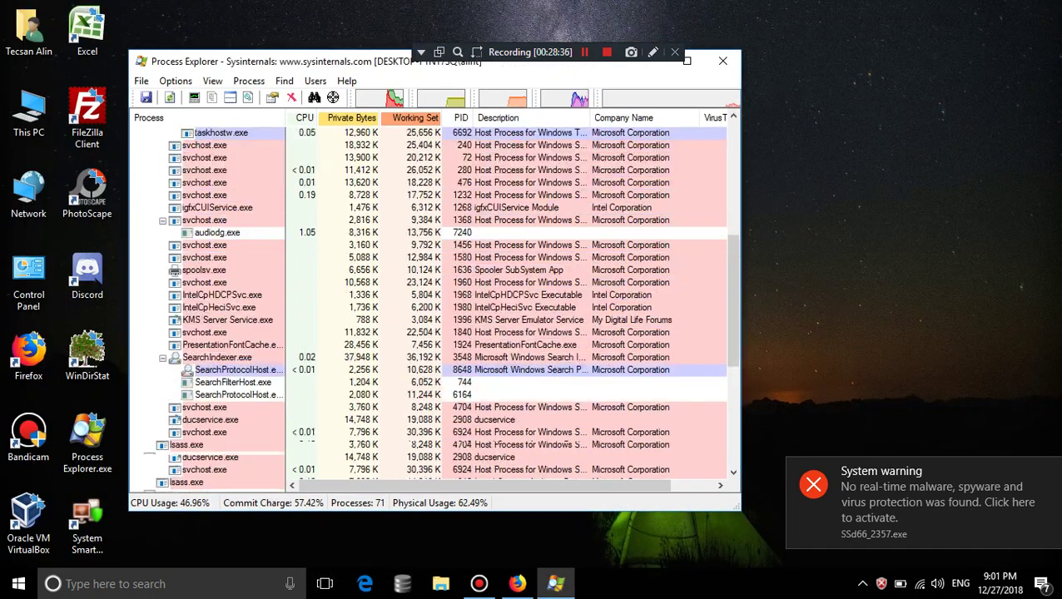
left_click(190, 457)
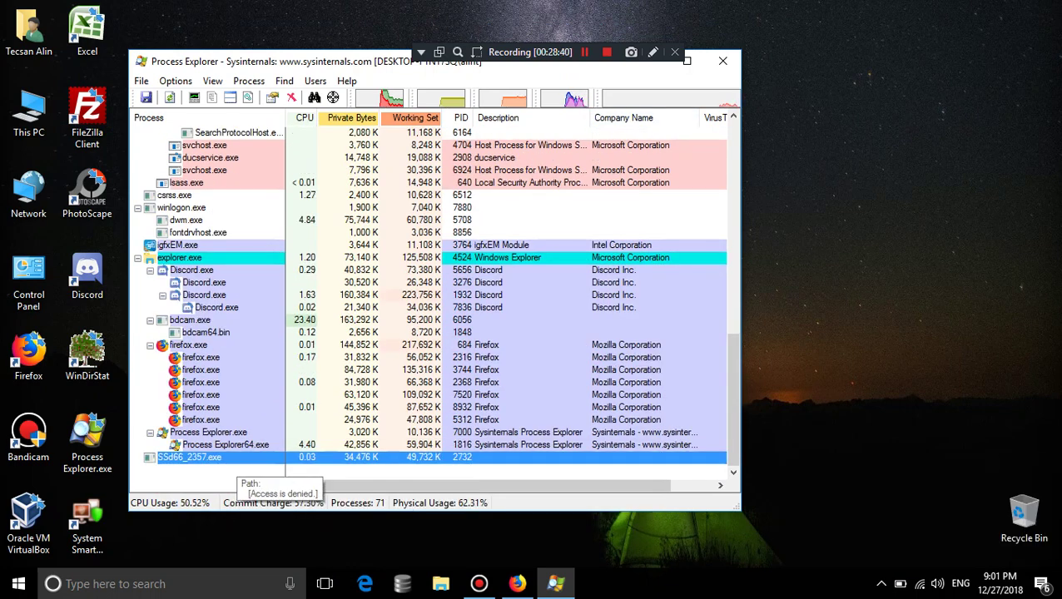
right_click(208, 458)
left_click(254, 429)
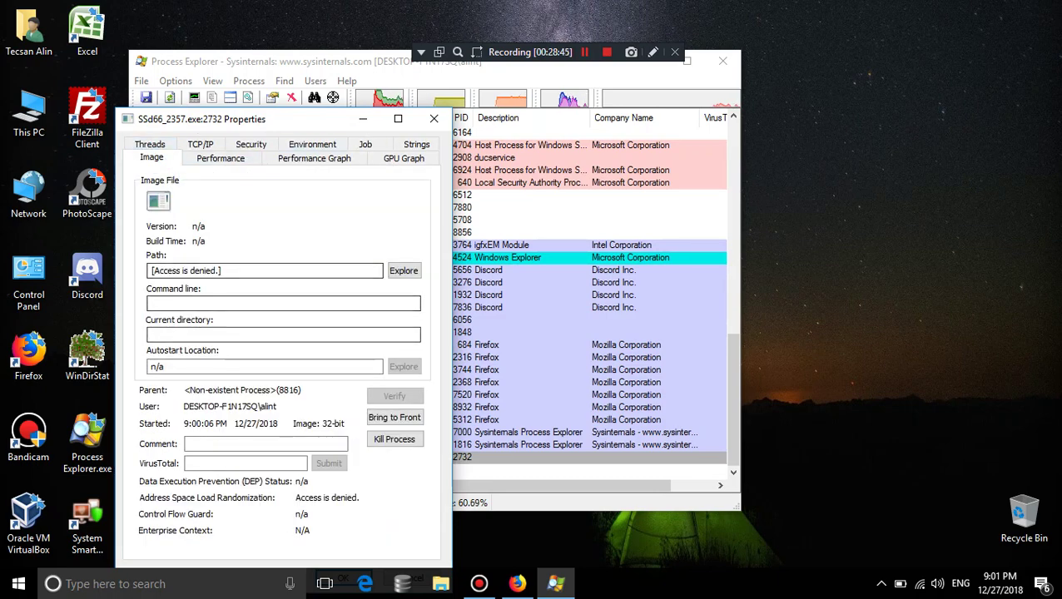
left_click_drag(272, 119, 231, 81)
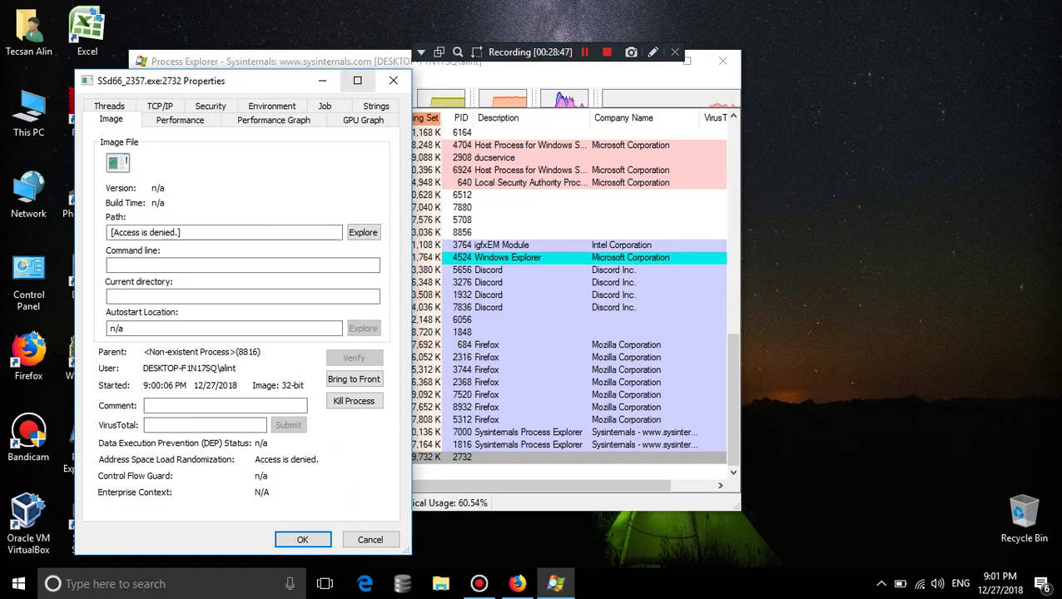
left_click(393, 81)
left_click(723, 61)
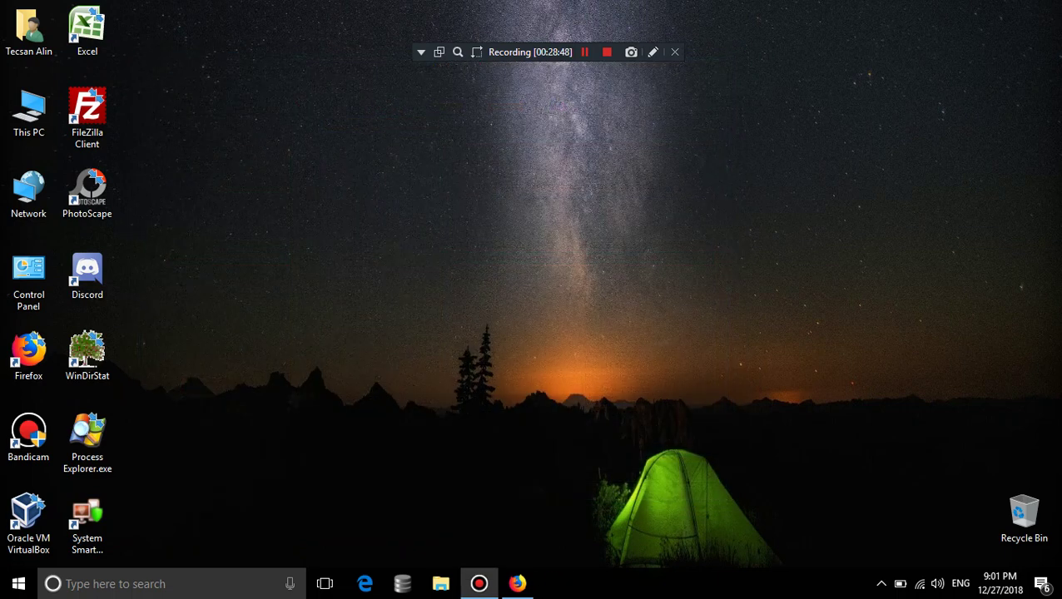
Exit System Smart Security from its background icon
left_click(882, 583)
right_click(882, 521)
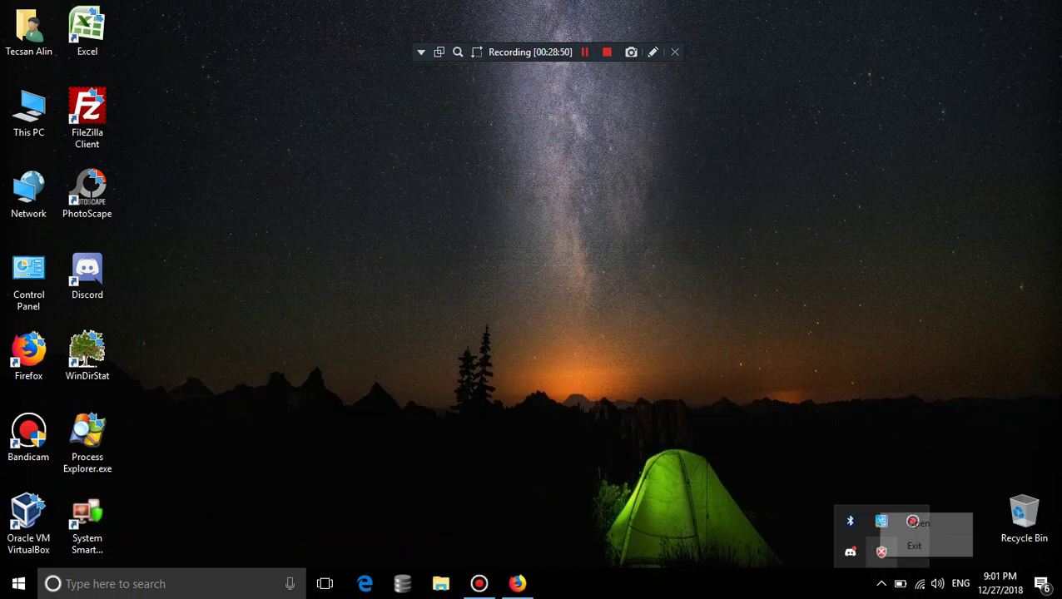
left_click(914, 545)
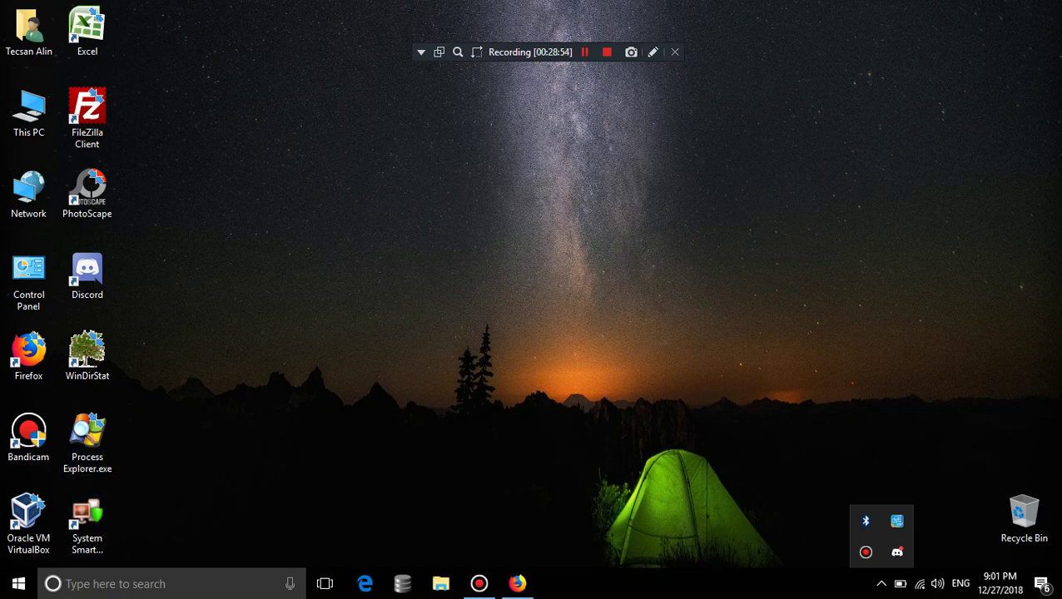
Relaunch System Smart Security and look for its SSd66_2357.exe processes in a maximized Process Explorer window
left_click(18, 584)
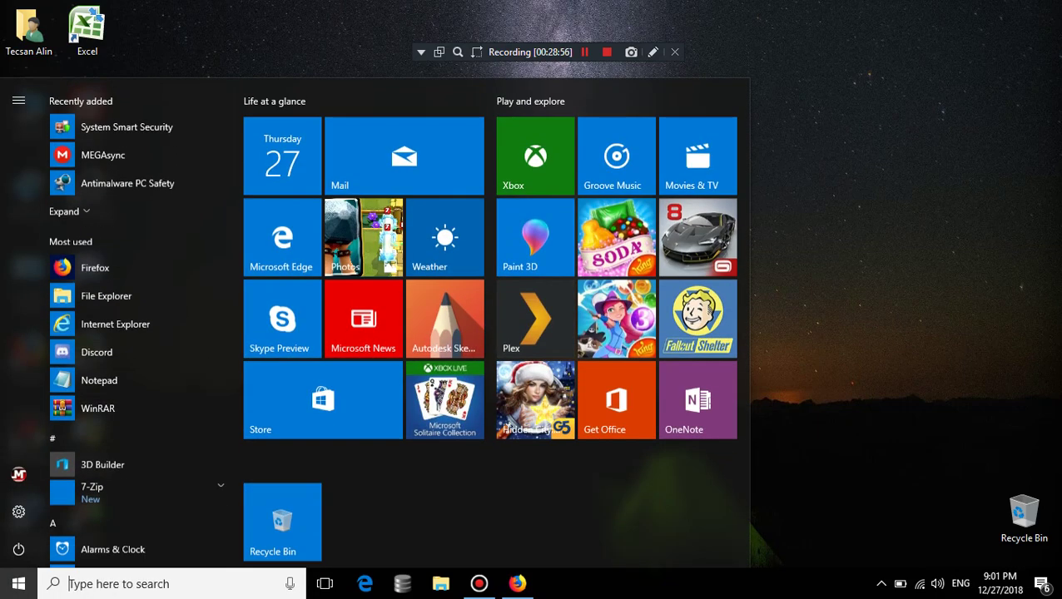
left_click(128, 182)
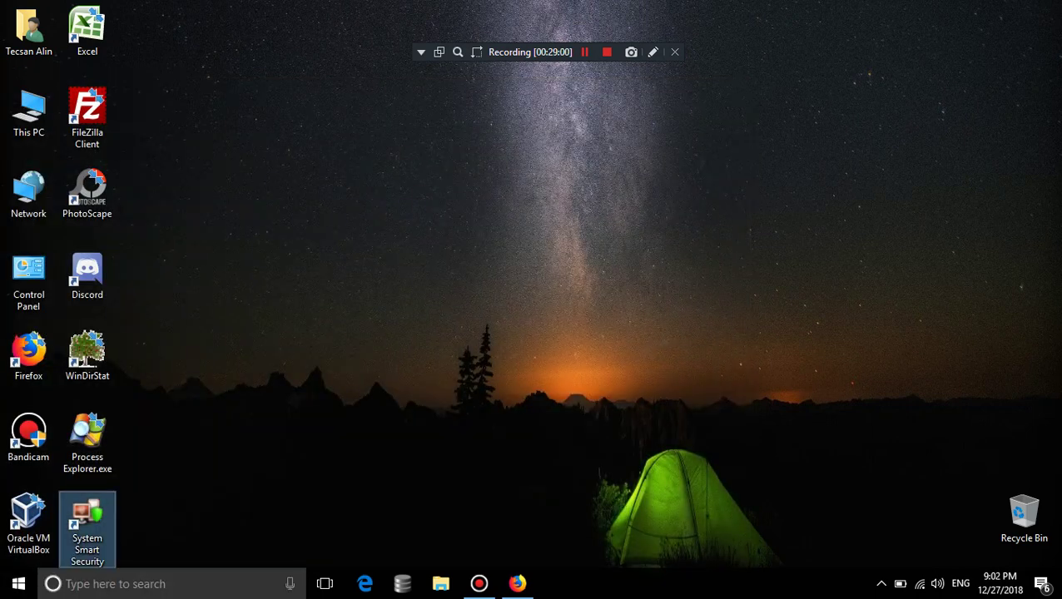
left_click(87, 441)
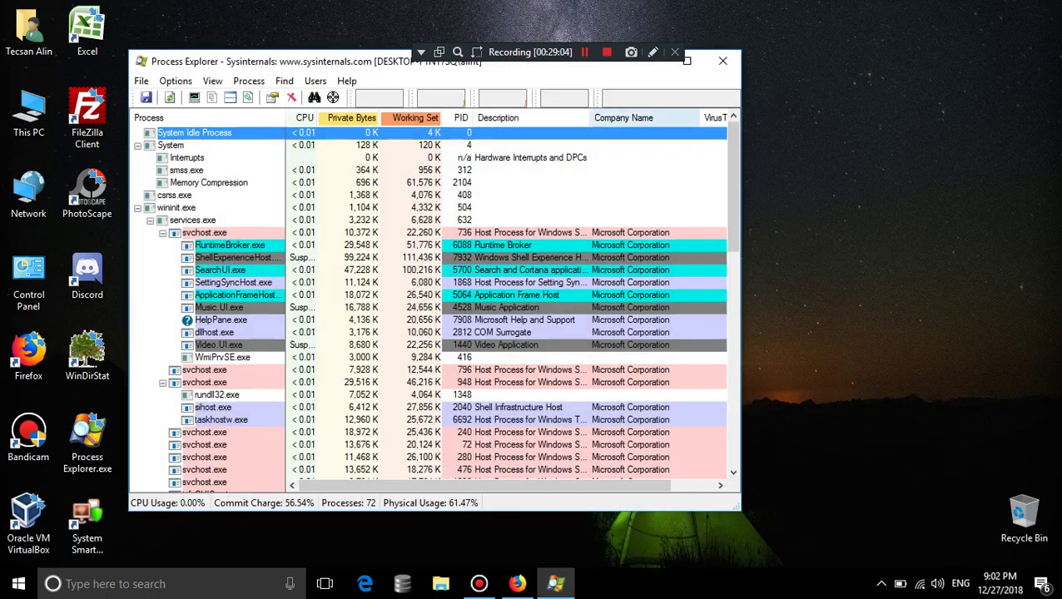
key("super+Up")
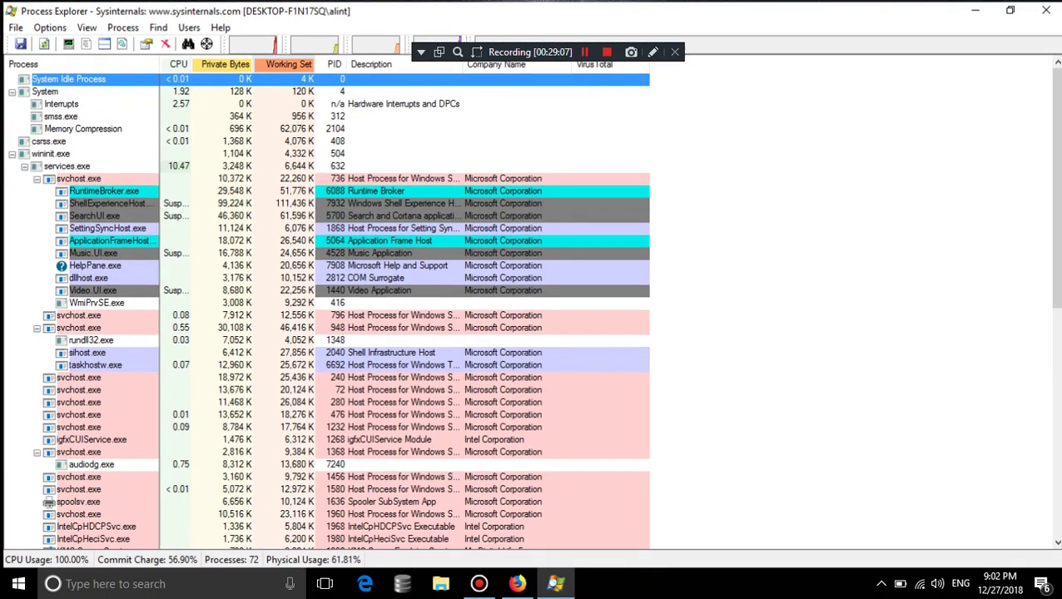
left_click(74, 388)
scroll(325, 308, "down", 12)
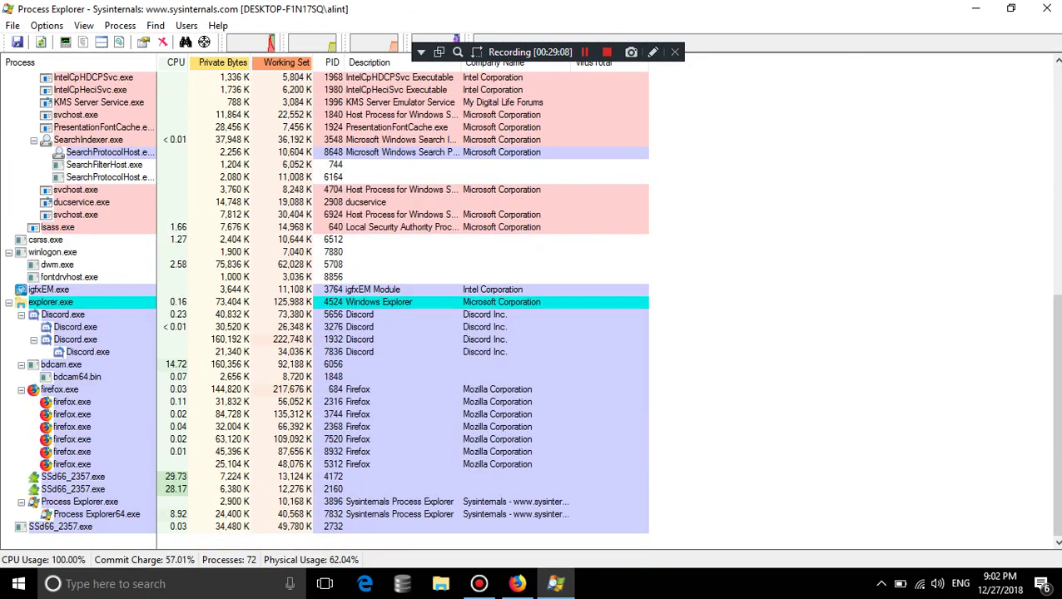
left_click(97, 527)
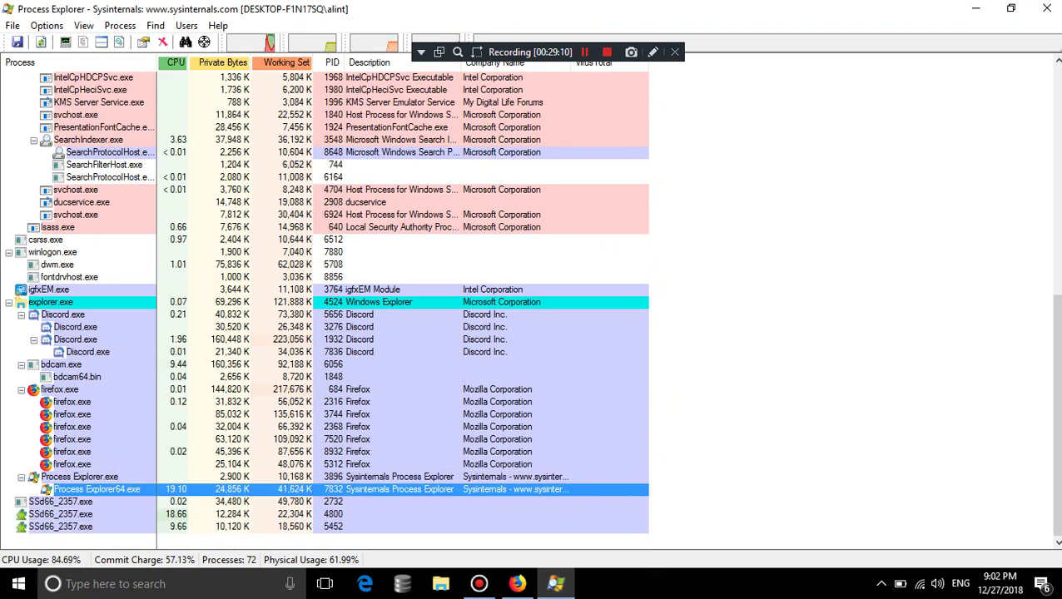
left_click(61, 526)
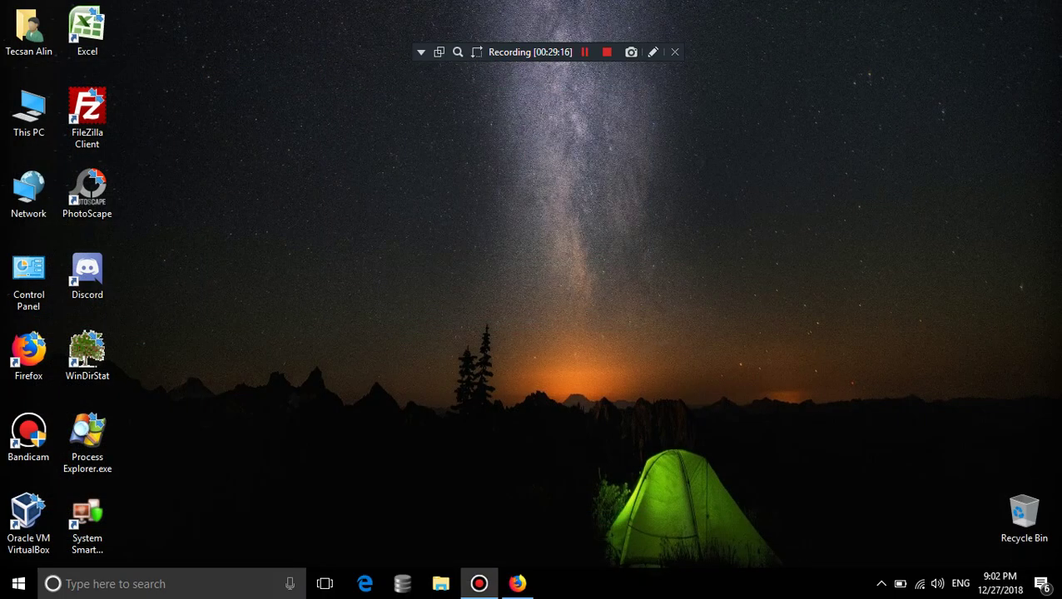
Switch to Firefox, view the KernelMode.info forum index, and minimize the browser
left_click(882, 584)
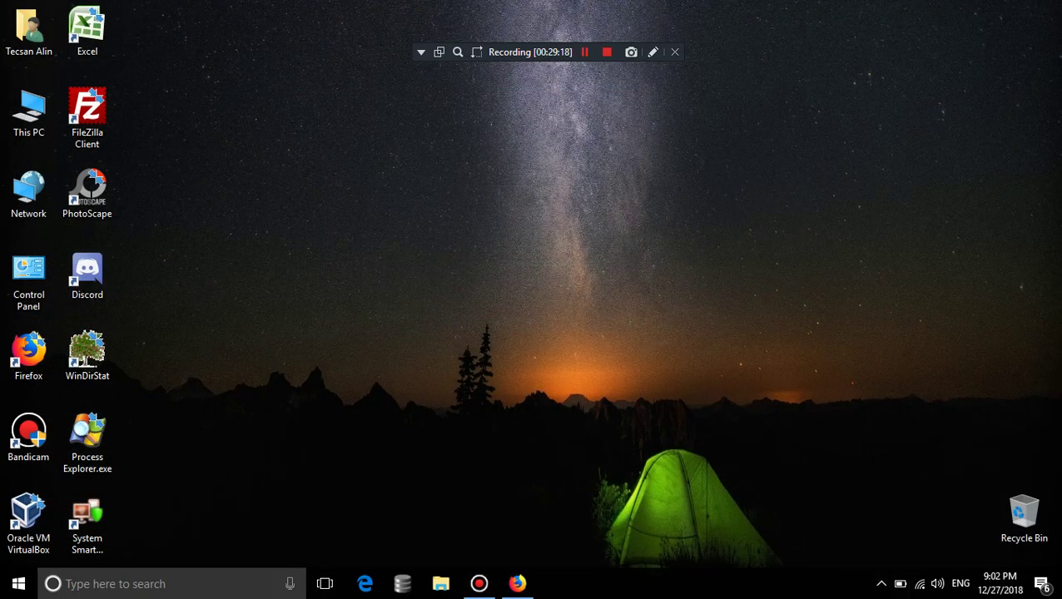
left_click(517, 584)
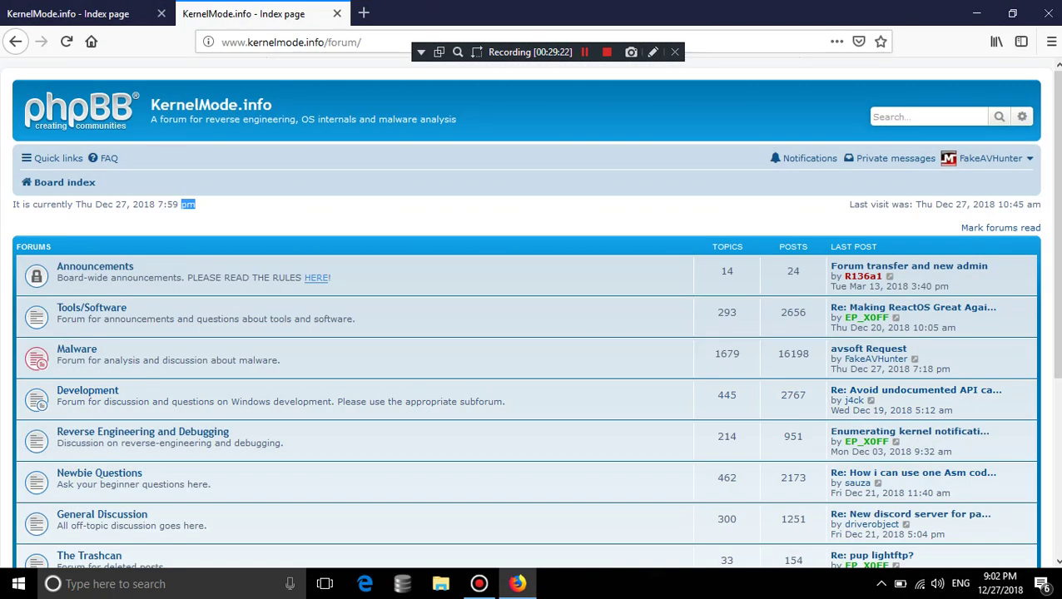
left_click_drag(181, 204, 12, 204)
left_click(977, 13)
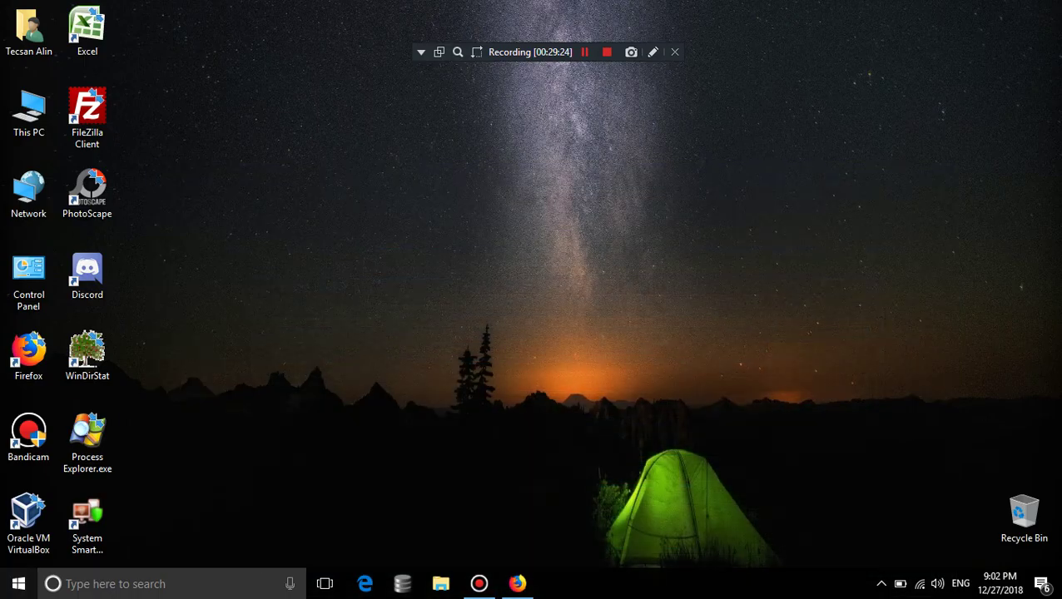
key("super")
key("super")
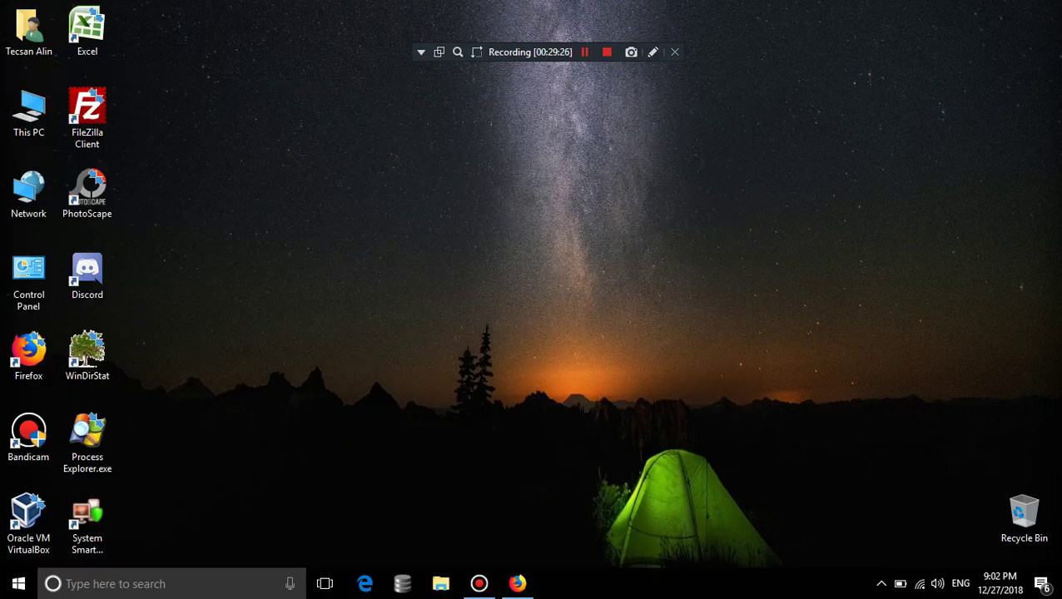
Open Discord to view the RougeGroup conversation, and close its window
left_click(882, 583)
left_click(897, 552)
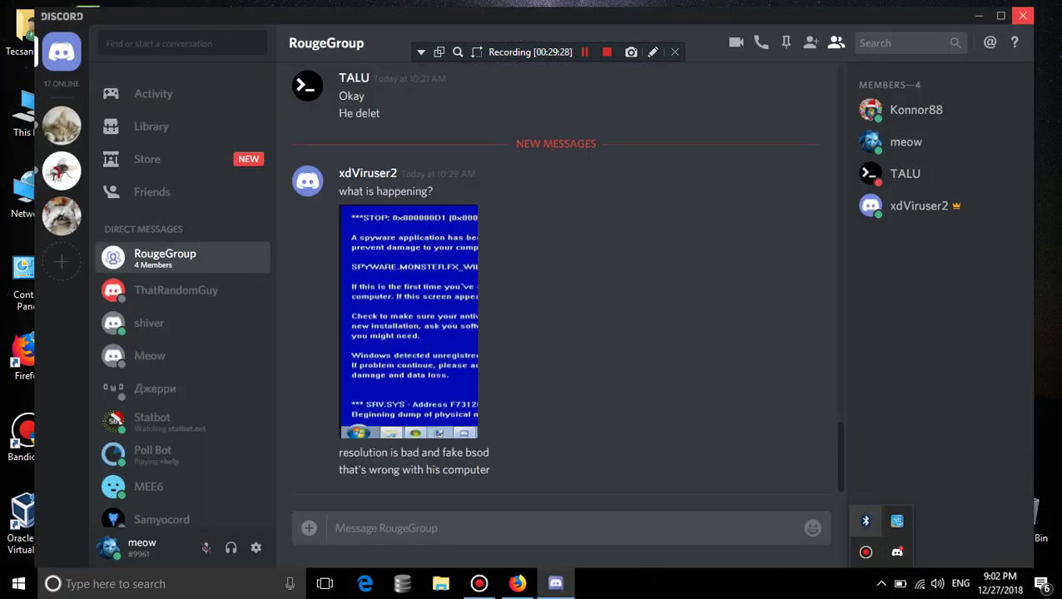
left_click(1023, 15)
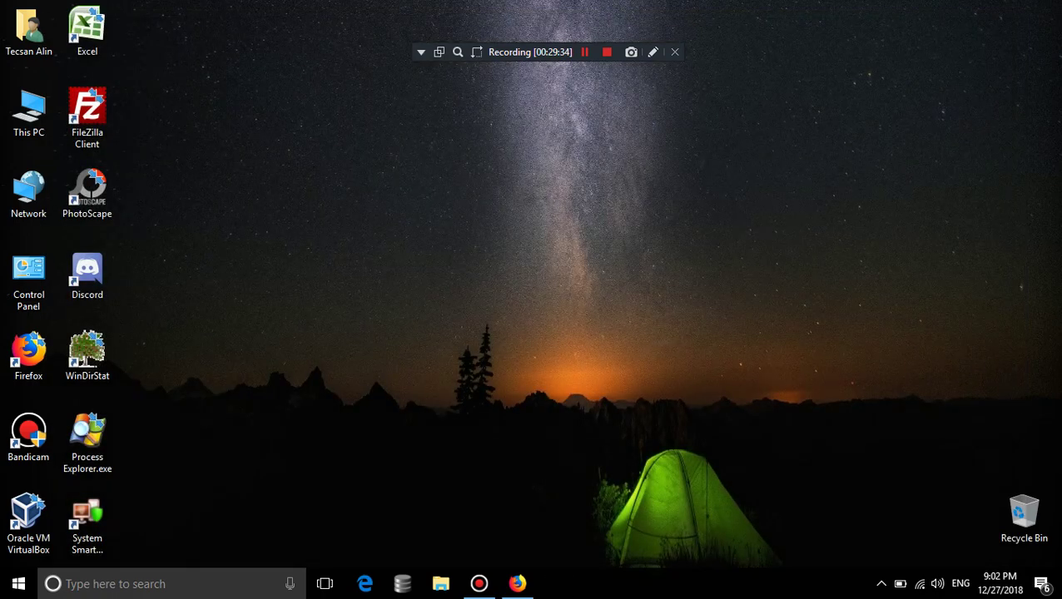
Open Task Manager, examine the SSd66_2357.exe (32 bit) entry among the background processes, and close Task Manager
right_click(471, 336)
right_click(630, 584)
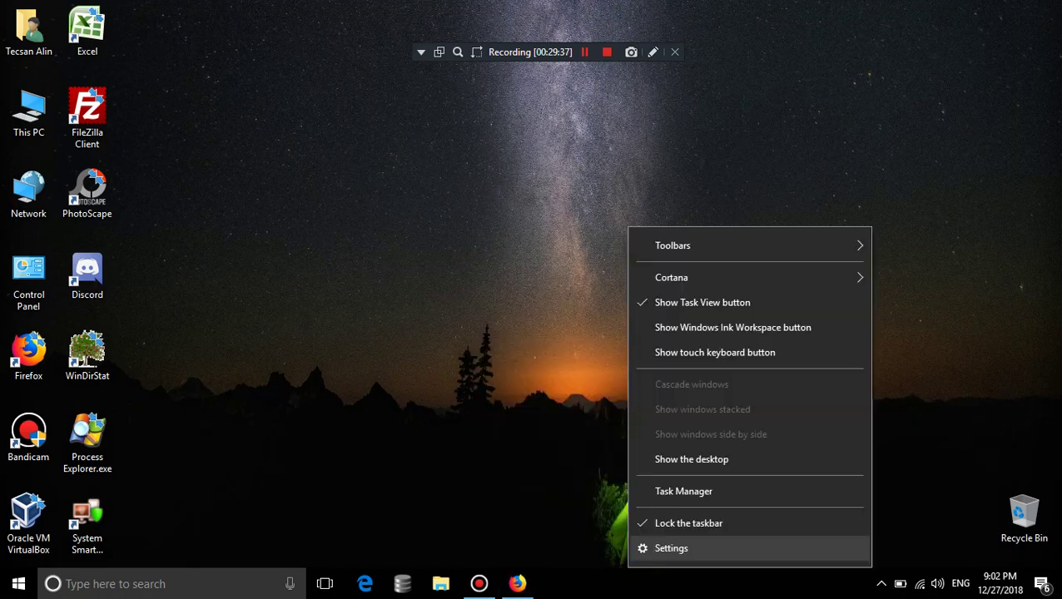
left_click(684, 491)
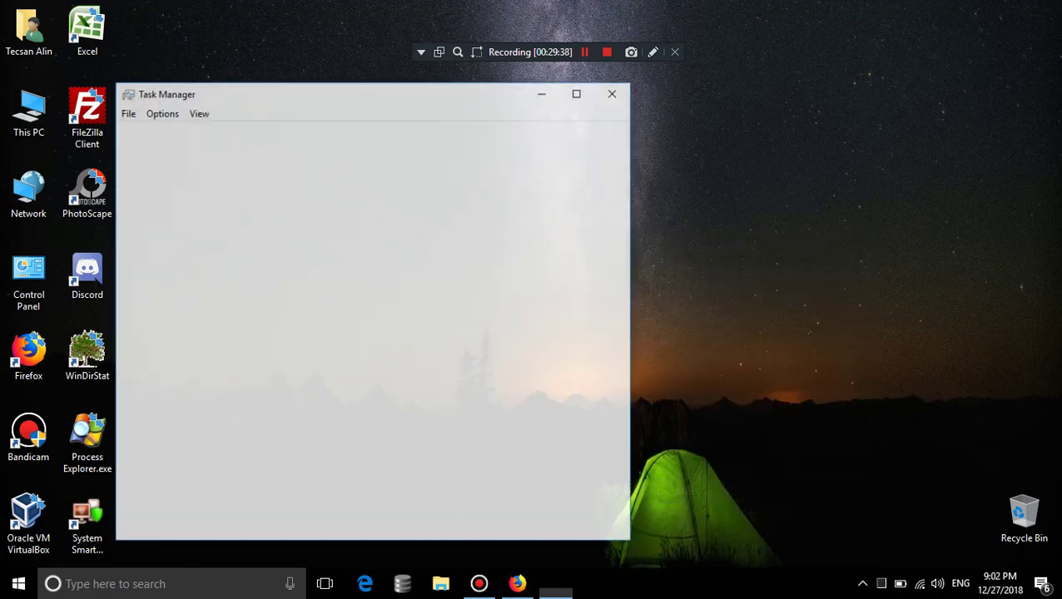
scroll(250, 392, "down", 10)
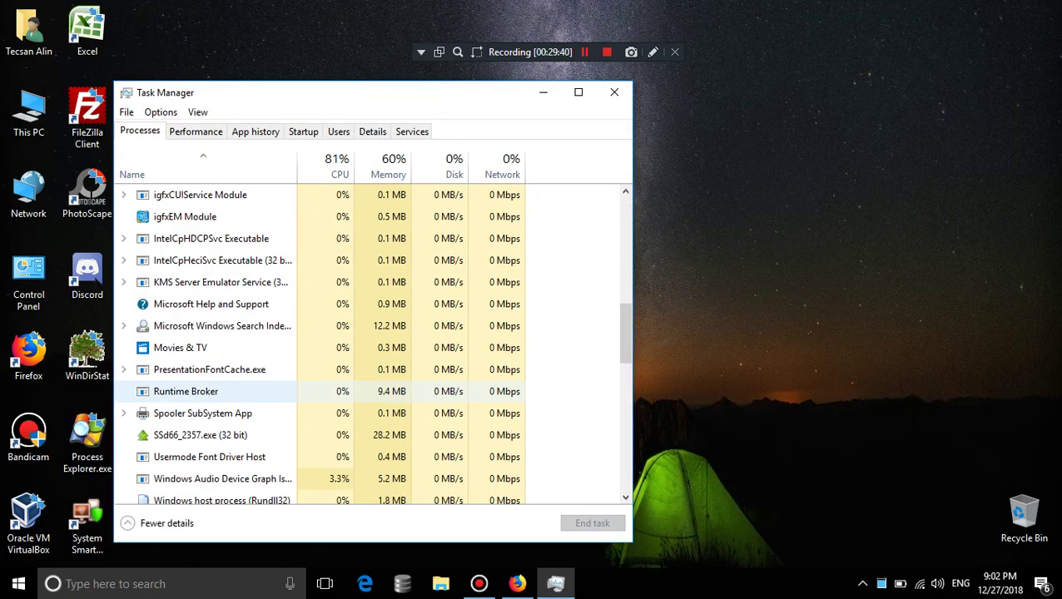
scroll(250, 350, "down", 2)
right_click(272, 295)
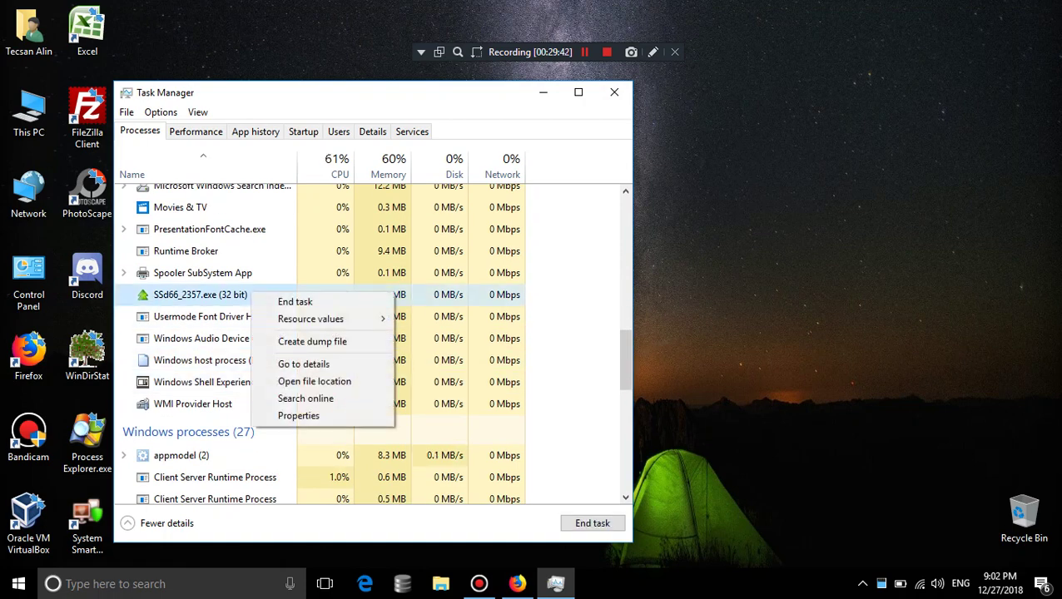
left_click(209, 272)
scroll(208, 273, "down", 1)
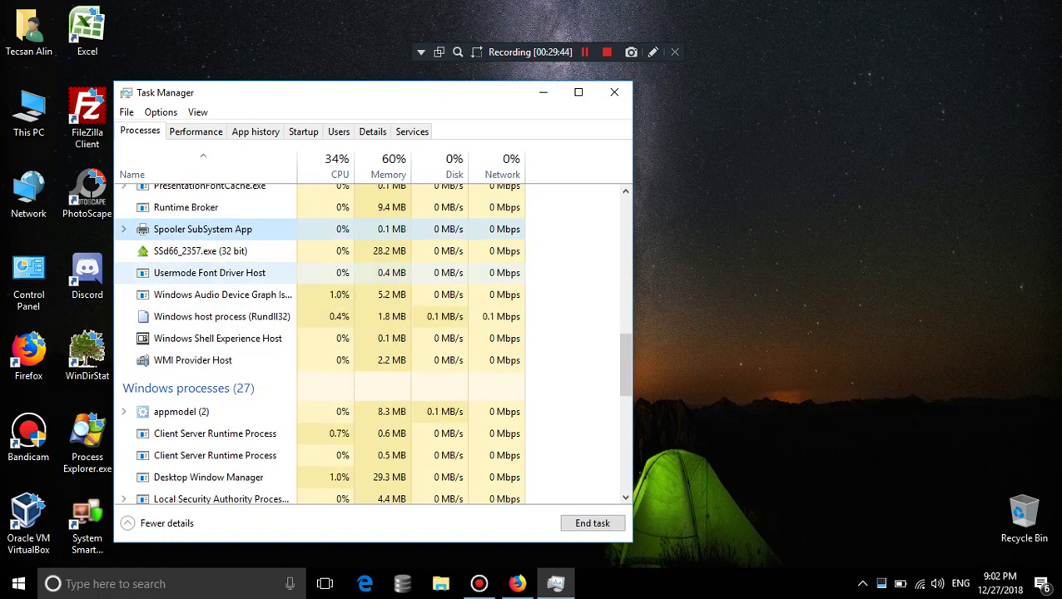
scroll(208, 264, "up", 1)
scroll(208, 264, "up", 10)
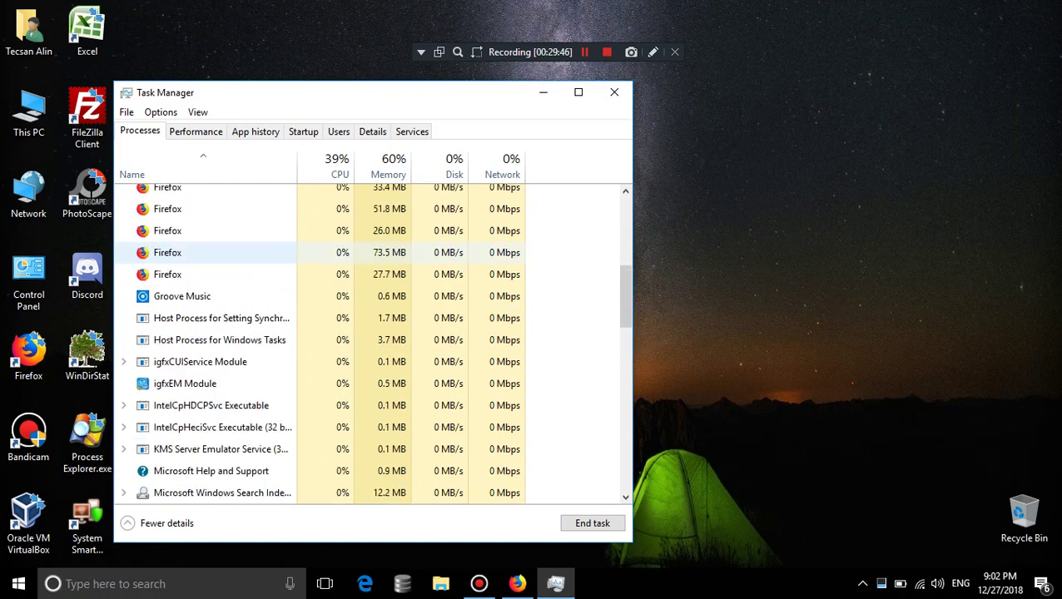
left_click(614, 92)
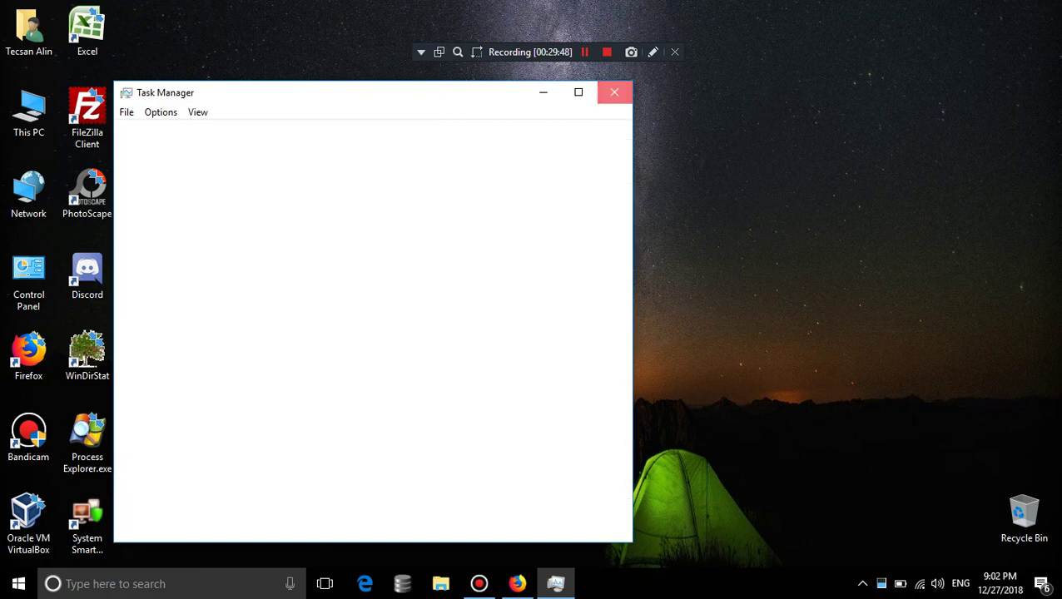
left_click(882, 583)
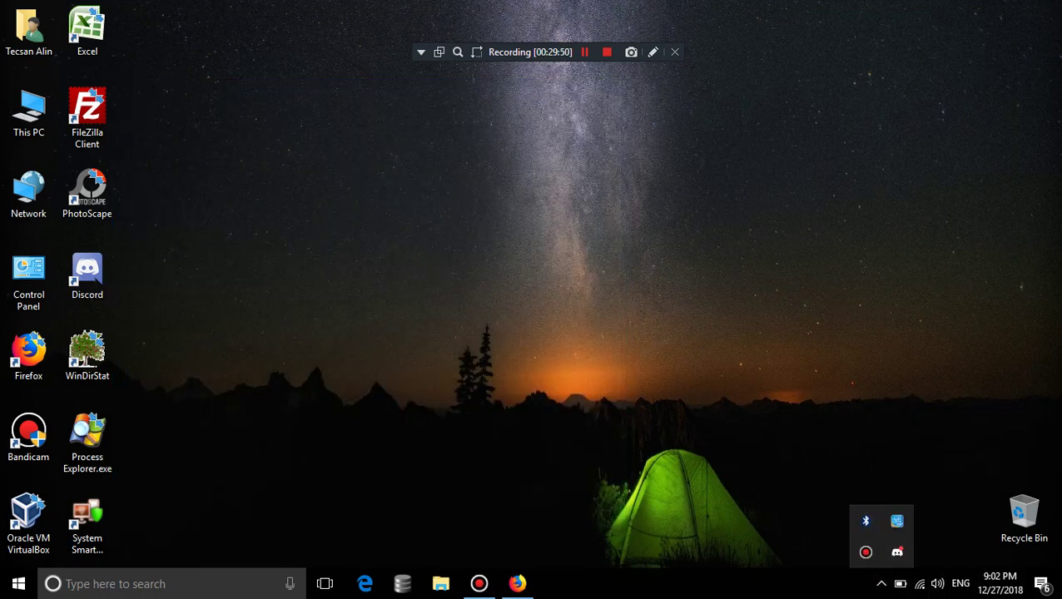
left_click(19, 584)
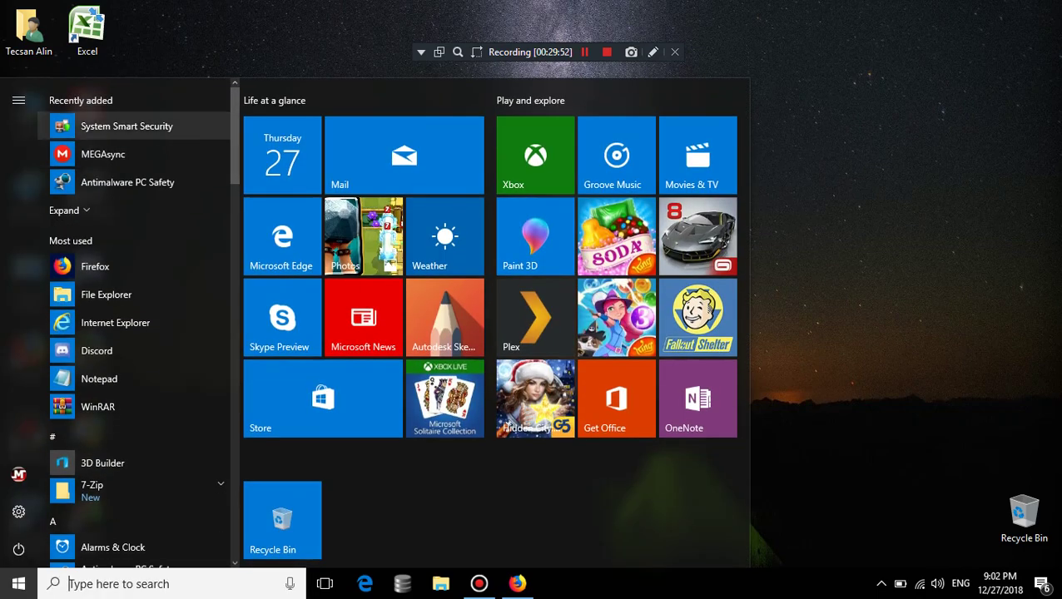
key("Escape")
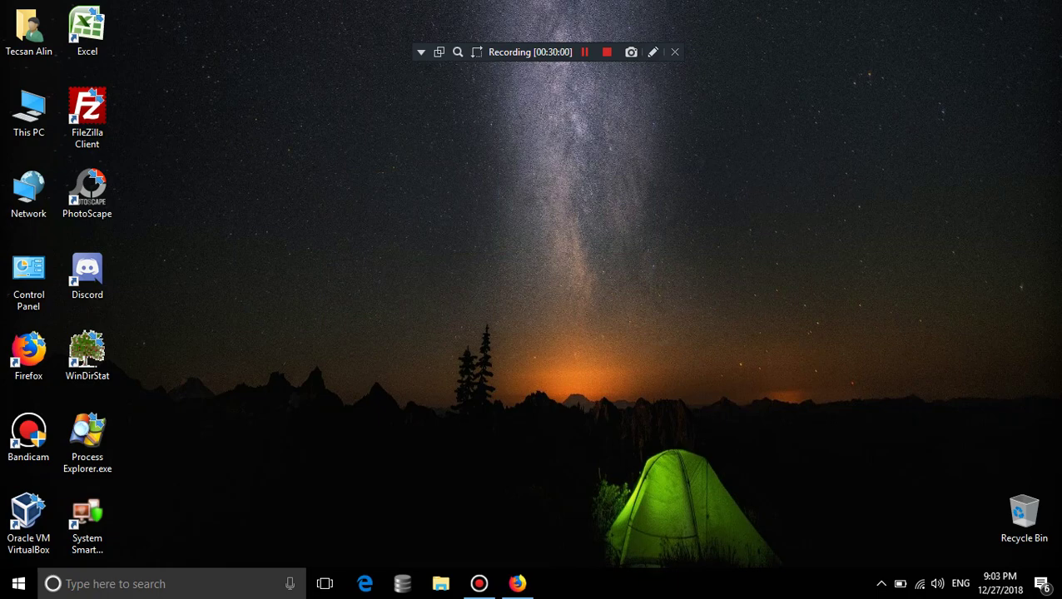
key("super")
key("super")
Quit Discord from its background icon
left_click(882, 583)
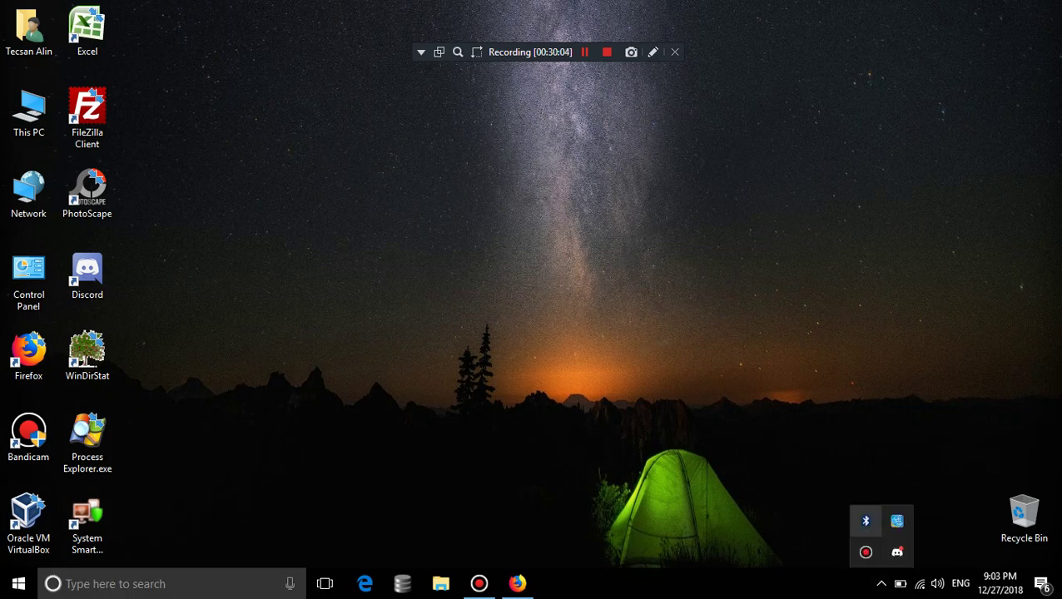
left_click(898, 552)
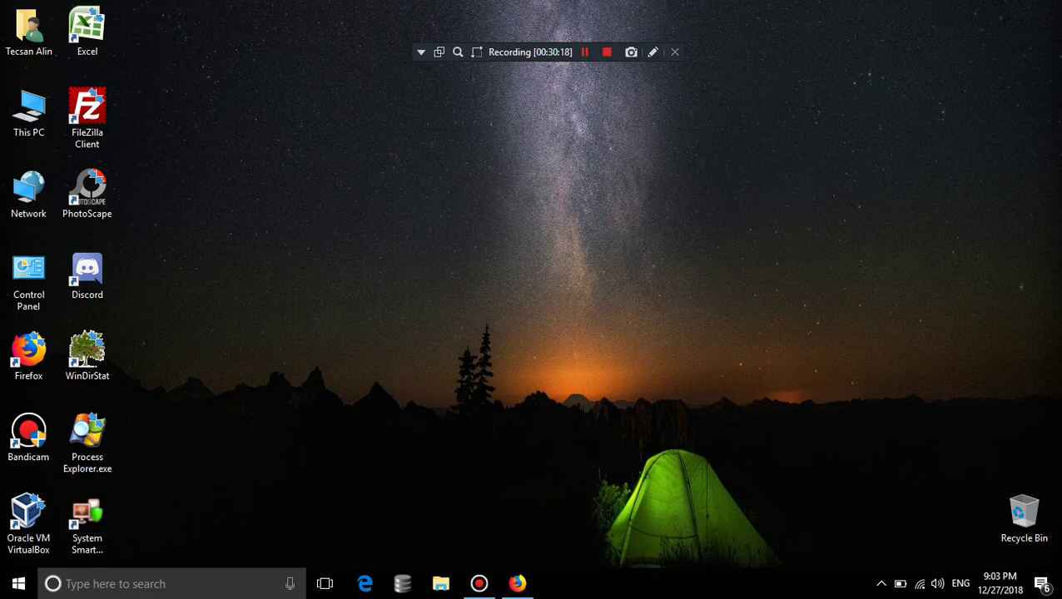
left_click(881, 583)
right_click(900, 551)
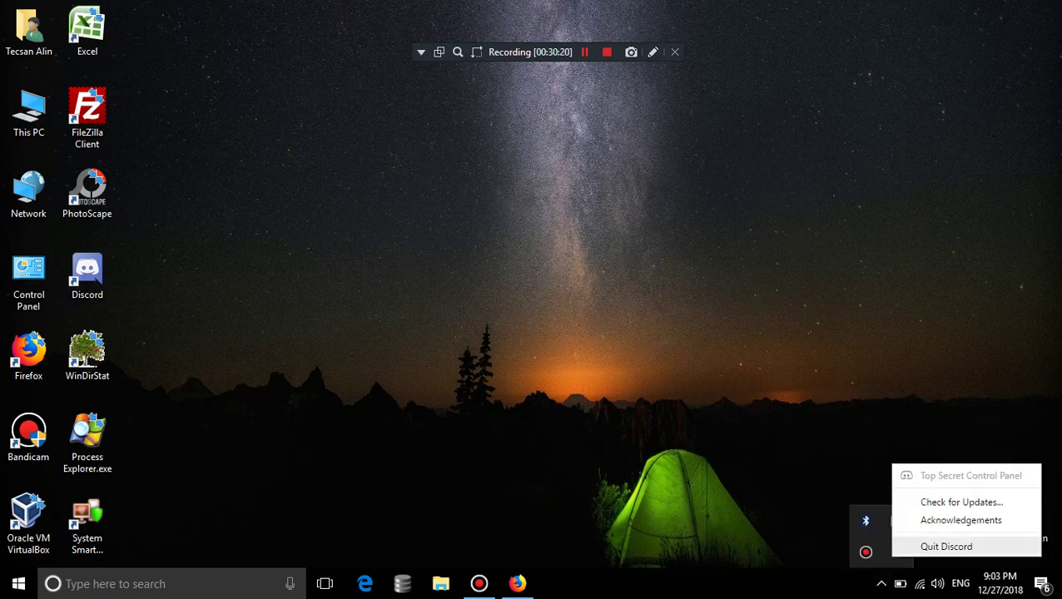
left_click(947, 547)
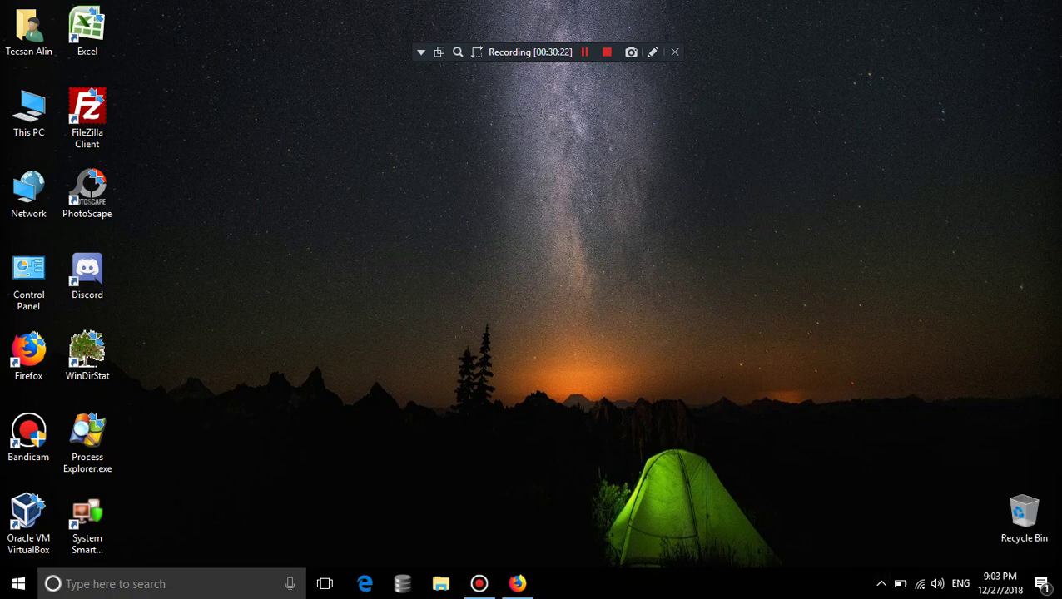
Launch System Smart Security from its desktop shortcut and try to open Task Manager while its window is showing
right_click(61, 557)
left_click(142, 202)
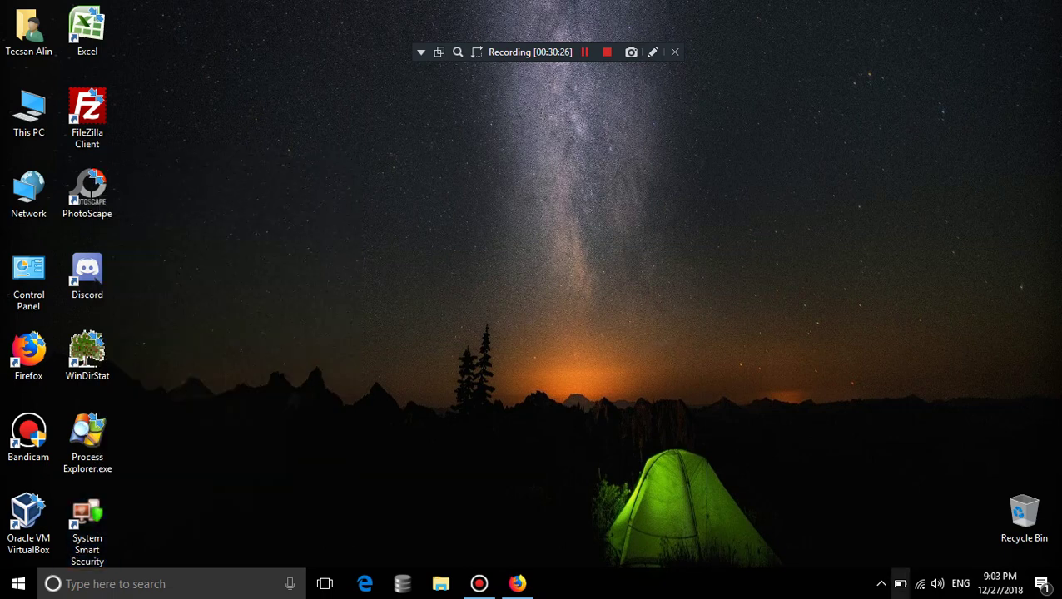
left_click(881, 583)
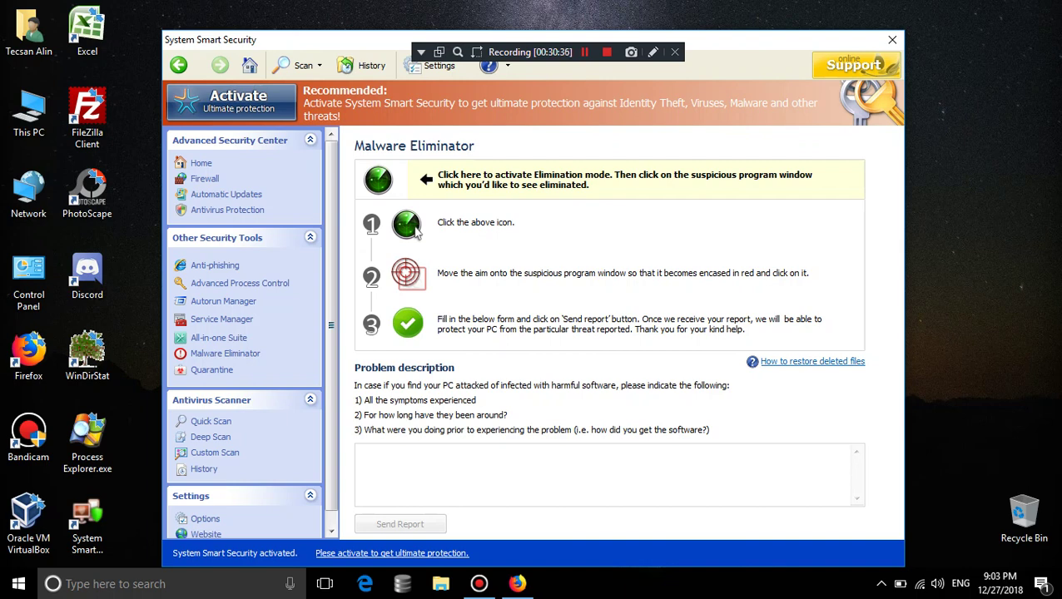
right_click(655, 585)
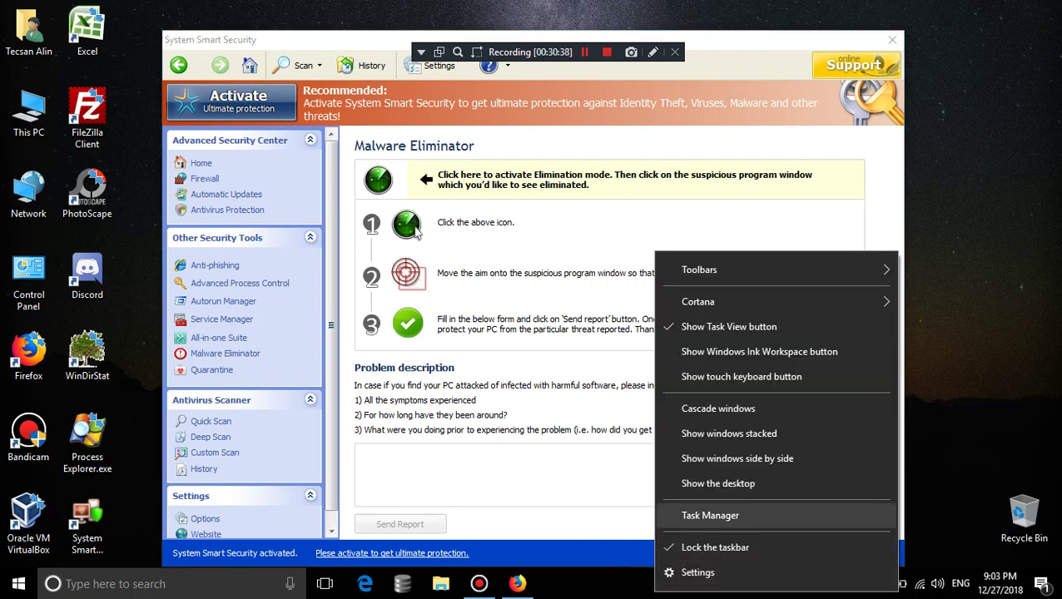
left_click(691, 514)
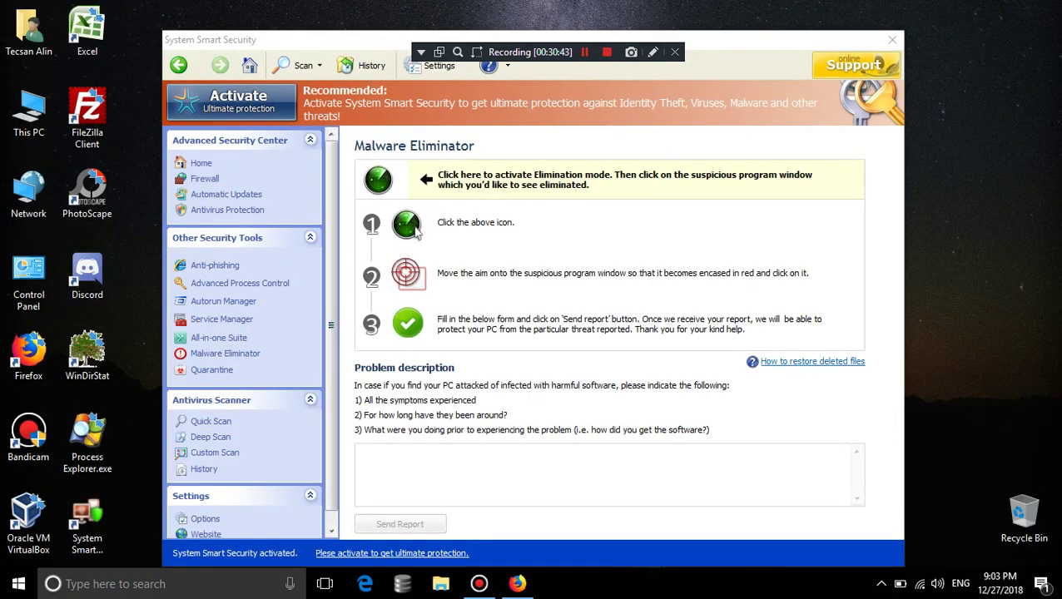
Review System Smart Security's Quarantine, History and Options pages, cancel the Custom Scan folder selection, and return to the Home page
left_click(212, 369)
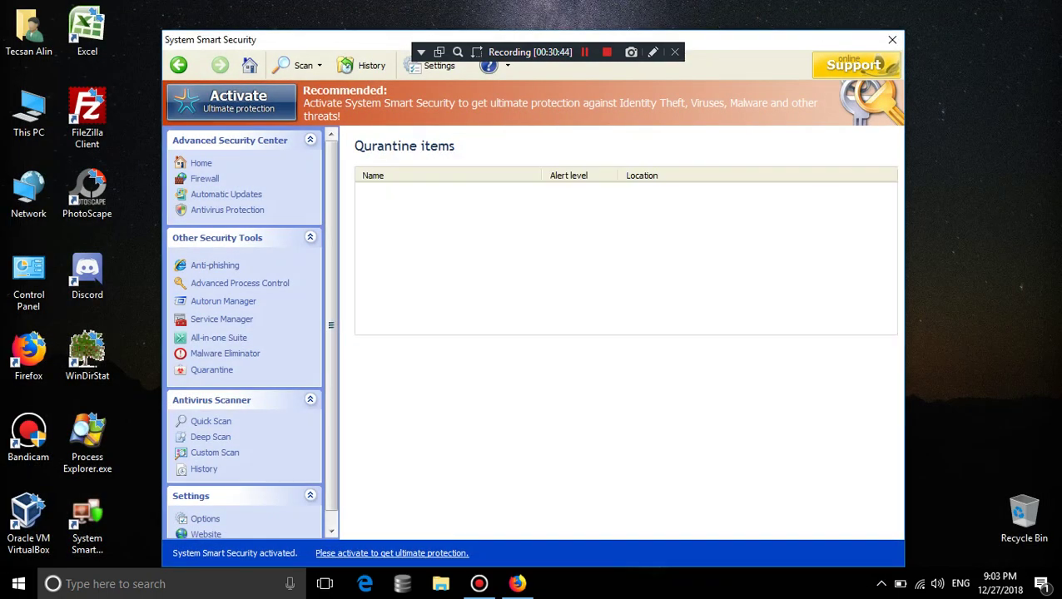
left_click(203, 469)
left_click(215, 452)
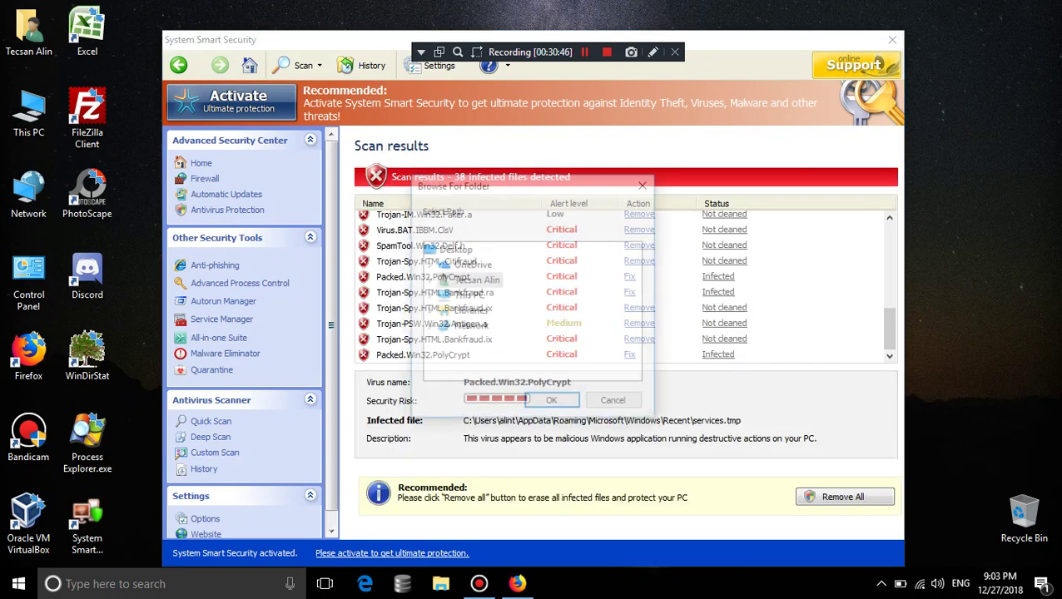
left_click(615, 402)
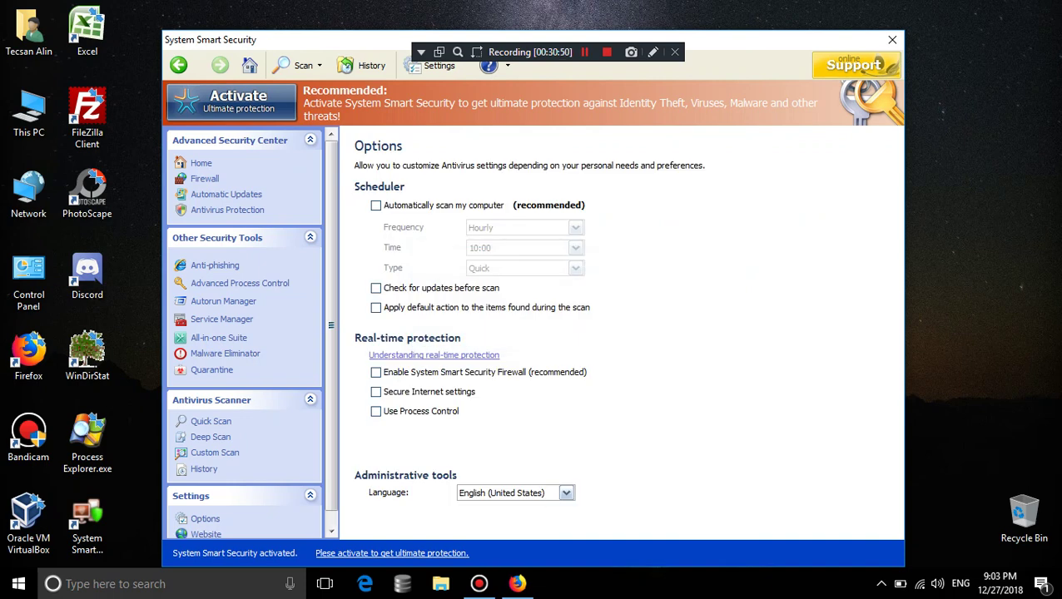
left_click(200, 163)
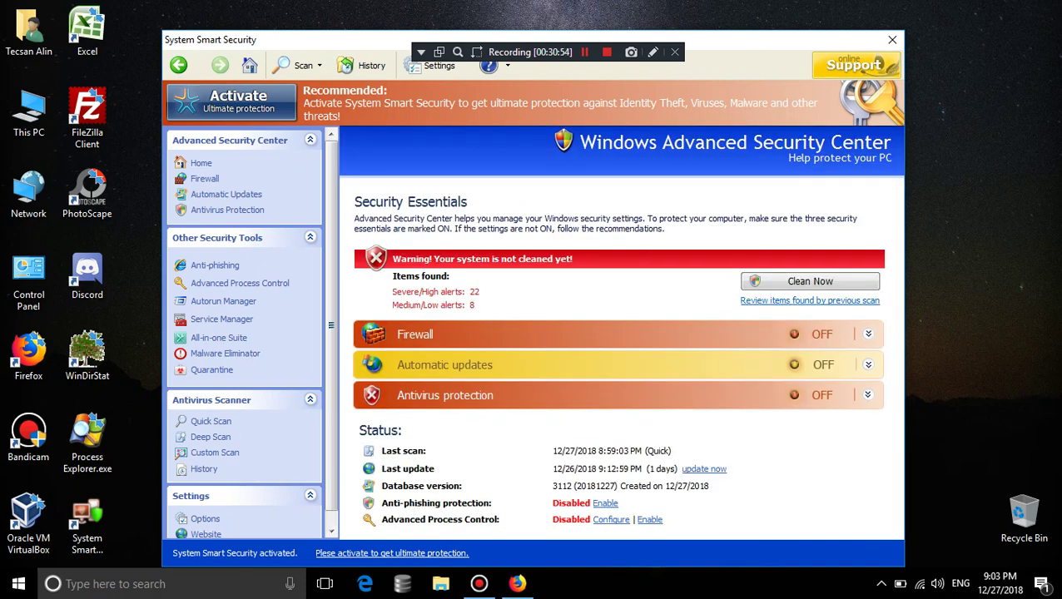
left_click_drag(296, 46, 149, 31)
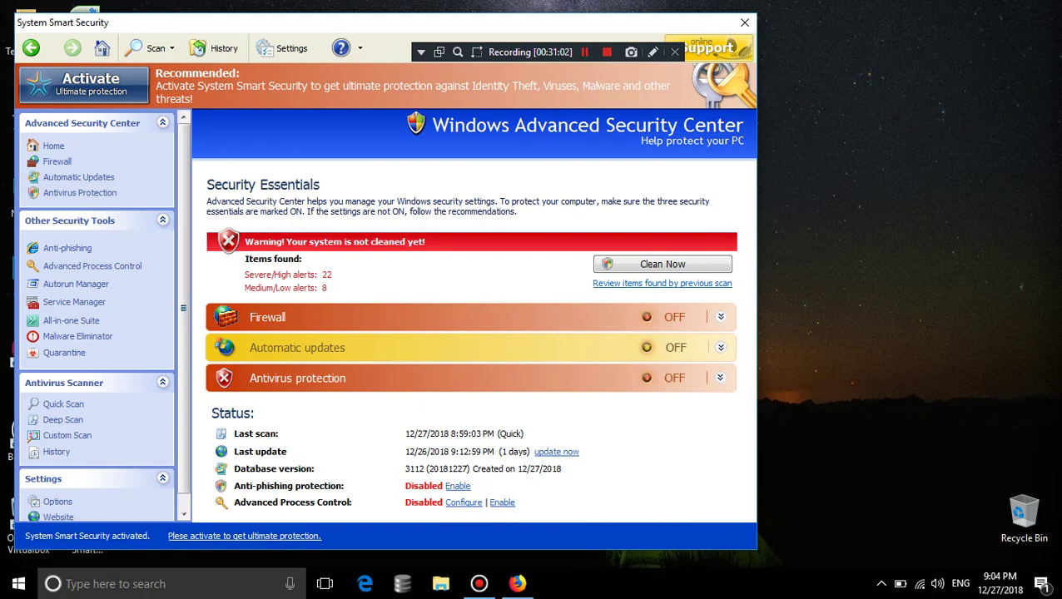
left_click_drag(250, 23, 426, 36)
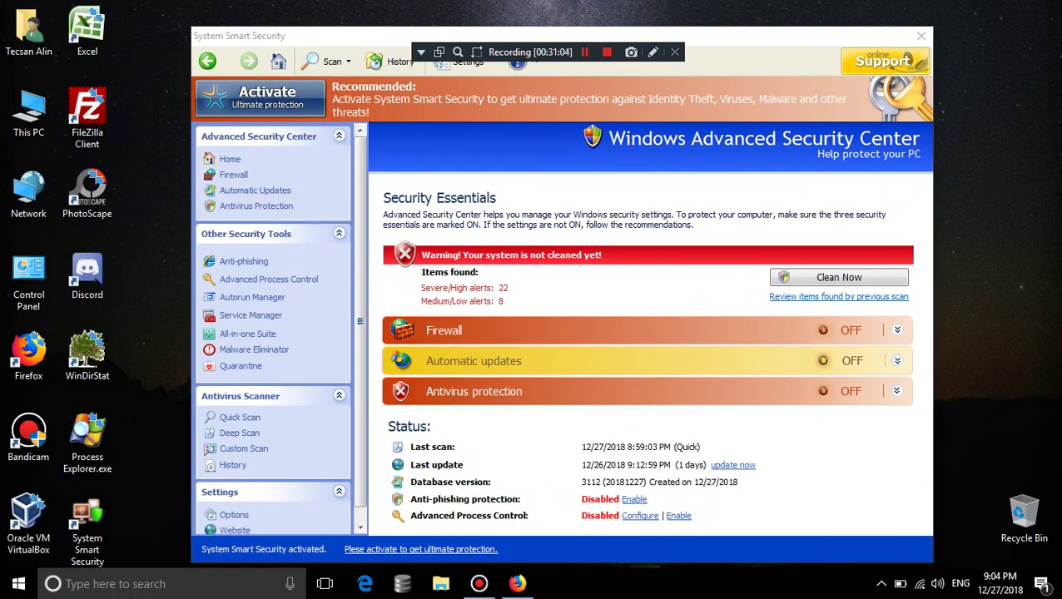
left_click_drag(732, 34, 549, 24)
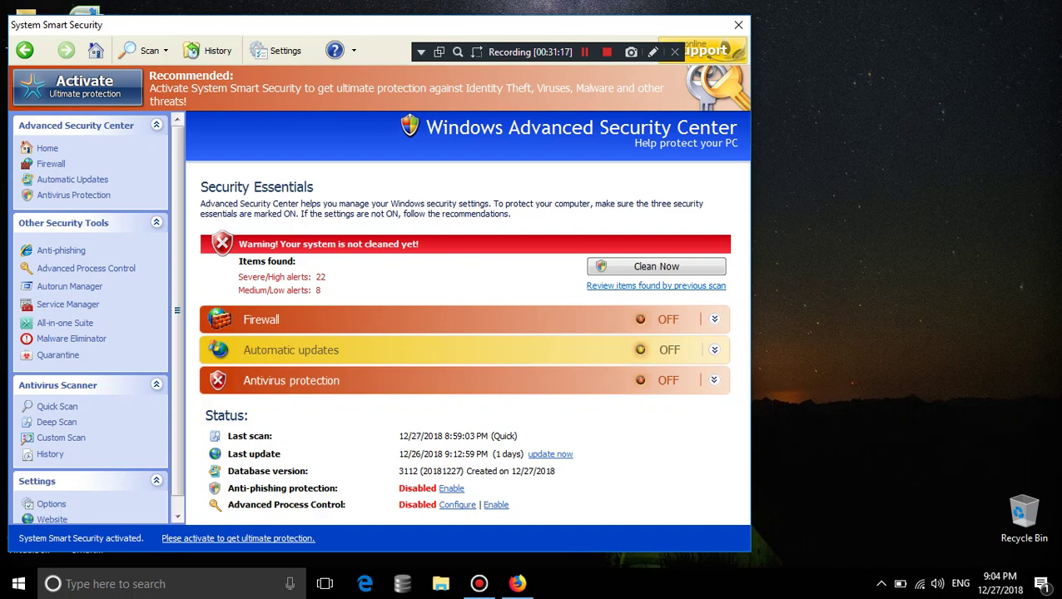
left_click_drag(716, 25, 854, 30)
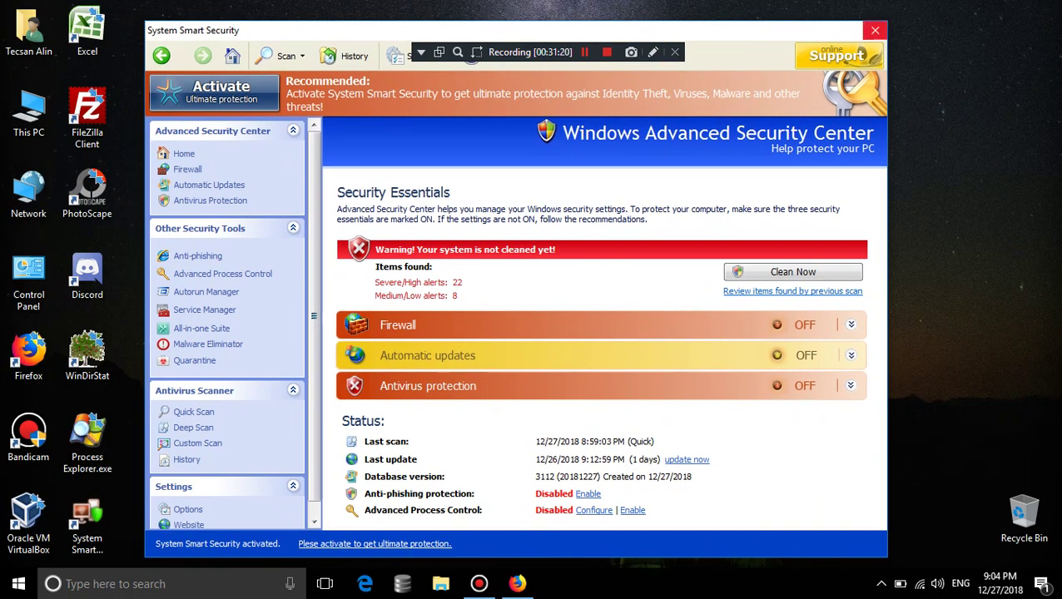
Close System Smart Security to the background, reopen its window from the background icon, and close it again
left_click(875, 30)
left_click(882, 583)
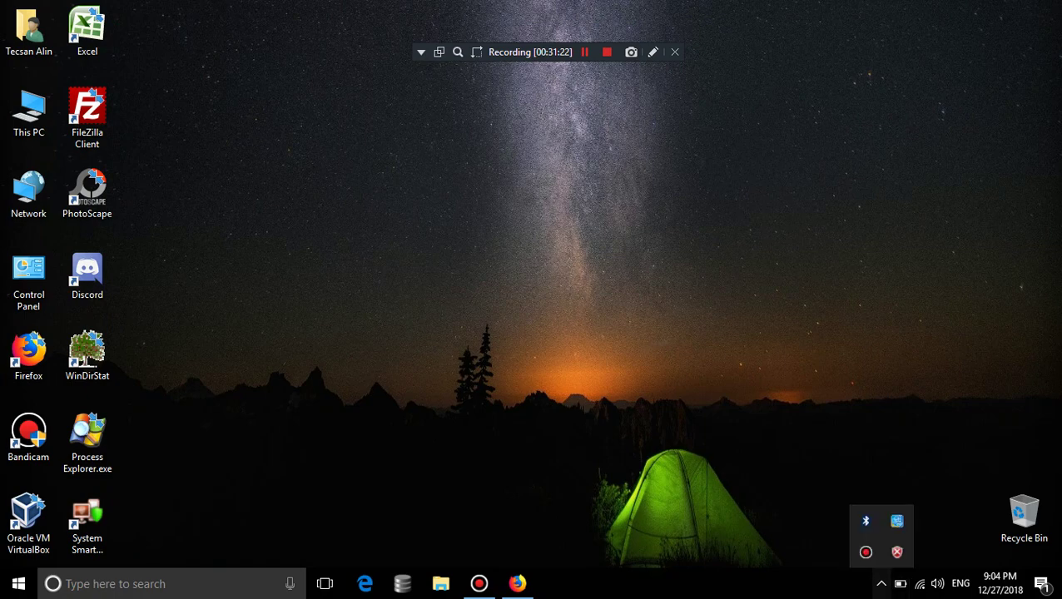
left_click(900, 584)
left_click(881, 584)
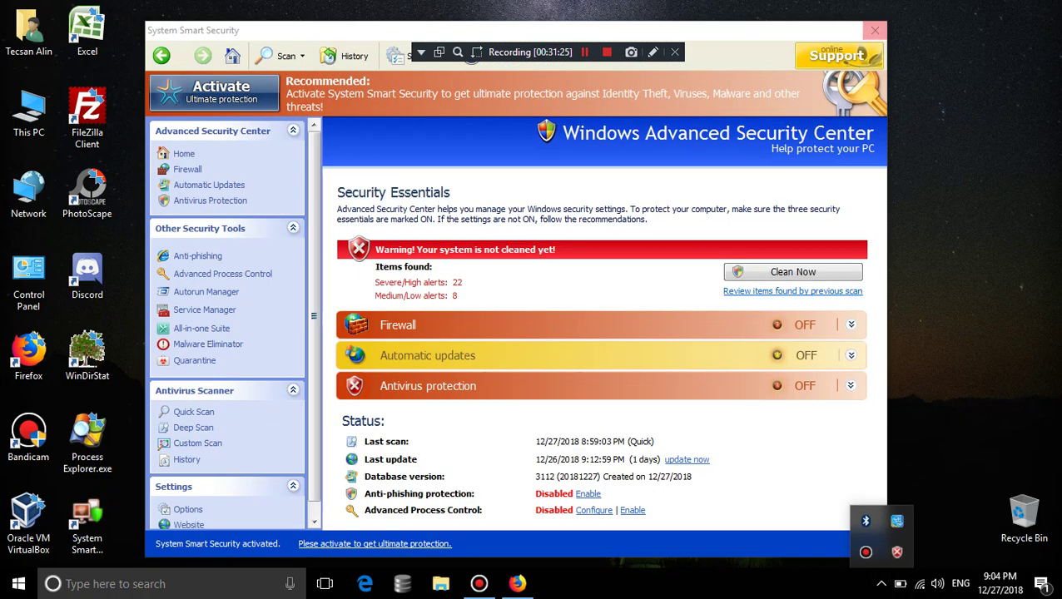
left_click(875, 30)
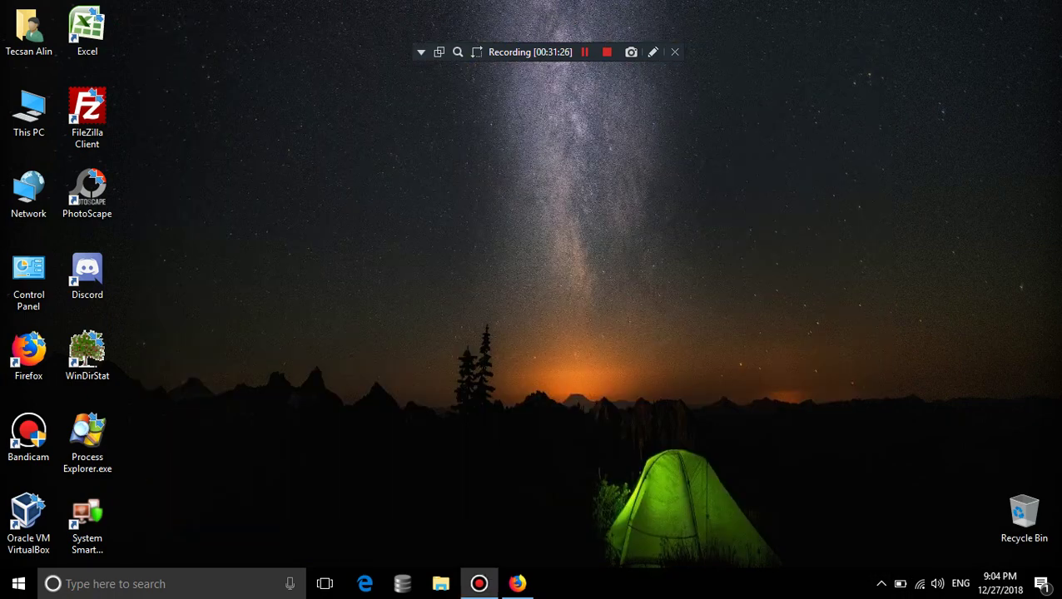